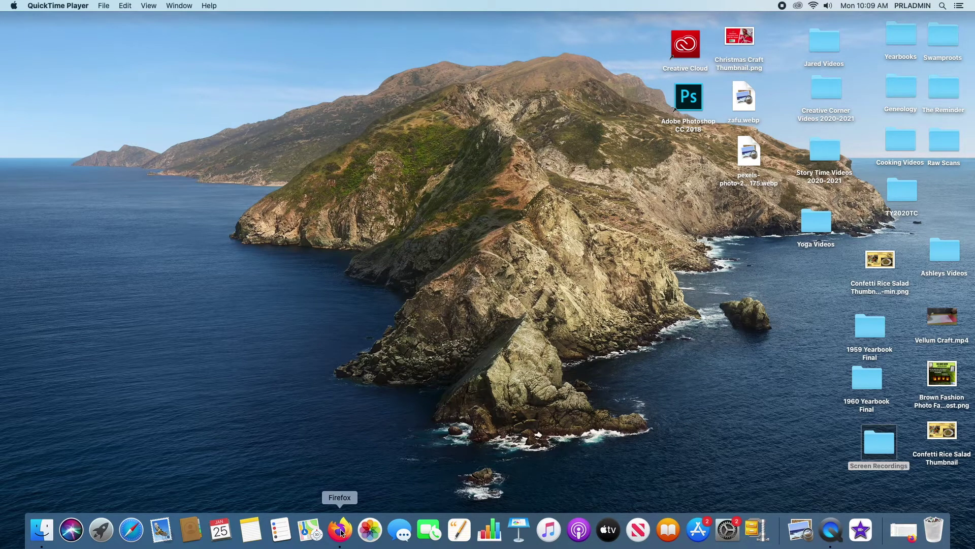
- Restore the minimized Firefox window showing the Gmail inbox from the Dock
left_click(904, 531)
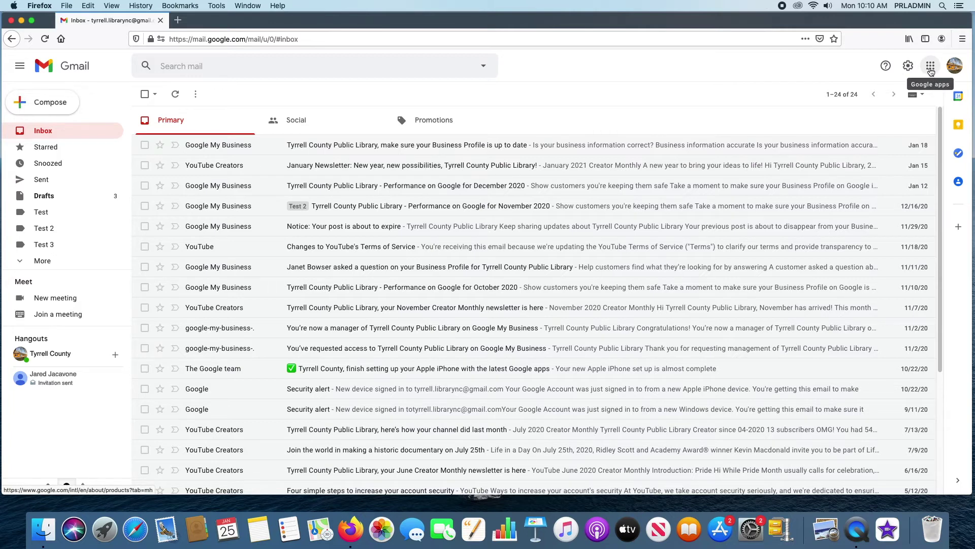
- Launch Google Meet in a new tab from Gmail's Google apps grid
left_click(931, 70)
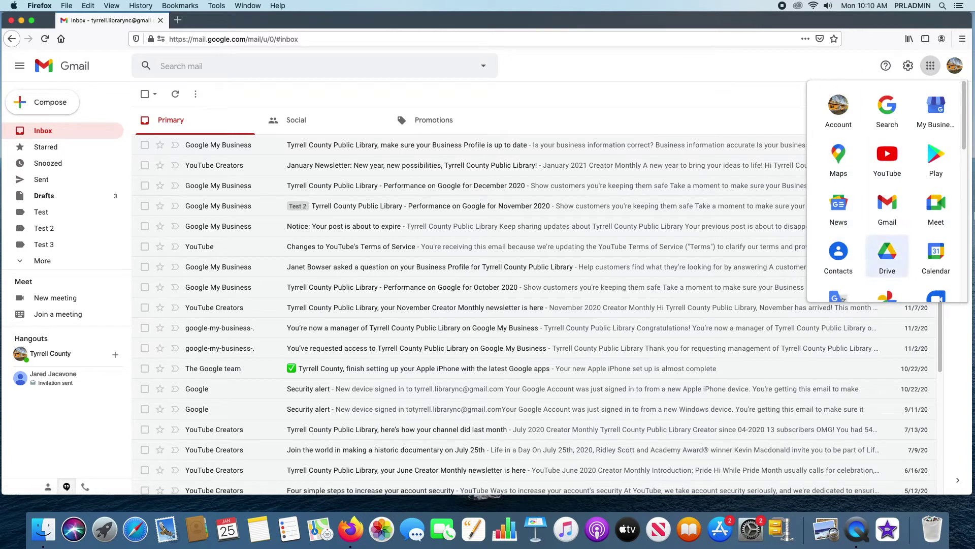
left_click(942, 208)
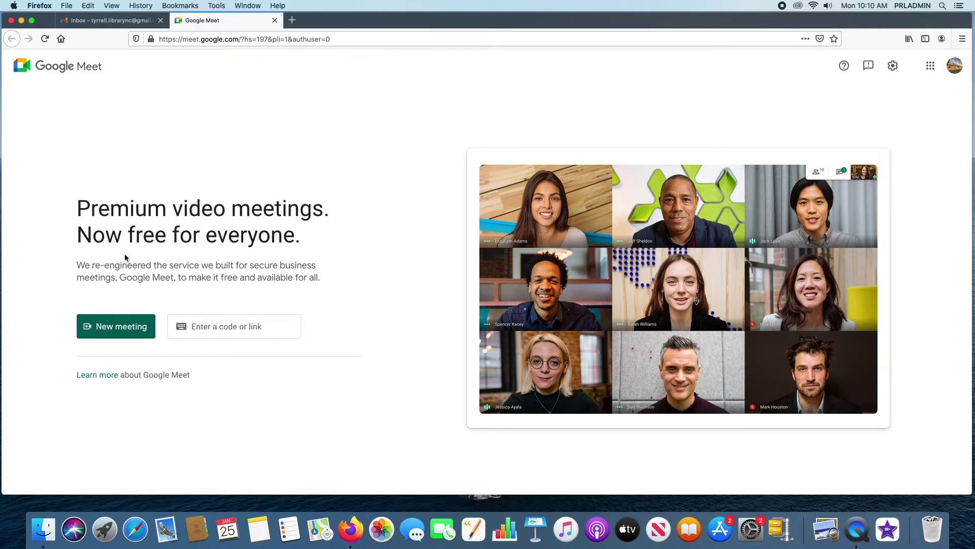
- Create a Google Meet meeting for later to generate its link
left_click(101, 328)
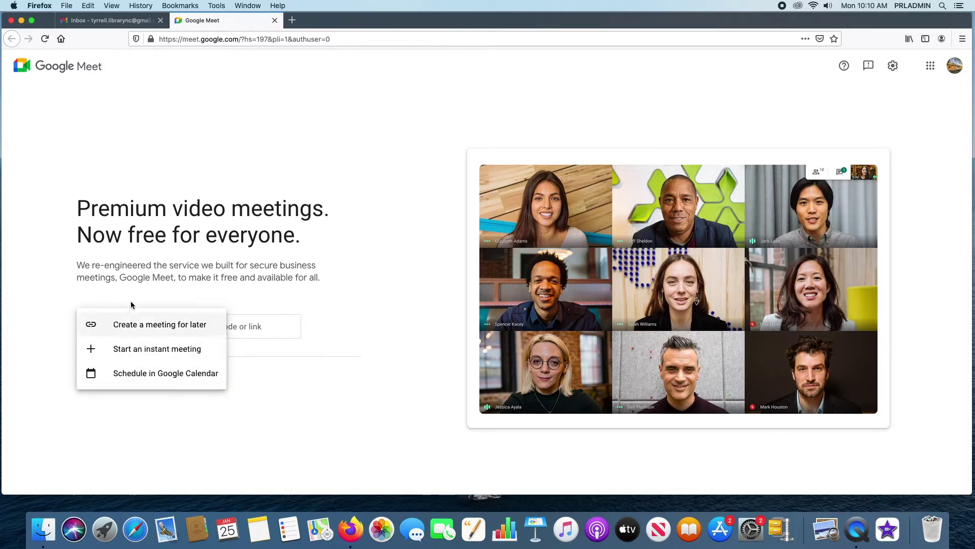
left_click(168, 331)
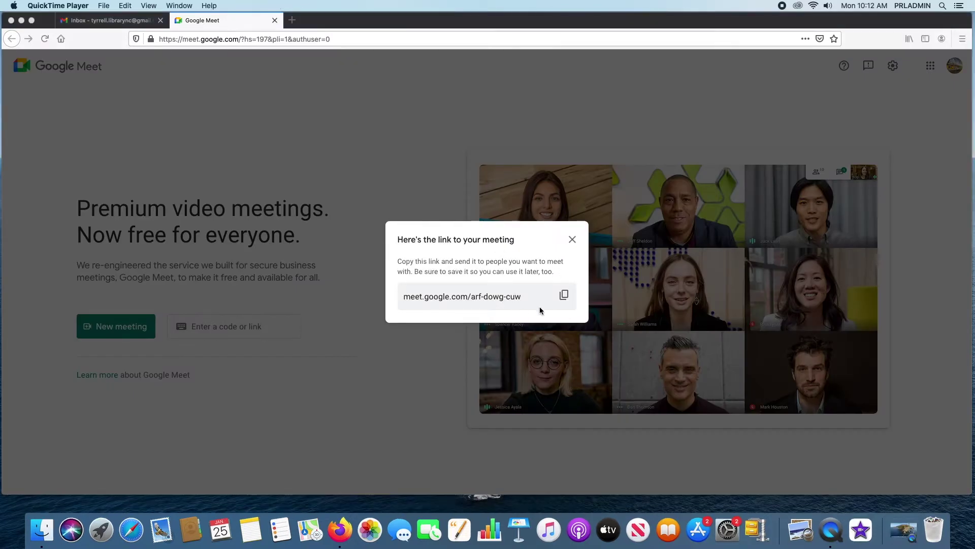
left_click(488, 298)
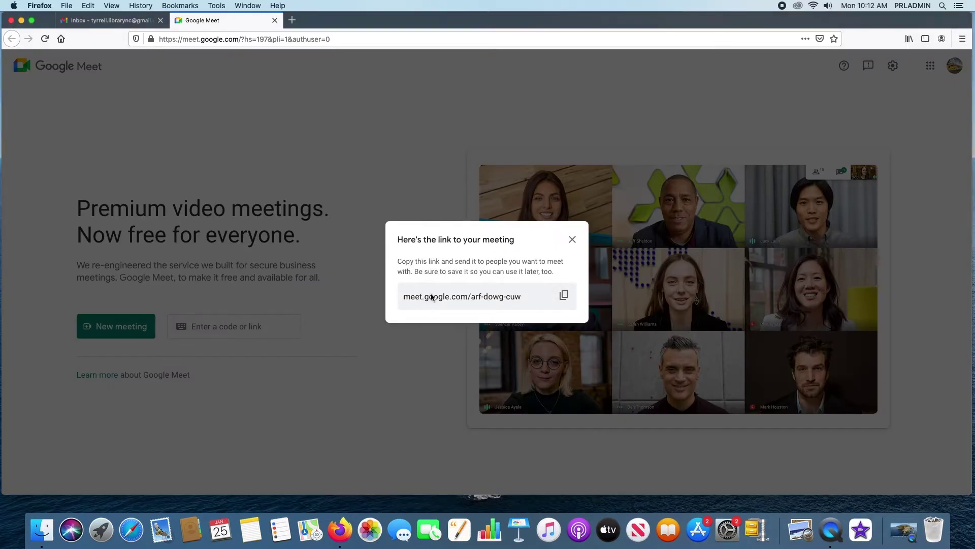
- Copy the new meeting link and open a blank browser tab
left_click(565, 295)
left_click(564, 296)
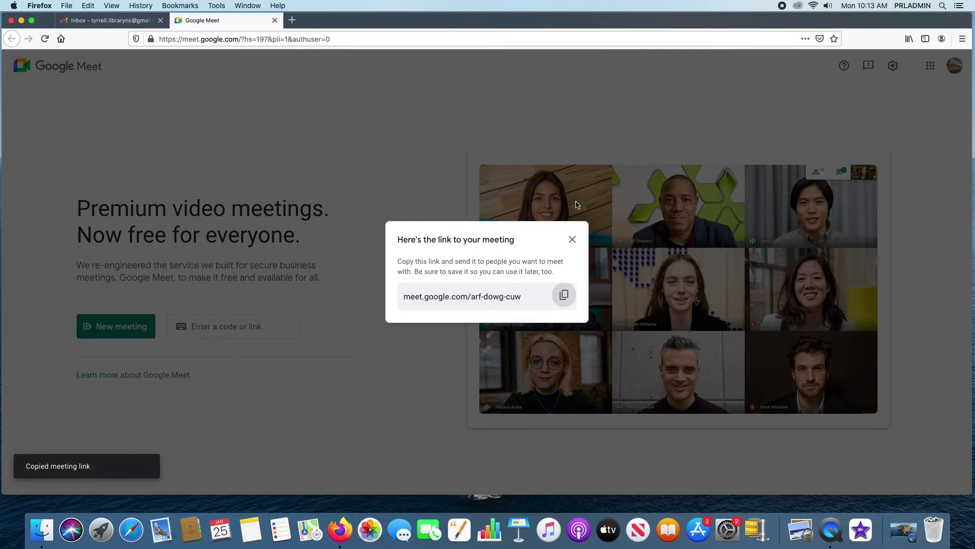
left_click(291, 19)
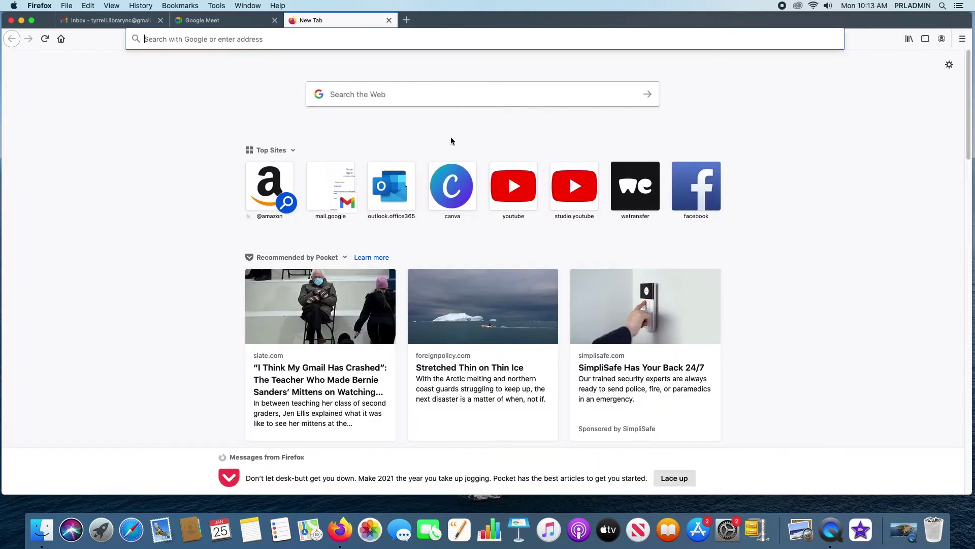
- Paste the copied meeting link into the address bar and load its join page
right_click(189, 39)
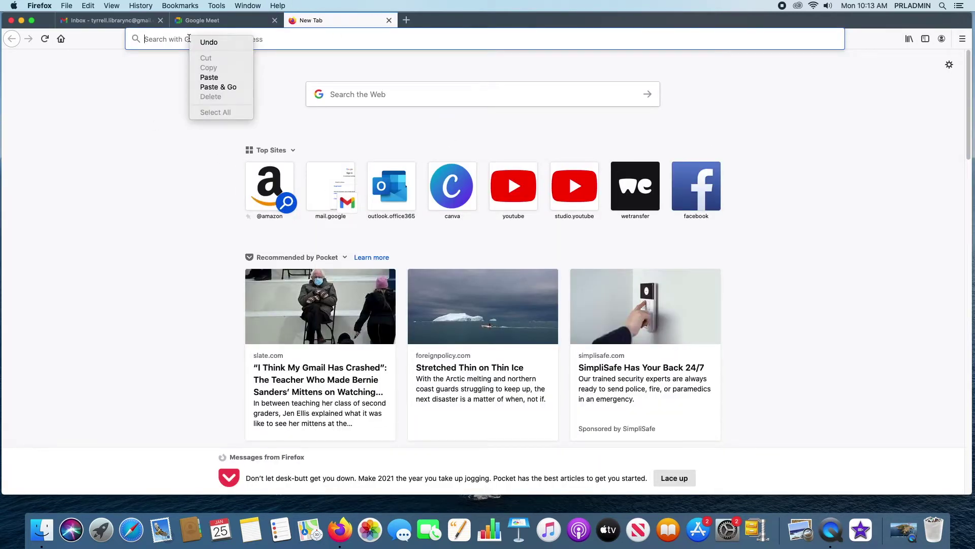
left_click(207, 80)
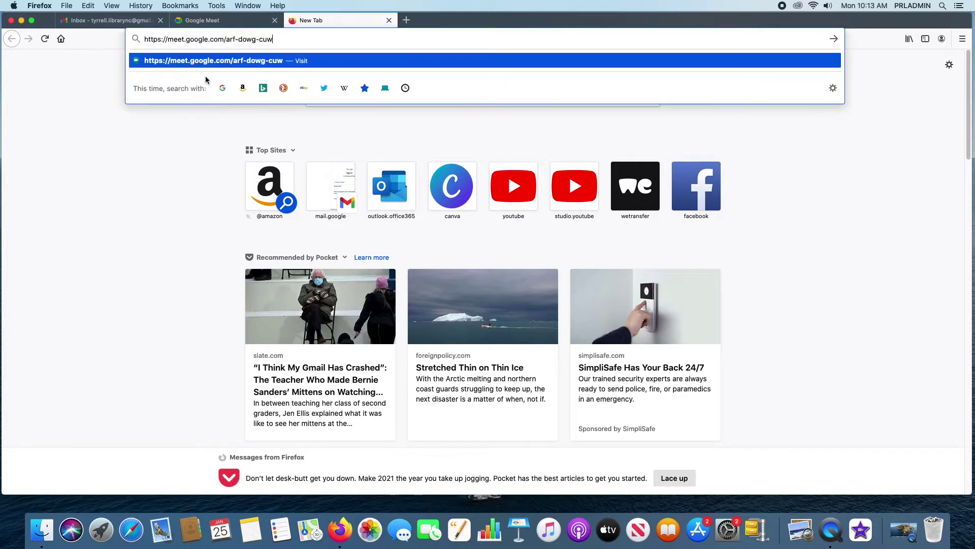
key("Return")
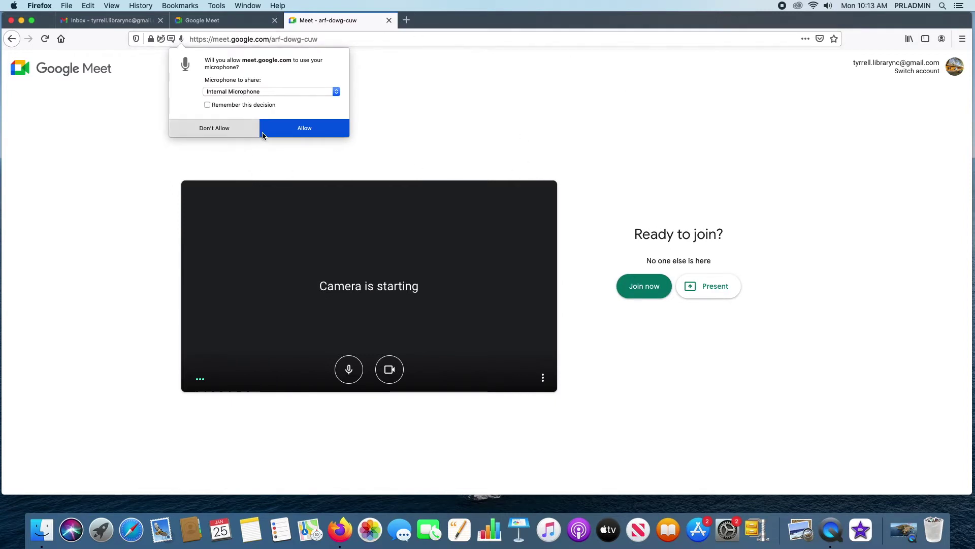
- Allow microphone and camera access, turn both off, and join the meeting
left_click(308, 131)
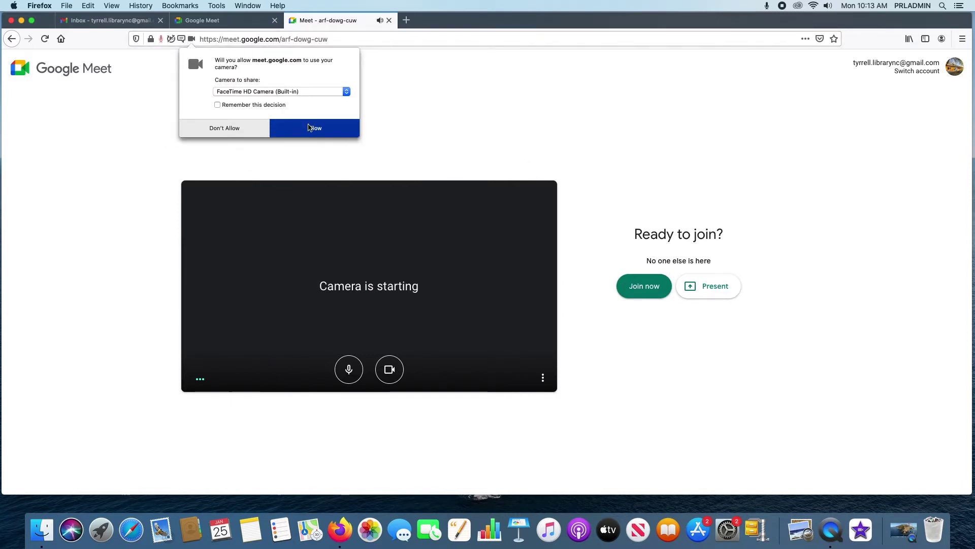
left_click(310, 128)
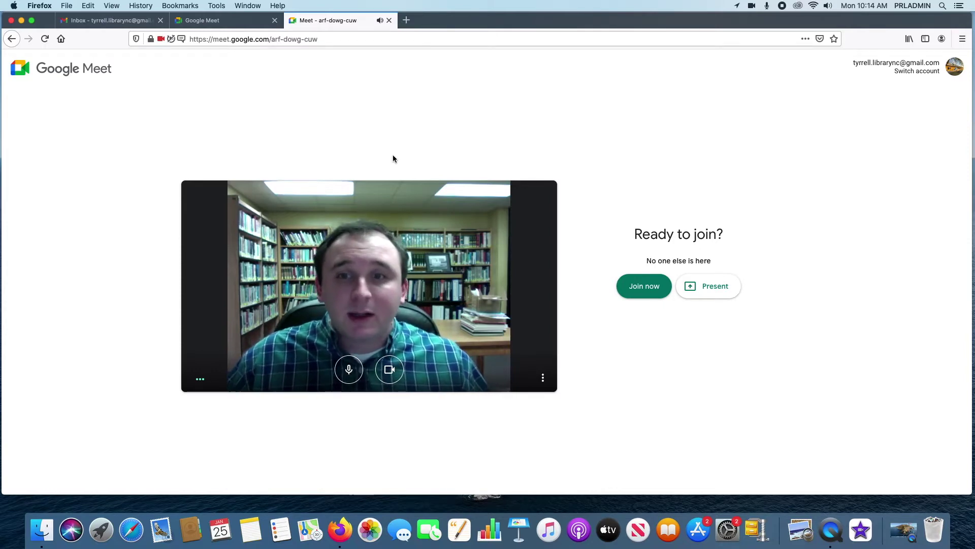
left_click(350, 370)
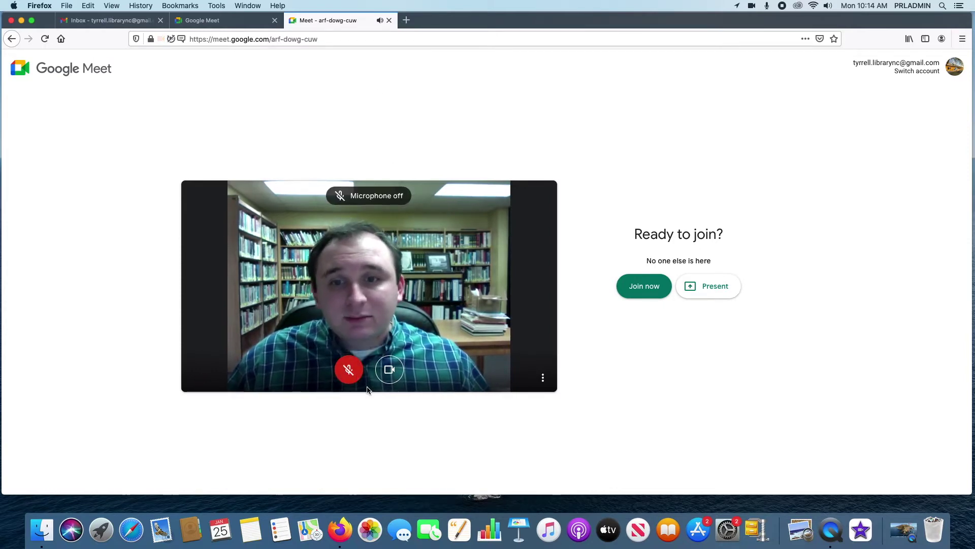
left_click(390, 370)
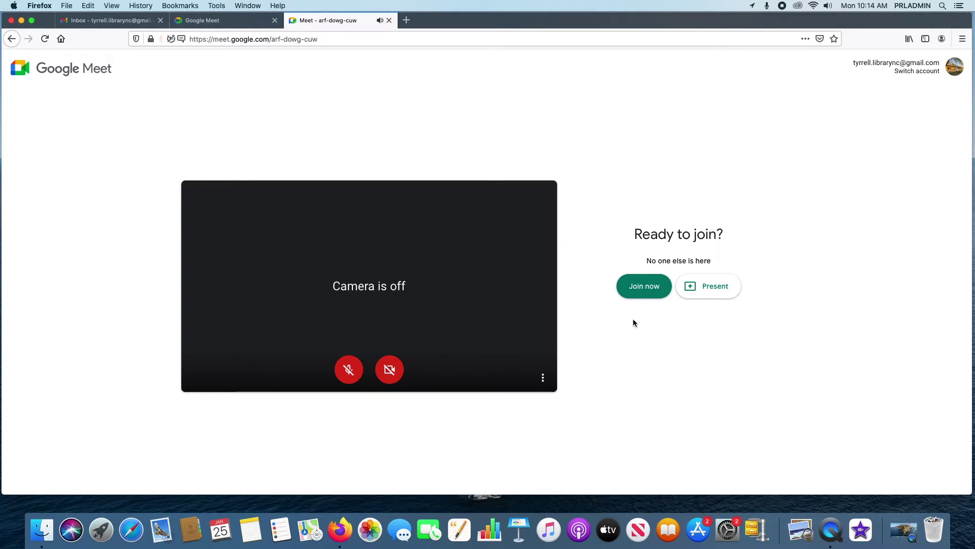
left_click(651, 289)
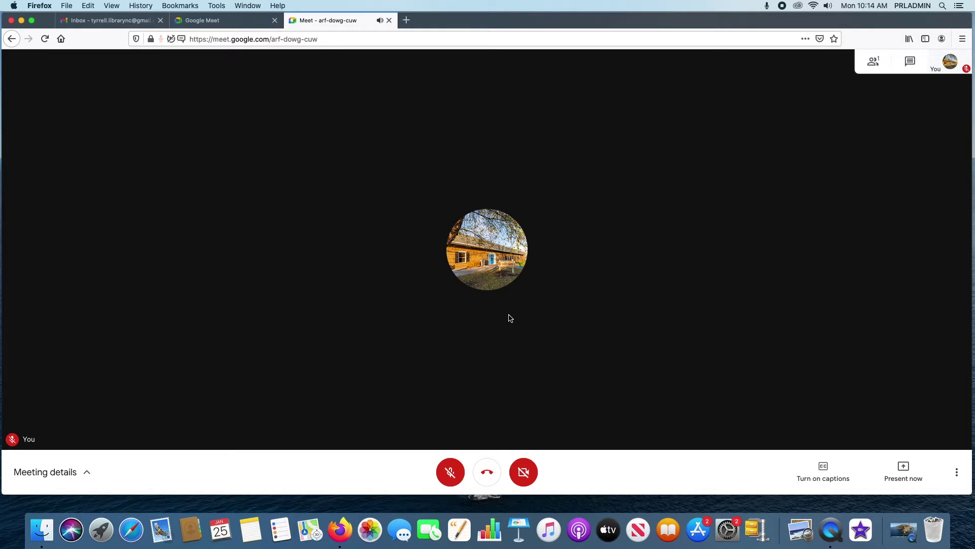
left_click(524, 472)
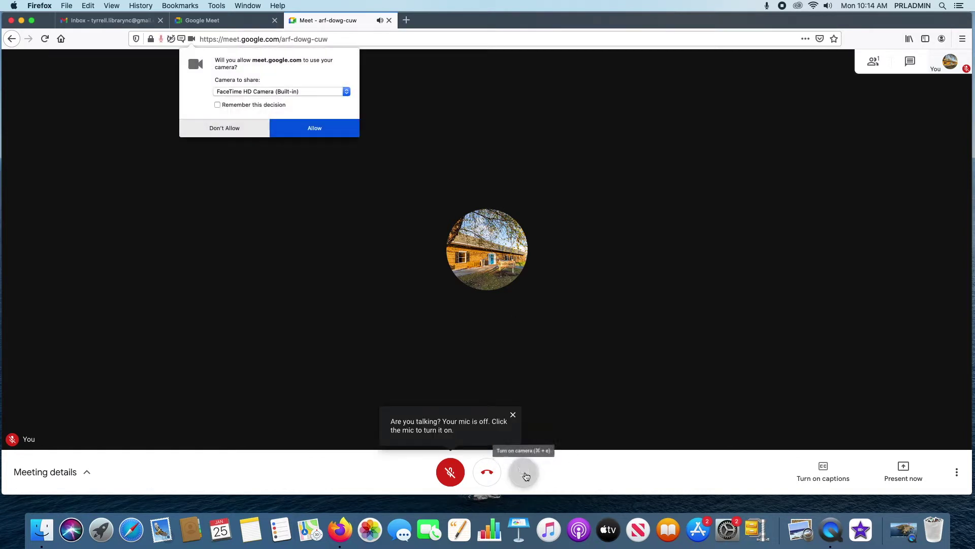
left_click(311, 128)
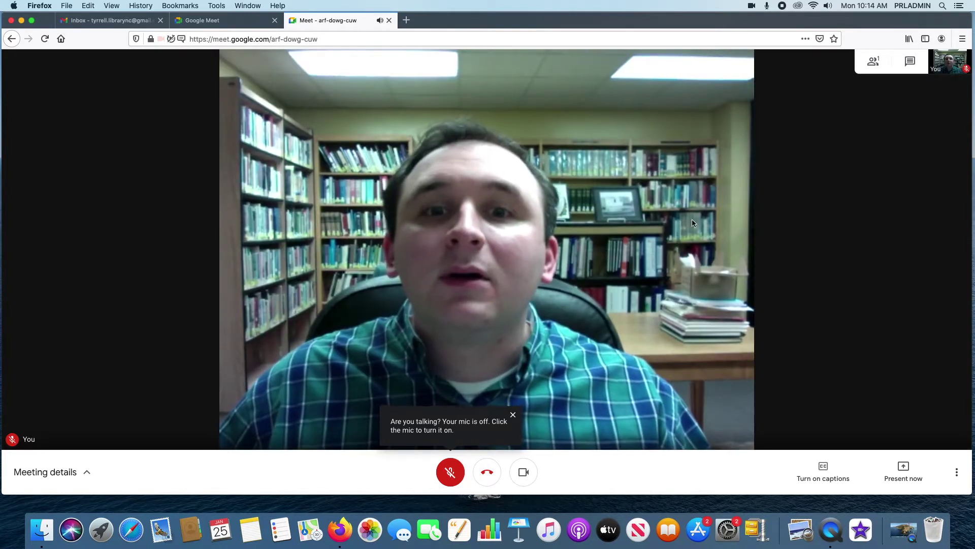
left_click(451, 472)
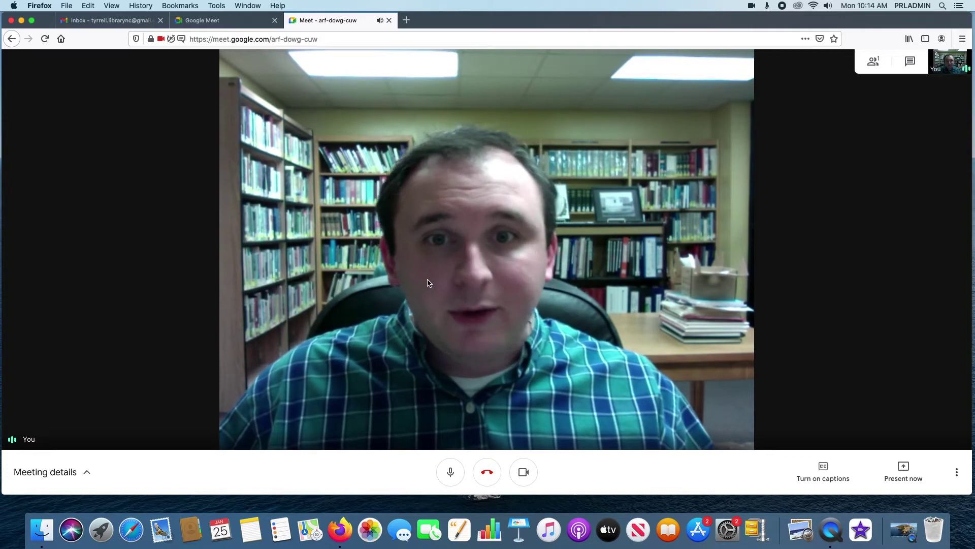
left_click(452, 474)
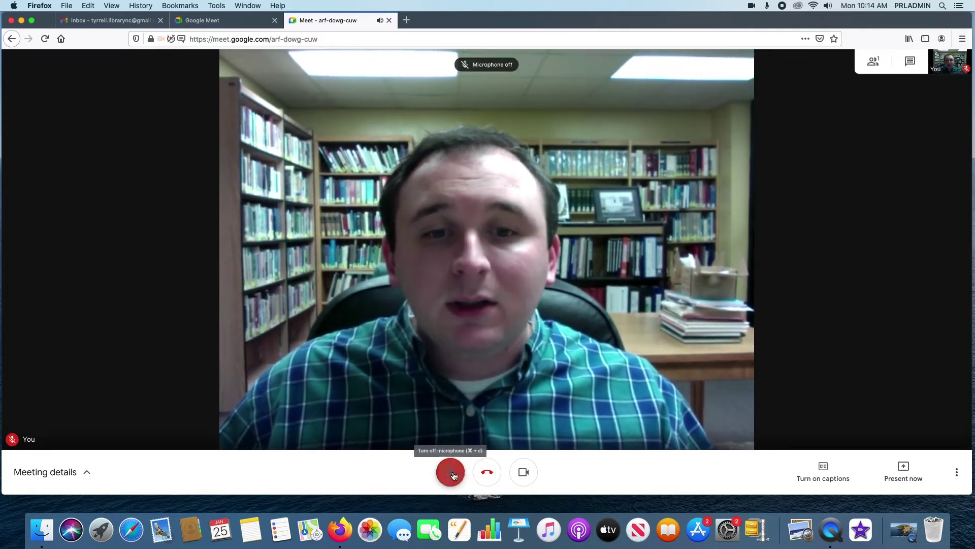
left_click(523, 472)
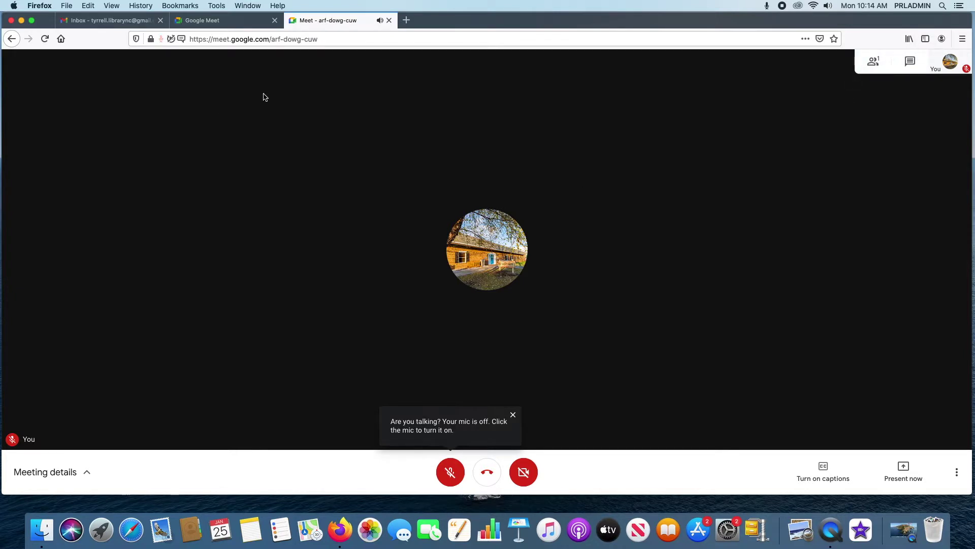
left_click(216, 21)
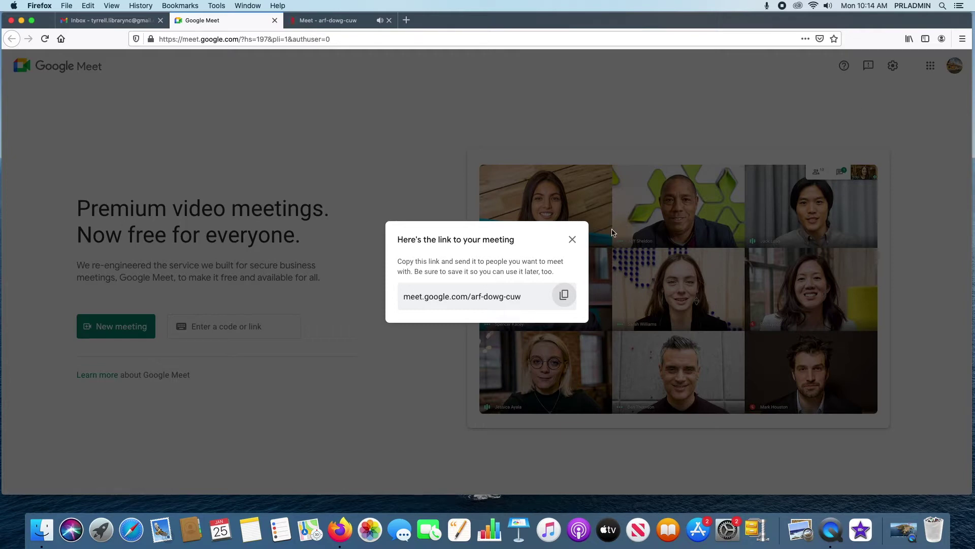
left_click(291, 16)
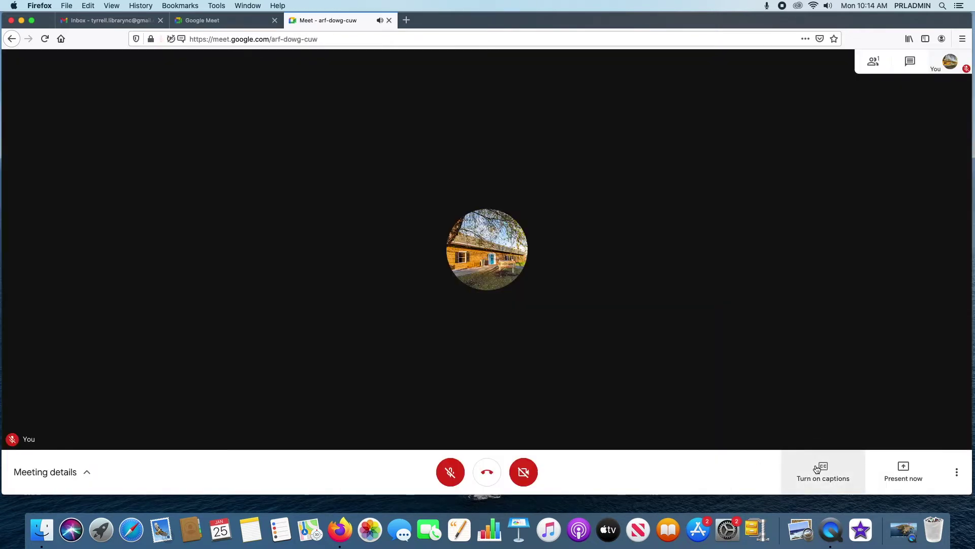
left_click(83, 475)
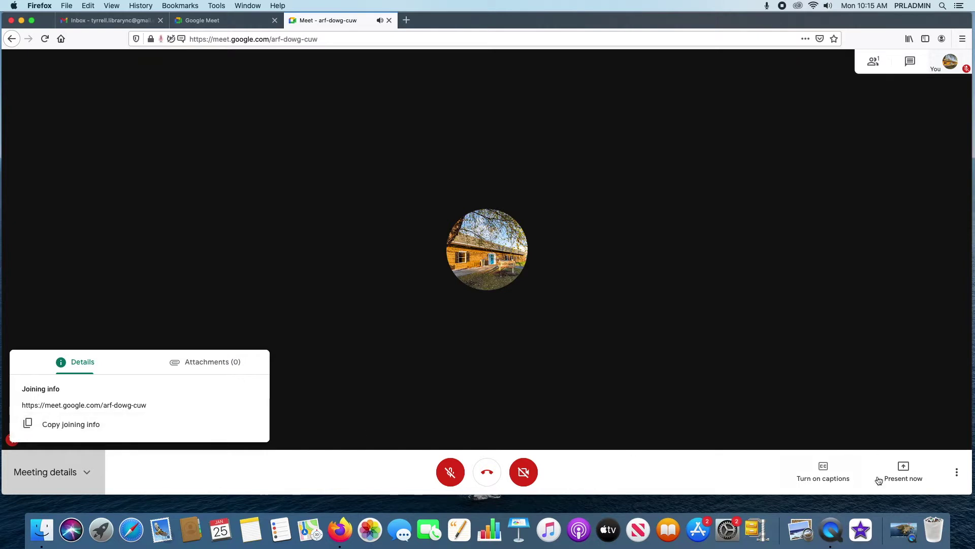
left_click(956, 477)
left_click(957, 477)
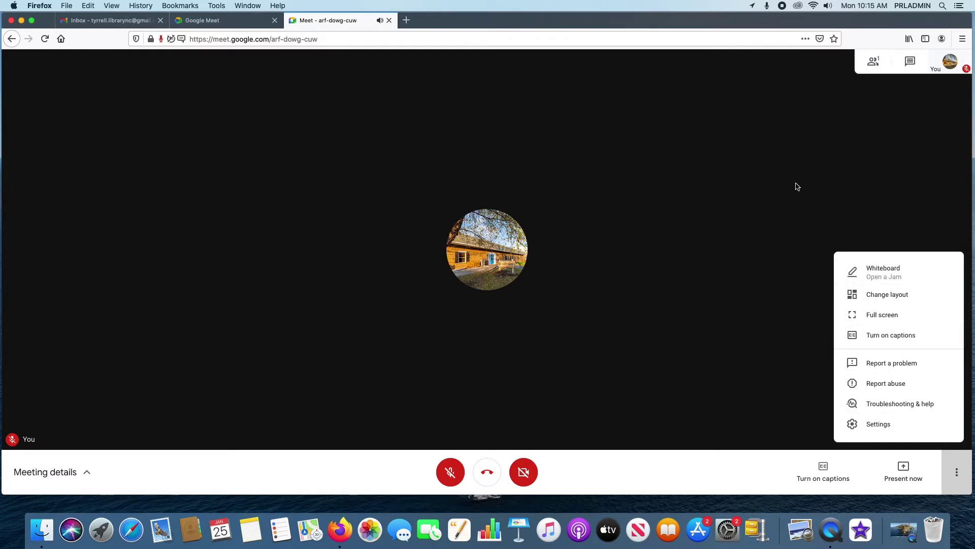
left_click(963, 475)
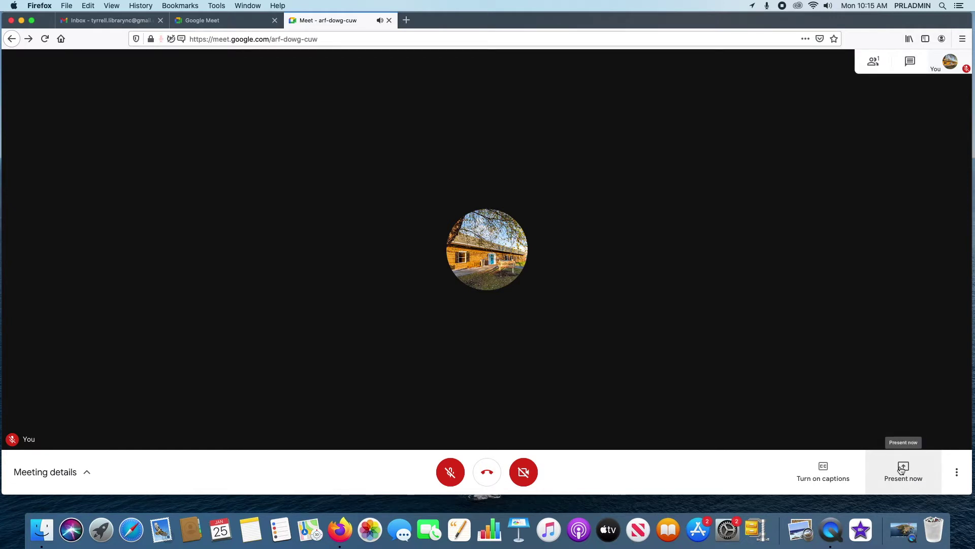
- Present a single window, choosing the Meet tab in Firefox's share prompt and allowing it
left_click(902, 471)
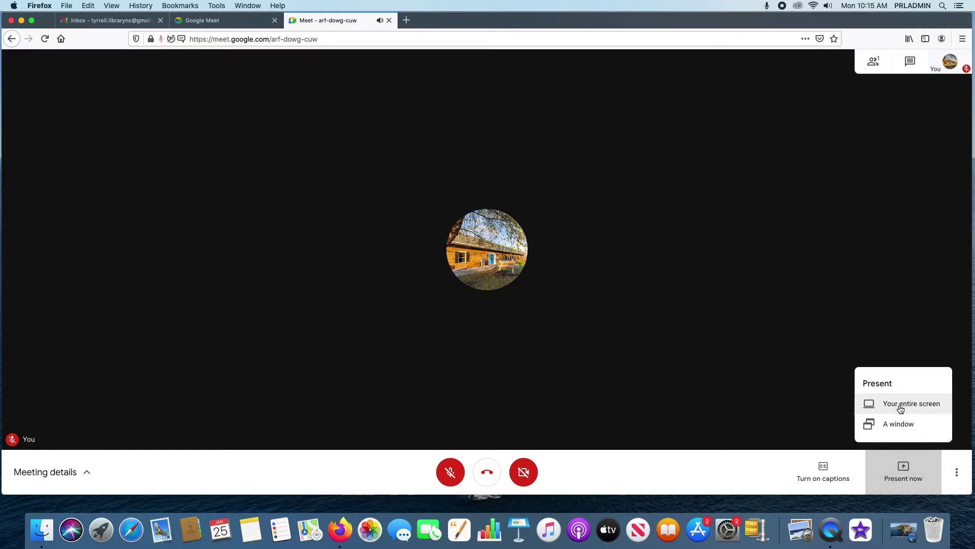
left_click(900, 426)
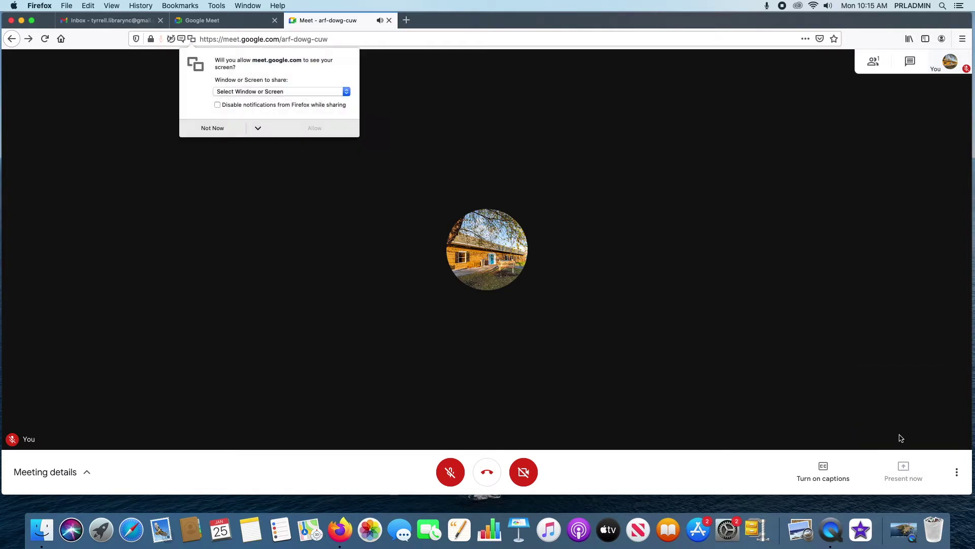
left_click(299, 91)
left_click(306, 86)
left_click(262, 93)
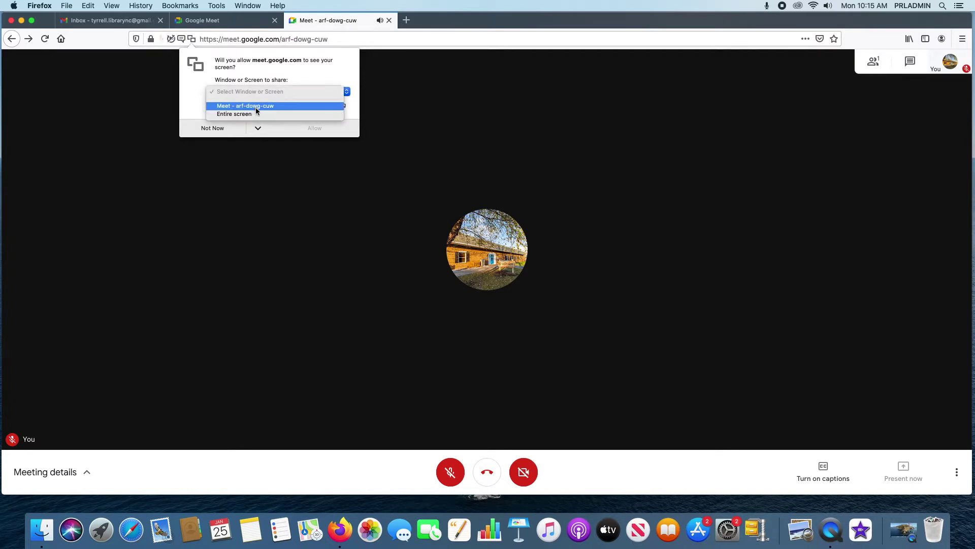
left_click(263, 106)
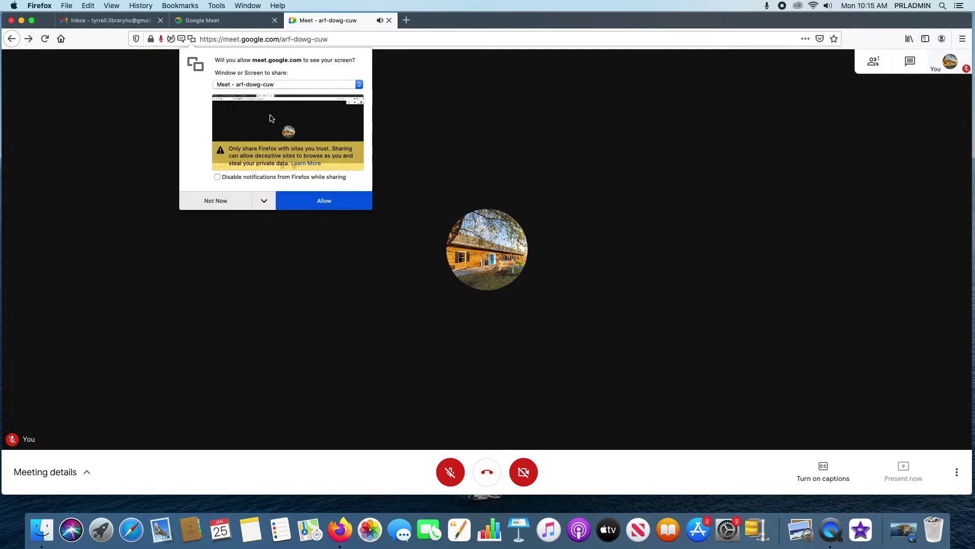
left_click(325, 203)
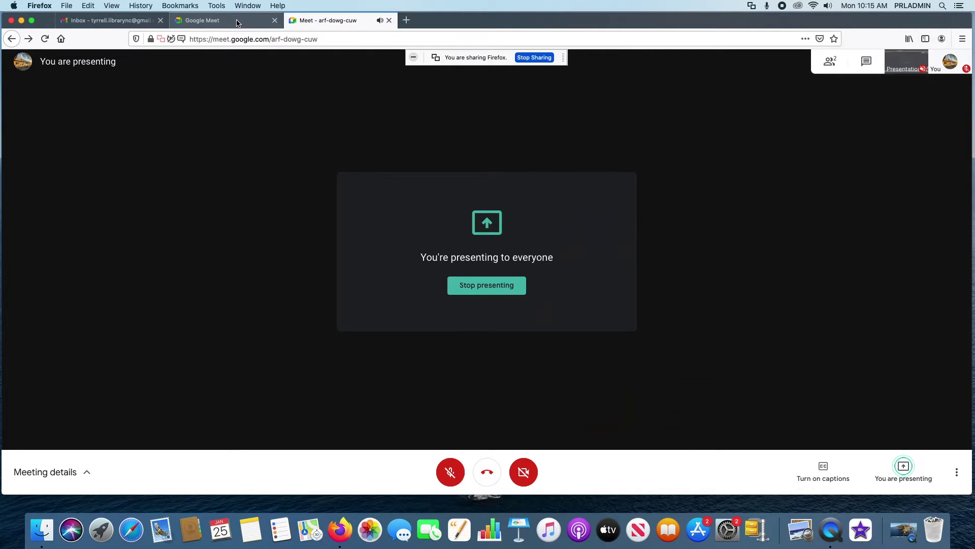
- Switch briefly to the Meet home tab and back, then stop sharing the window
left_click(237, 21)
left_click(325, 20)
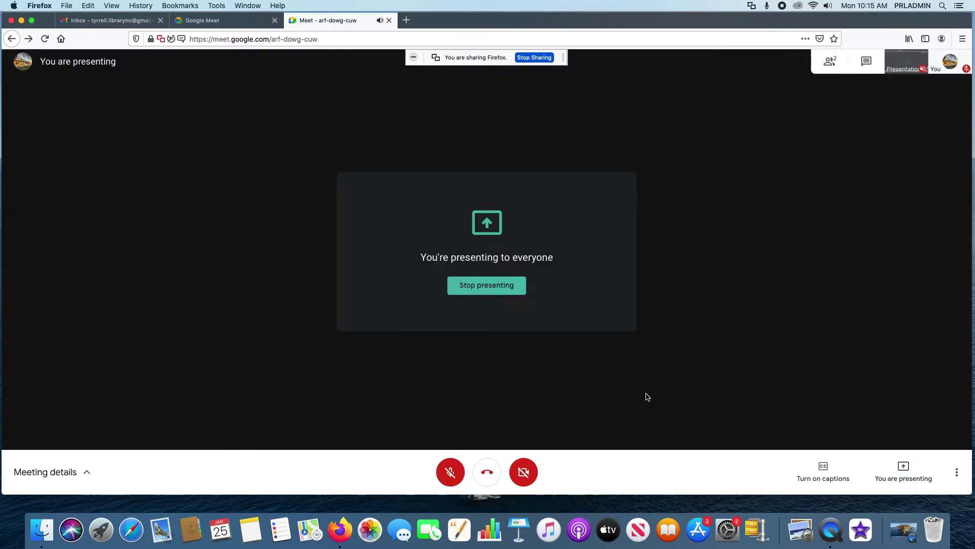
mouse_move(907, 63)
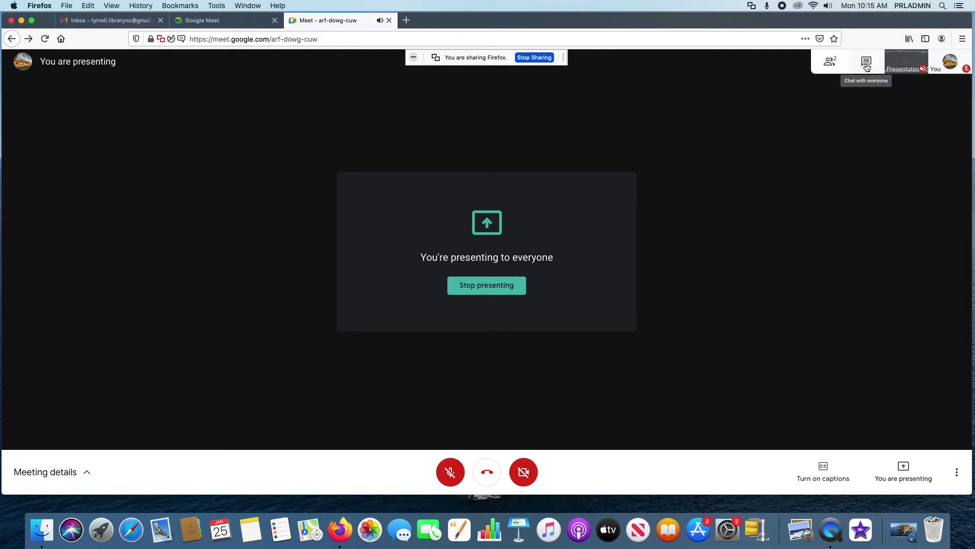
left_click(536, 59)
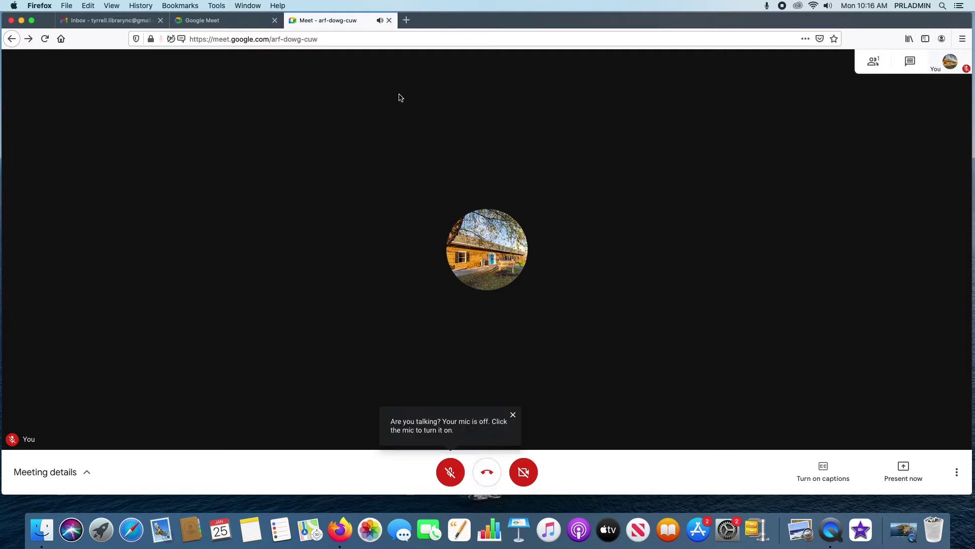
- Leave the call, close the meeting tab and link dialog, and show new-meeting options
left_click(487, 482)
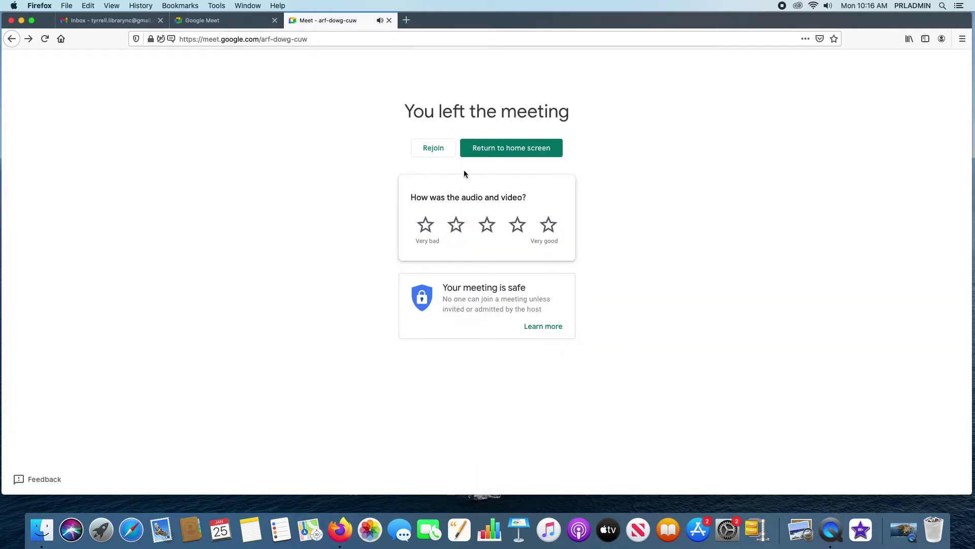
left_click(390, 21)
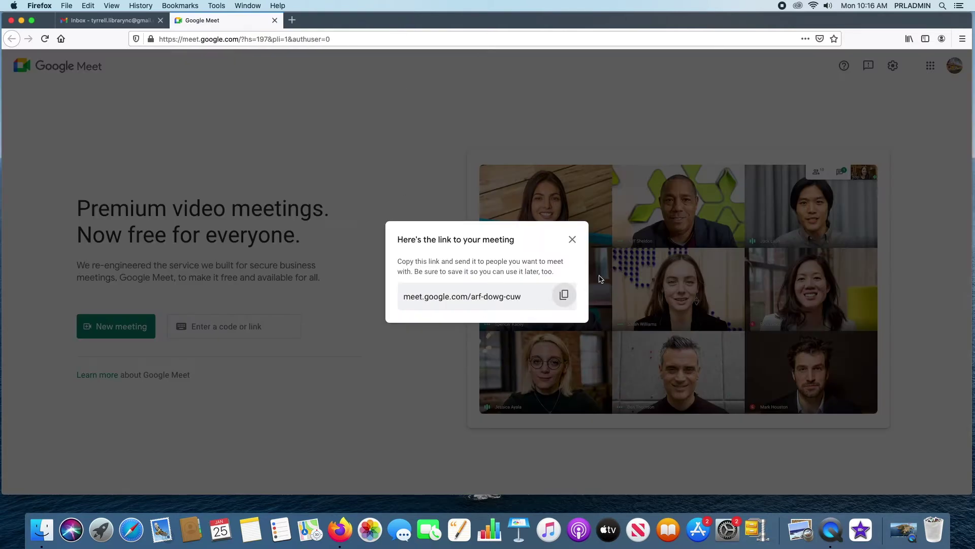
left_click(439, 121)
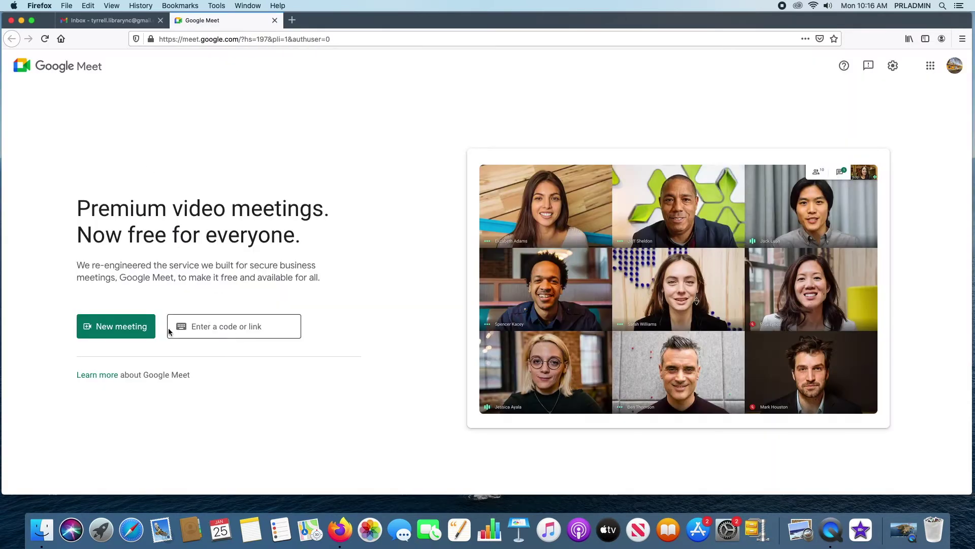
left_click(135, 327)
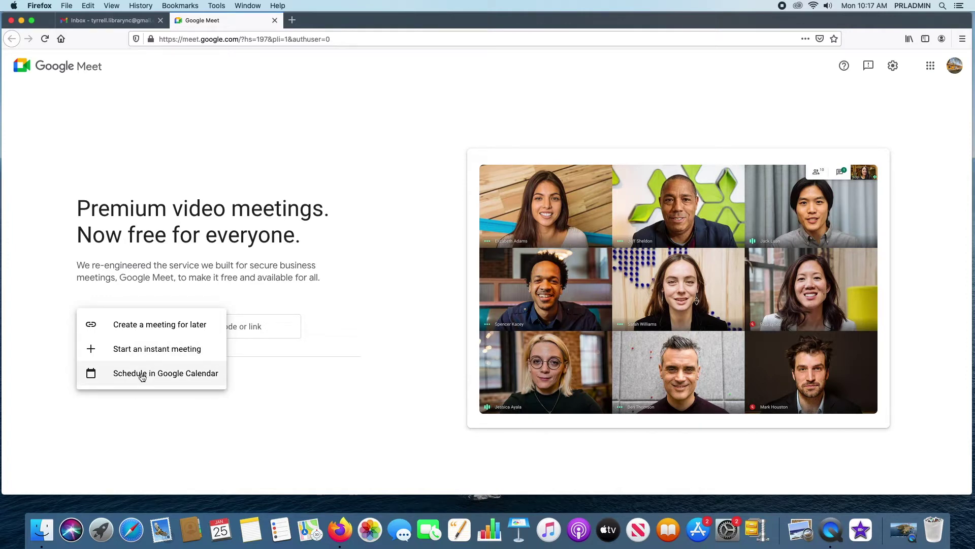
- Schedule a Calendar event for Jan 25, 2021 10:30–11:30am, copy its Meet link, view Find a Time
left_click(141, 375)
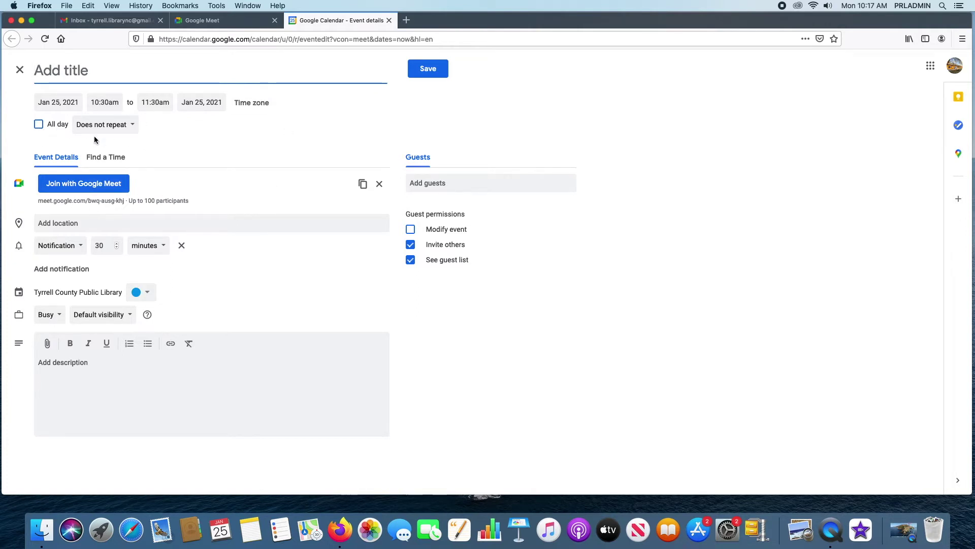
left_click(132, 130)
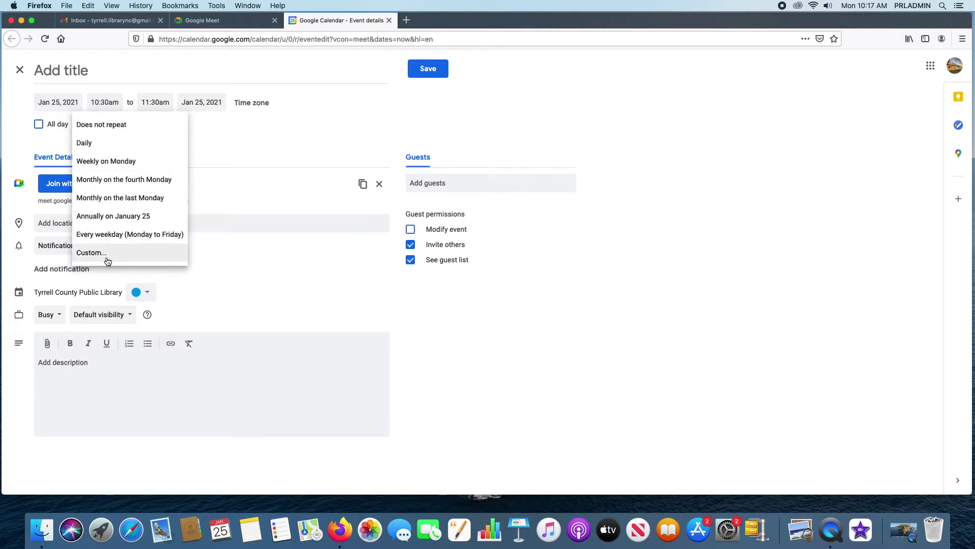
left_click(334, 135)
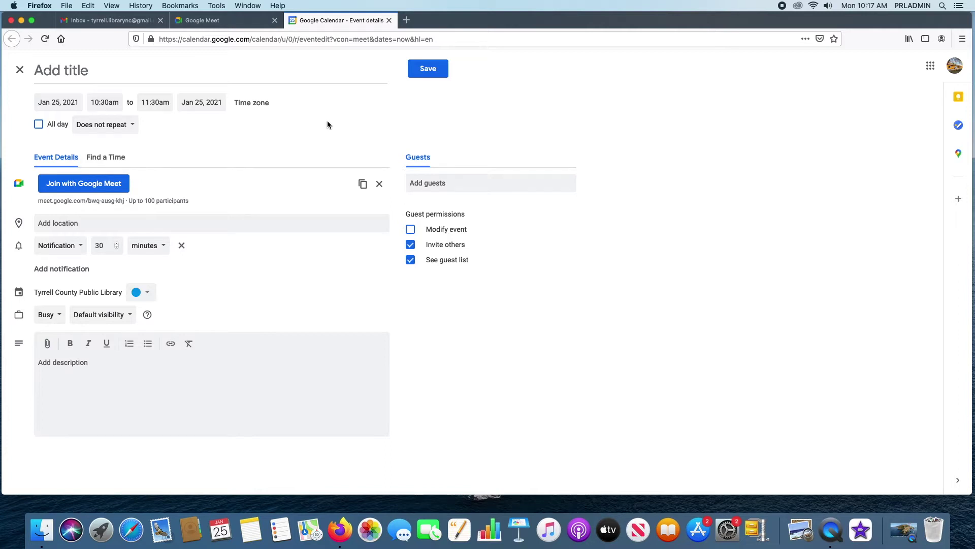
left_click(363, 184)
left_click(106, 160)
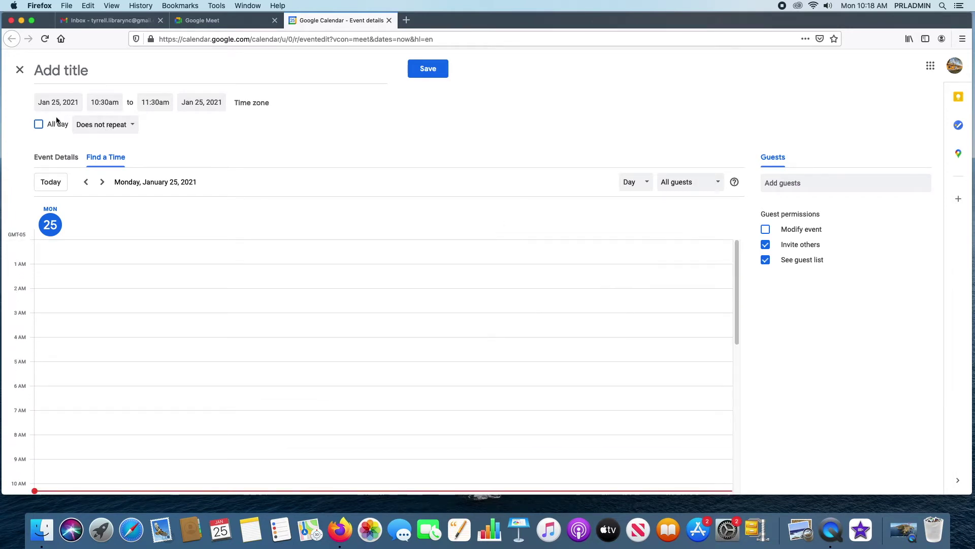
- Return to the event's Event Details tab and open its colour palette
left_click(55, 157)
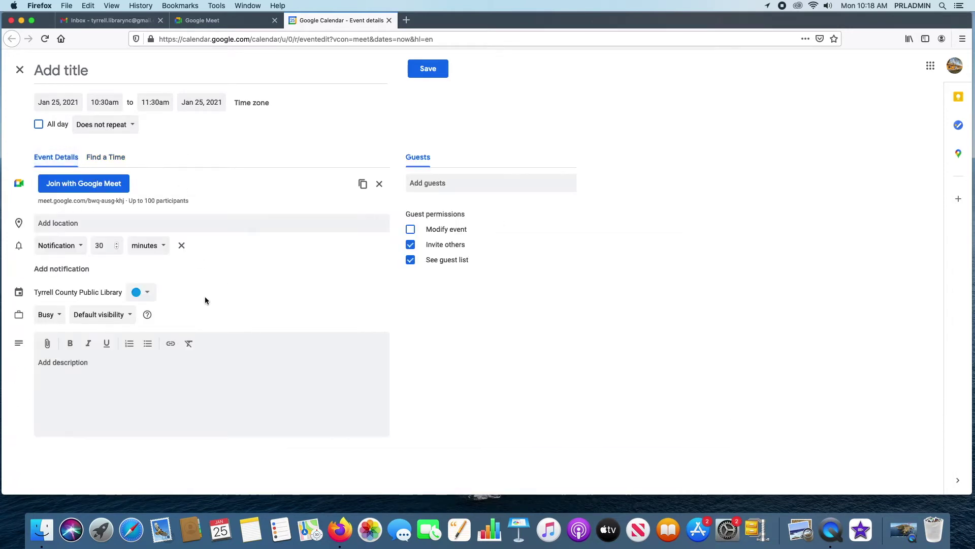
left_click(143, 292)
- Close the Calendar and Meet tabs, reopen Meet from the apps grid, then close it again
left_click(389, 20)
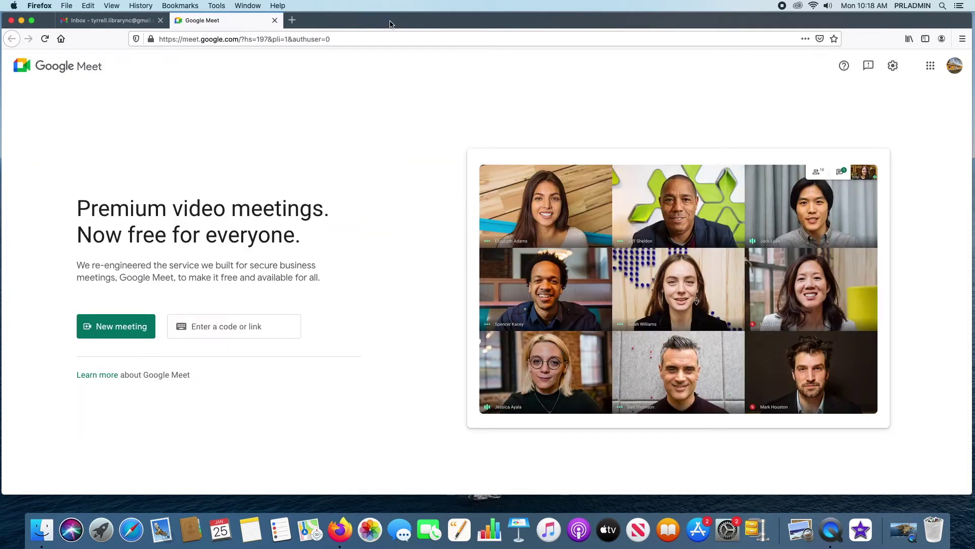
left_click(277, 22)
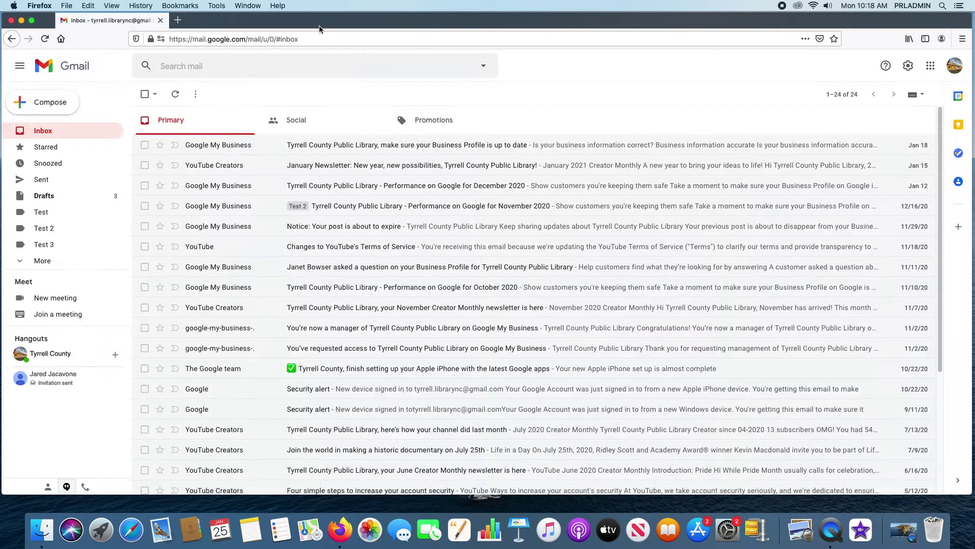
left_click(930, 66)
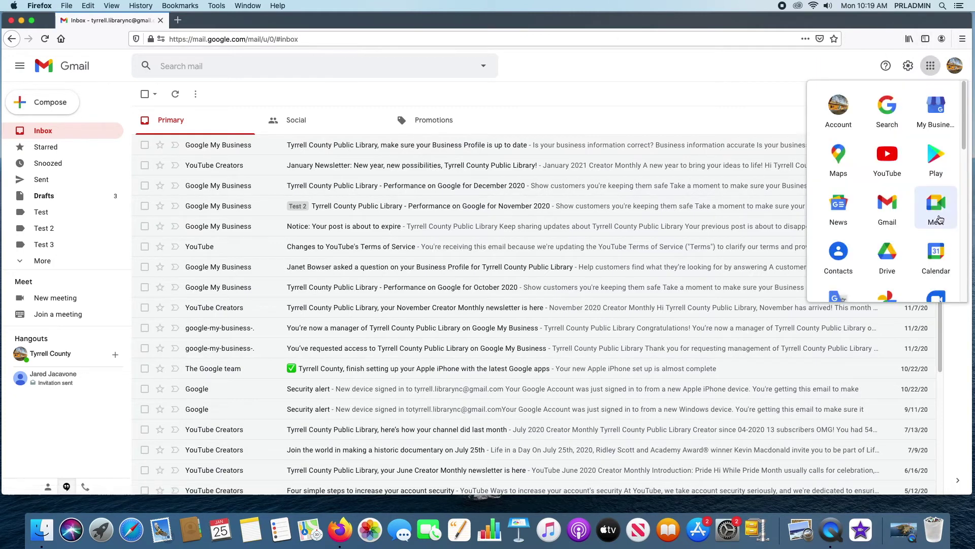
left_click(936, 205)
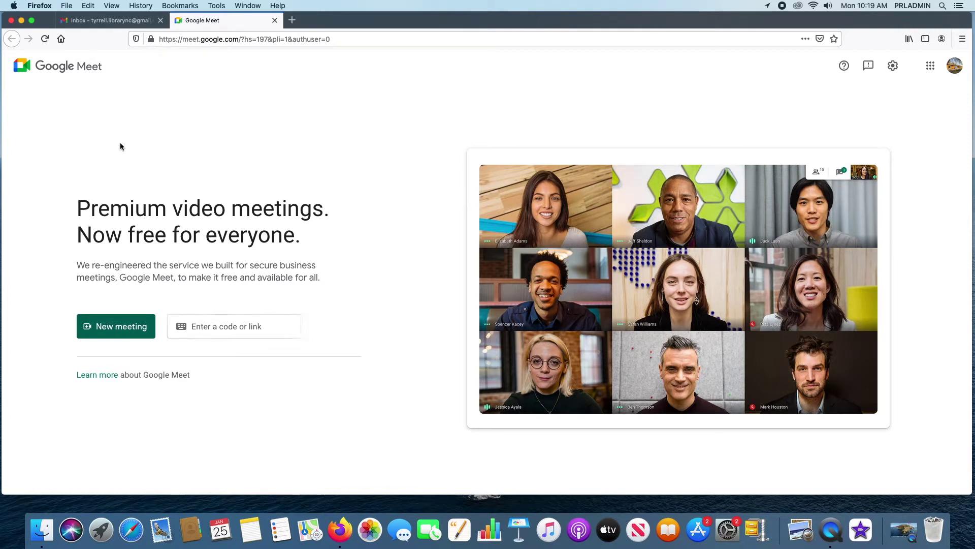
left_click(275, 20)
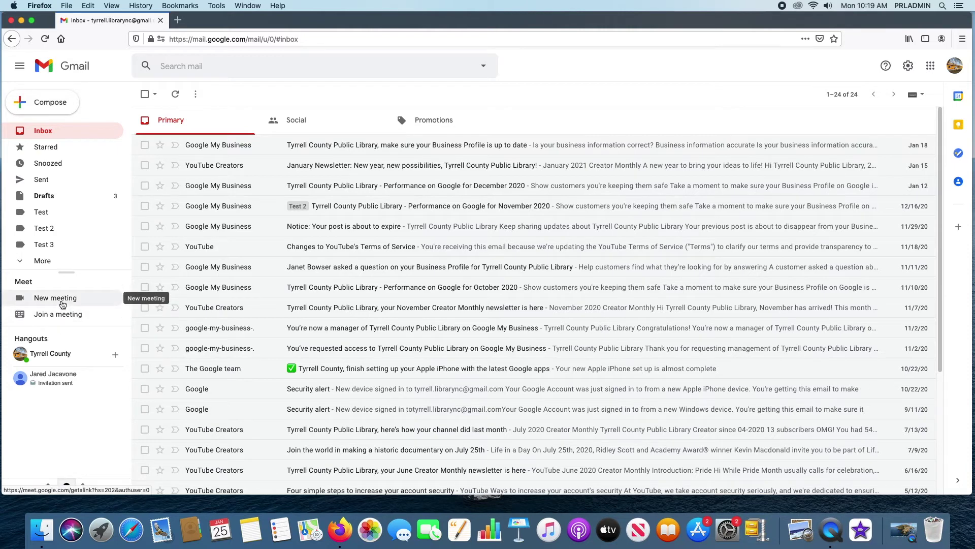
left_click(60, 303)
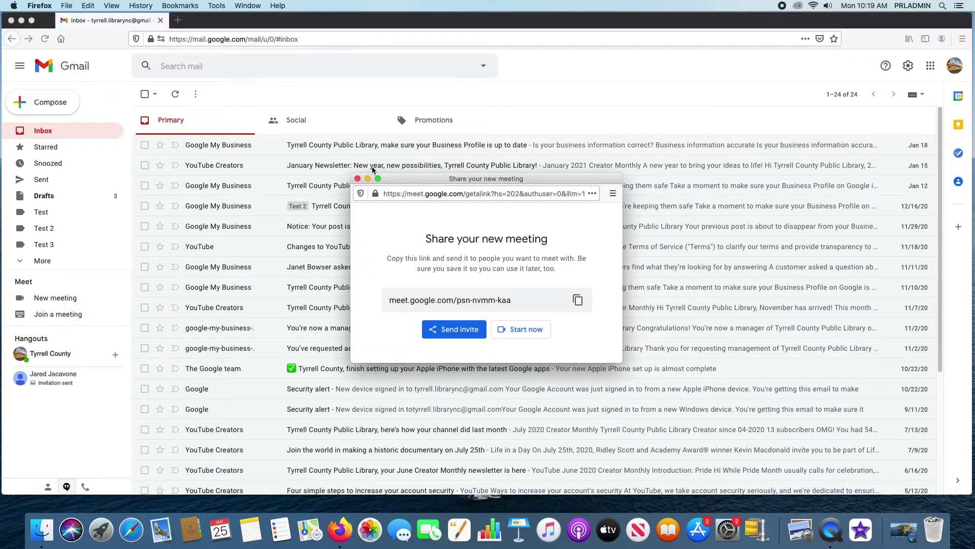
left_click(358, 179)
left_click(70, 312)
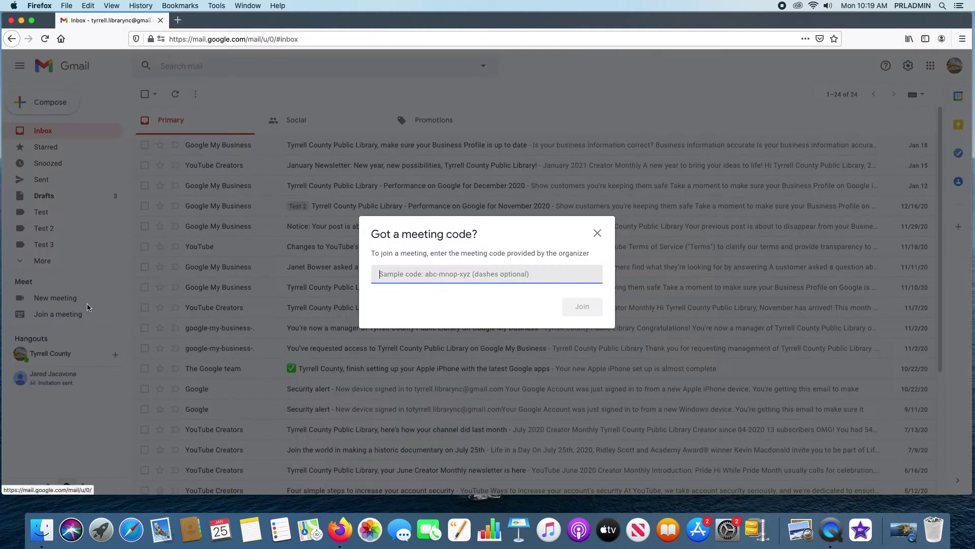
left_click(597, 233)
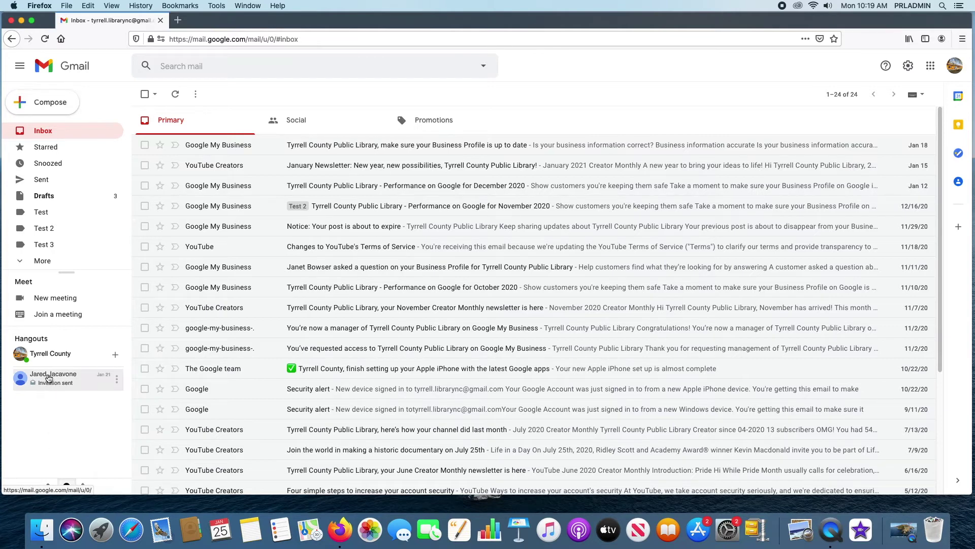
left_click(116, 357)
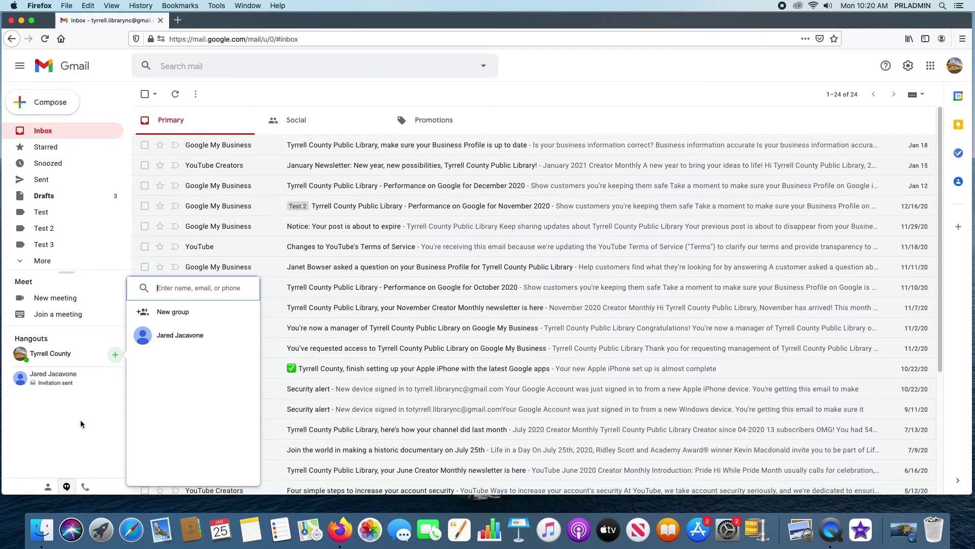
left_click(80, 420)
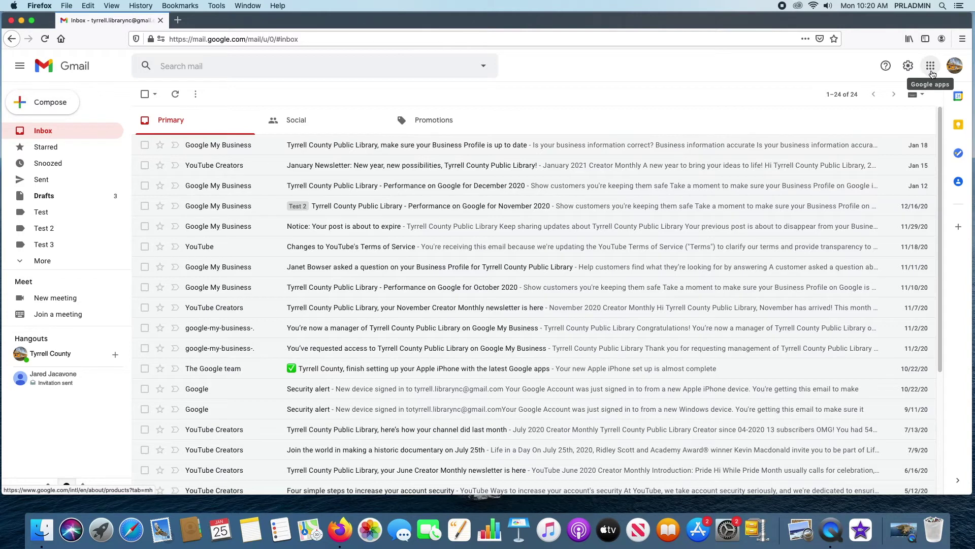
- Preview upcoming events in Gmail's Calendar side panel beside the inbox
left_click(933, 73)
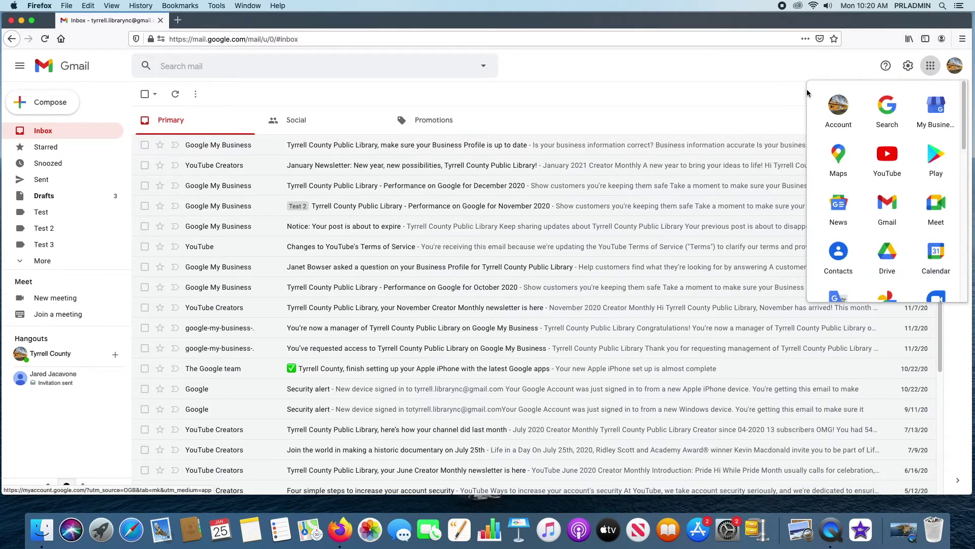
left_click(796, 69)
left_click(959, 95)
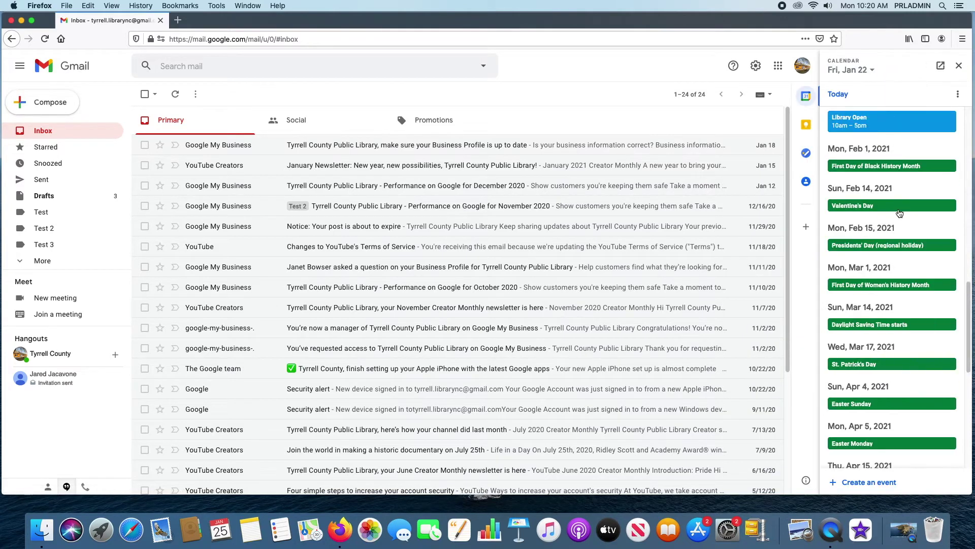
scroll(864, 356, "up", 2)
scroll(870, 350, "down", 2)
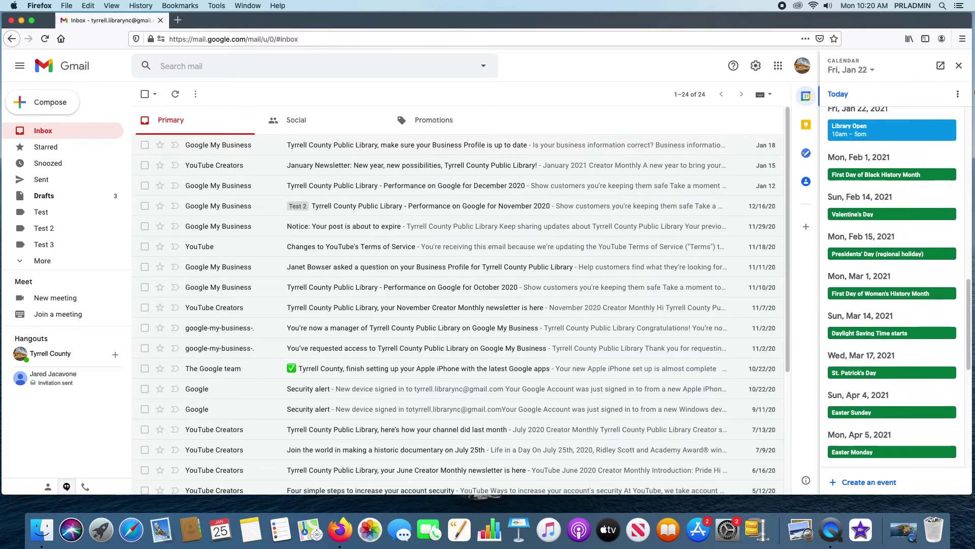
left_click(958, 94)
left_click(960, 94)
scroll(890, 179, "up", 2)
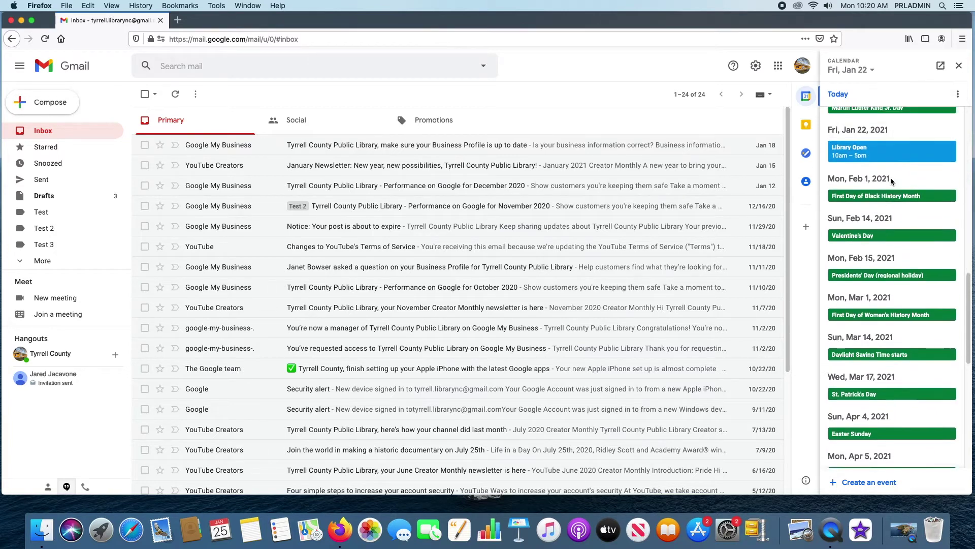
- Close the side panel and launch Calendar from the Google apps grid in a new tab
left_click(960, 68)
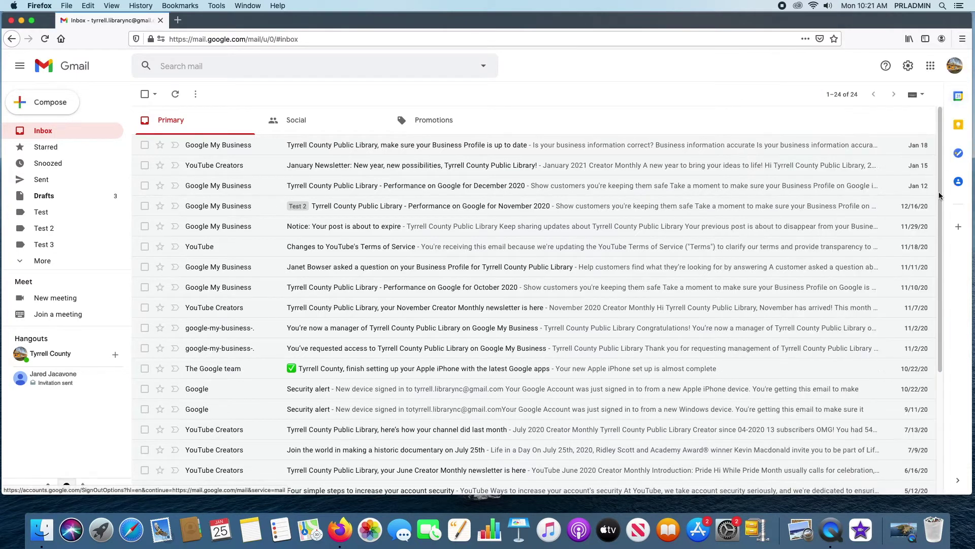
left_click(931, 65)
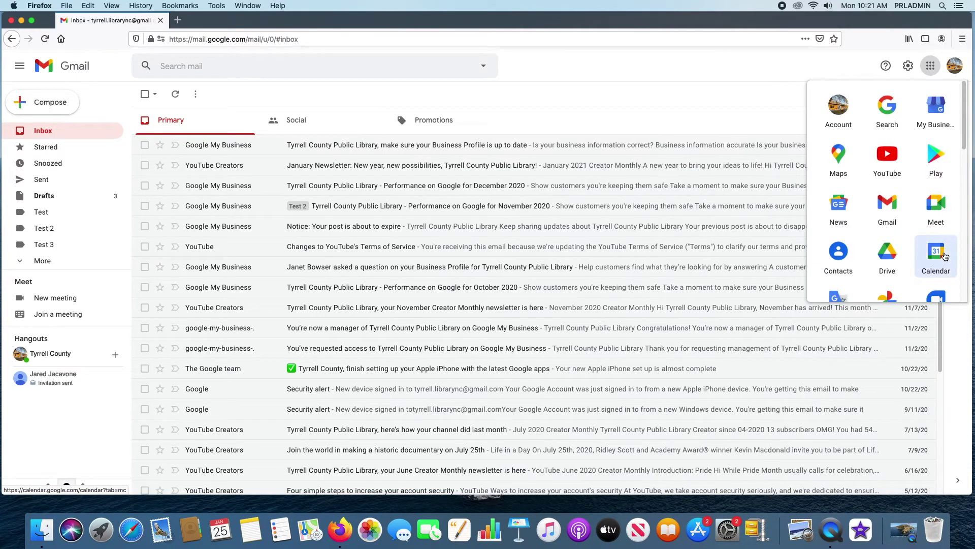
left_click(944, 257)
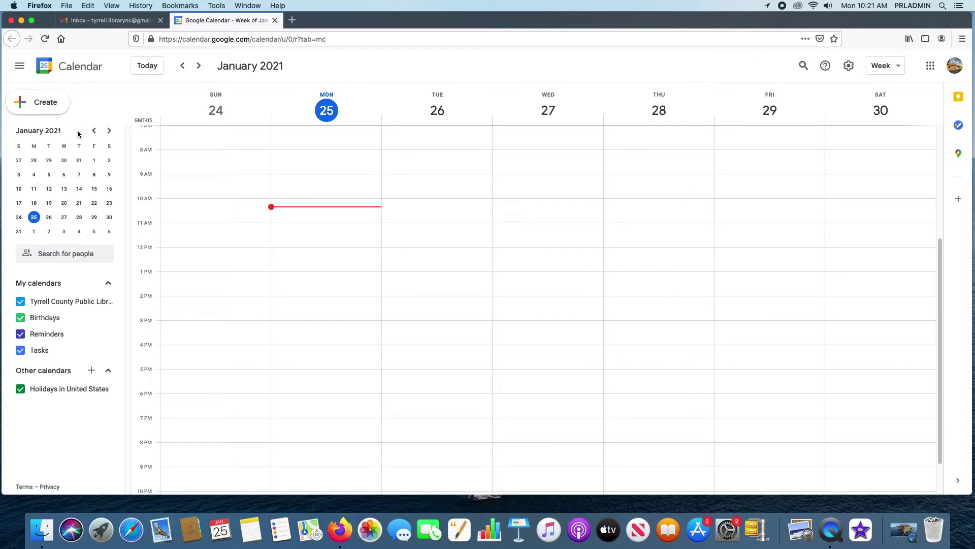
left_click(94, 161)
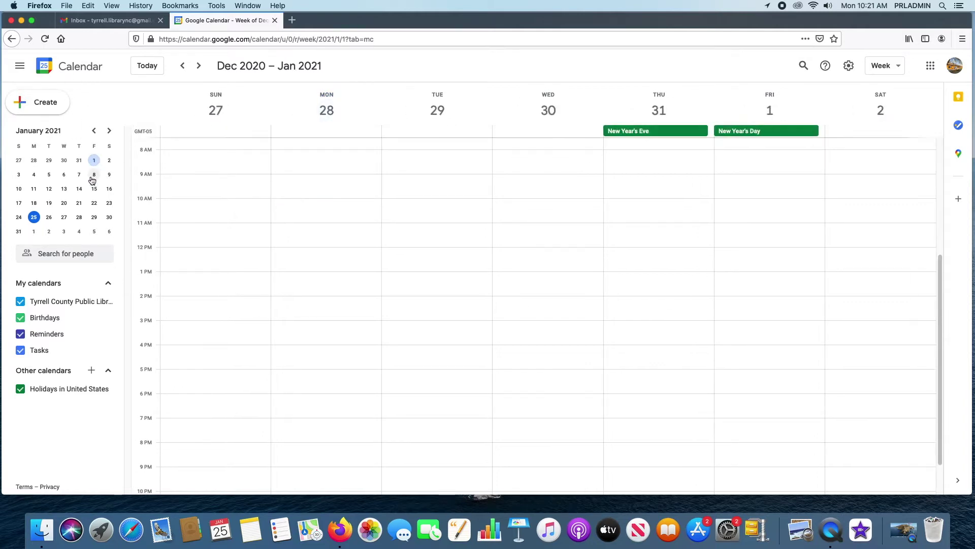
left_click(94, 174)
left_click(92, 189)
left_click(92, 203)
left_click(92, 218)
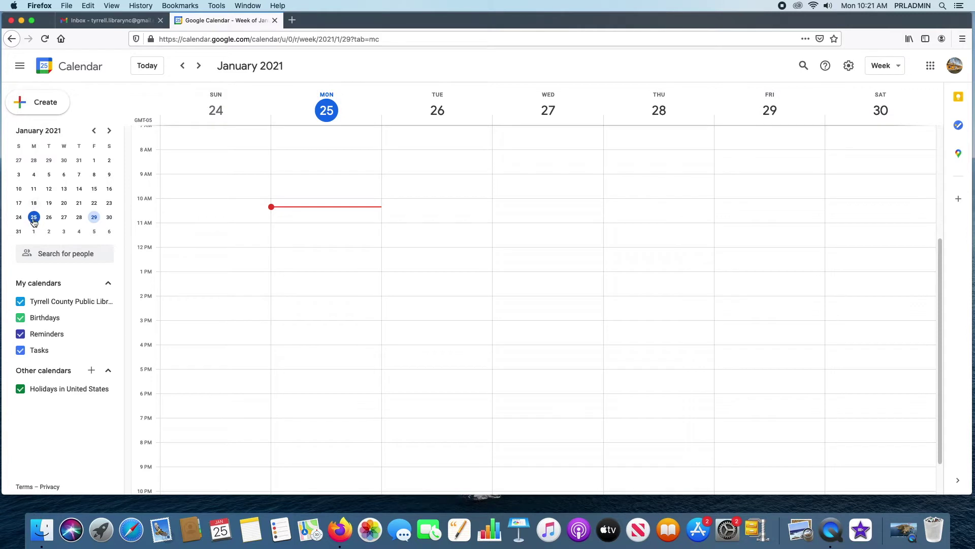
left_click(95, 132)
left_click(107, 133)
left_click(107, 134)
left_click(94, 130)
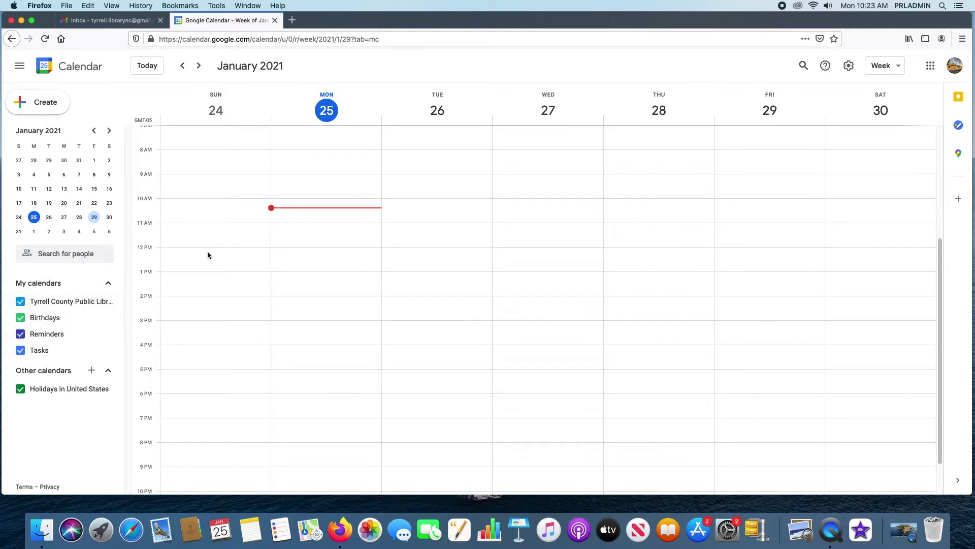
- Jump to the January 17–23 week and hide the Tyrrell County Public Library calendar
left_click(94, 203)
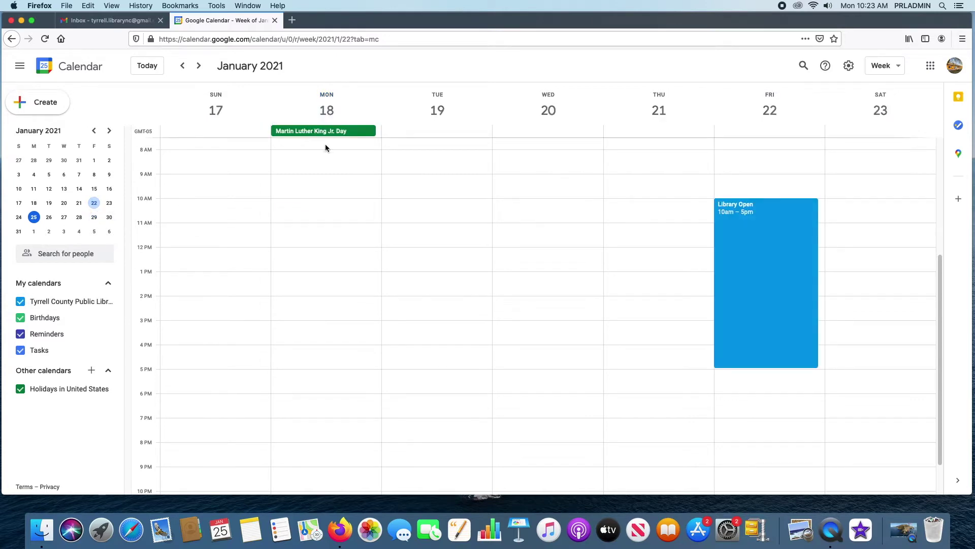
scroll(394, 238, "down", 2)
scroll(395, 237, "up", 5)
scroll(395, 238, "down", 5)
scroll(395, 243, "up", 7)
scroll(432, 249, "down", 2)
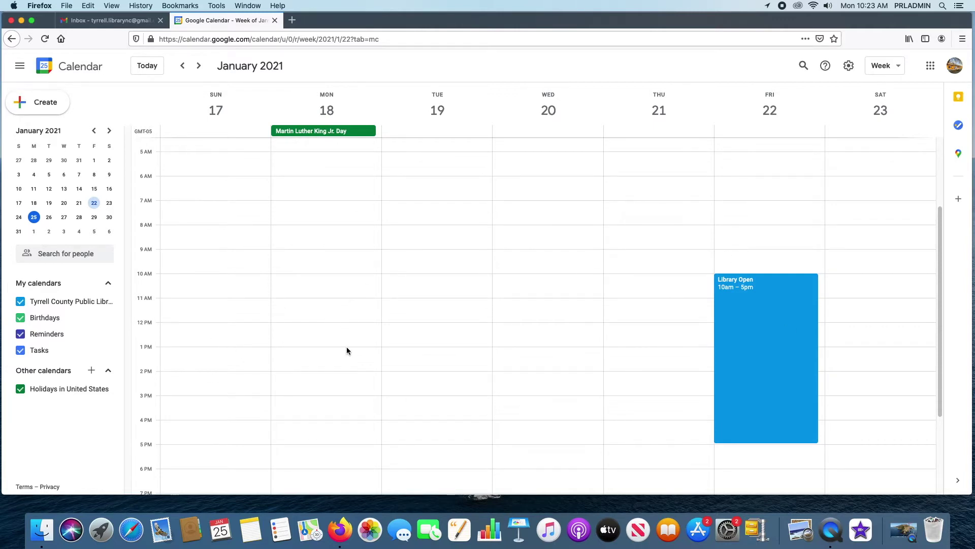
left_click(20, 304)
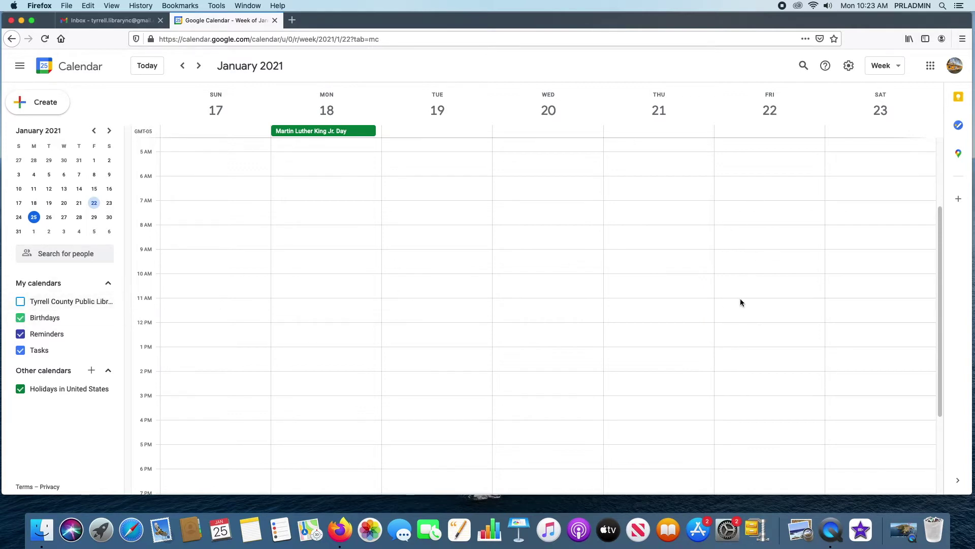
- Re-show the Tyrrell County library calendar and toggle Holidays in United States off and on
left_click(20, 302)
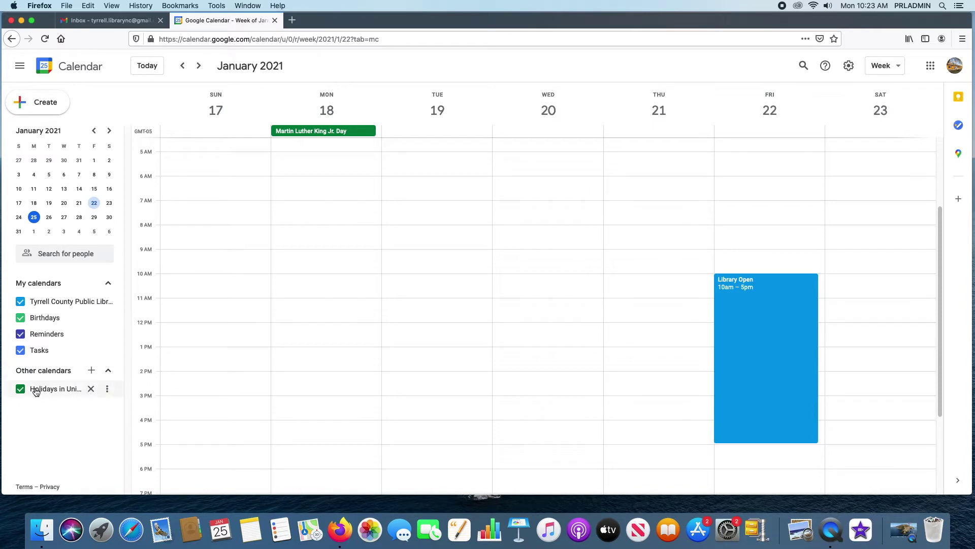
left_click(22, 392)
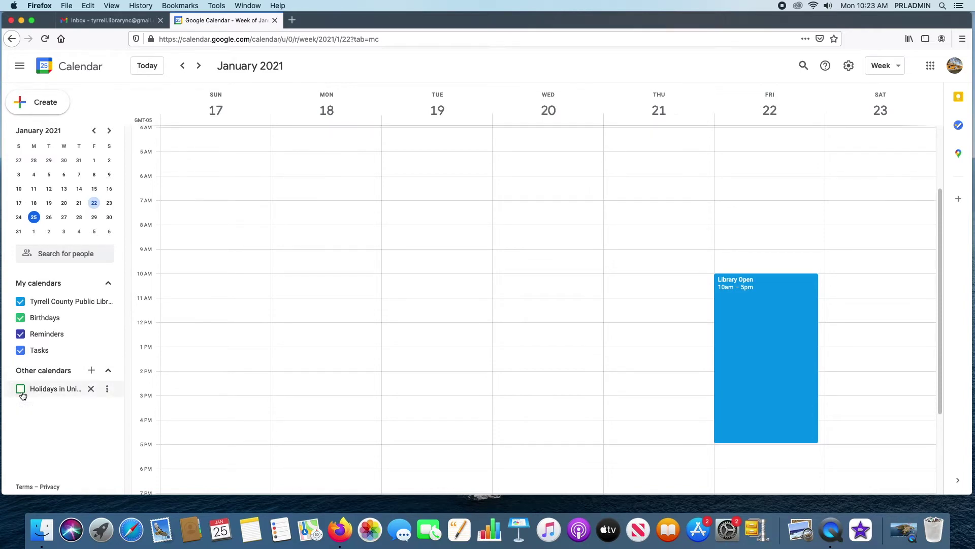
left_click(21, 390)
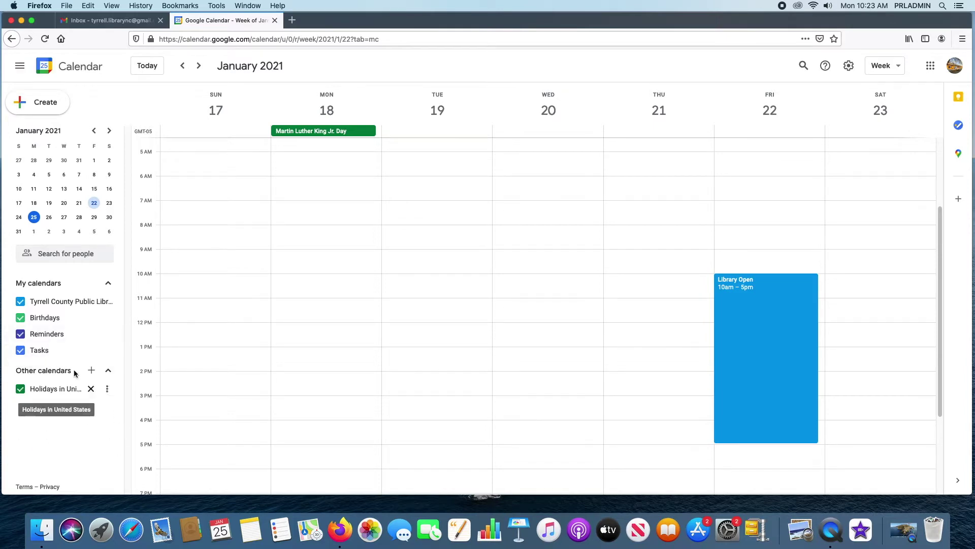
right_click(30, 358)
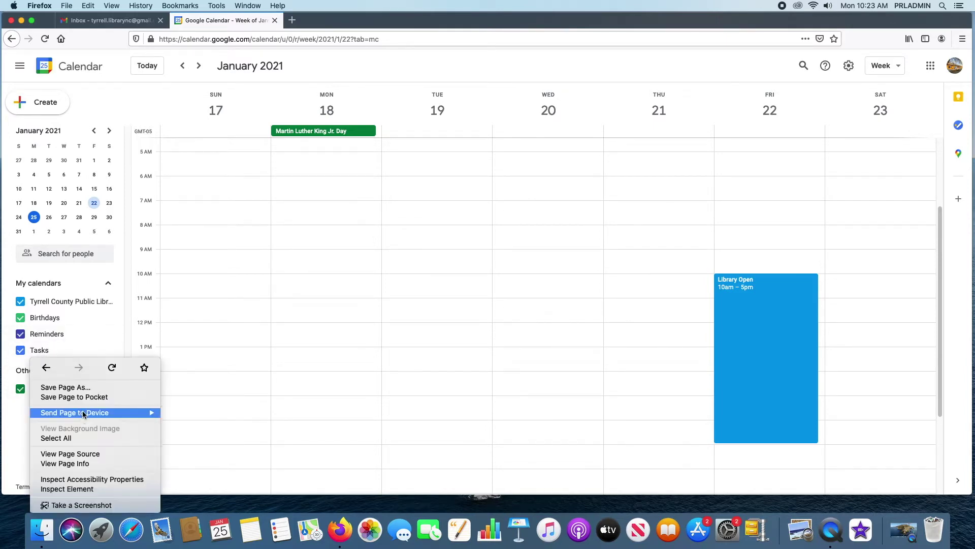
key("Escape")
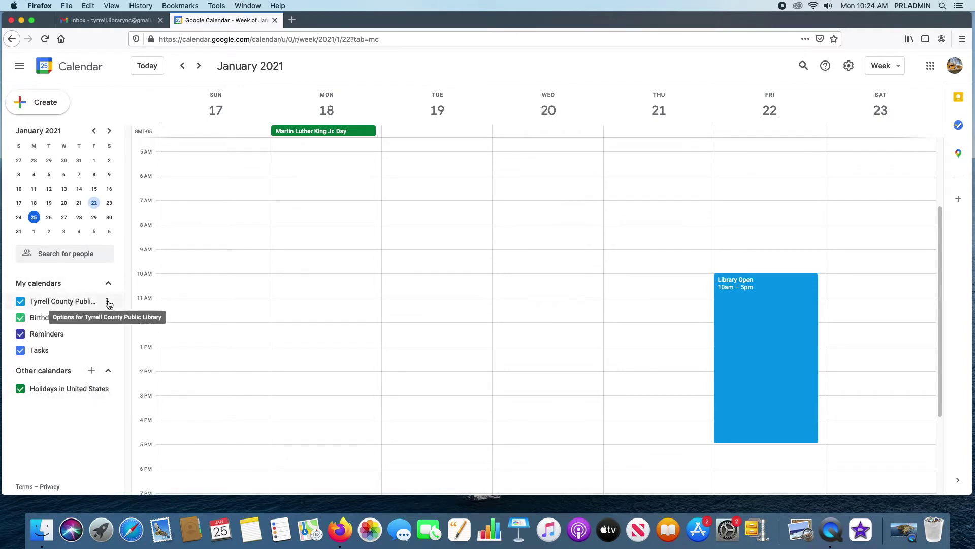
left_click(107, 303)
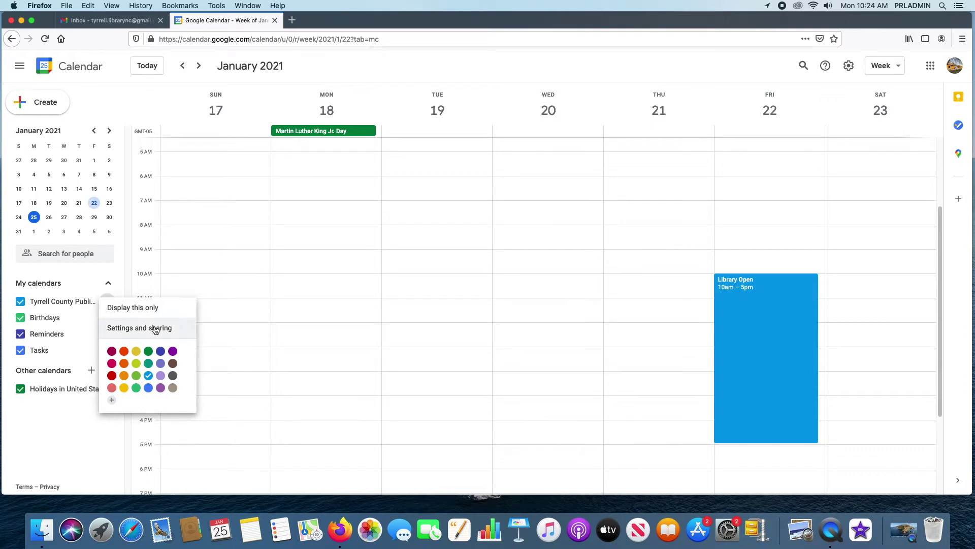
left_click(81, 272)
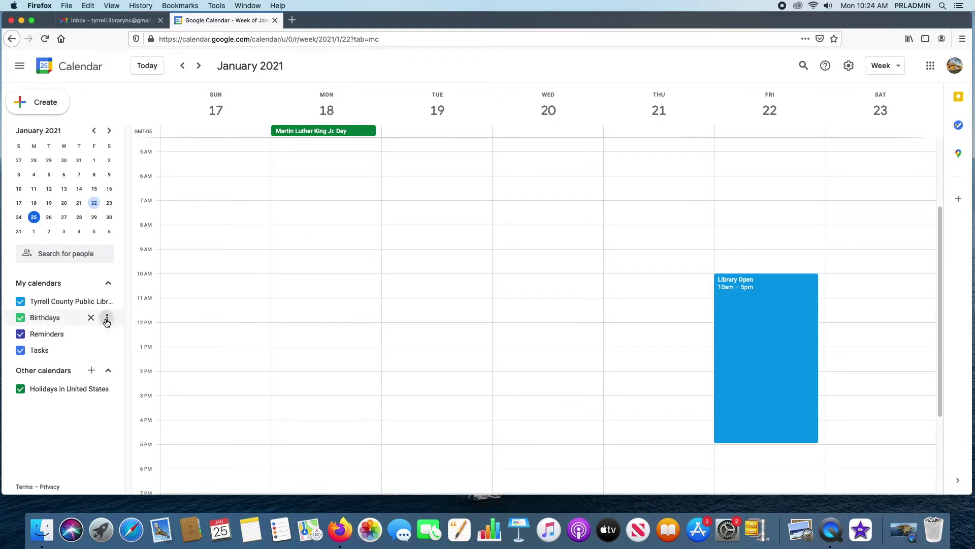
- Hide Birthdays from the calendar list, leaving Reminders and Tasks options unchanged
left_click(107, 317)
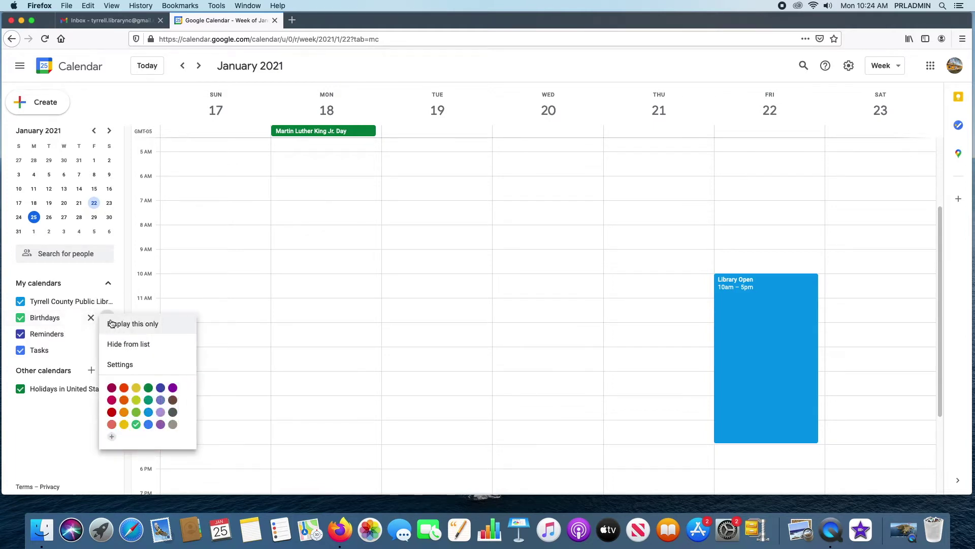
left_click(137, 348)
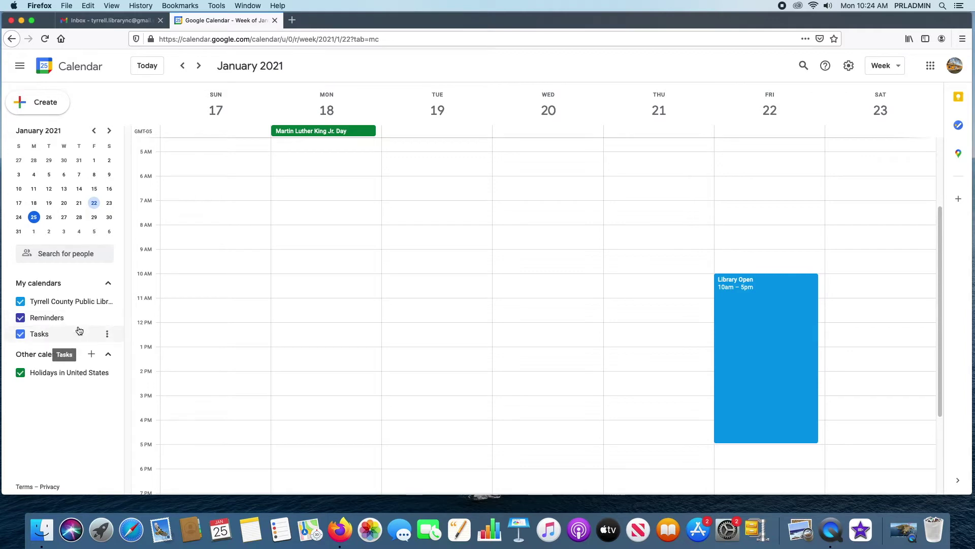
left_click(108, 319)
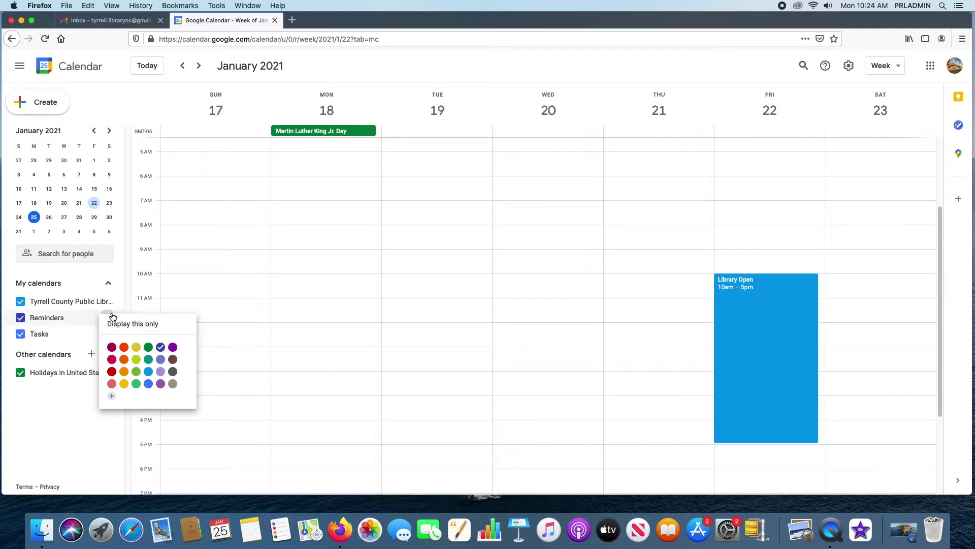
left_click(107, 315)
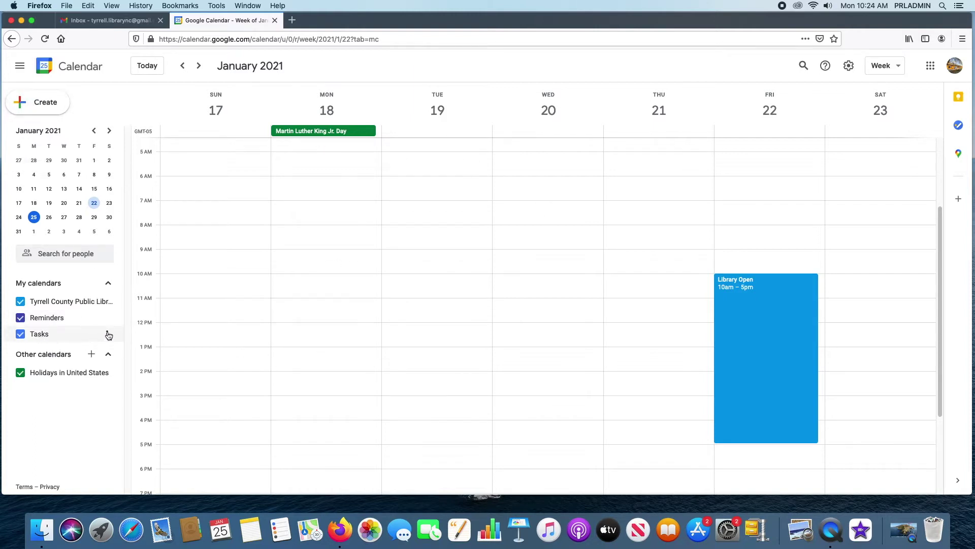
left_click(109, 336)
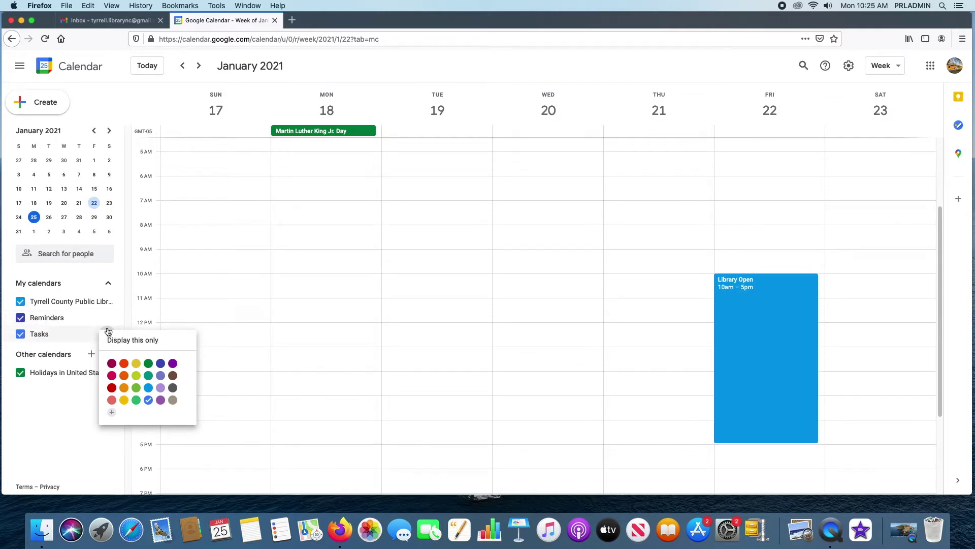
left_click(108, 330)
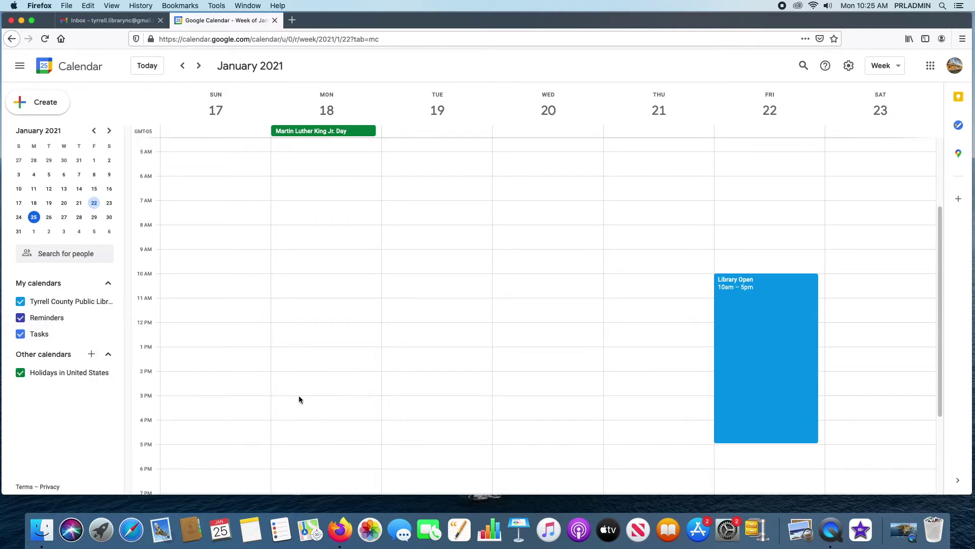
- Choose Browse calendars of interest from the + menu beside Other calendars
left_click(91, 355)
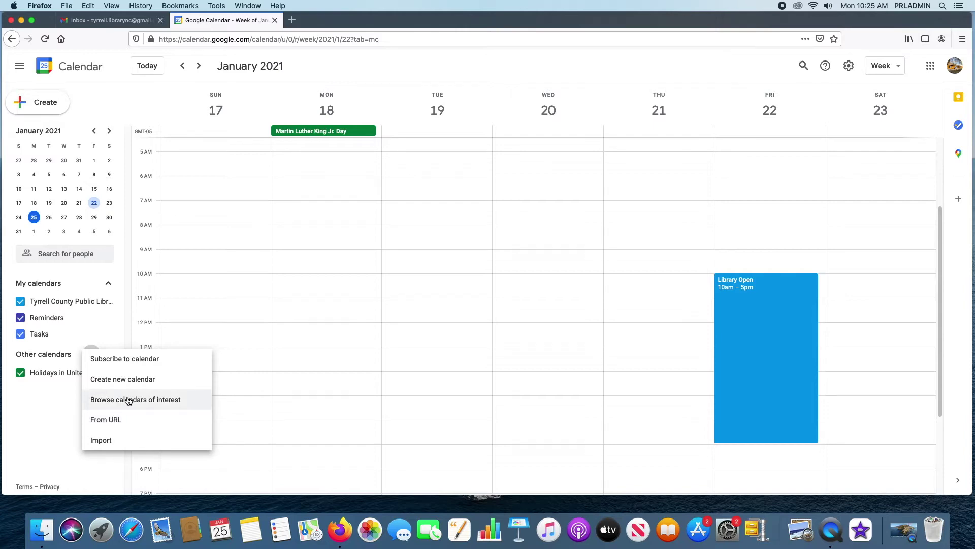
left_click(158, 400)
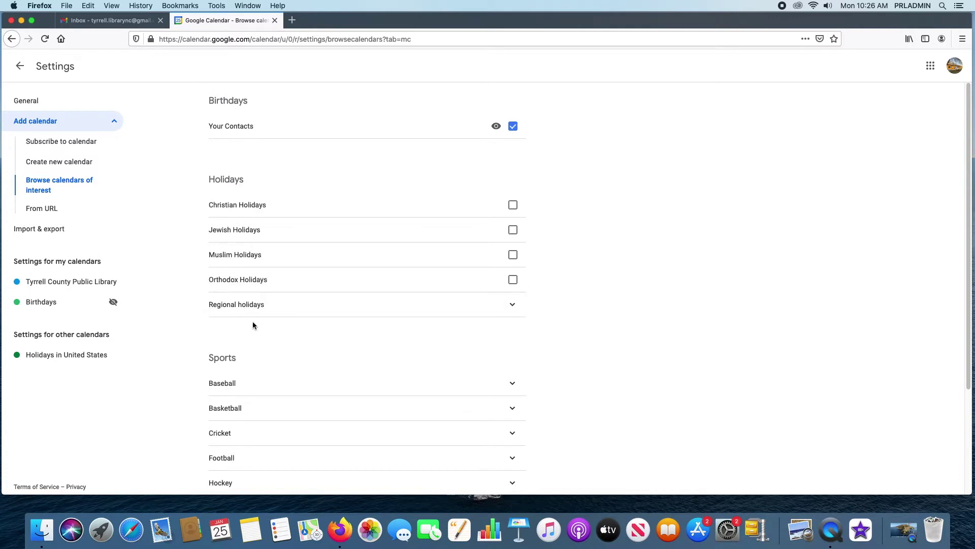
- Add the Phases of the Moon calendar from the calendars of interest page
left_click(512, 304)
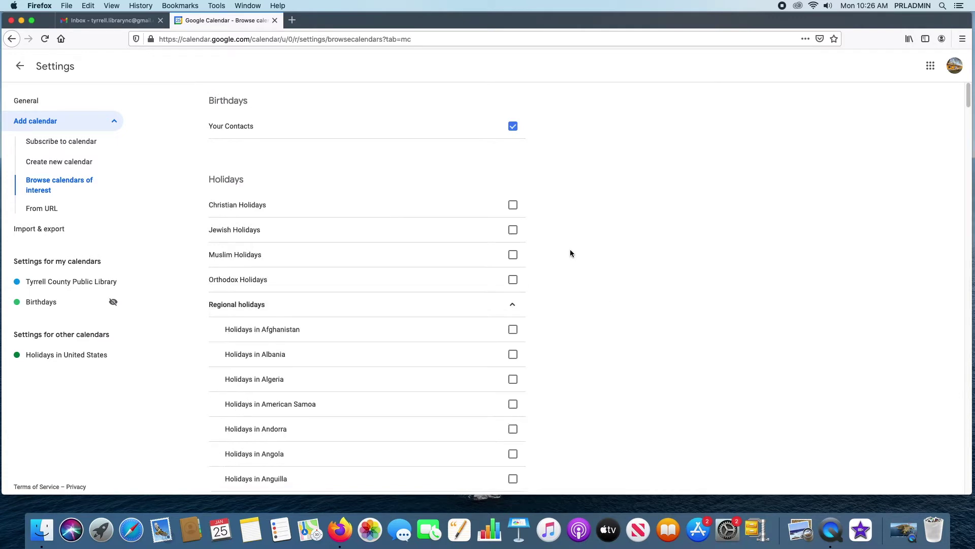
scroll(394, 329, "down", 5)
scroll(395, 320, "up", 6)
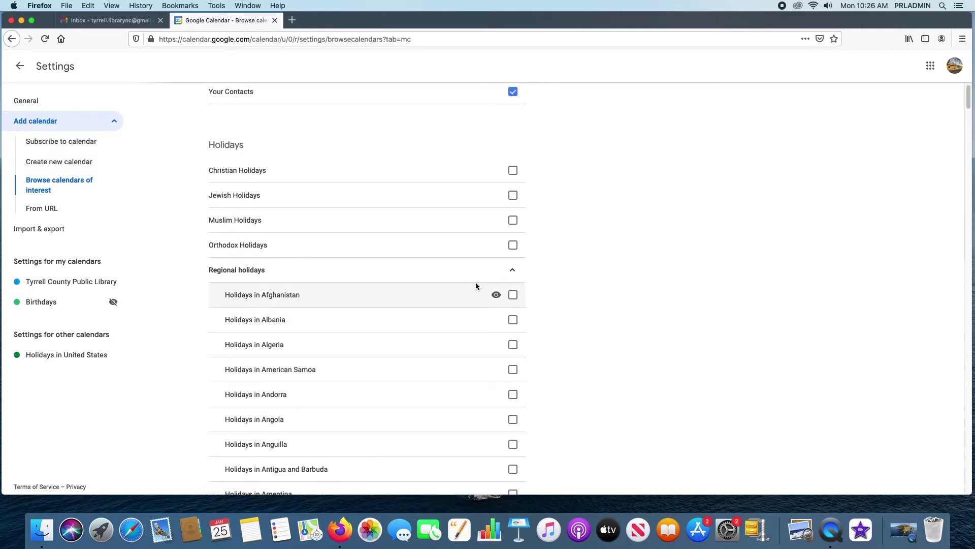
left_click(513, 270)
scroll(490, 309, "down", 2)
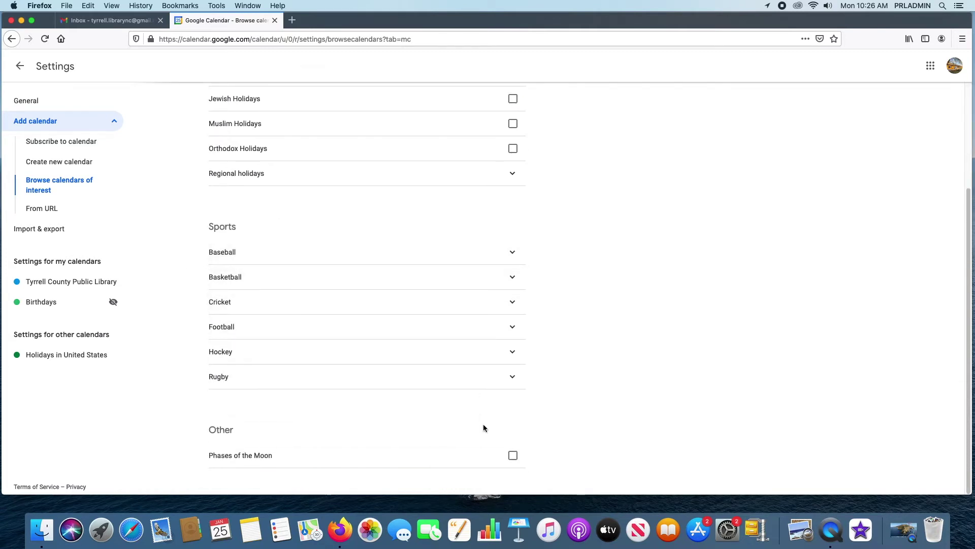
scroll(616, 361, "up", 3)
scroll(614, 359, "down", 3)
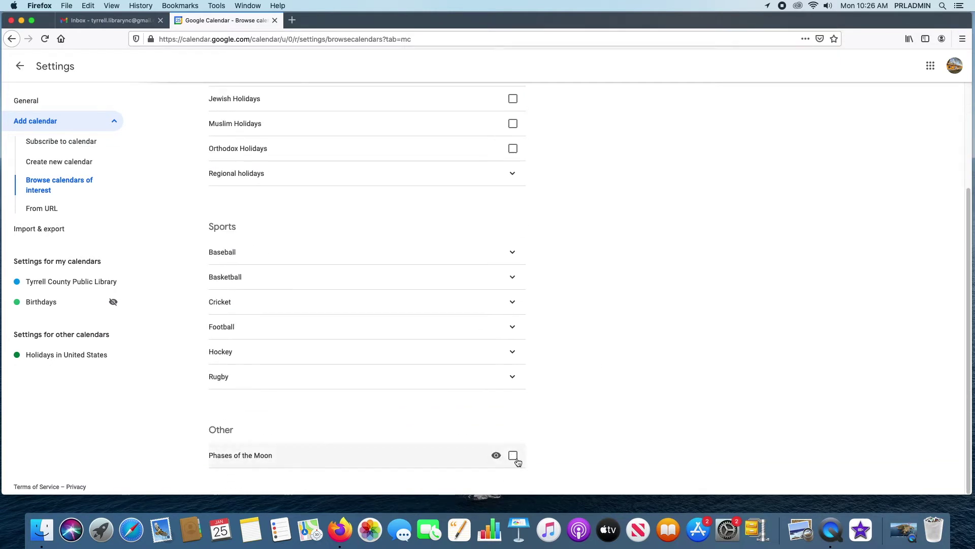
left_click(513, 456)
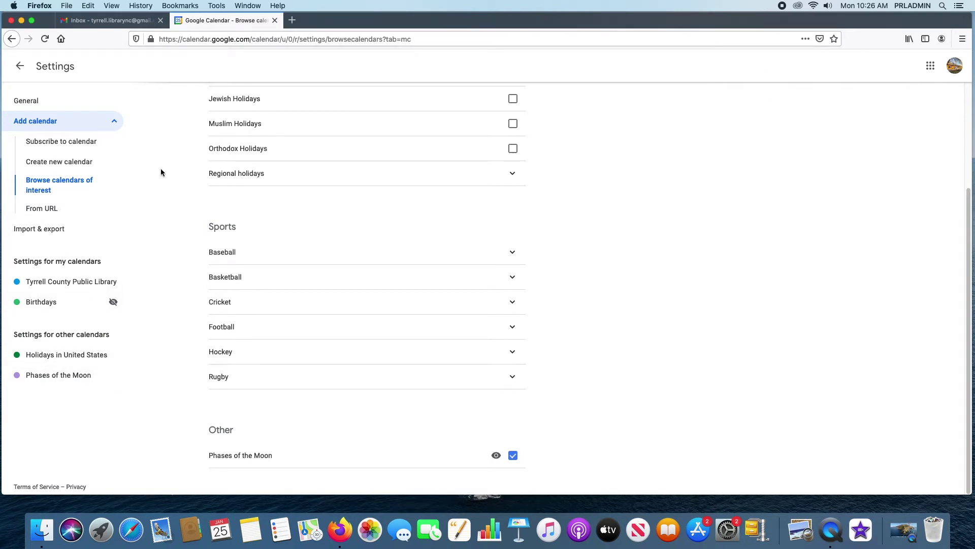
- Unhide Birthdays so it shows in the calendar list again
left_click(114, 307)
left_click(113, 304)
left_click(931, 66)
left_click(931, 66)
left_click(113, 304)
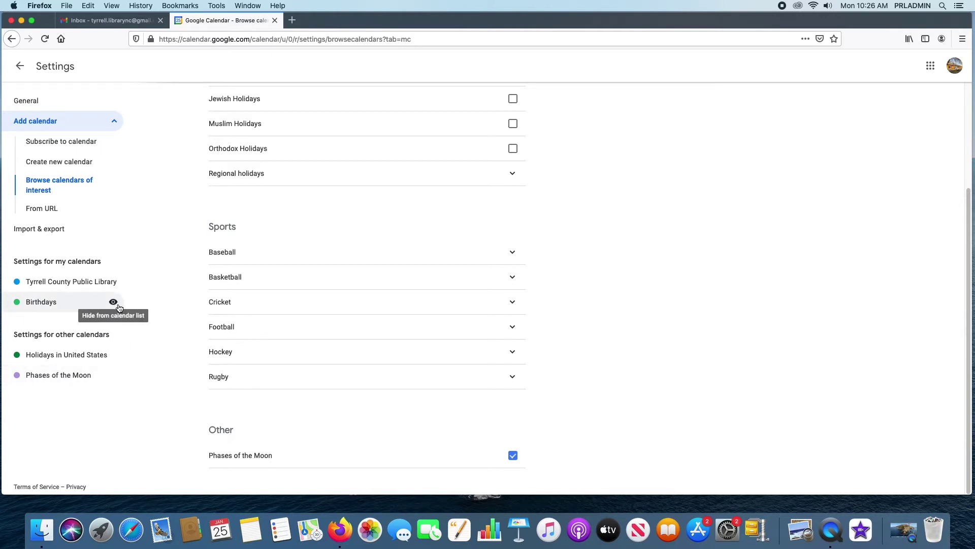
- Leave Settings, browse nearby weeks back to January 17–23, and show the add-calendar options
left_click(20, 66)
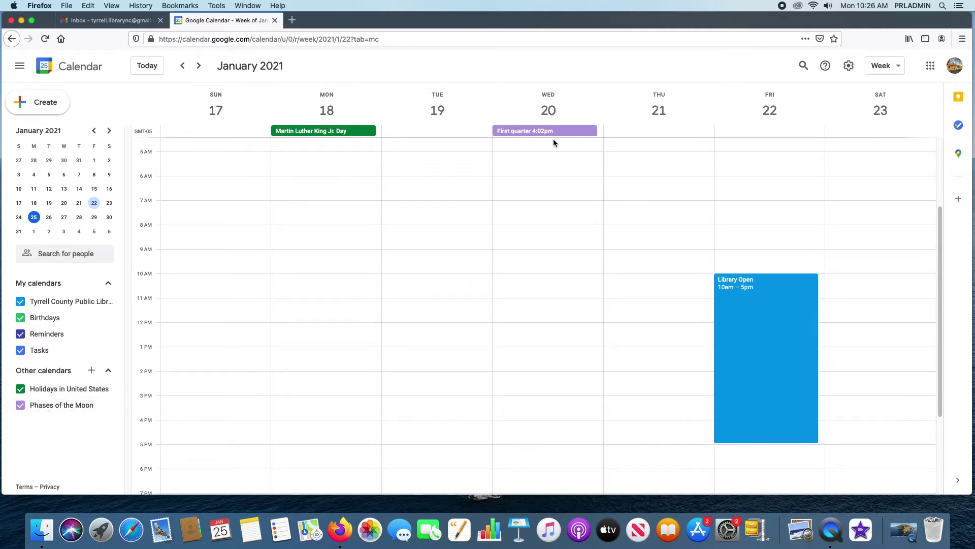
left_click(64, 217)
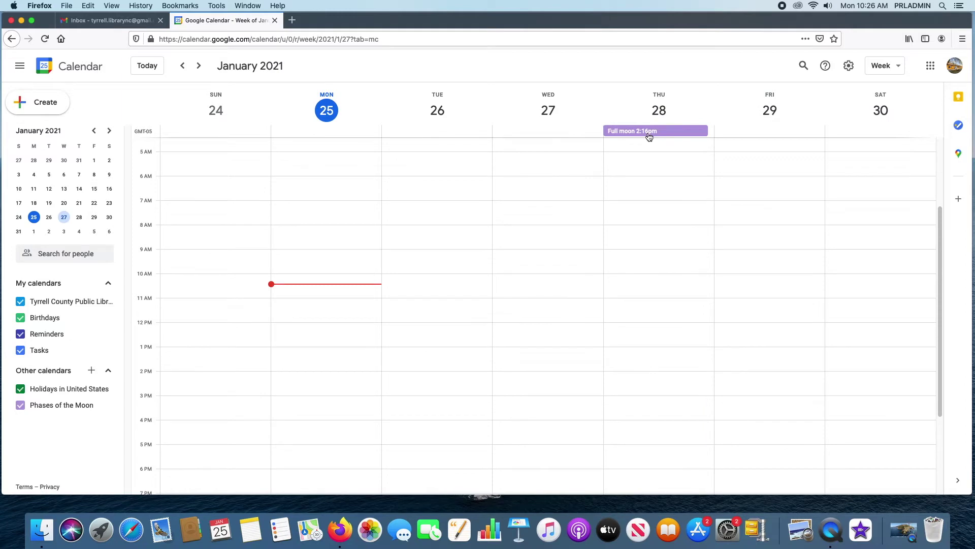
left_click(79, 188)
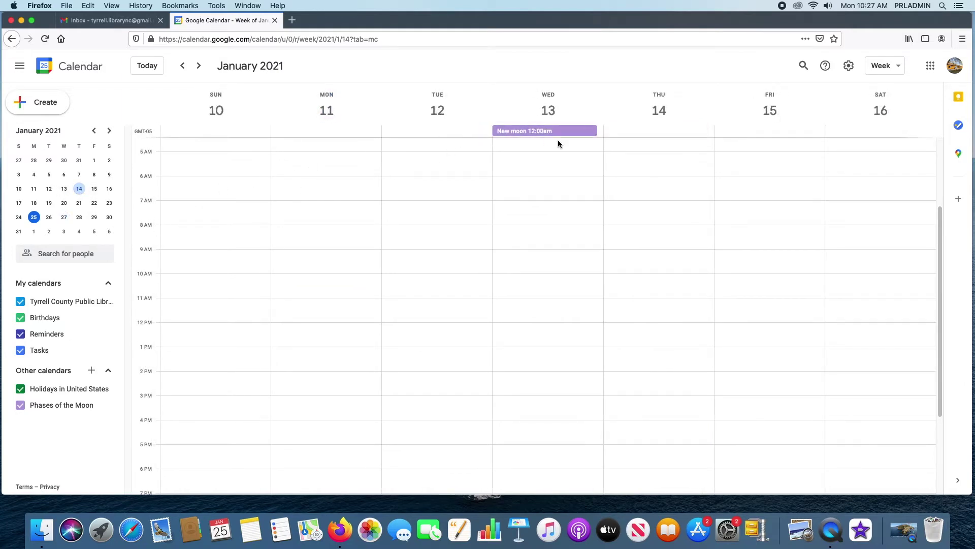
left_click(64, 203)
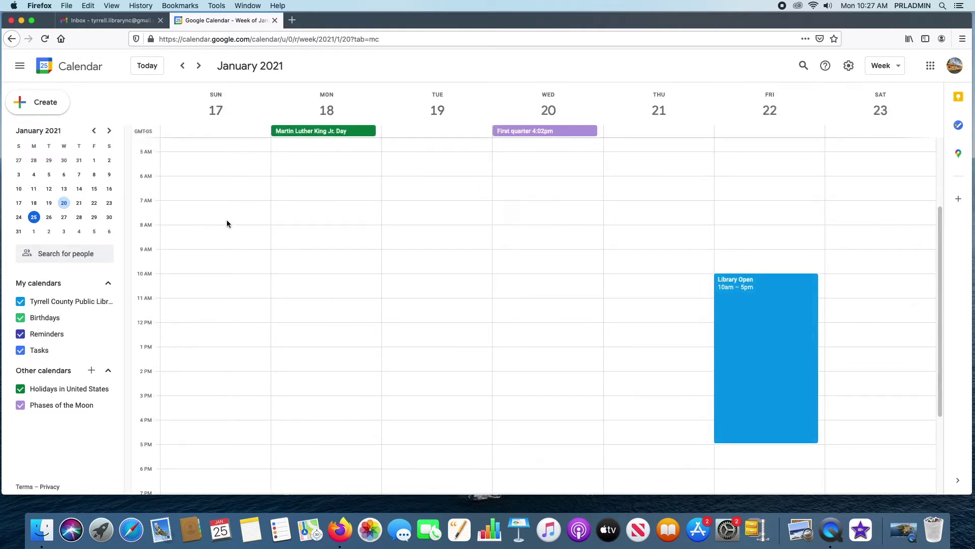
left_click(91, 370)
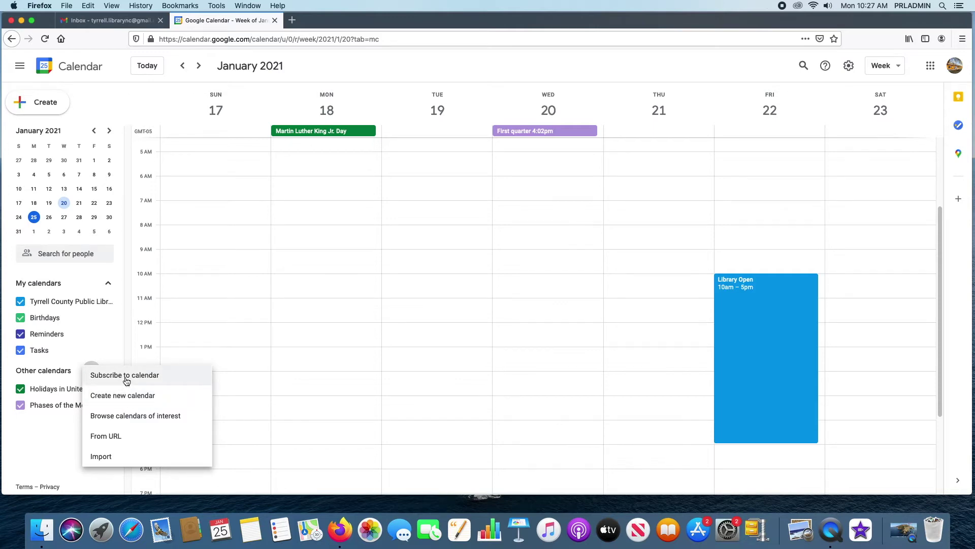
- Open Subscribe to calendar, then return from Settings to the January 17–23 week
left_click(126, 377)
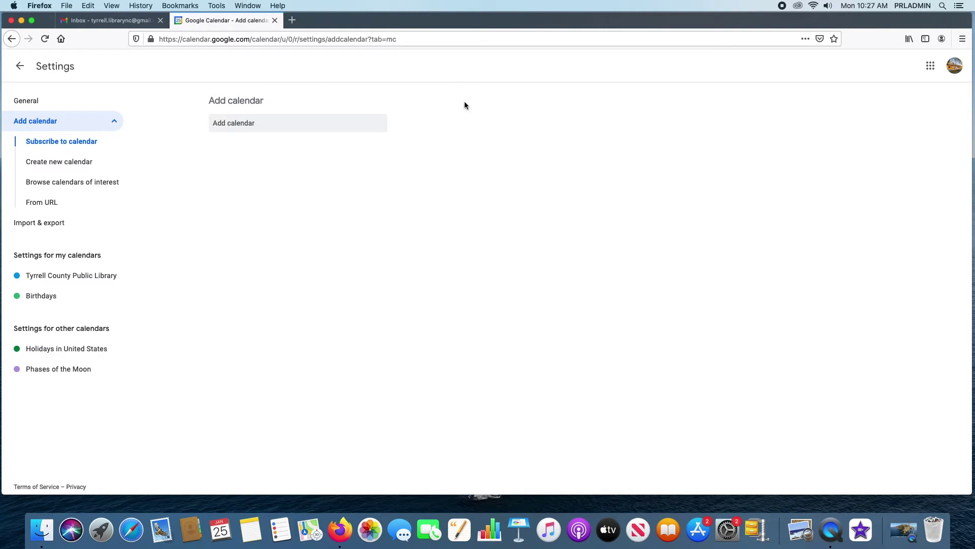
left_click(20, 66)
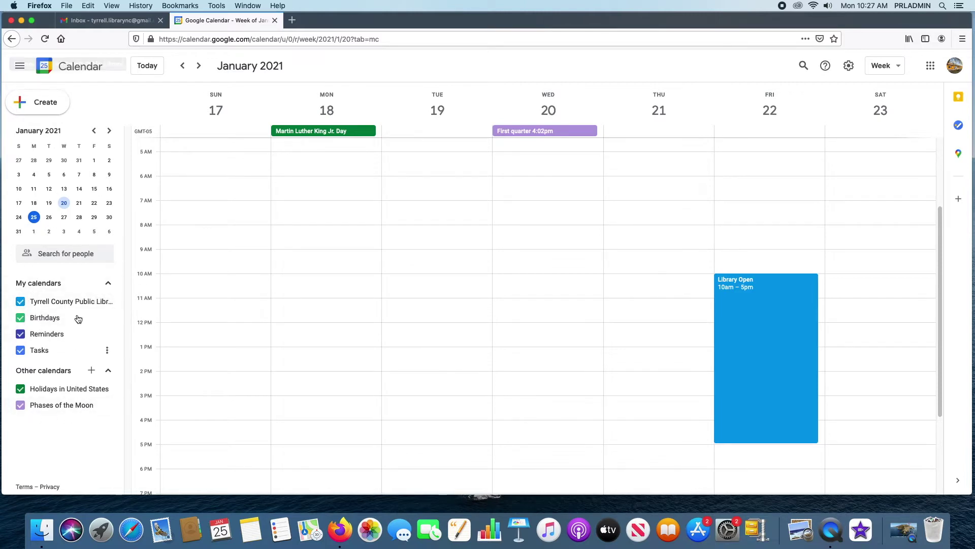
left_click(108, 374)
left_click(108, 374)
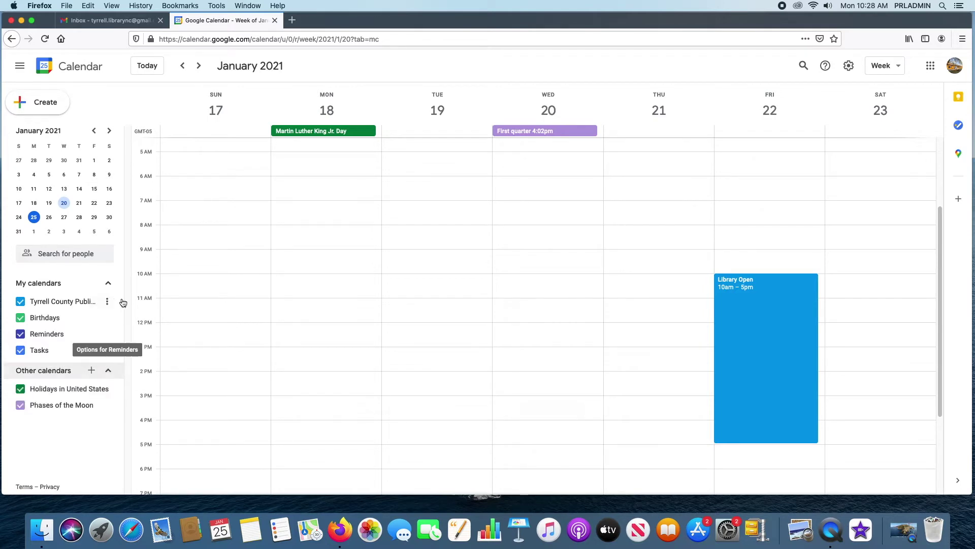
left_click(108, 283)
left_click(109, 284)
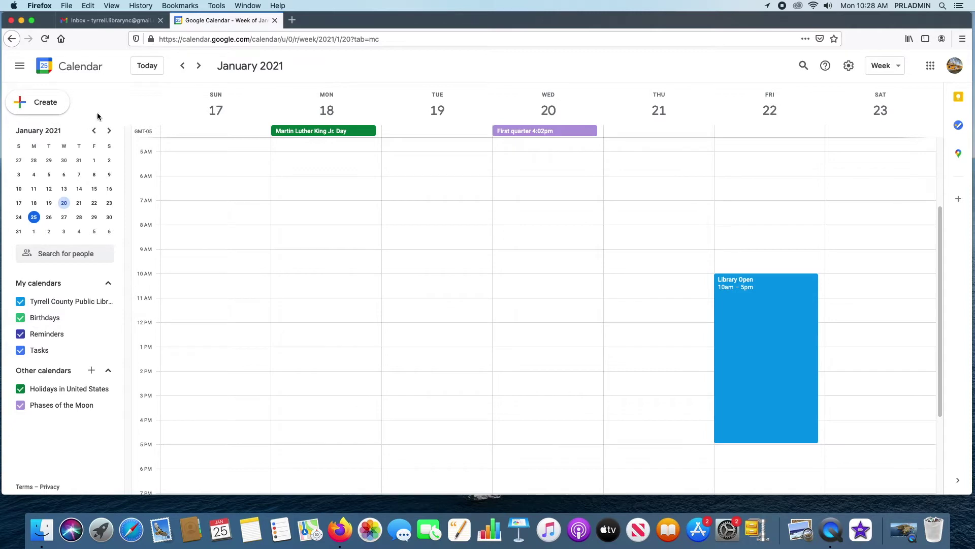
left_click(17, 65)
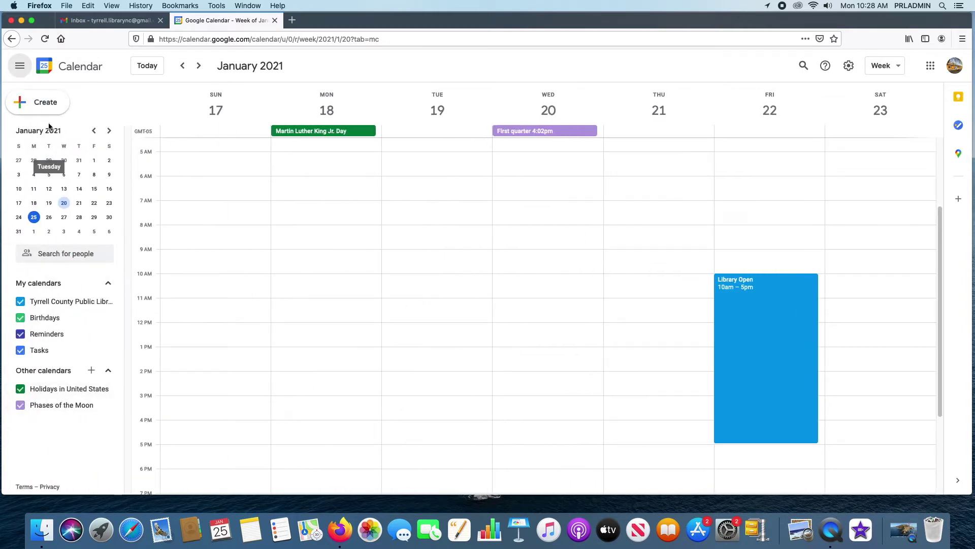
left_click(19, 67)
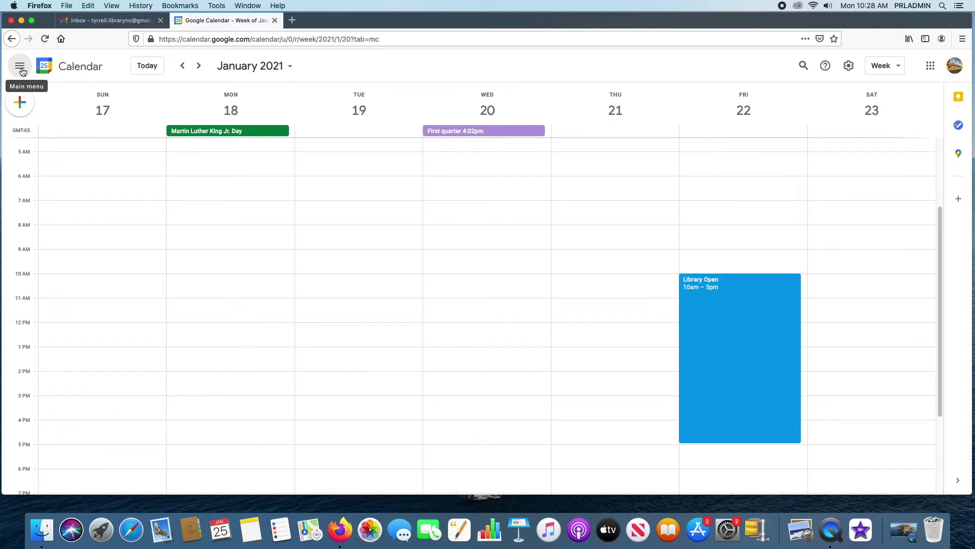
left_click(20, 67)
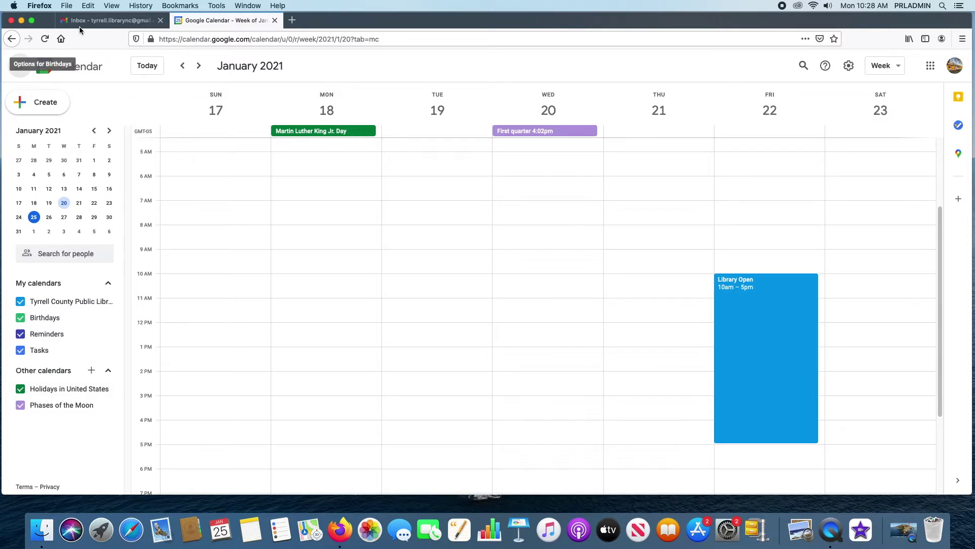
- Jump to today's January 24–30 week, glance at the following week, and come back
left_click(147, 66)
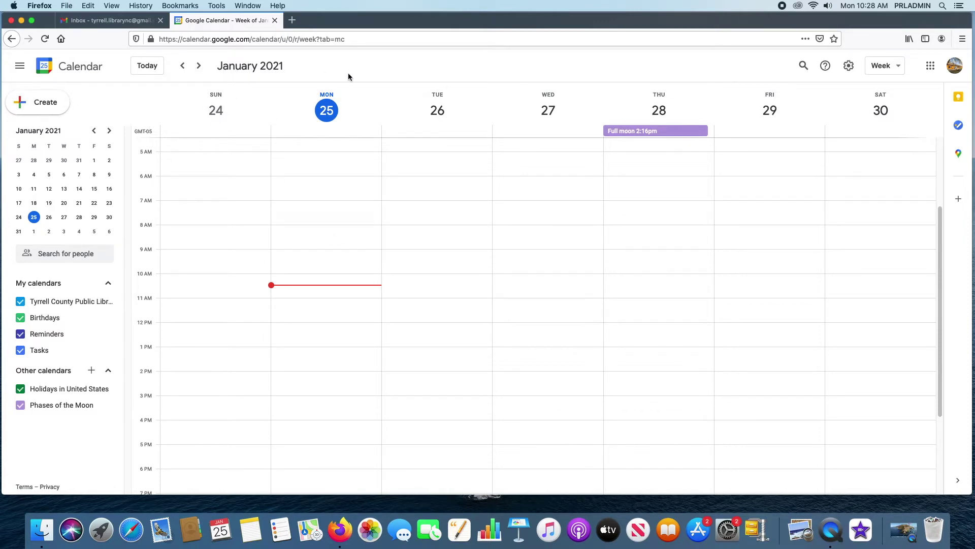
left_click(199, 66)
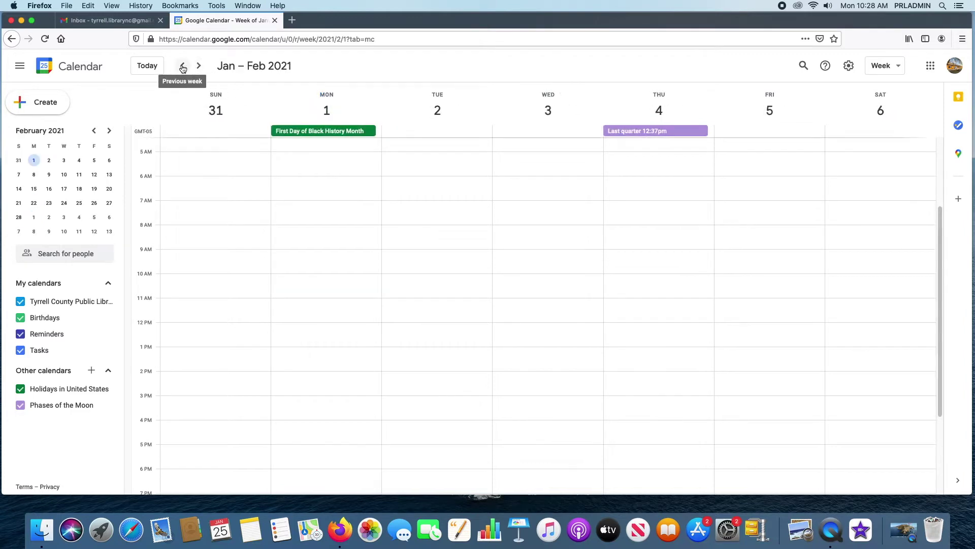
left_click(183, 66)
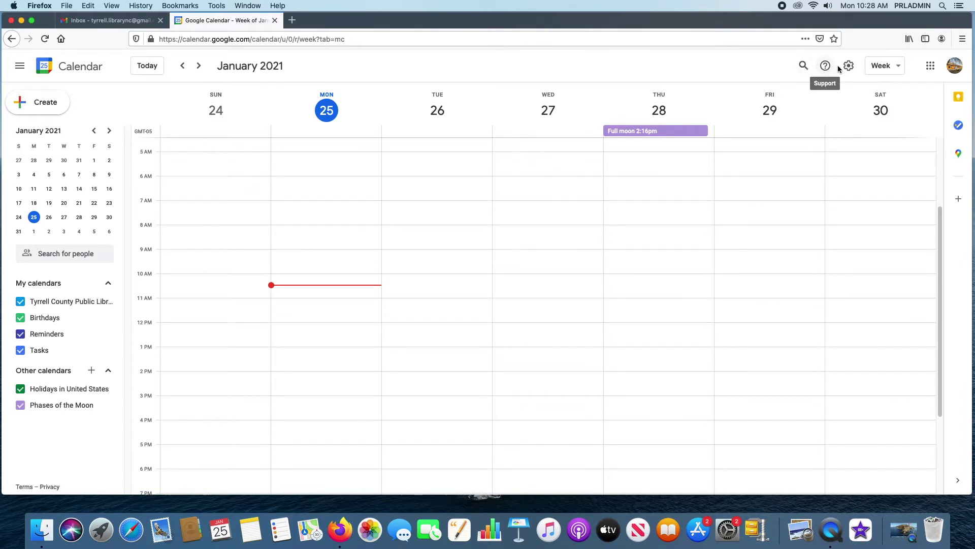
- Switch the calendar to Day view, then back to Week view
left_click(899, 68)
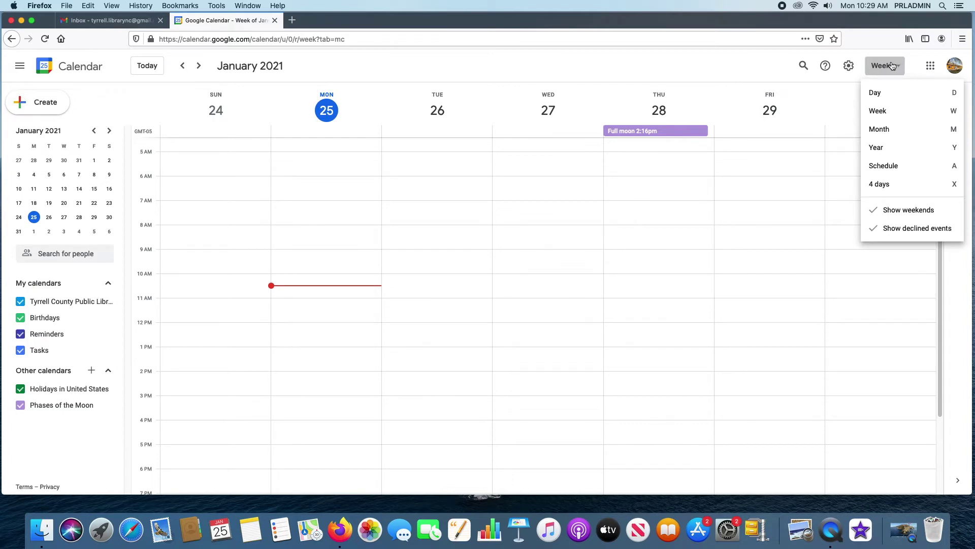
left_click(886, 93)
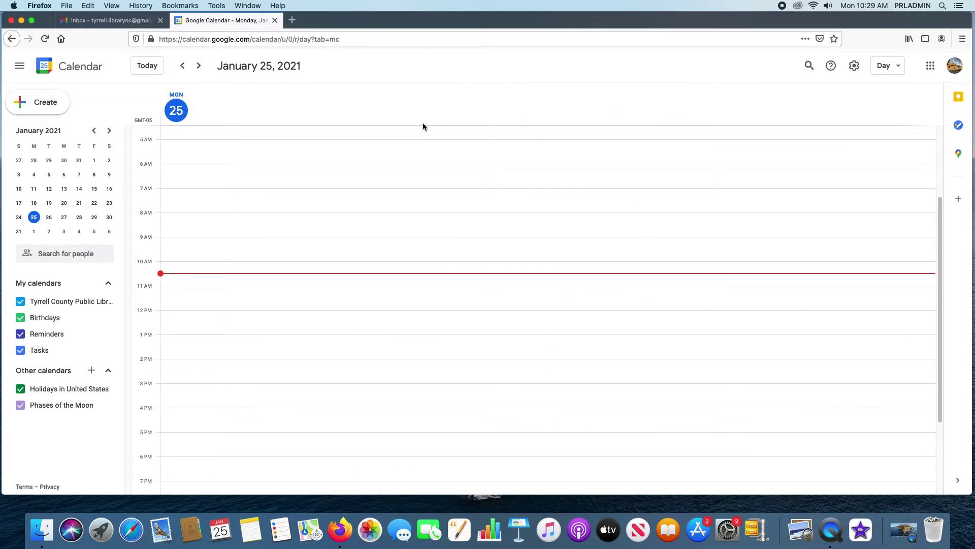
left_click(902, 69)
left_click(895, 115)
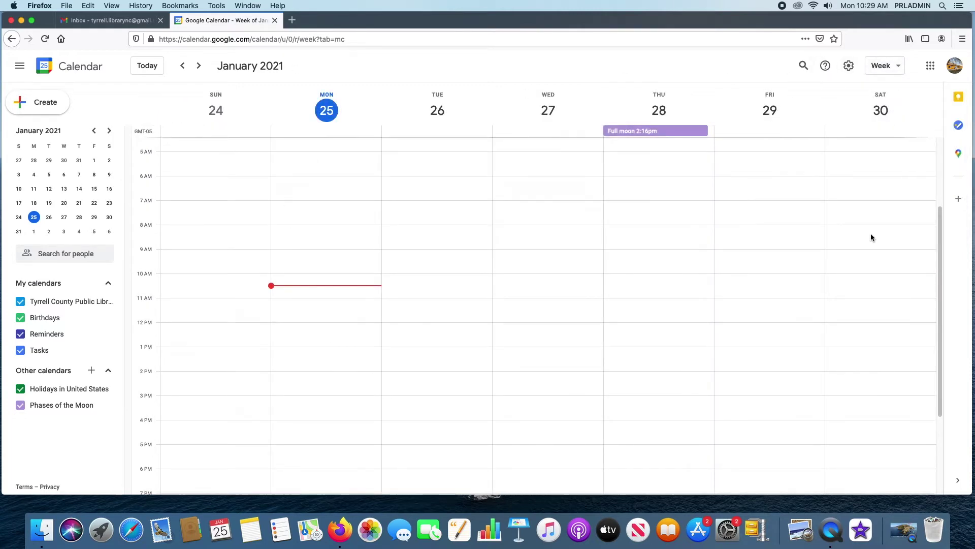
- Turn Show weekends off and back on, then reopen the view menu
left_click(901, 68)
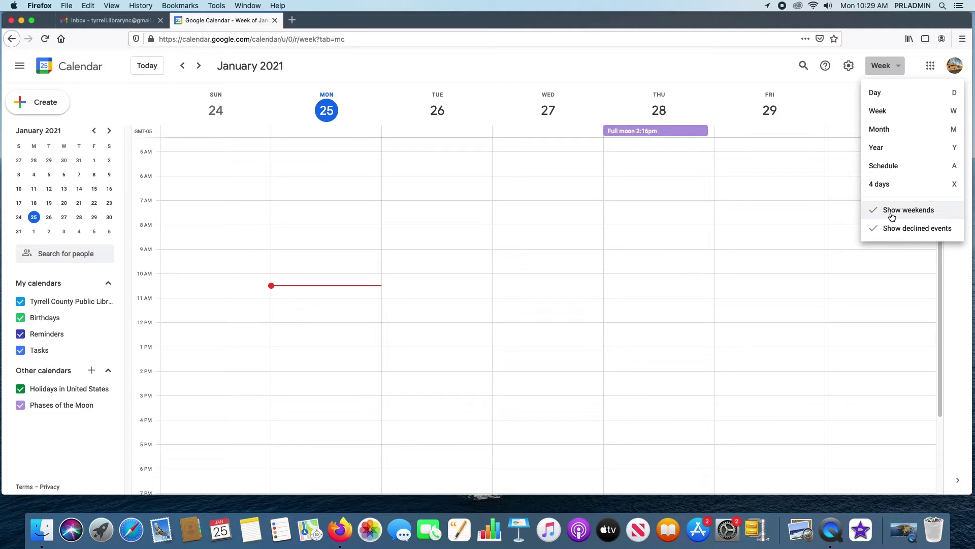
left_click(892, 217)
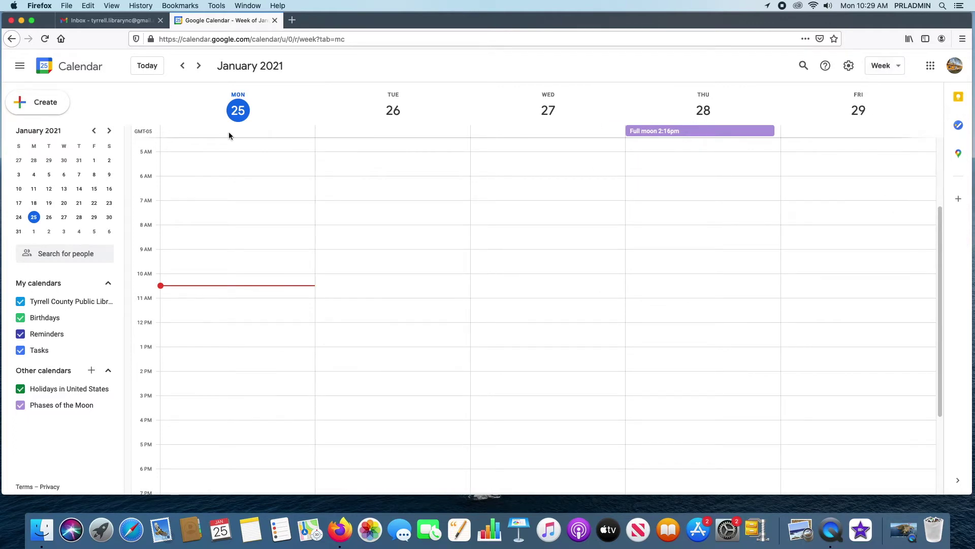
left_click(893, 66)
left_click(926, 219)
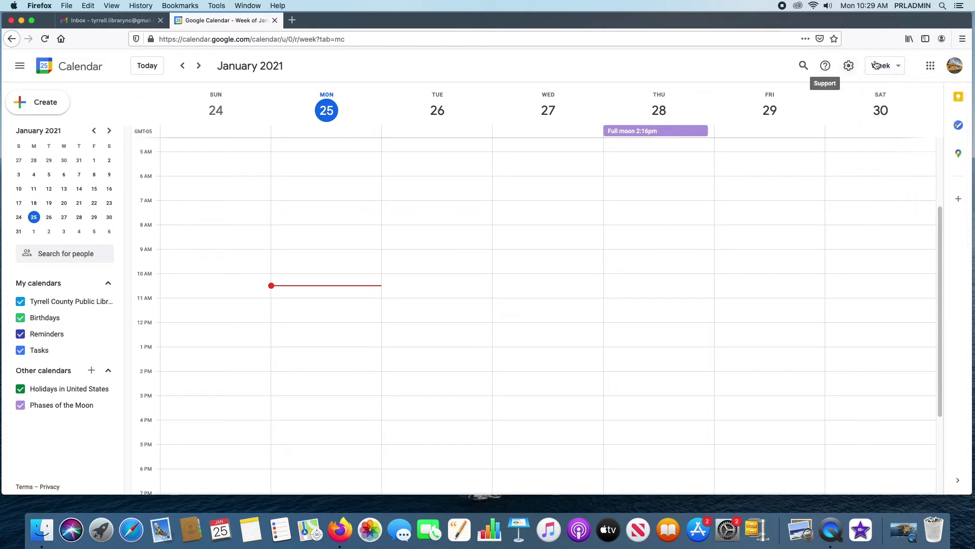
left_click(898, 70)
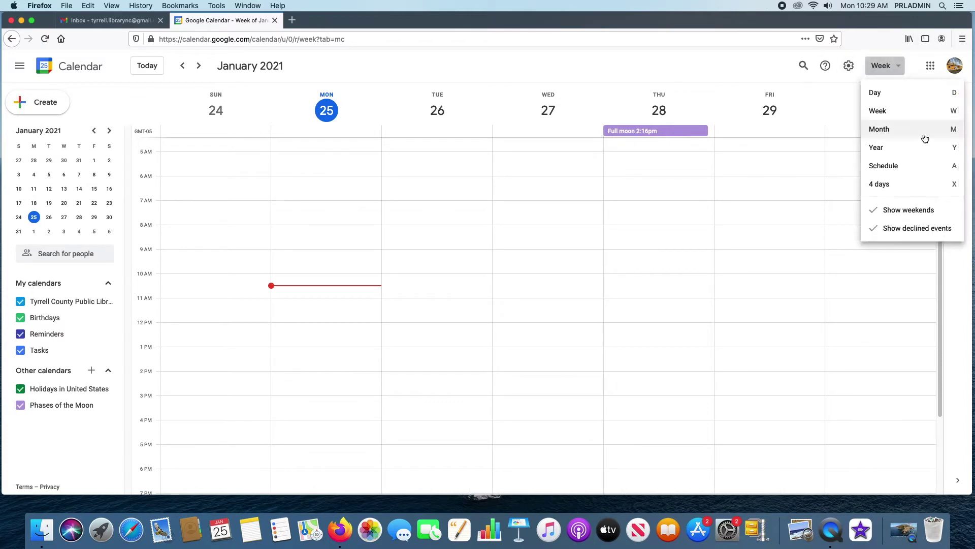
- Switch to Month view, hide weekends, then show the Saturday and Sunday columns again
left_click(889, 131)
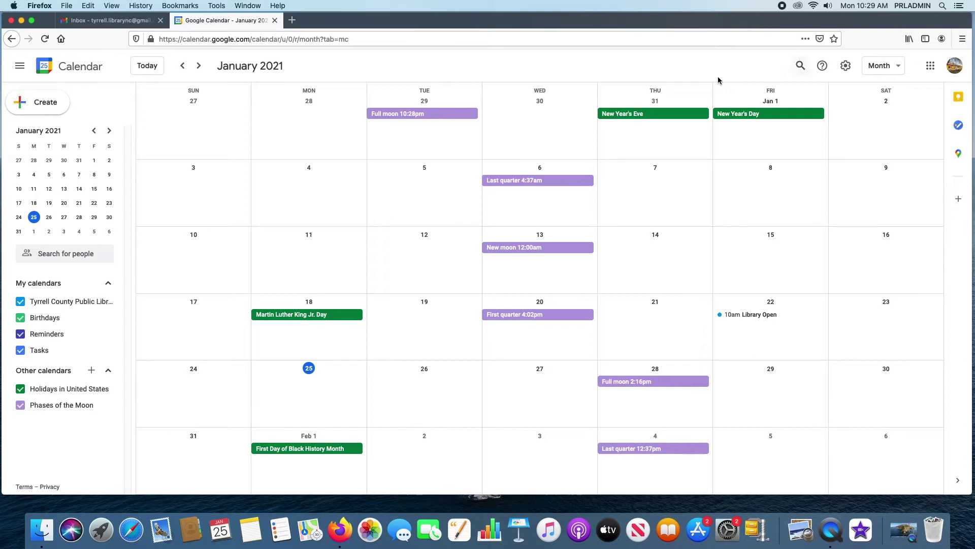
left_click(901, 66)
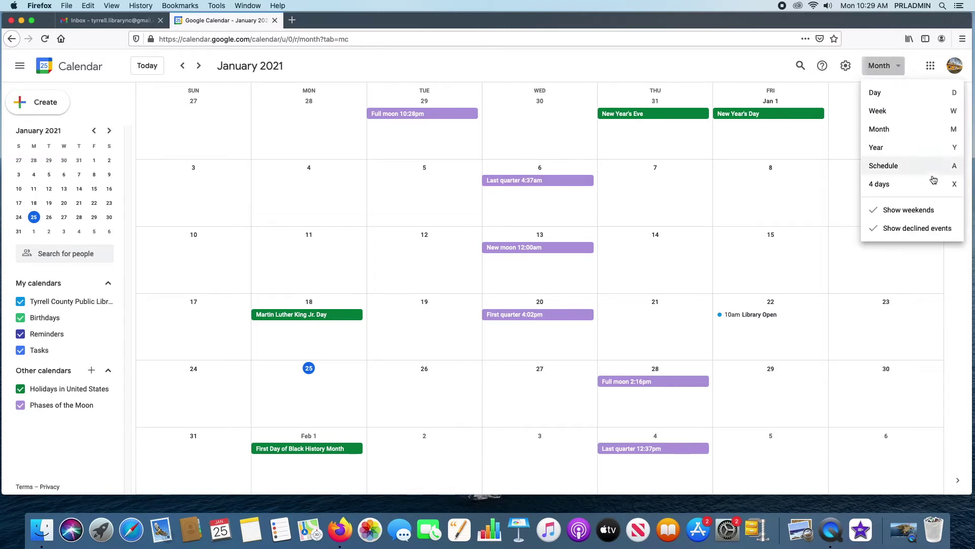
left_click(920, 216)
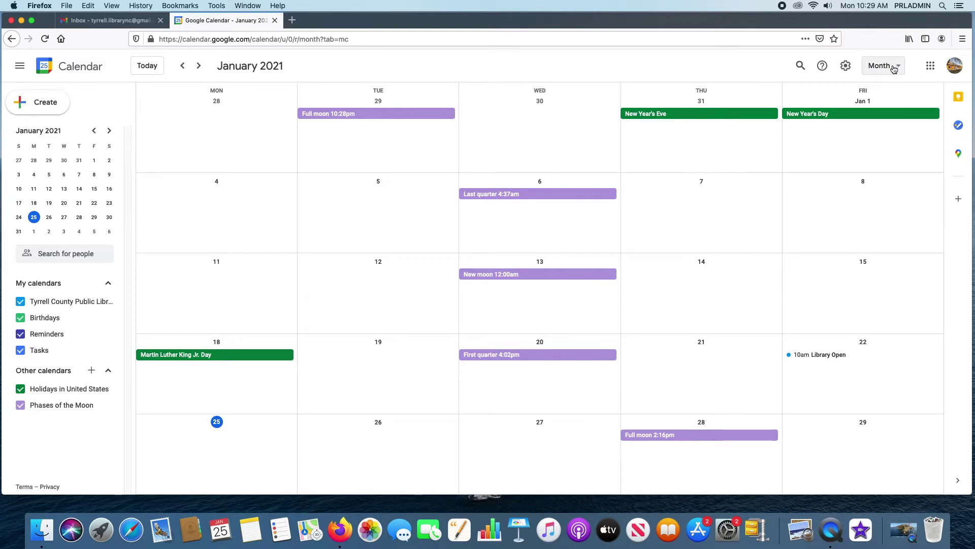
left_click(895, 71)
left_click(913, 211)
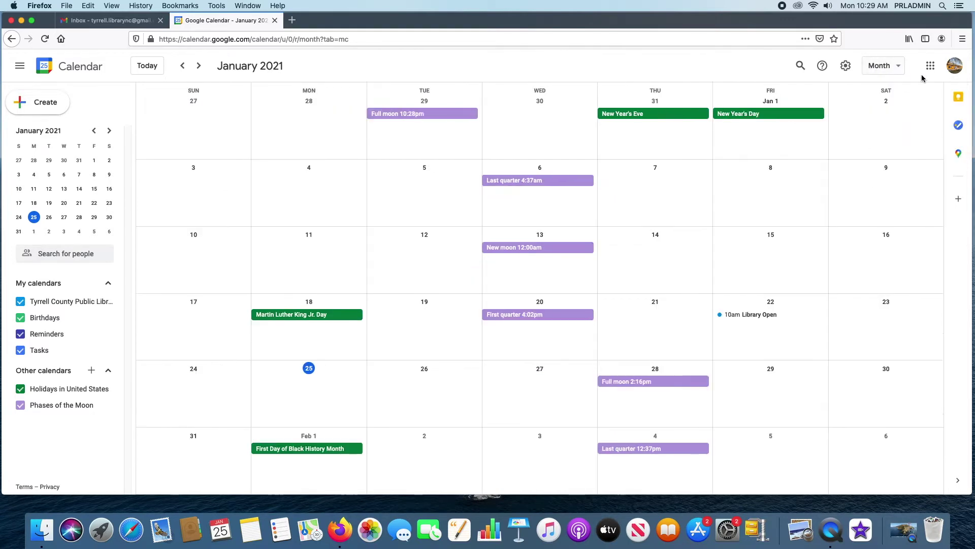
left_click(890, 67)
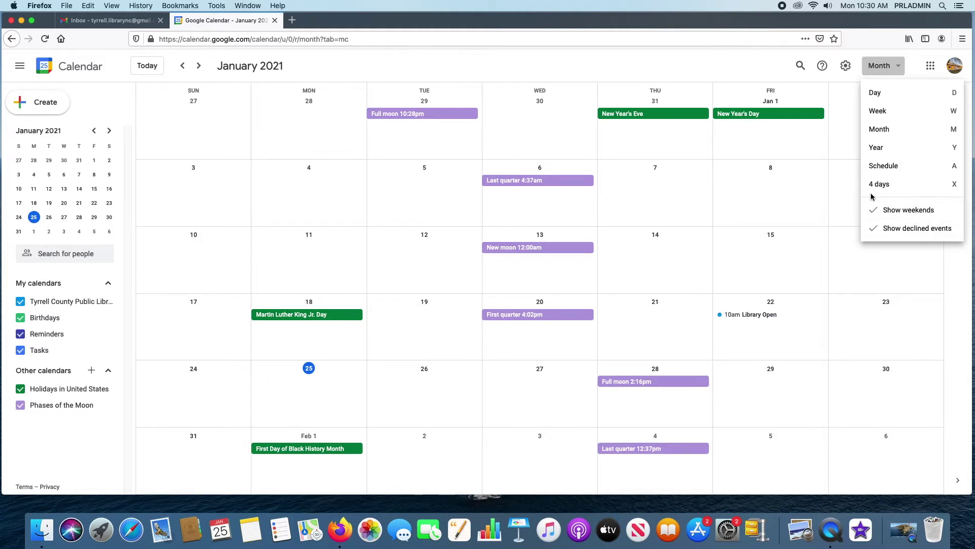
- View 2021 as a Year, check the January 6 and 8 events, then switch to Schedule view
left_click(891, 147)
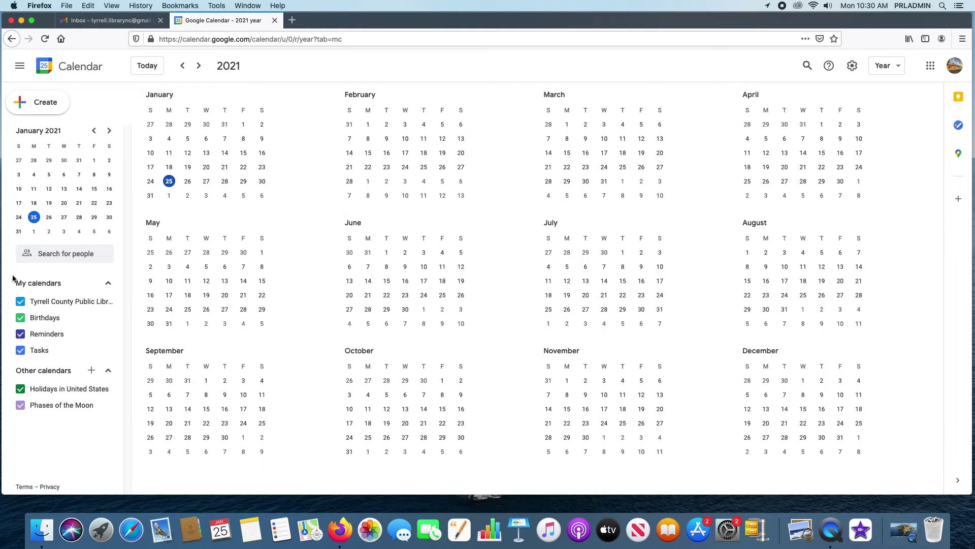
left_click(206, 138)
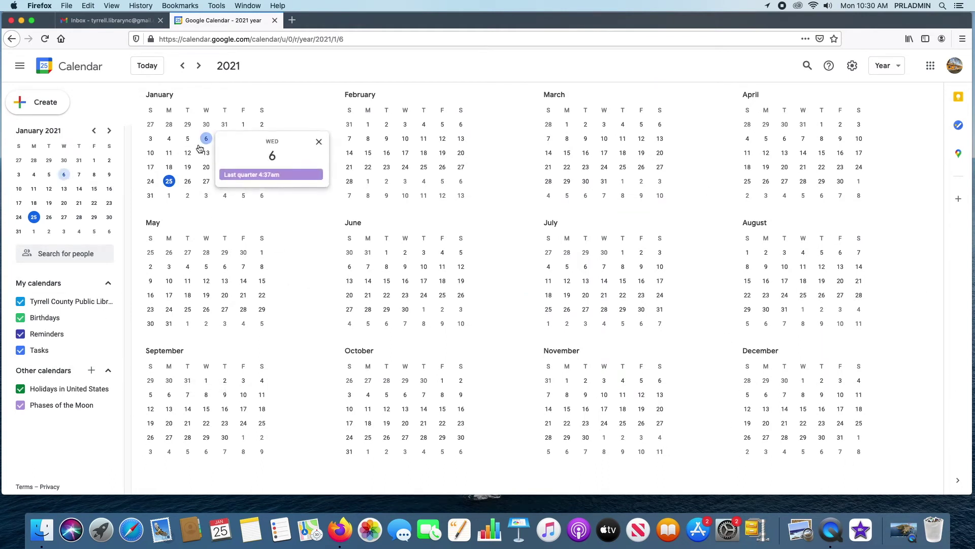
left_click(323, 141)
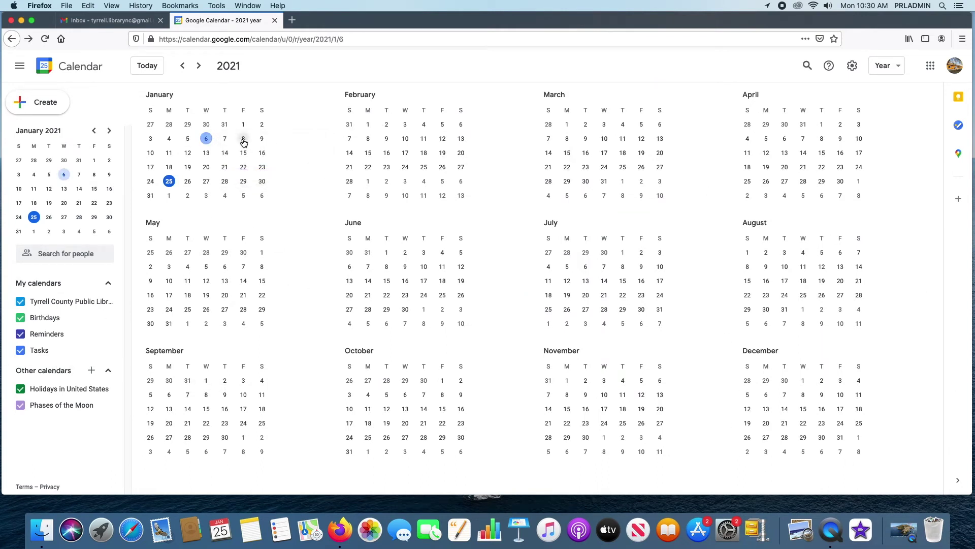
left_click(243, 138)
left_click(355, 141)
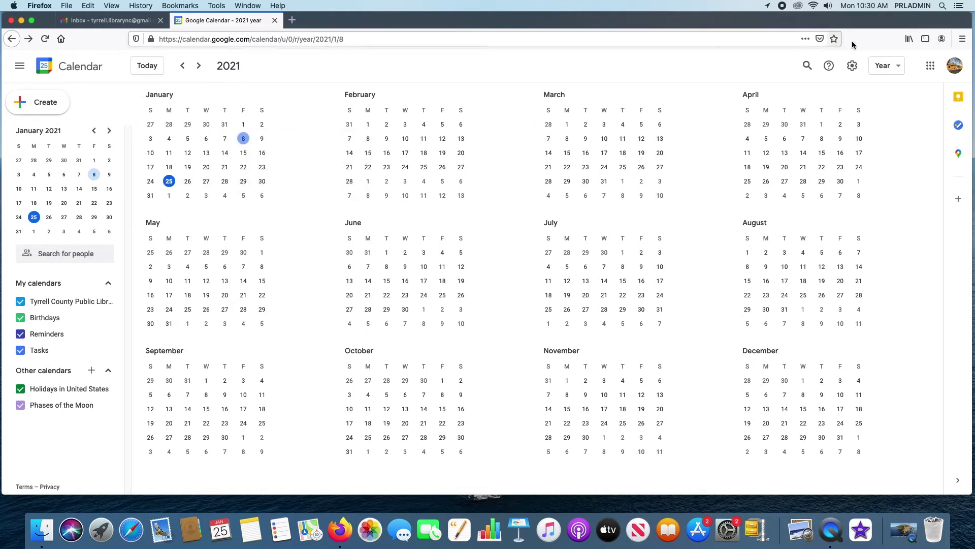
left_click(890, 67)
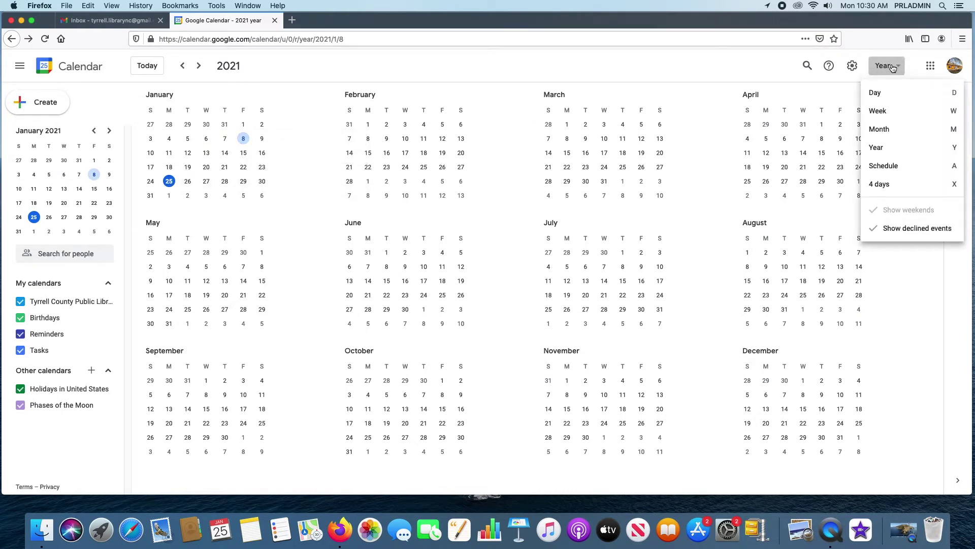
left_click(889, 166)
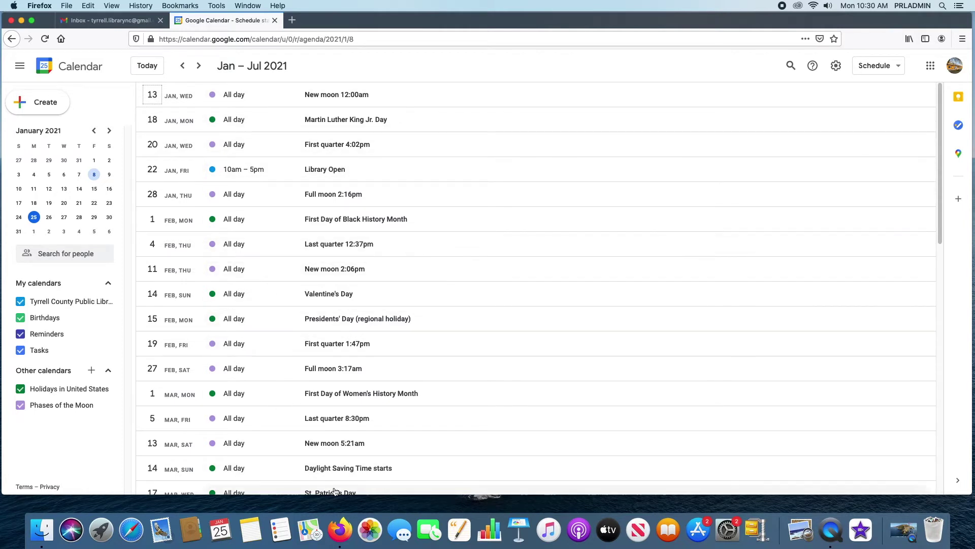
- Try the 4 days view, jump back to today, then switch to Week view
left_click(858, 68)
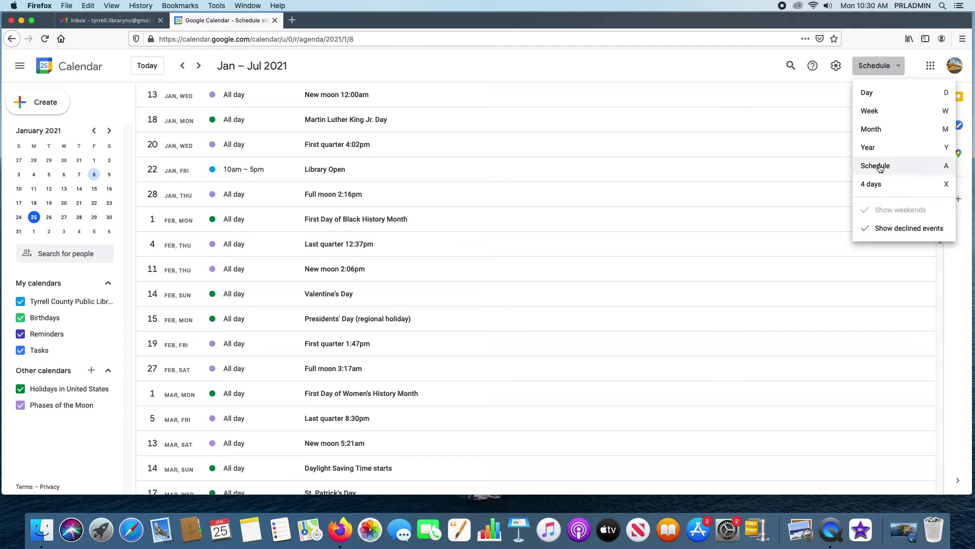
left_click(888, 185)
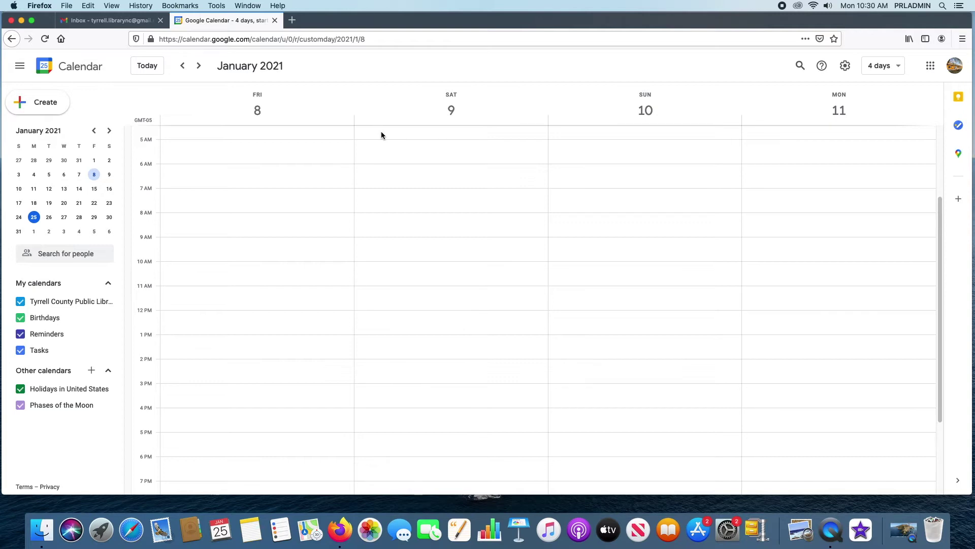
left_click(33, 217)
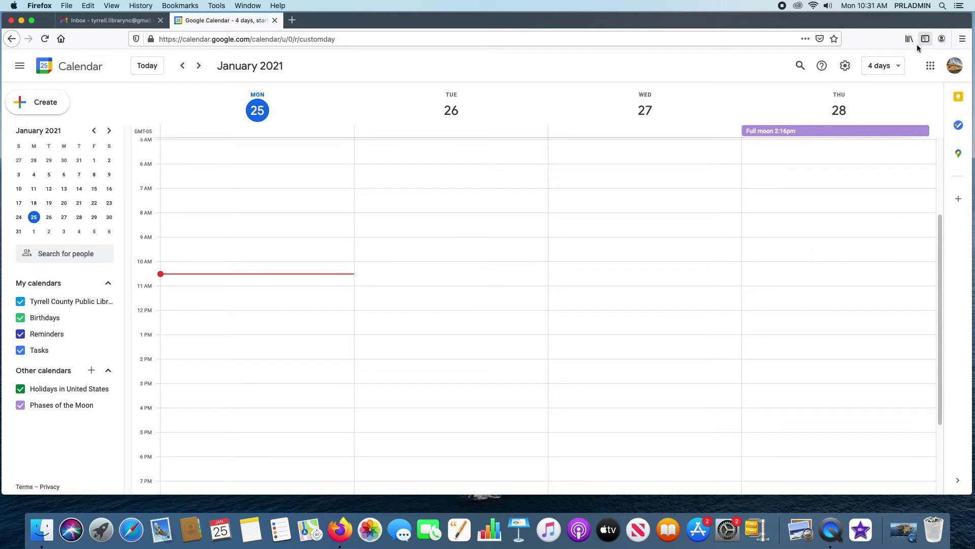
left_click(883, 66)
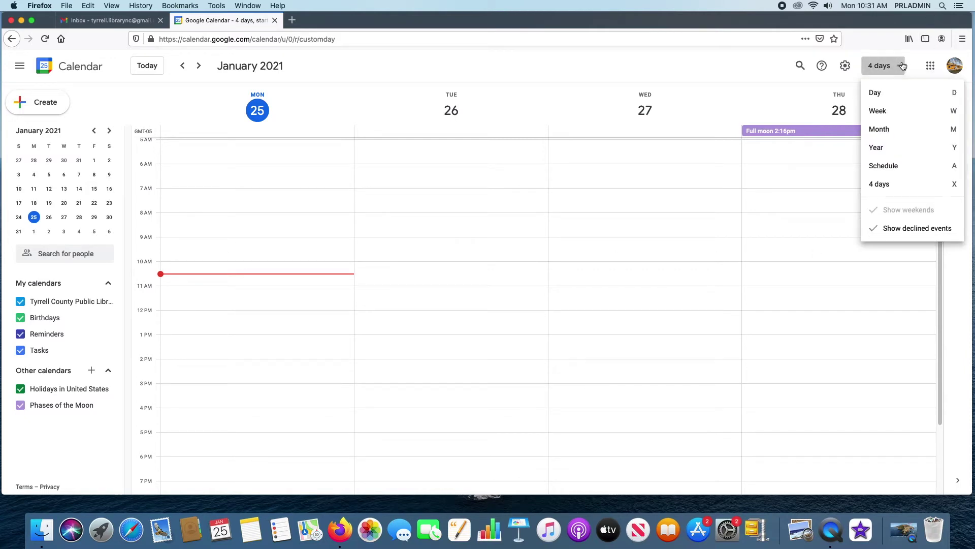
left_click(885, 116)
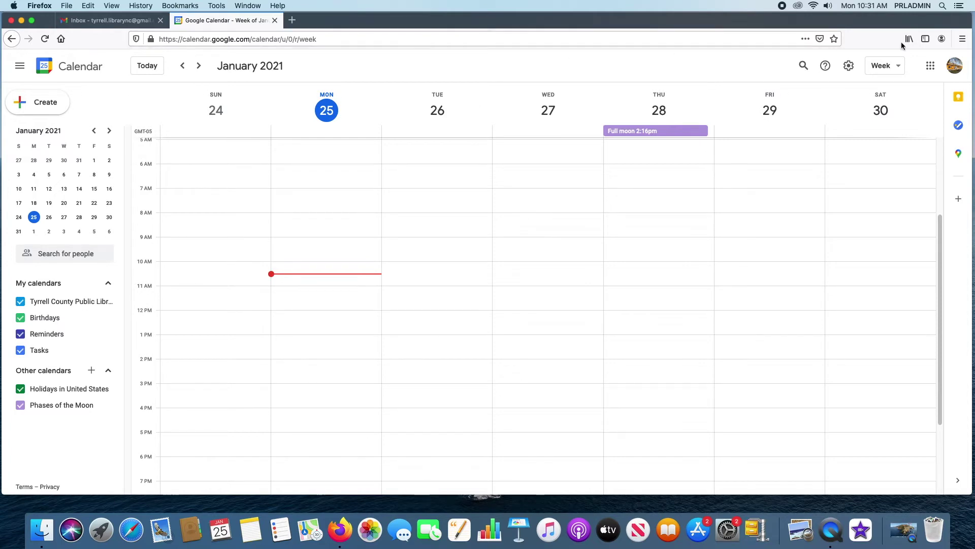
- Open Settings and move between the Time zone and Language and region sections
left_click(851, 71)
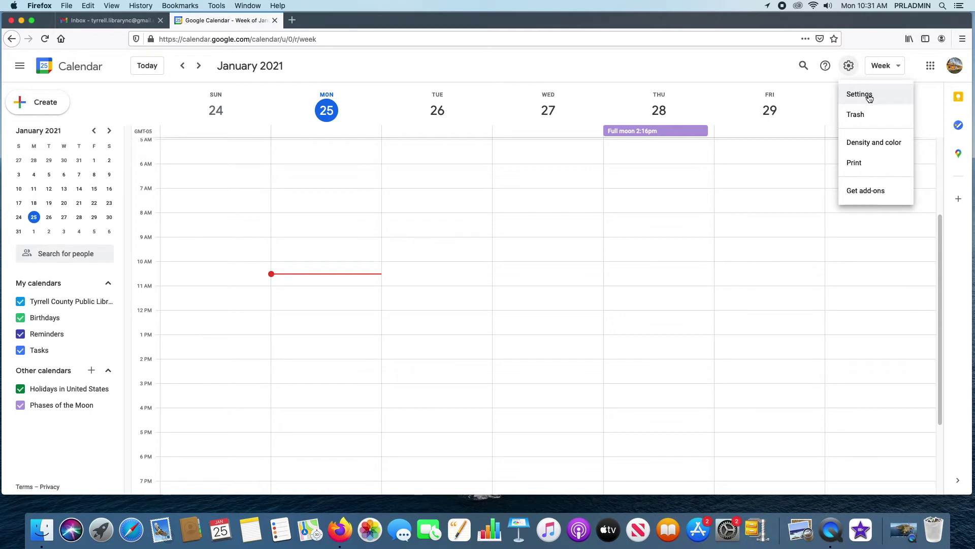
left_click(869, 96)
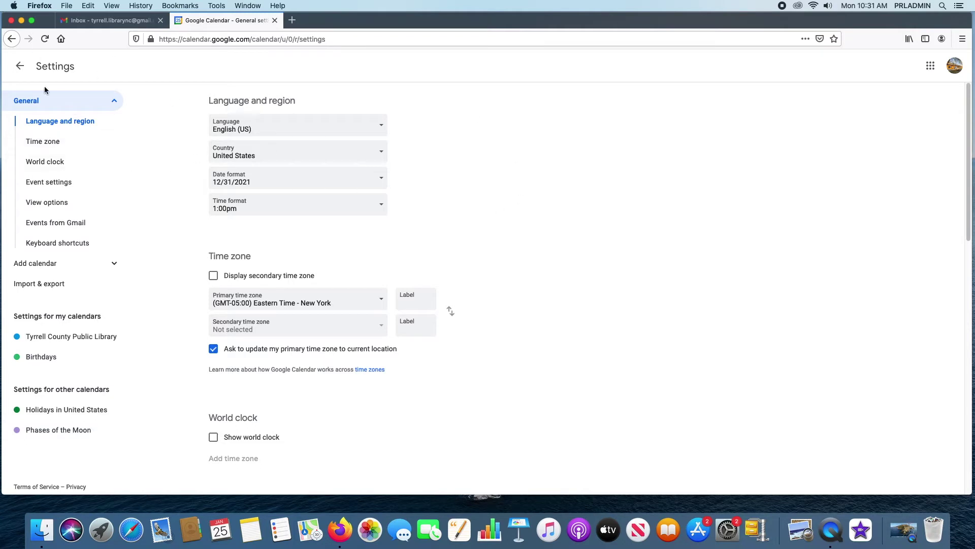
left_click(48, 143)
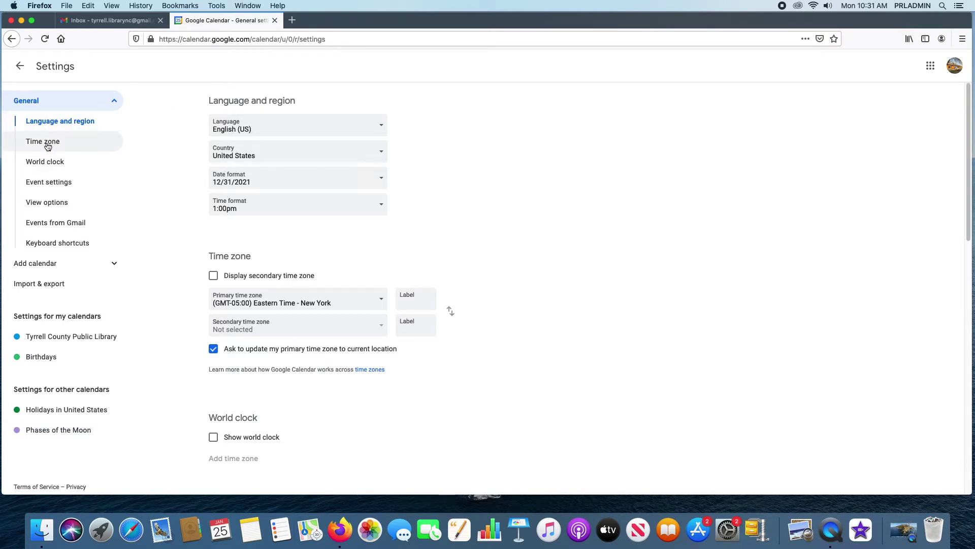
left_click(48, 122)
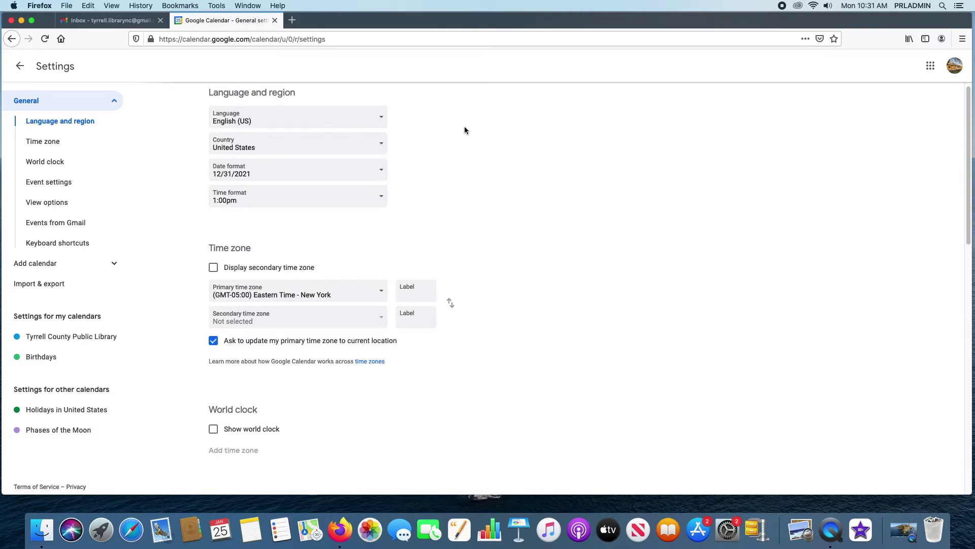
- Review the Language, Country, Date format and Time format lists, leaving each unchanged
left_click(379, 122)
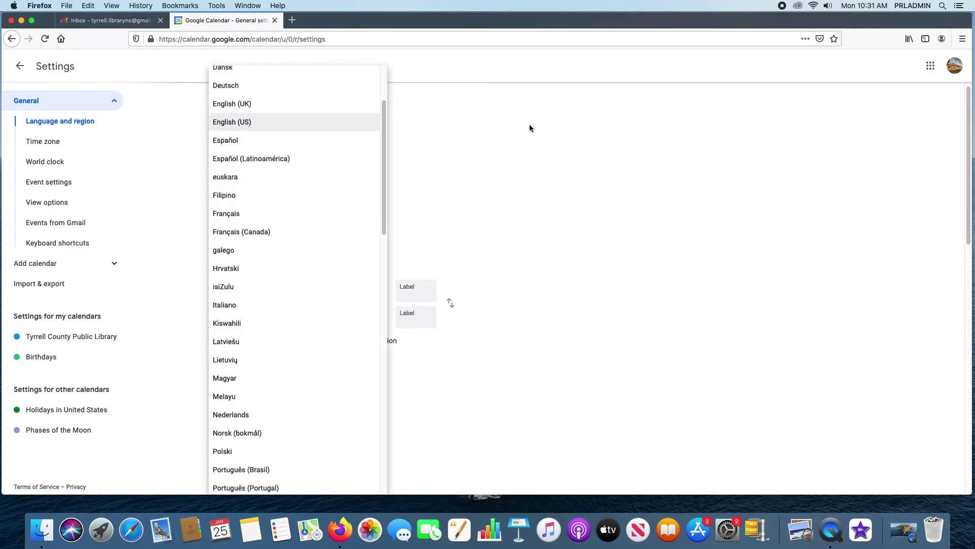
left_click(559, 129)
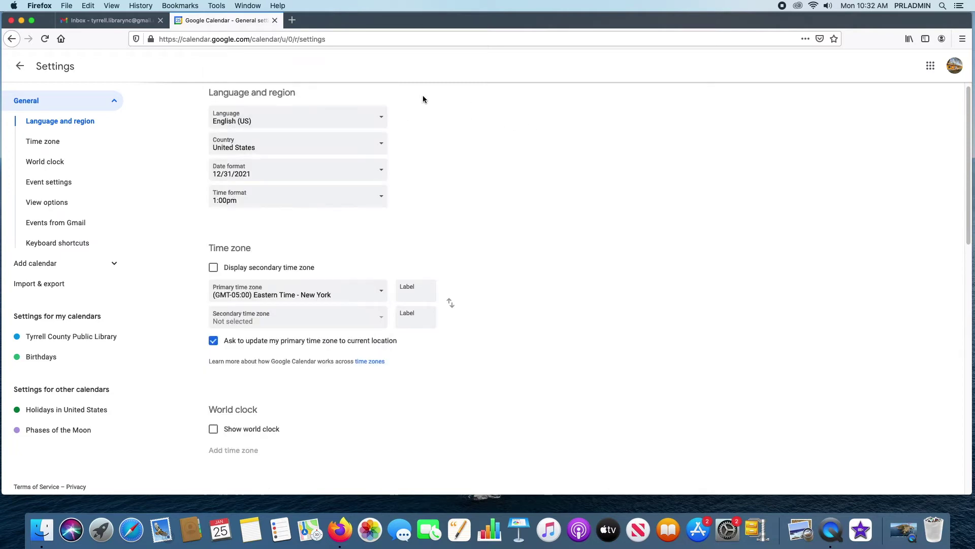
left_click(383, 146)
left_click(599, 147)
left_click(386, 179)
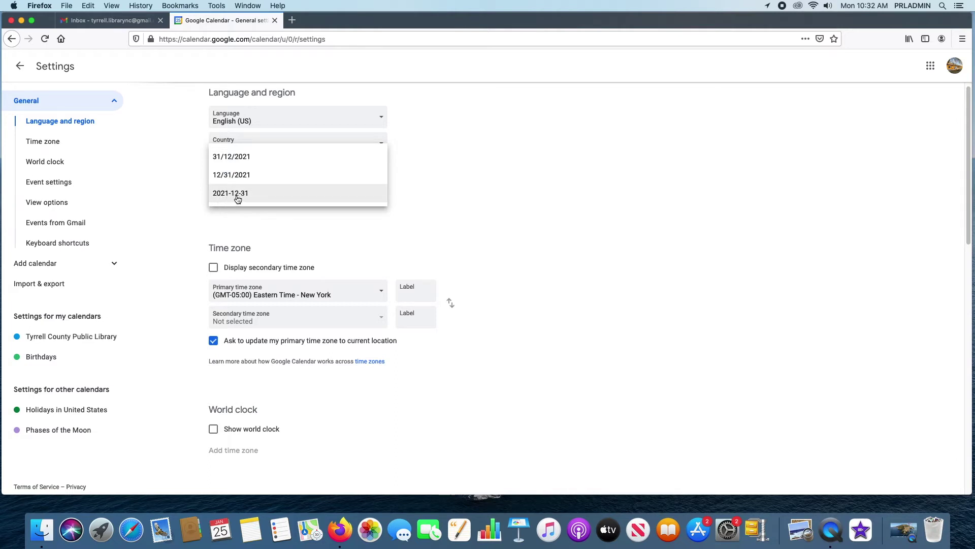
left_click(434, 170)
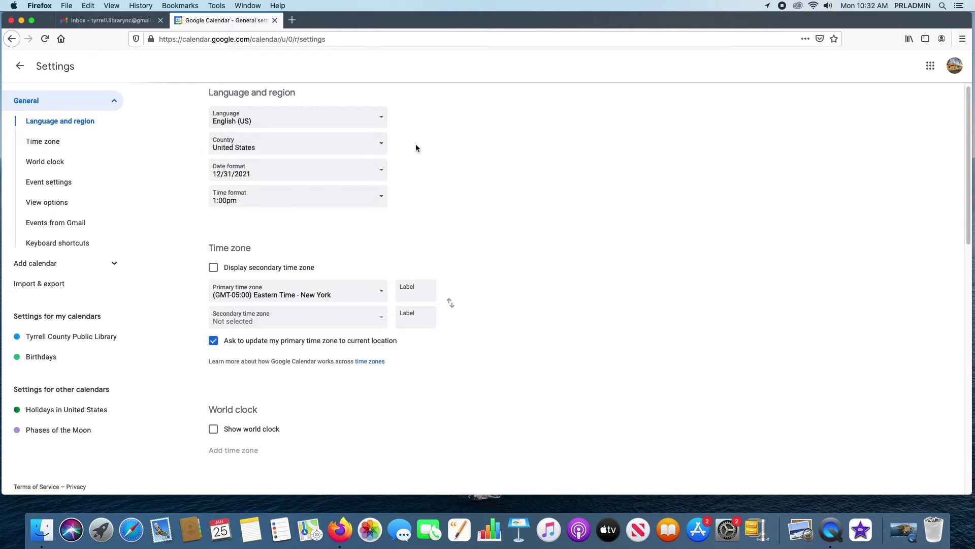
left_click(382, 197)
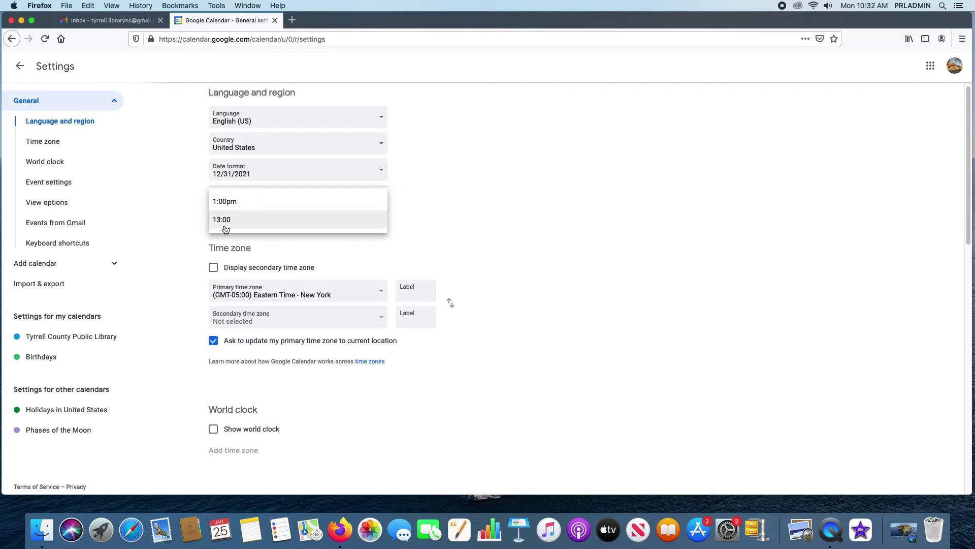
left_click(586, 187)
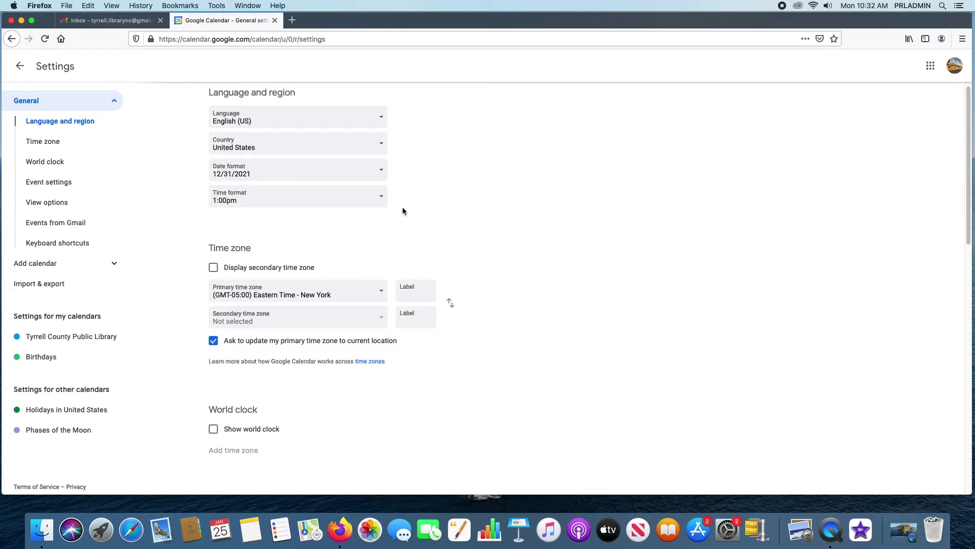
scroll(493, 234, "down", 3)
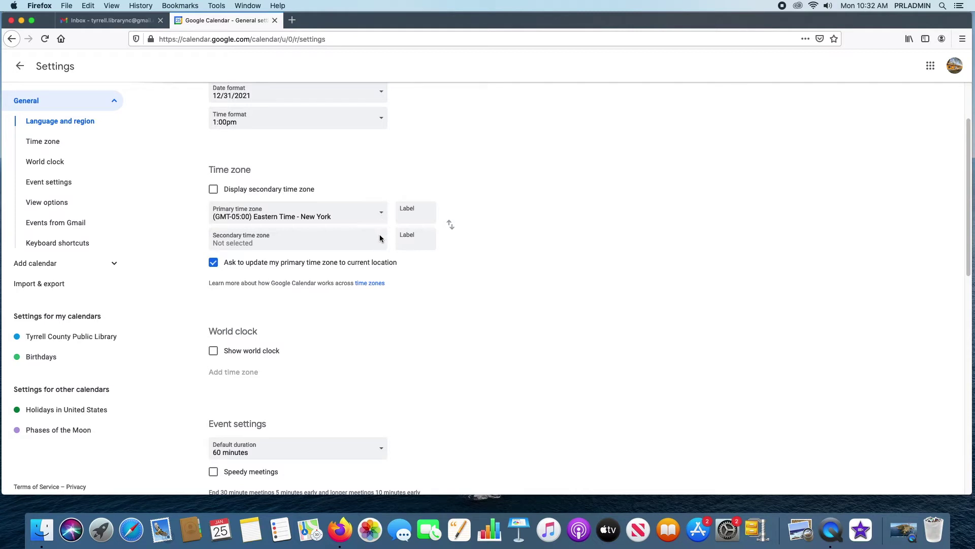
left_click(213, 190)
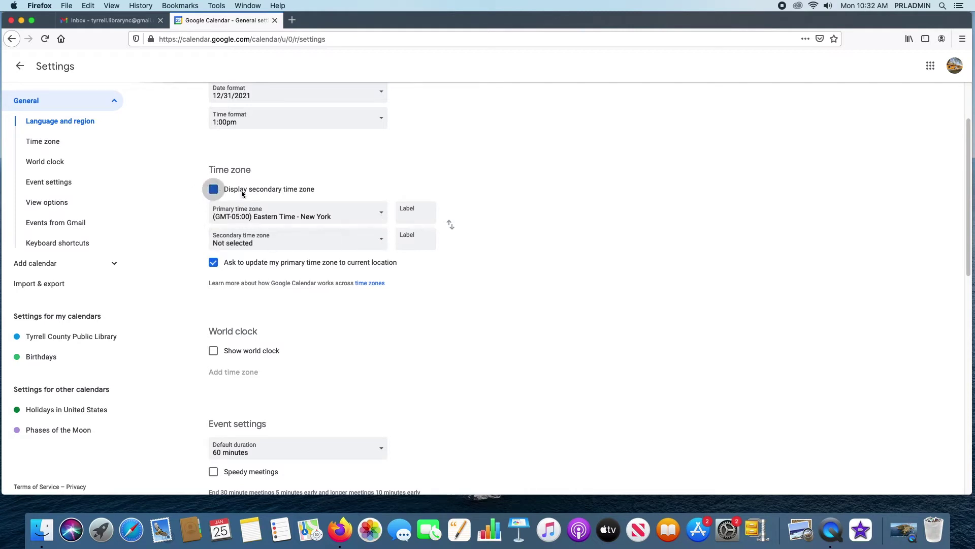
left_click(381, 240)
left_click(644, 264)
left_click(213, 191)
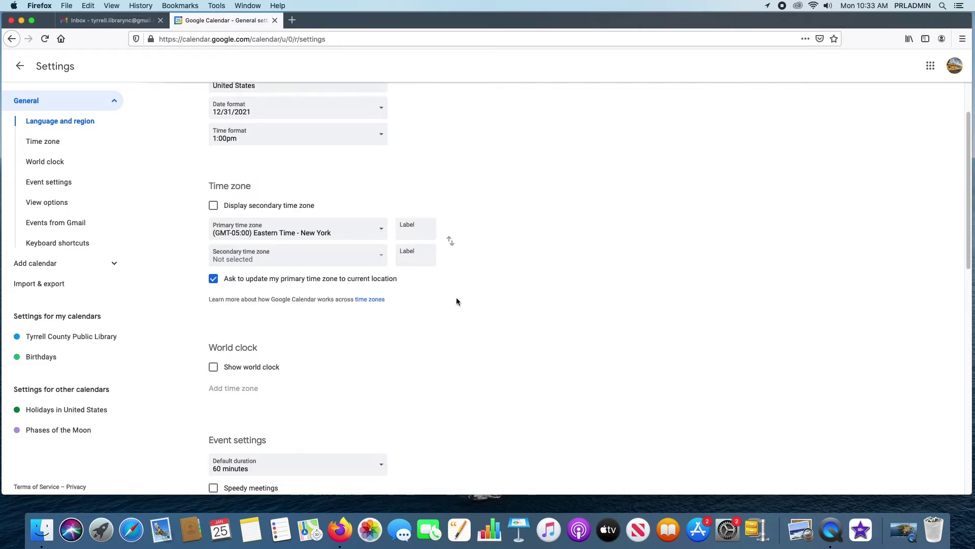
scroll(459, 300, "down", 5)
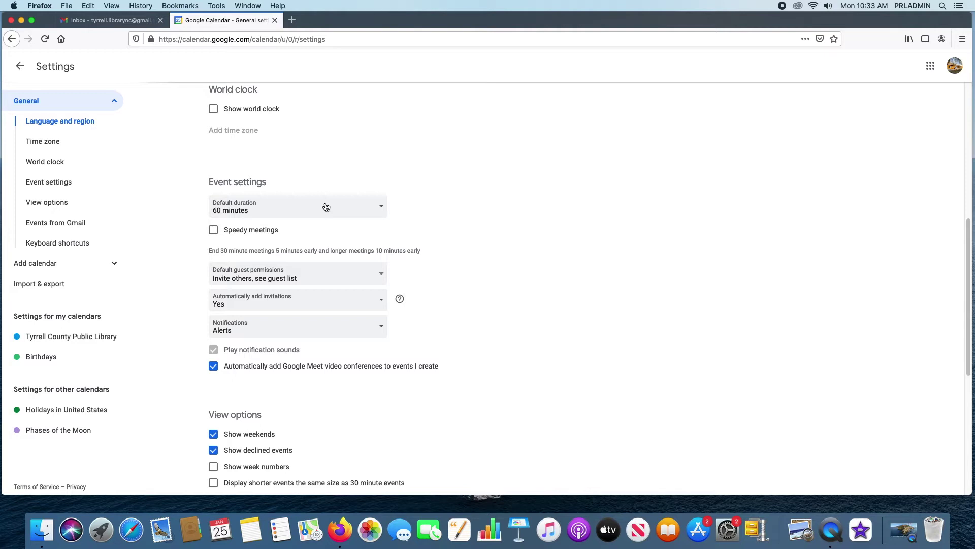
left_click(326, 207)
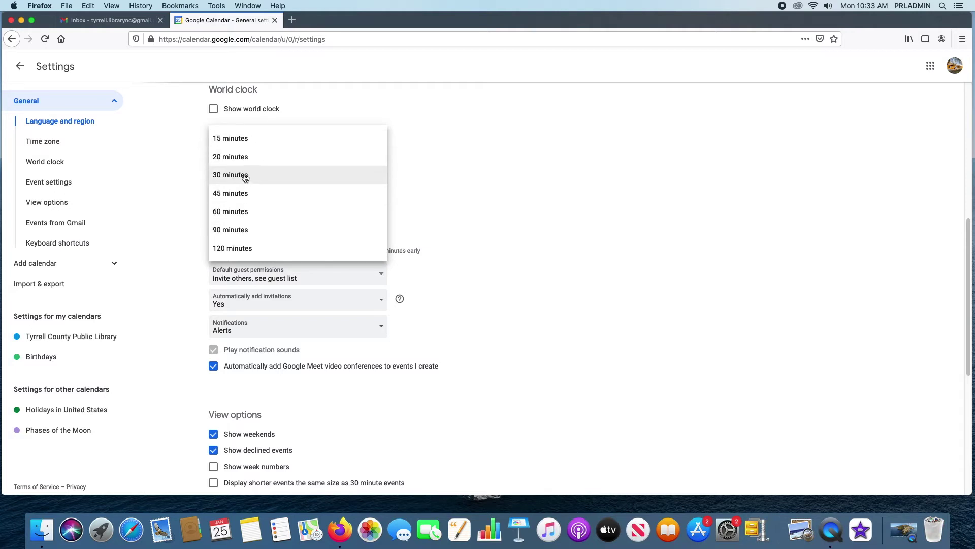
left_click(492, 199)
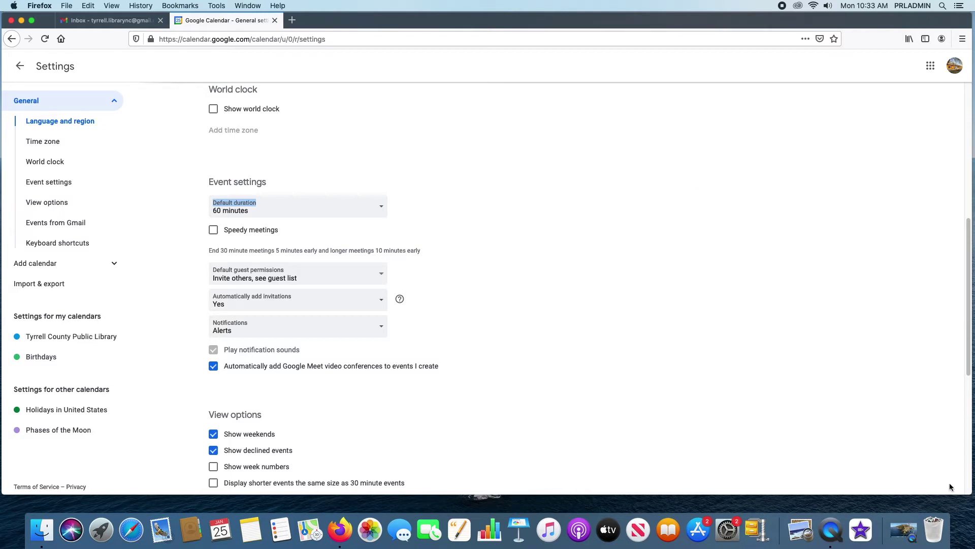
left_click(213, 230)
left_click(213, 230)
left_click(214, 229)
left_click(213, 230)
left_click(307, 209)
left_click(485, 217)
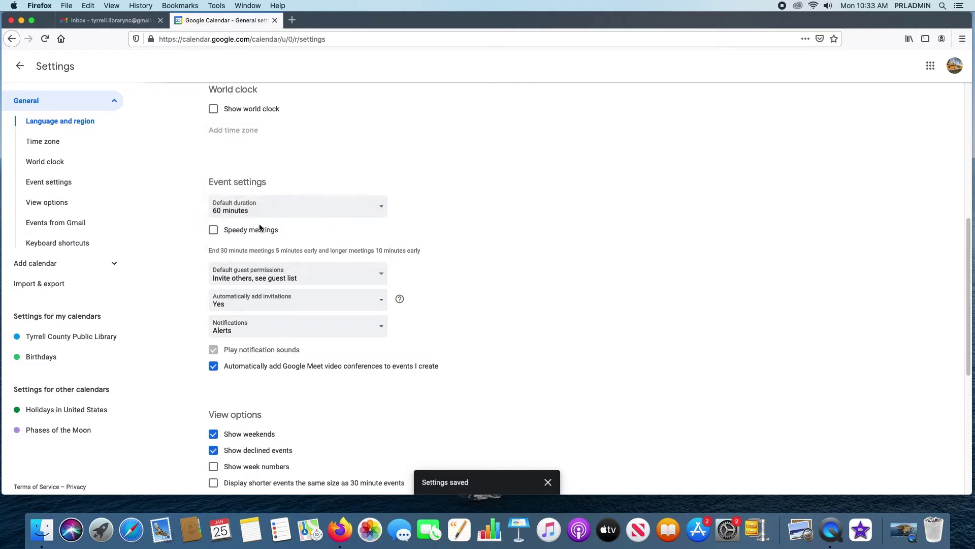
left_click(214, 230)
left_click(294, 212)
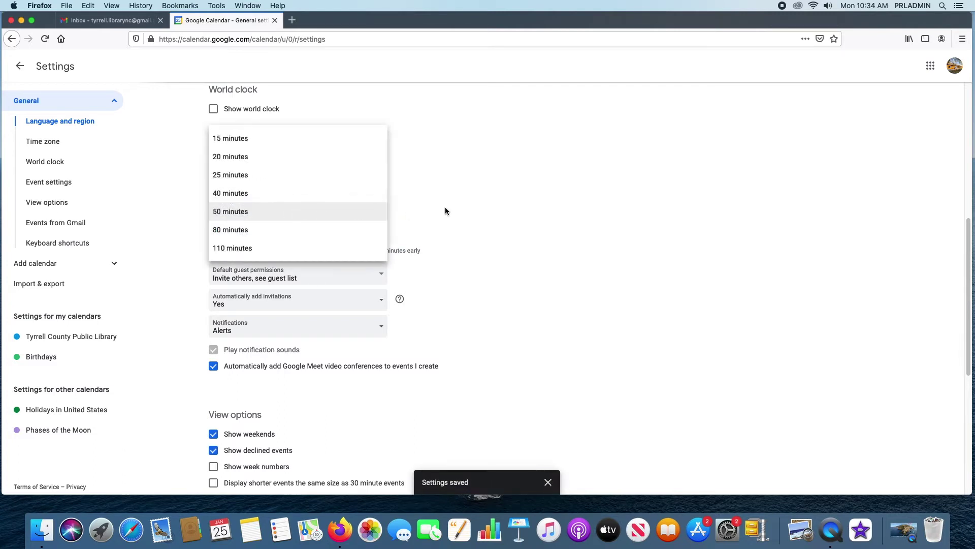
left_click(496, 206)
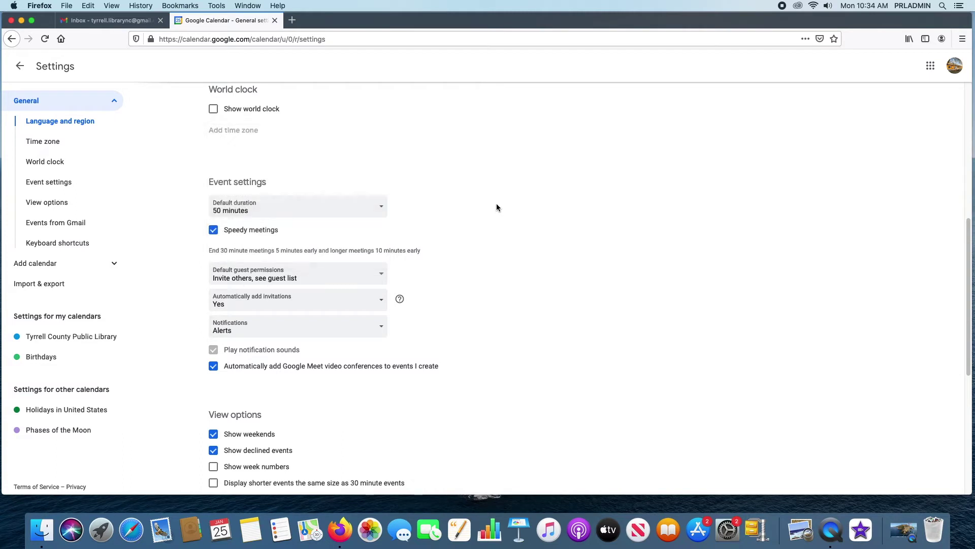
left_click(214, 230)
scroll(589, 233, "up", 1)
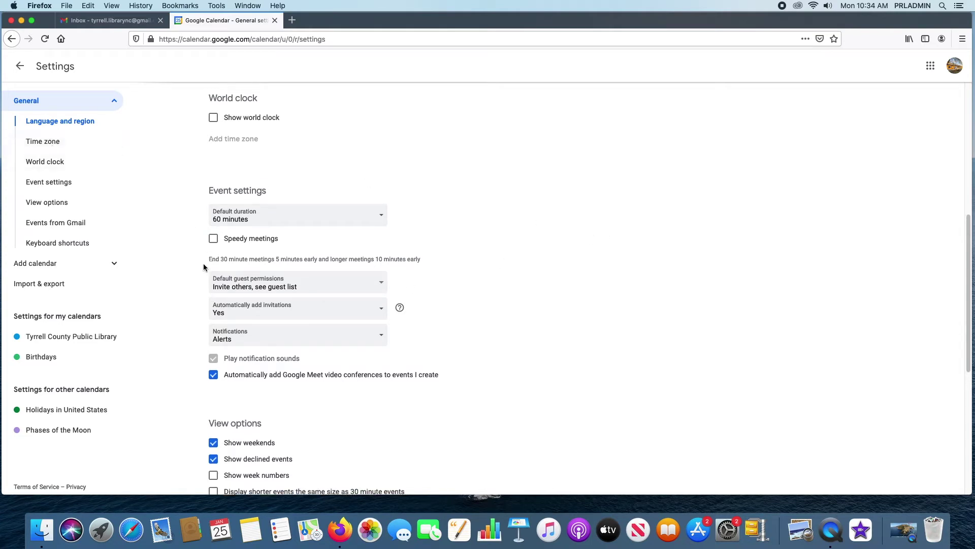
left_click(384, 286)
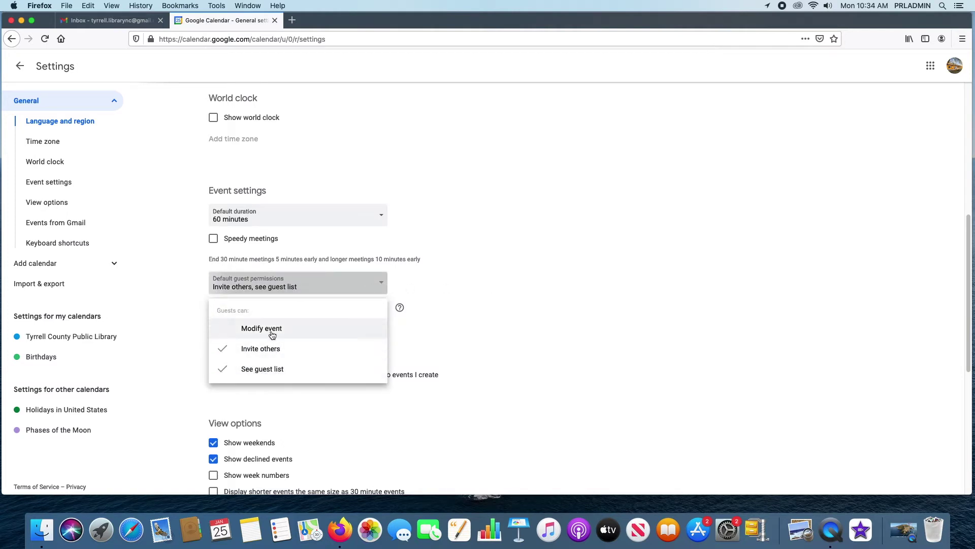
left_click(620, 169)
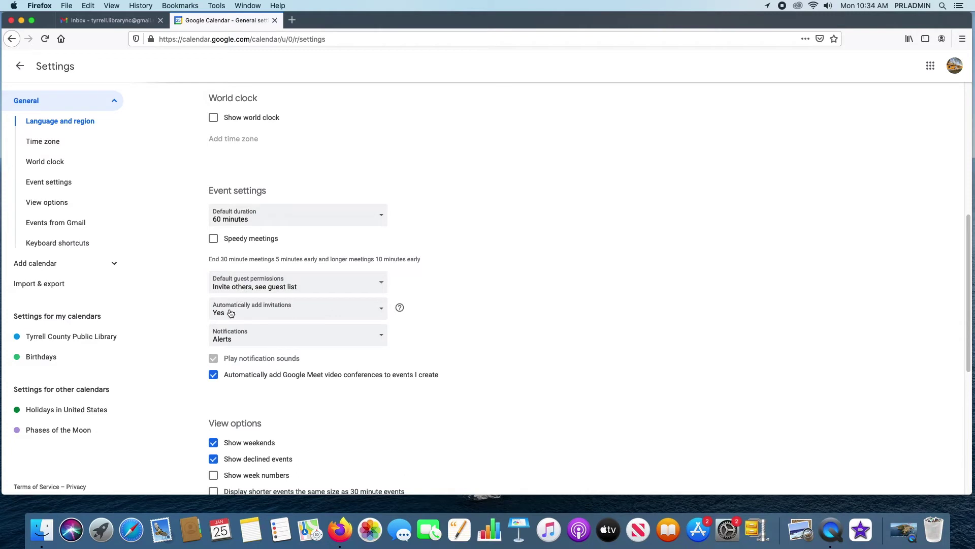
mouse_move(388, 312)
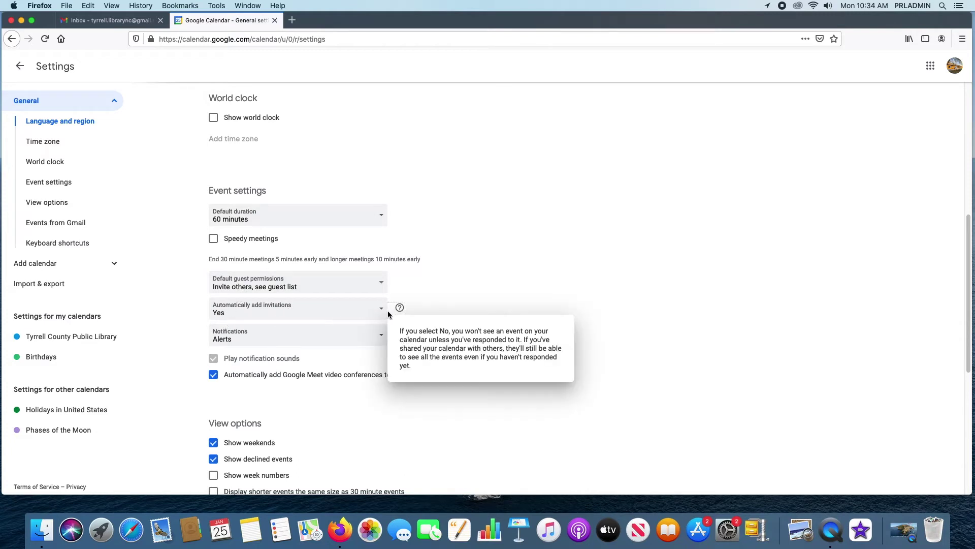
left_click(387, 311)
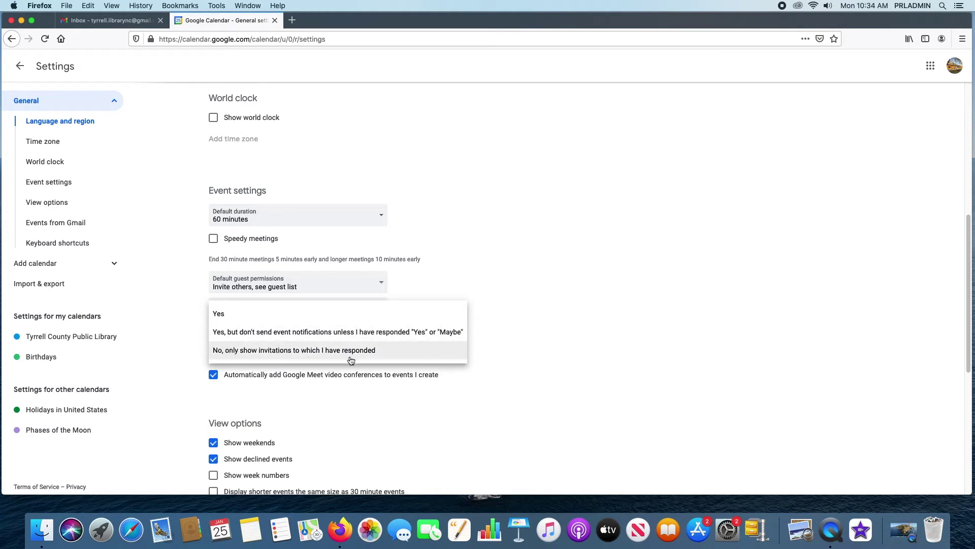
left_click(651, 249)
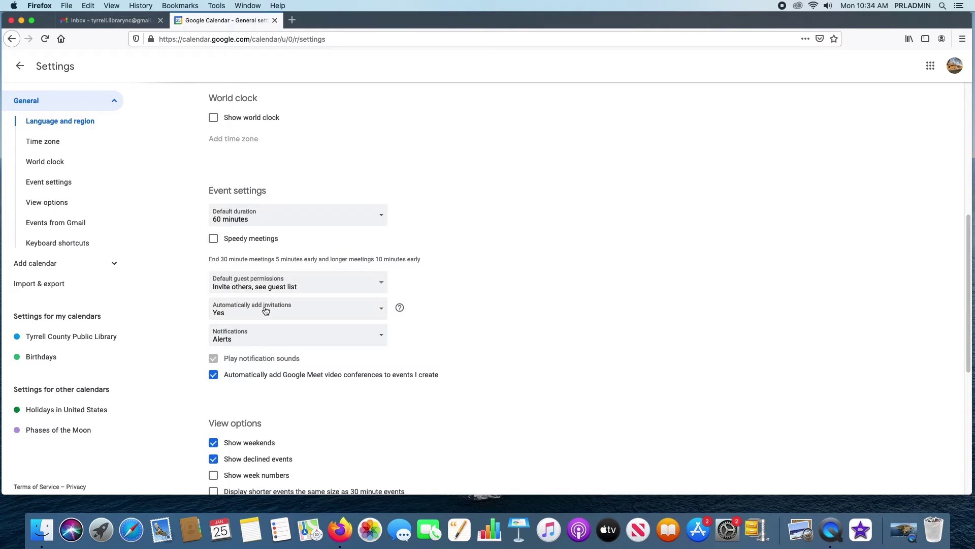
left_click(359, 335)
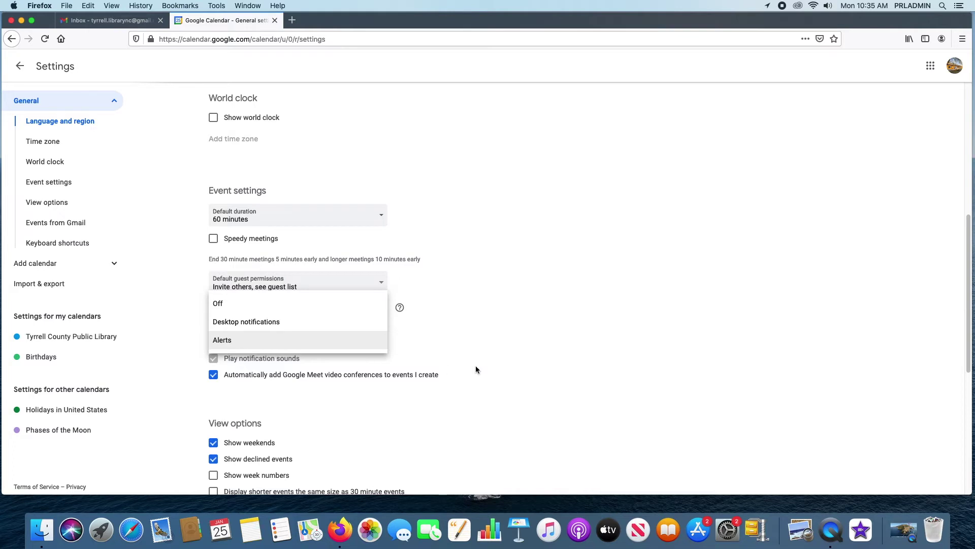
left_click(516, 330)
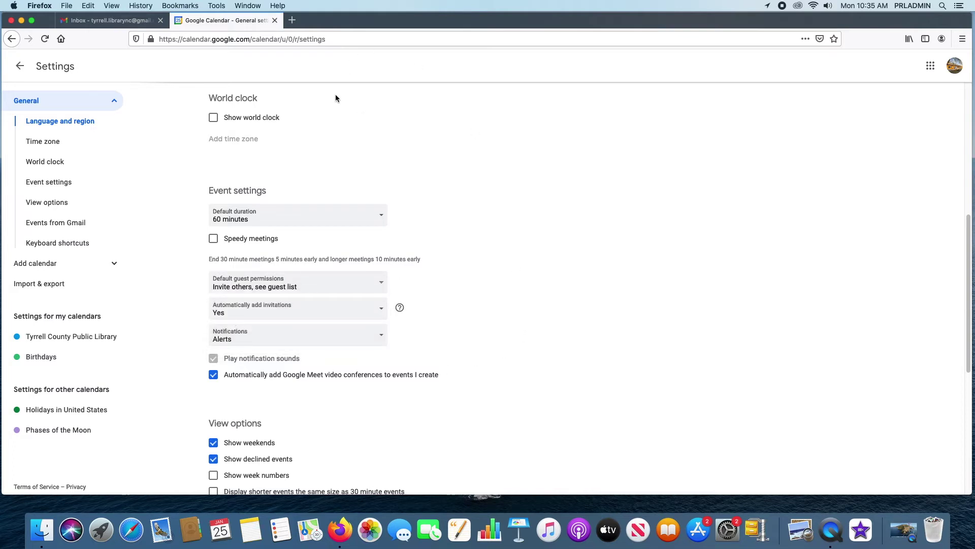
- Check the View options: Start week on, custom view kept at 4 days, Alternate calendars left None
scroll(525, 258, "down", 2)
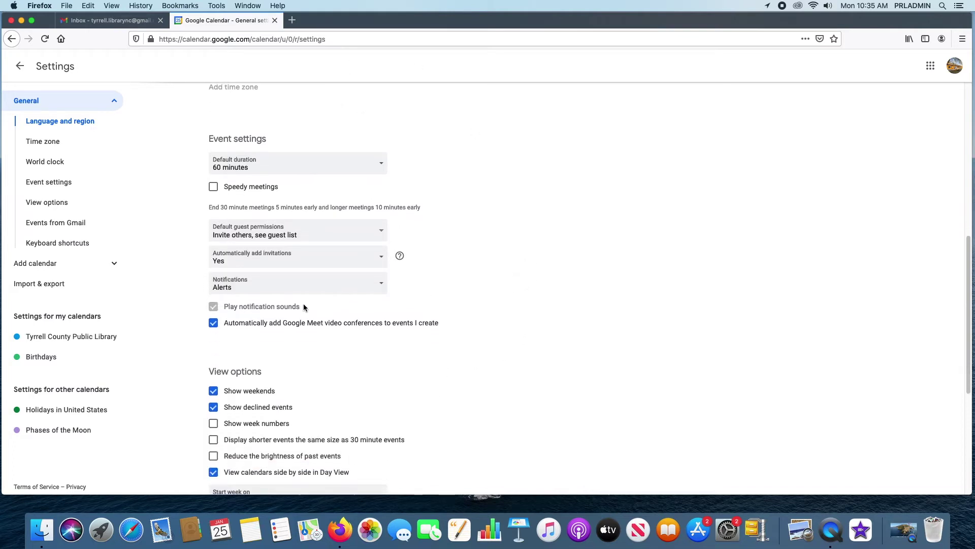
scroll(278, 330, "down", 2)
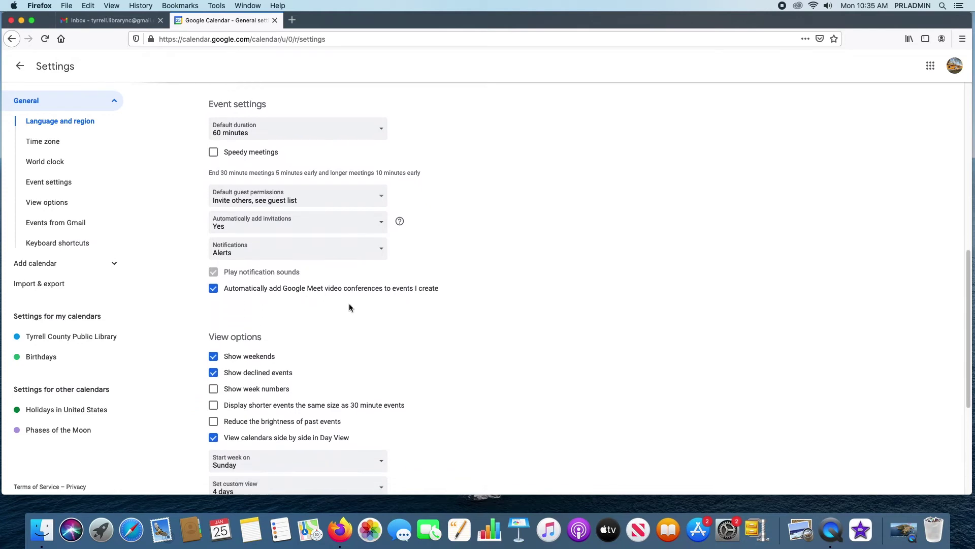
scroll(405, 299, "down", 5)
scroll(407, 299, "up", 5)
scroll(419, 373, "up", 1)
scroll(385, 314, "down", 4)
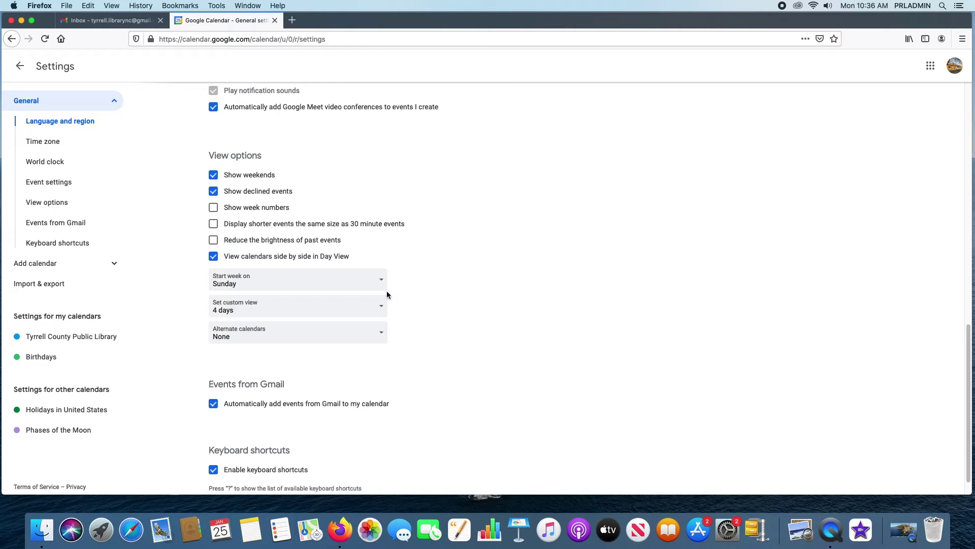
left_click(381, 280)
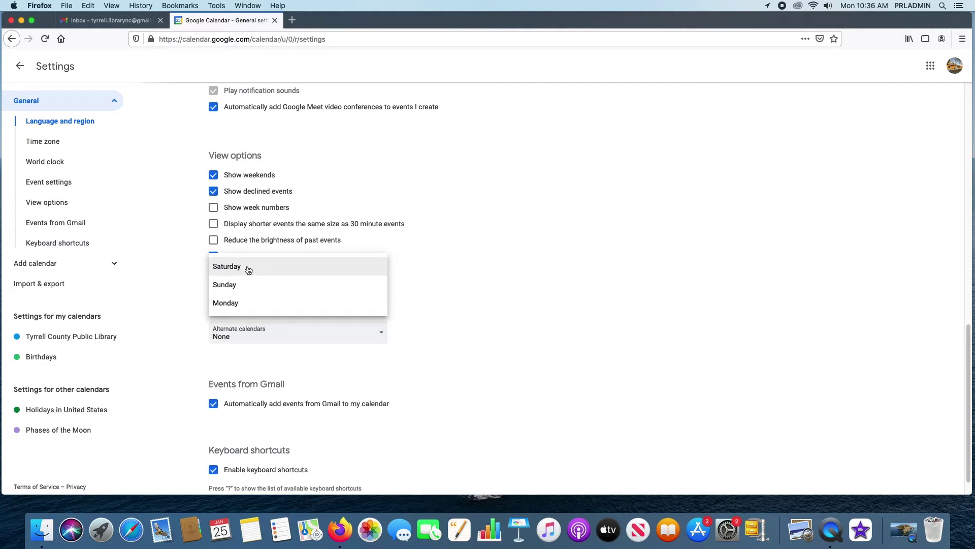
left_click(480, 281)
left_click(359, 312)
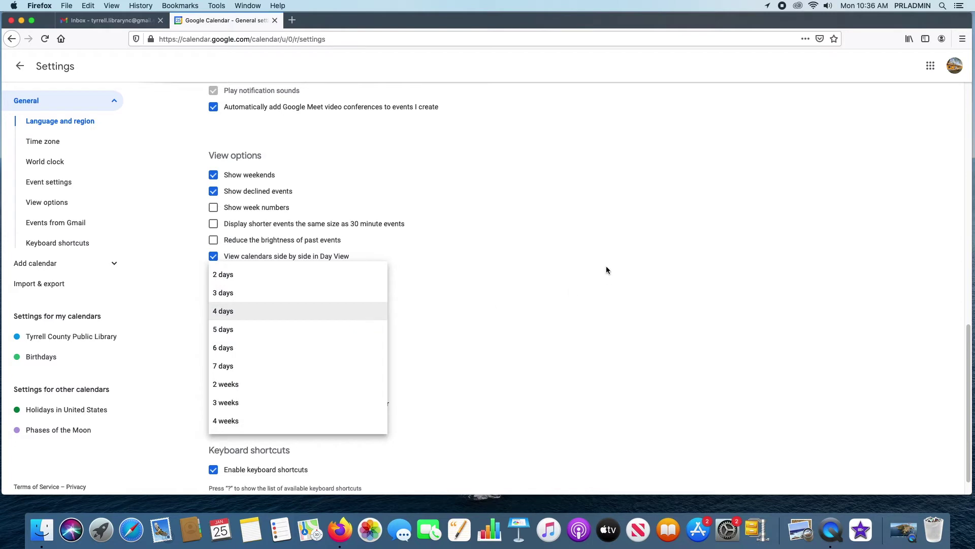
left_click(604, 269)
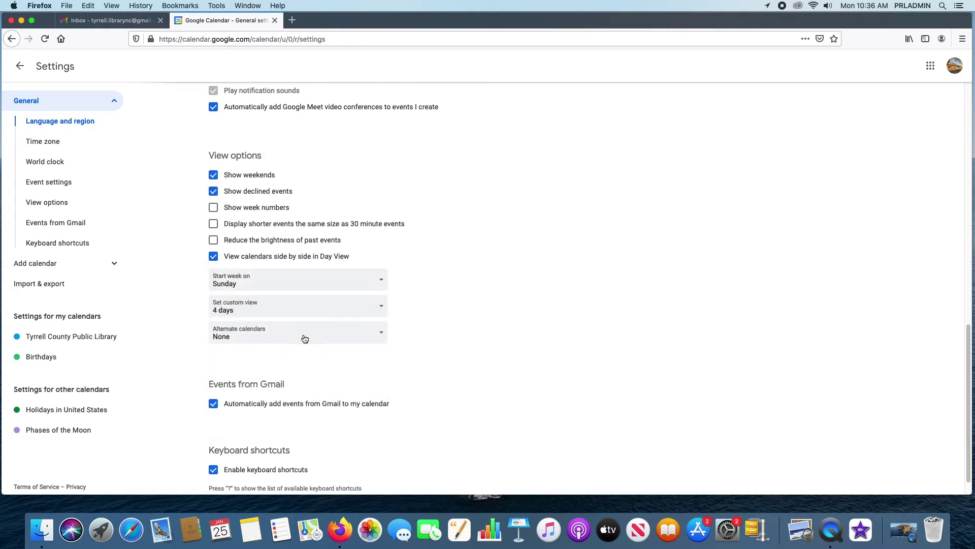
left_click(371, 336)
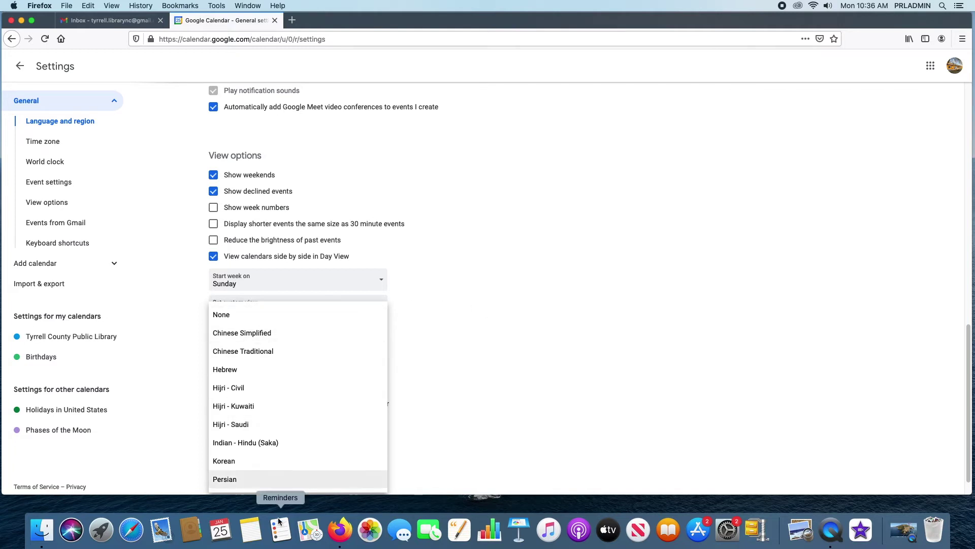
left_click(490, 331)
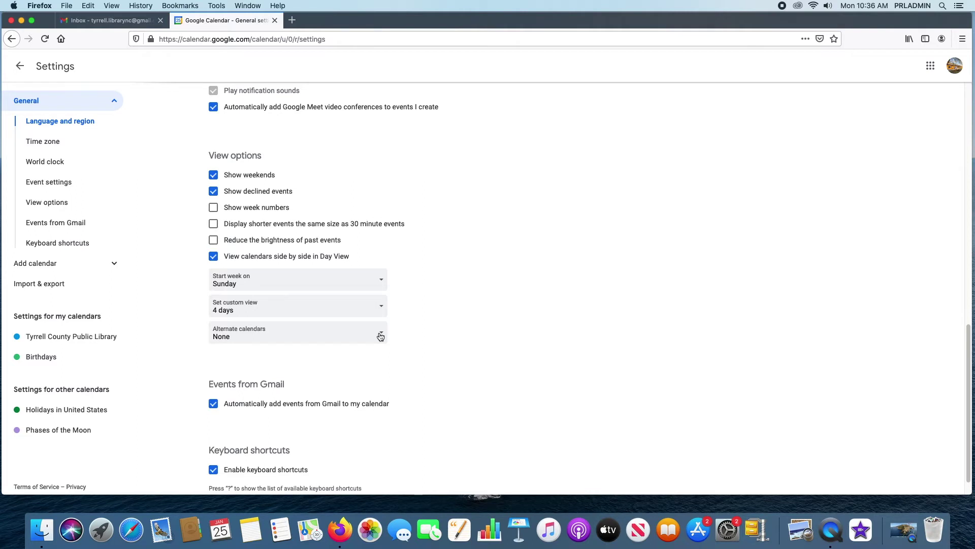
- Go to the Keyboard shortcuts section of the settings
scroll(425, 385, "up", 2)
scroll(427, 375, "down", 3)
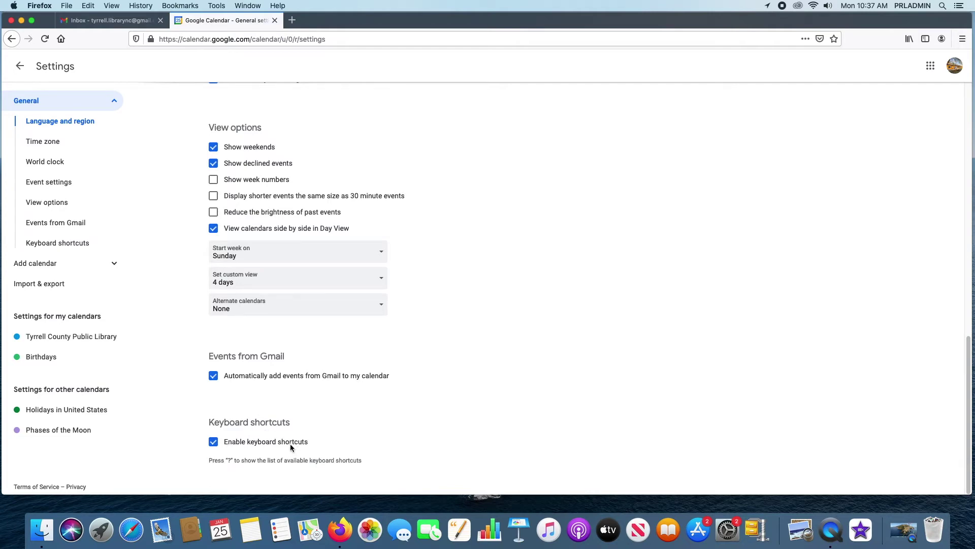
left_click(72, 243)
- Bring up the keyboard shortcuts dialog with ? and scroll through its commands
scroll(356, 356, "up", 3)
scroll(386, 381, "down", 3)
key("question")
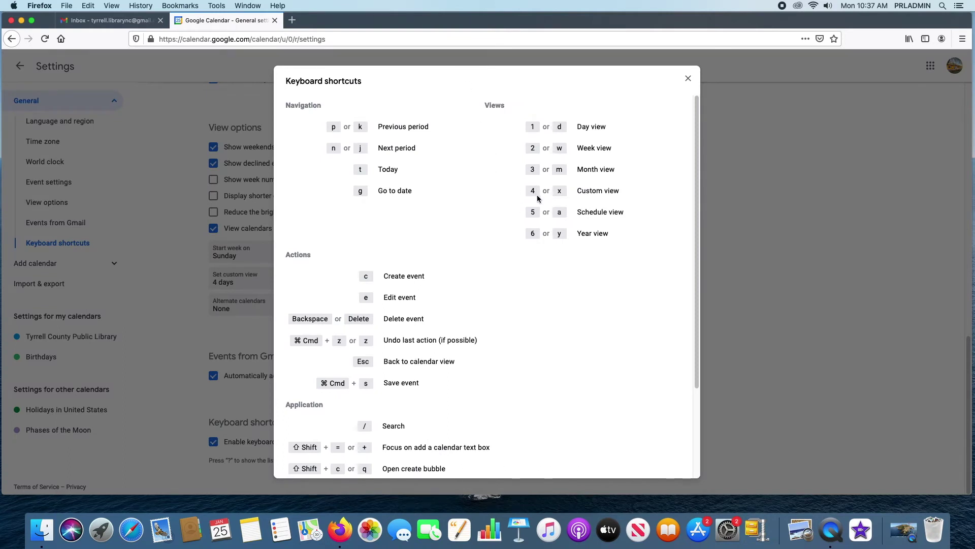
scroll(538, 194, "down", 3)
scroll(538, 195, "up", 1)
scroll(535, 194, "up", 2)
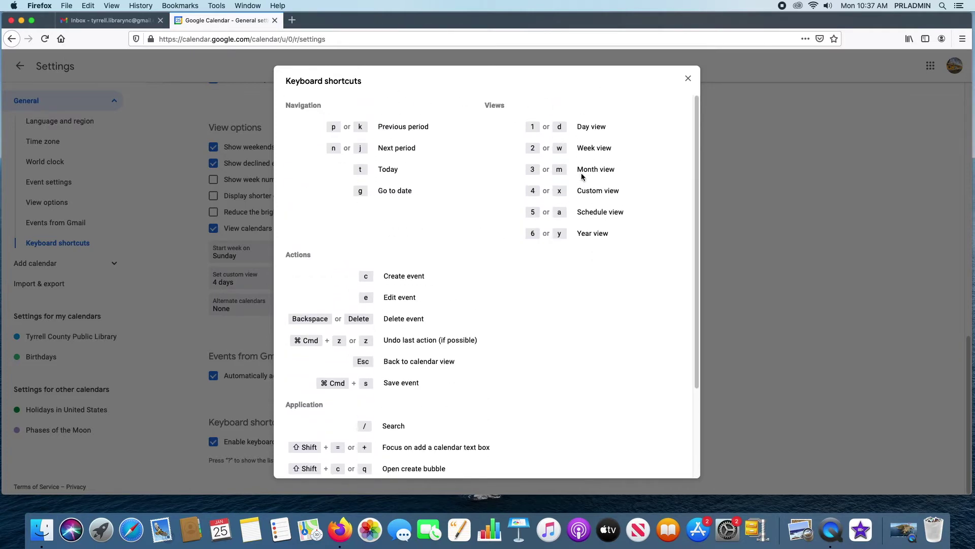
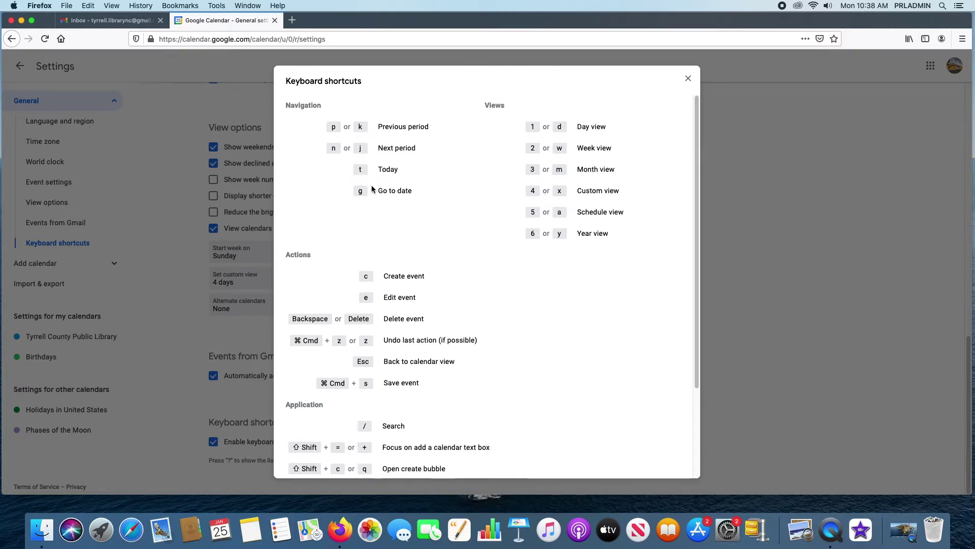
- Scroll the keyboard shortcuts list back up and close it with its X
left_click_drag(698, 167, 704, 259)
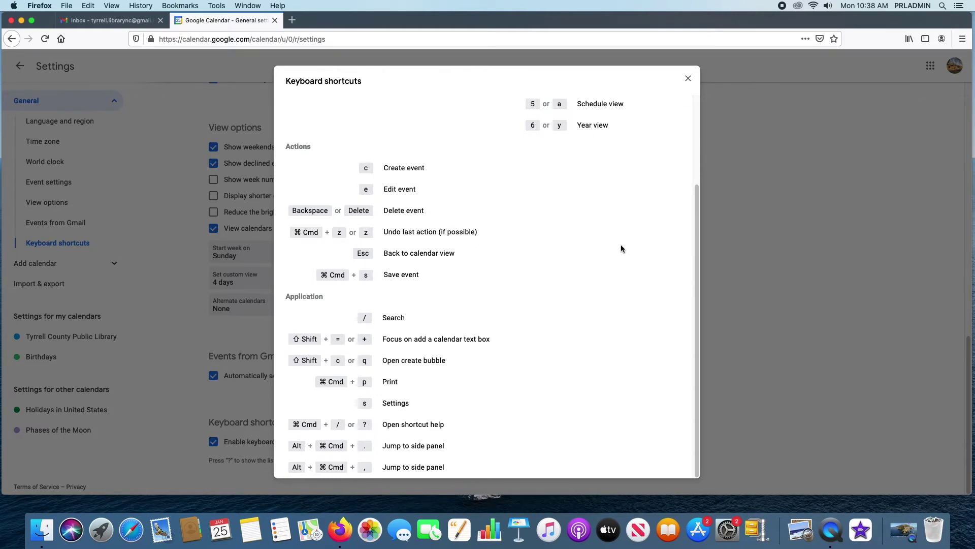
scroll(621, 246, "up", 4)
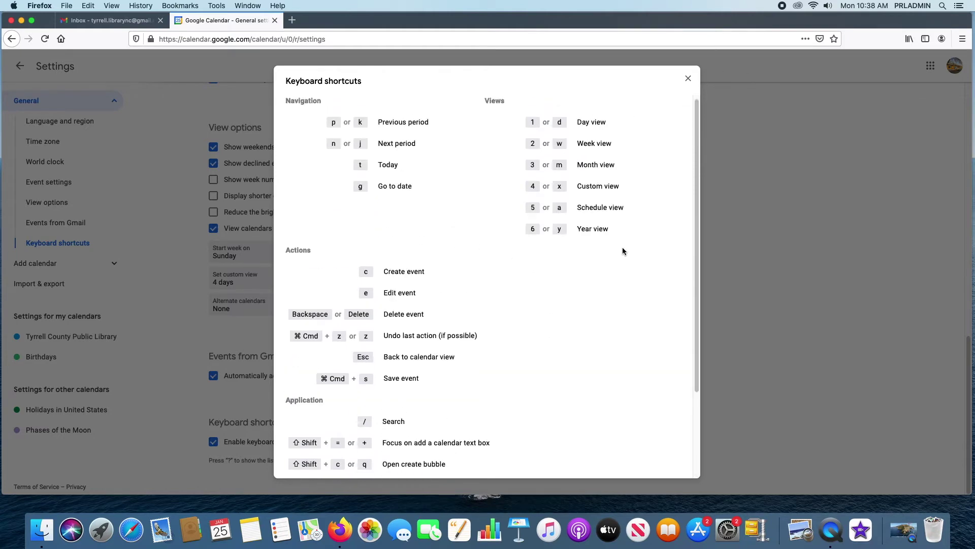
left_click(686, 79)
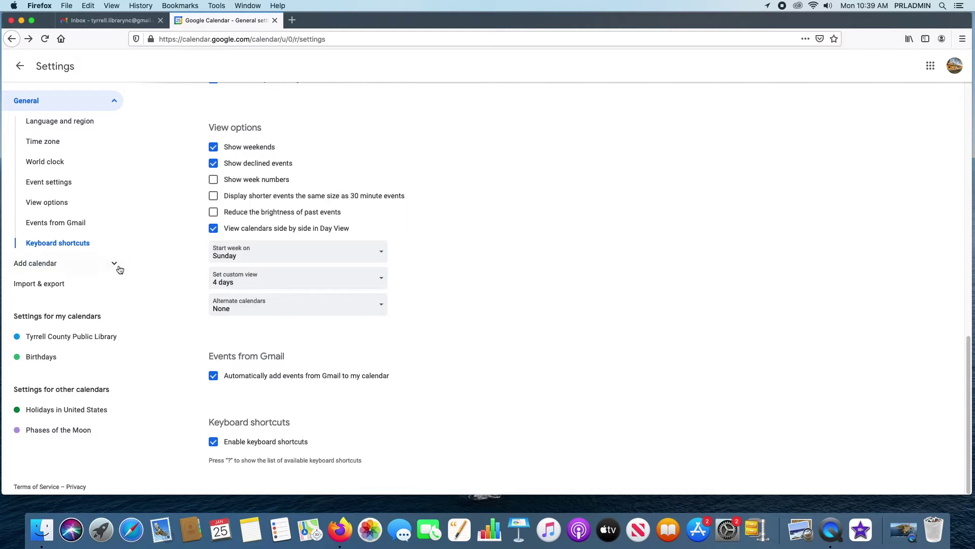
- Expand Add calendar in the settings sidebar and go to Import & export
left_click(120, 269)
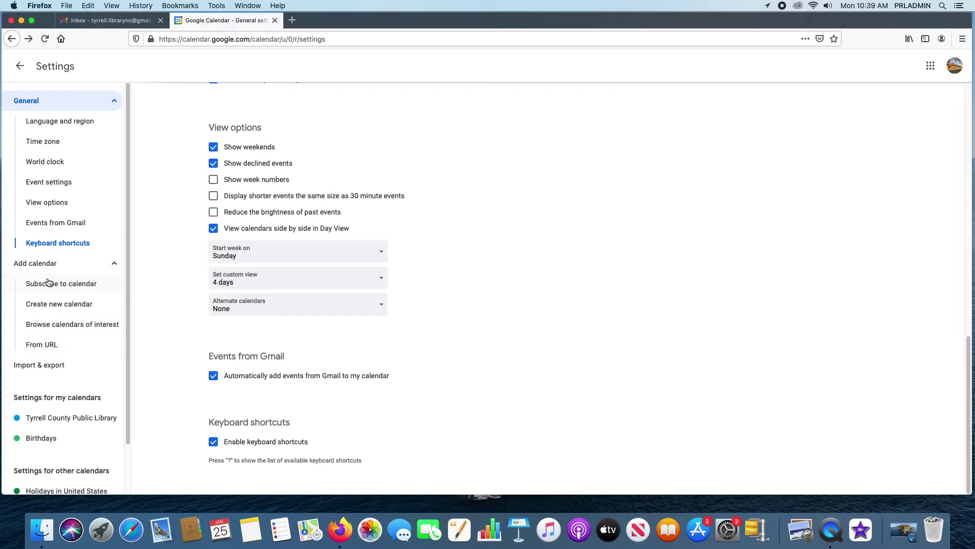
left_click(34, 364)
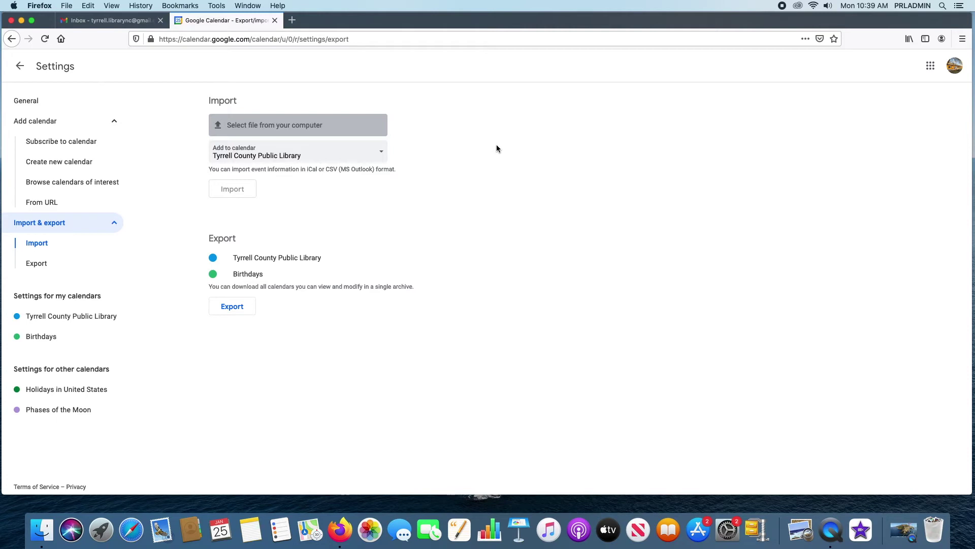
left_click(383, 152)
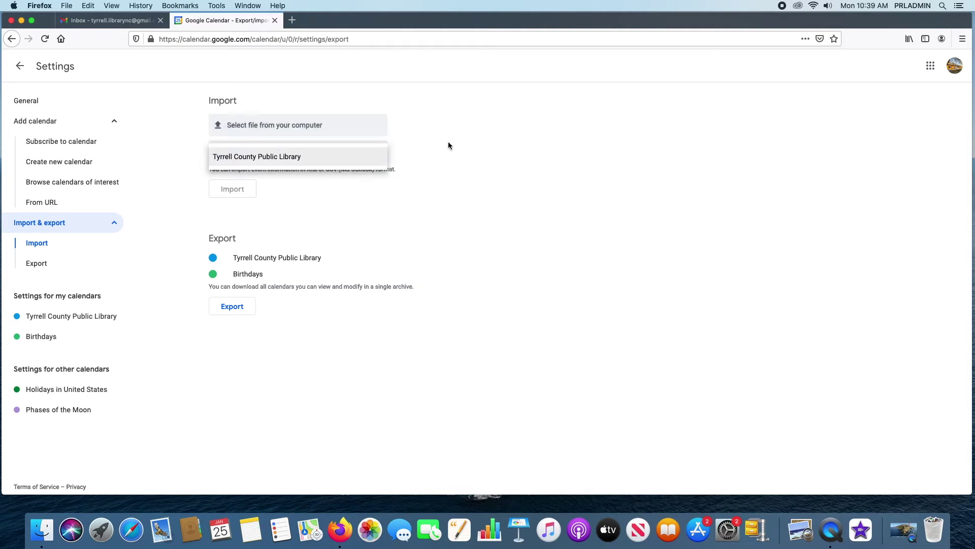
left_click(388, 150)
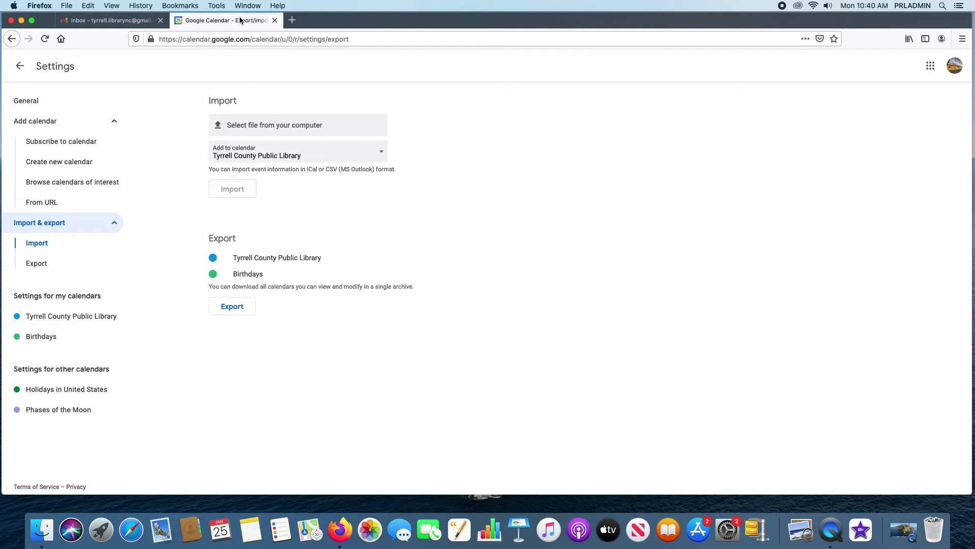
- Leave Settings, check the empty Trash from the gear menu, and return to the week view
left_click(20, 66)
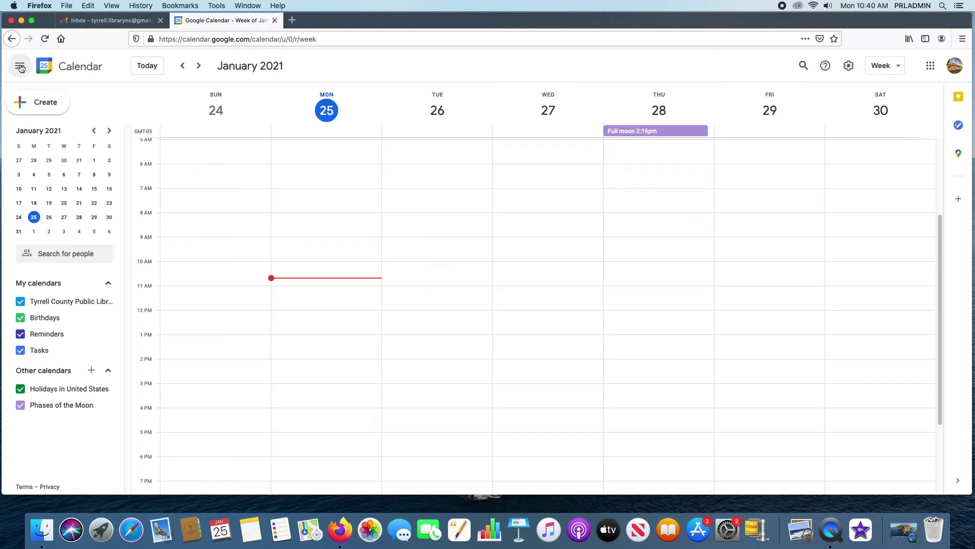
left_click(849, 65)
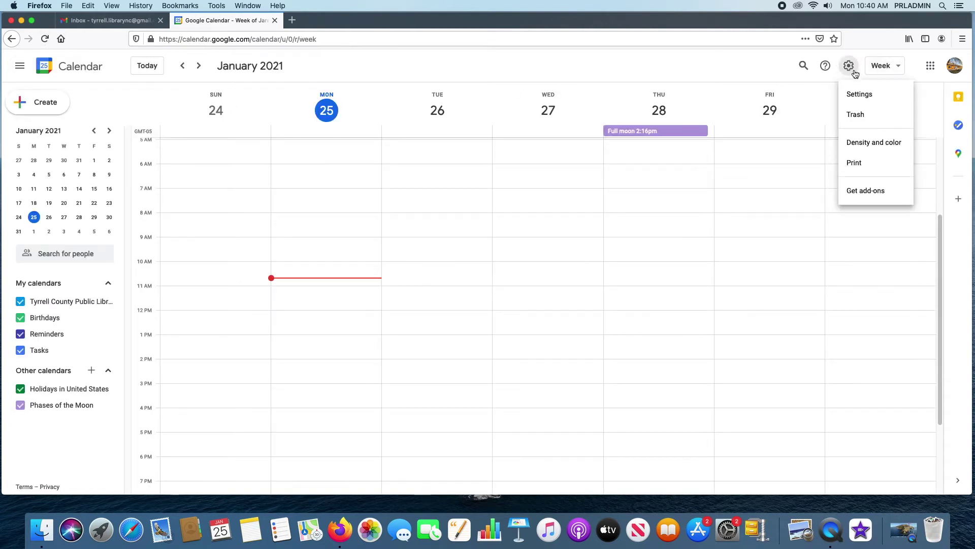
left_click(907, 114)
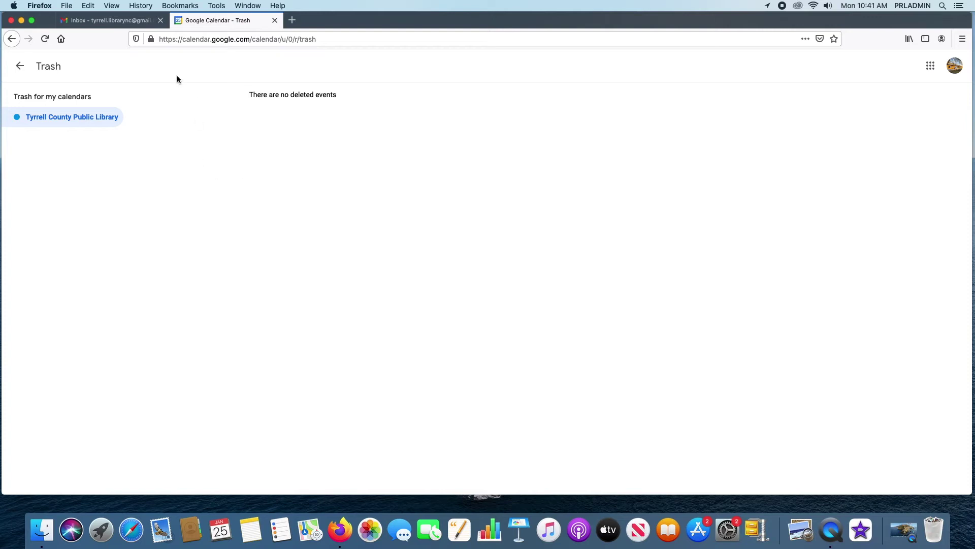
left_click(20, 67)
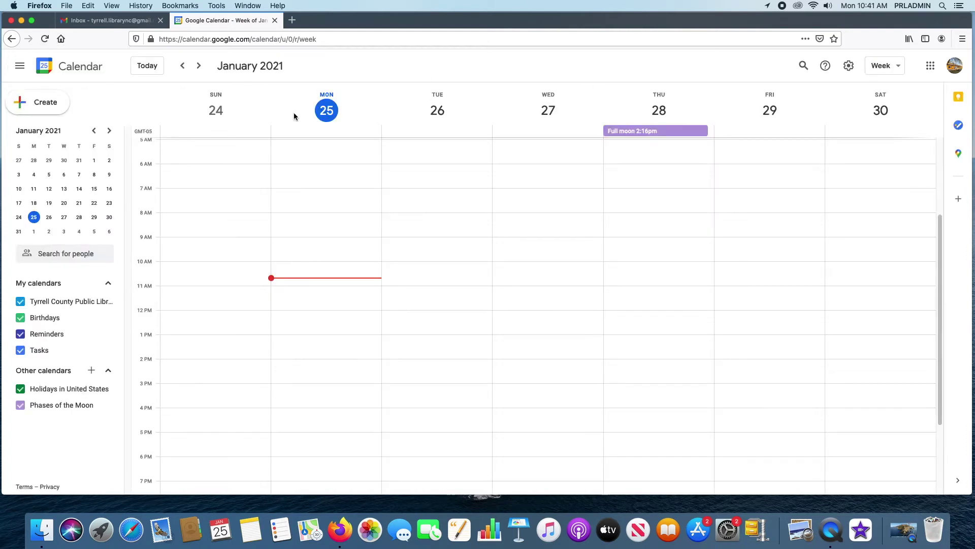
left_click(849, 66)
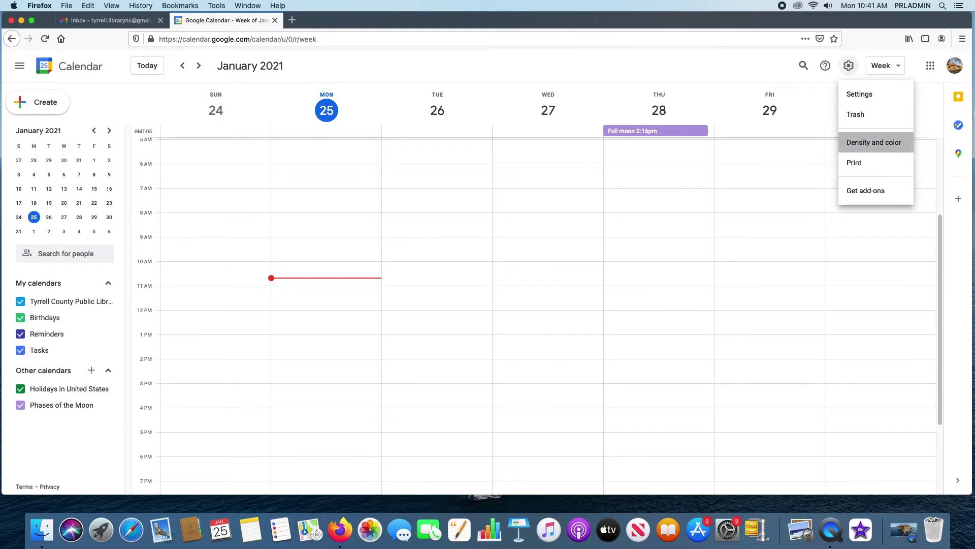
left_click(868, 145)
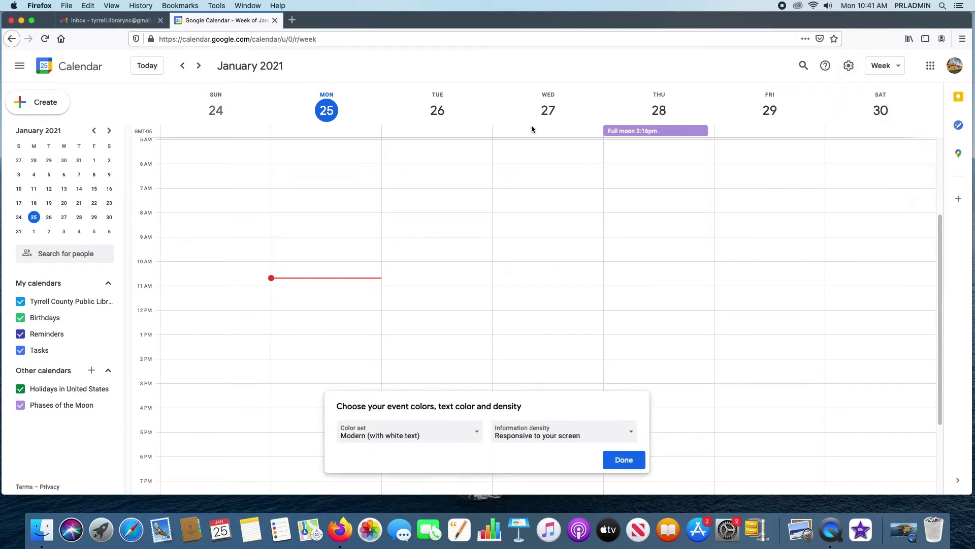
left_click(476, 431)
left_click(417, 456)
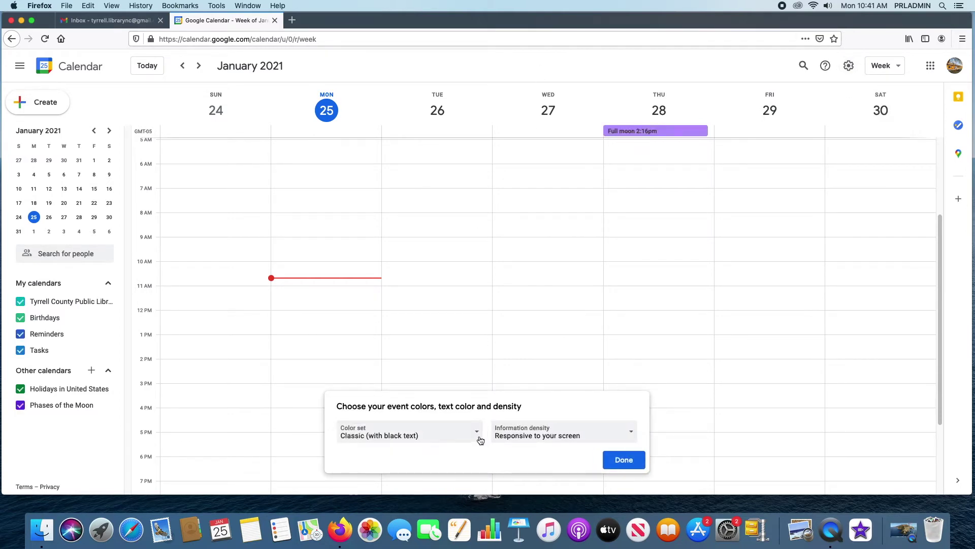
left_click(468, 435)
left_click(388, 418)
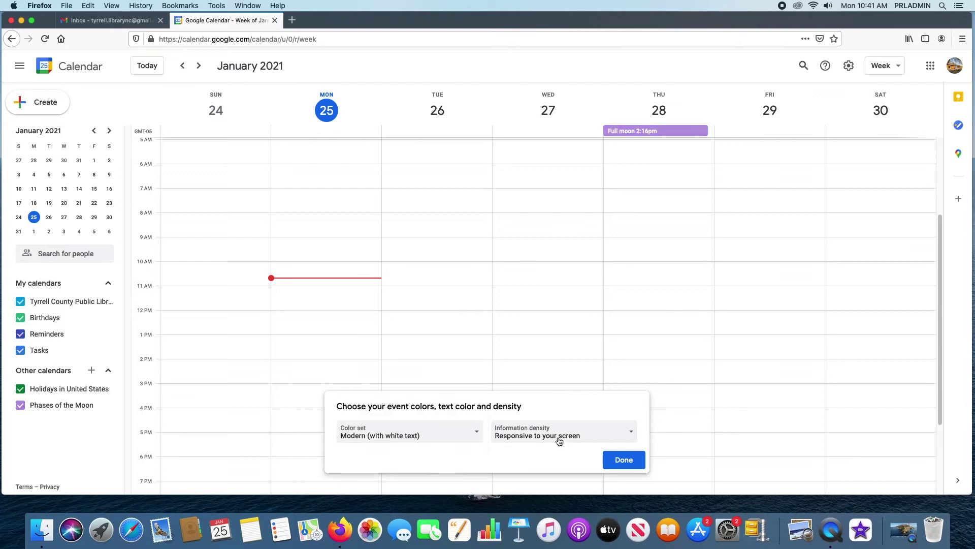
left_click(598, 435)
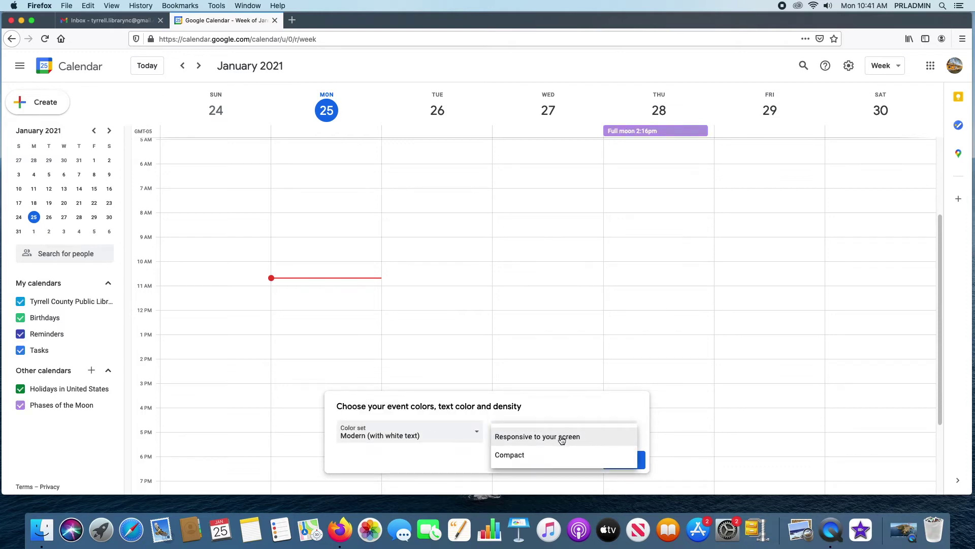
left_click(547, 455)
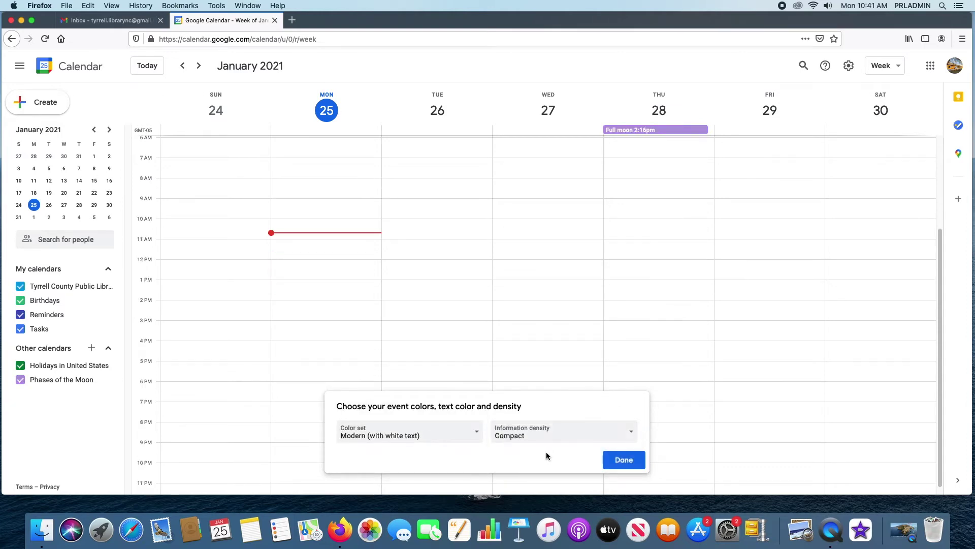
left_click(595, 437)
left_click(546, 421)
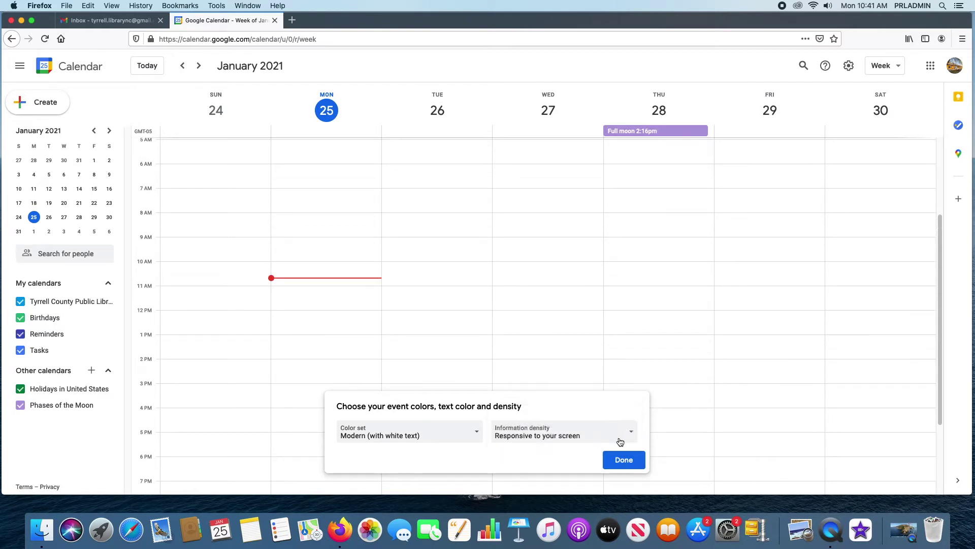
left_click(622, 457)
left_click(625, 460)
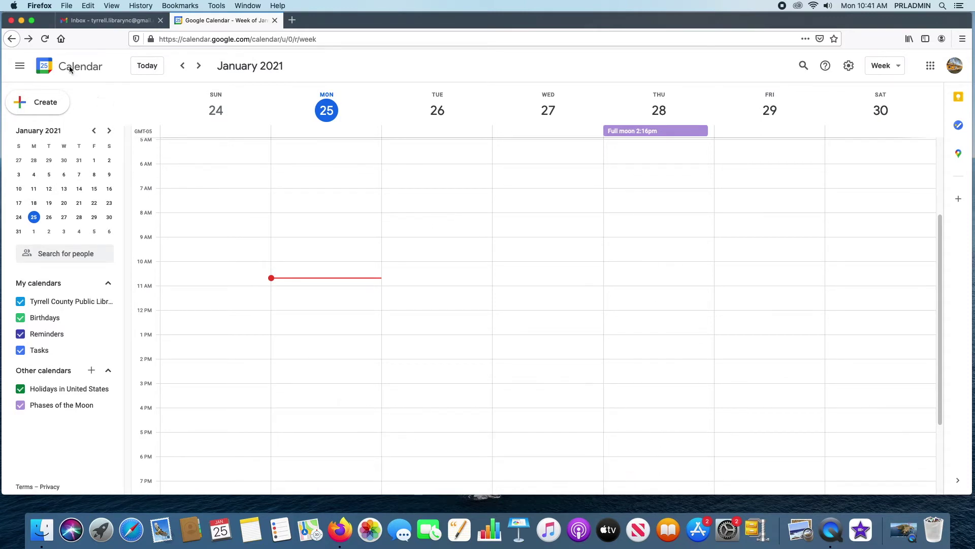
left_click(110, 24)
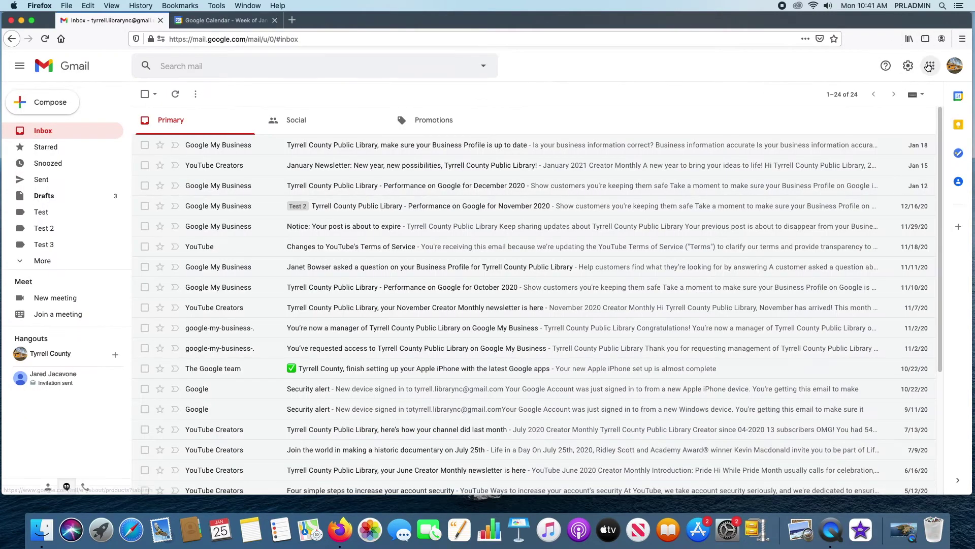
left_click(909, 66)
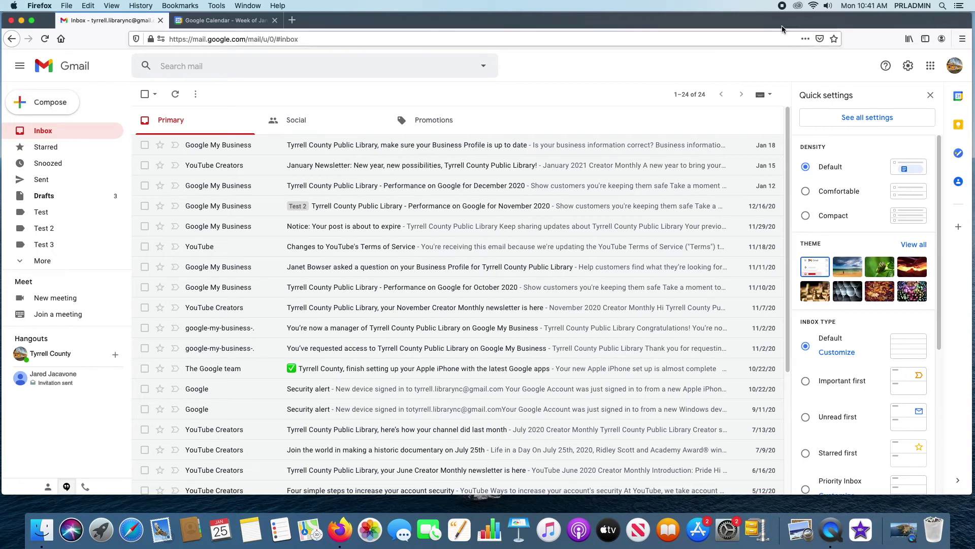
key("ctrl+Tab")
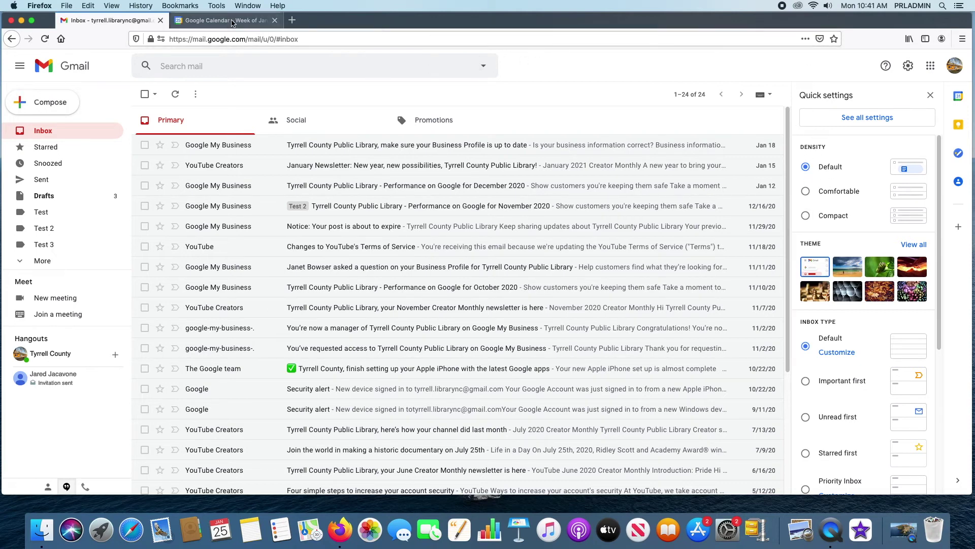
- Start an untitled all-day event in Saturday, January 30's all-day slot
left_click(929, 65)
left_click(887, 66)
left_click(884, 65)
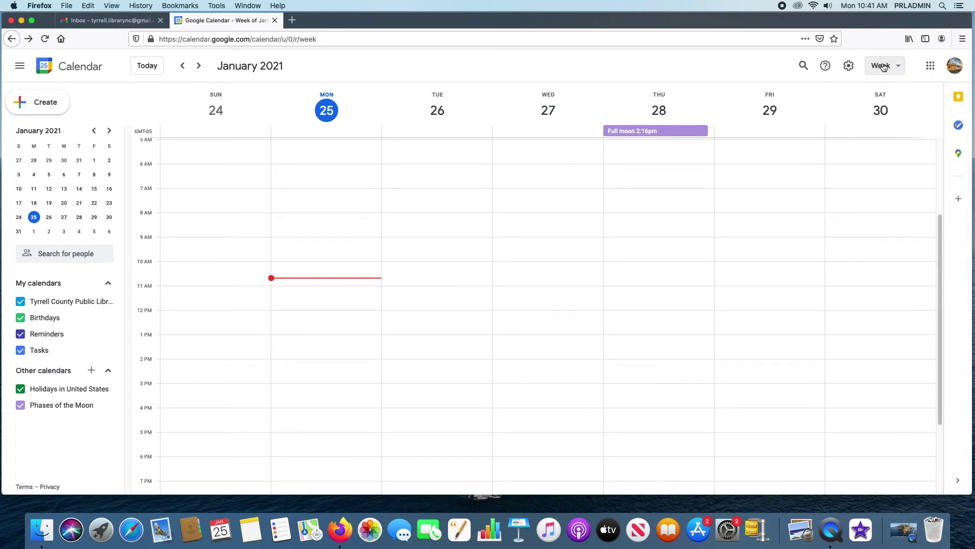
left_click(853, 67)
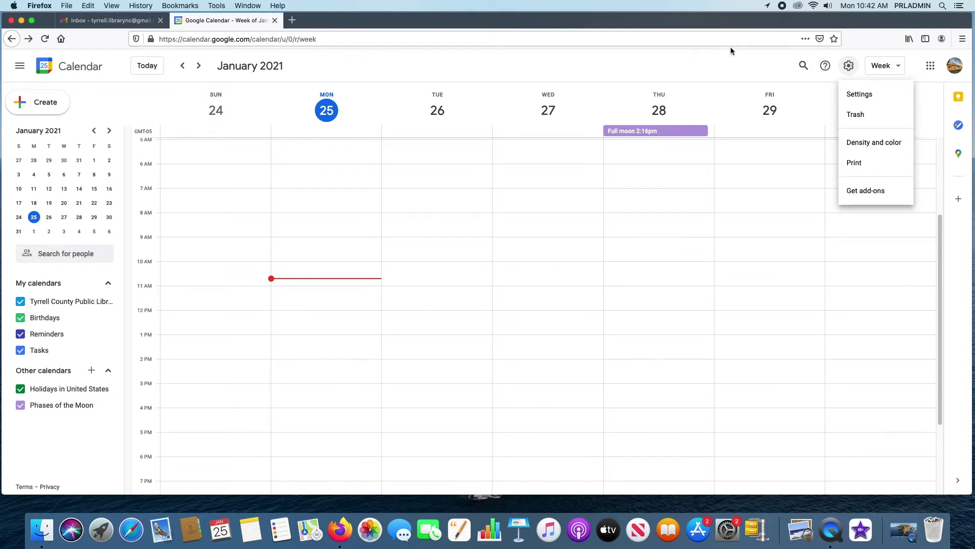
left_click(857, 148)
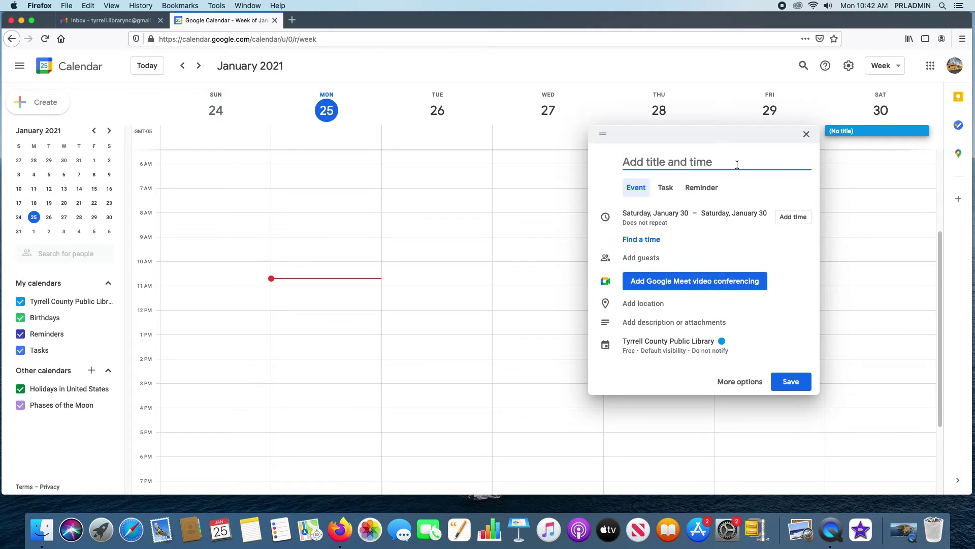
- Title the all-day event 'Library Open' and save it on Saturday
type("Li")
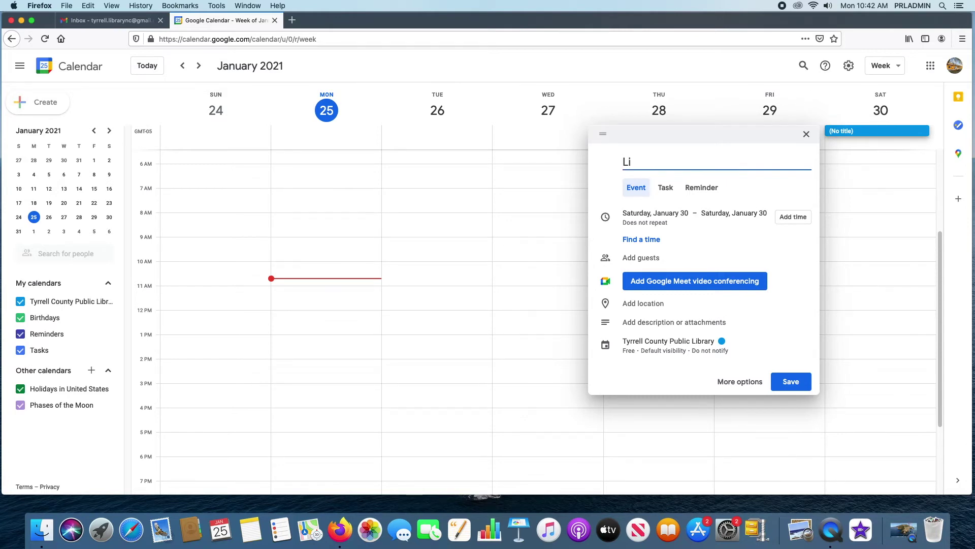
type("brary Open")
key("Return")
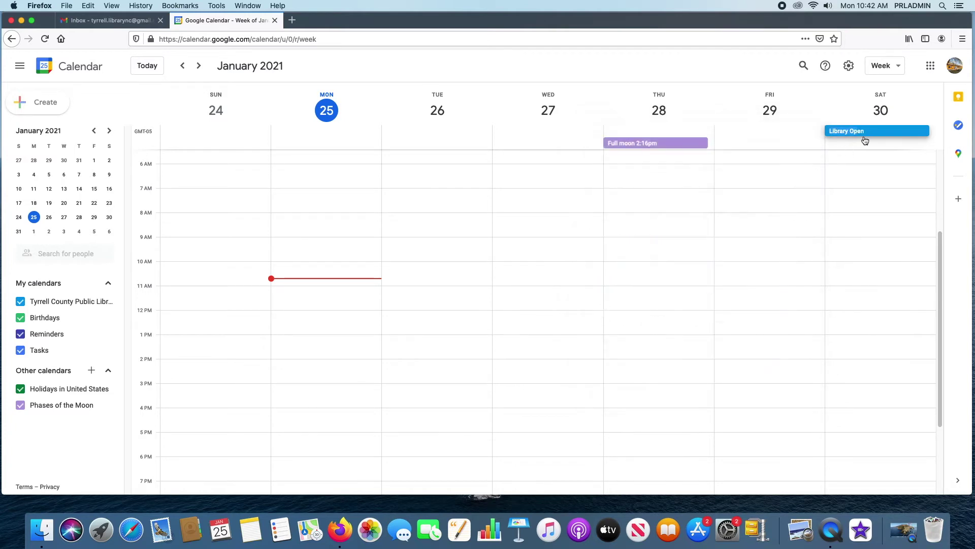
left_click(865, 132)
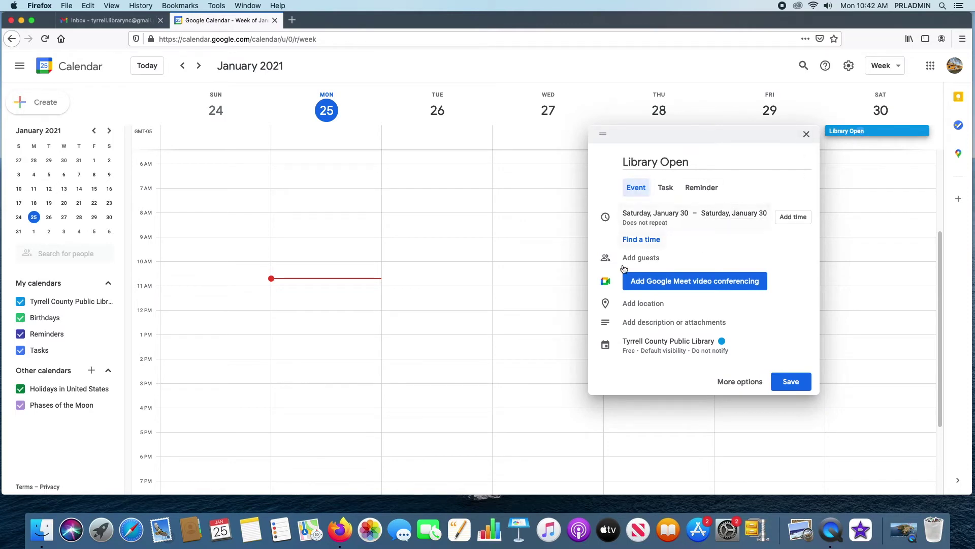
left_click(783, 380)
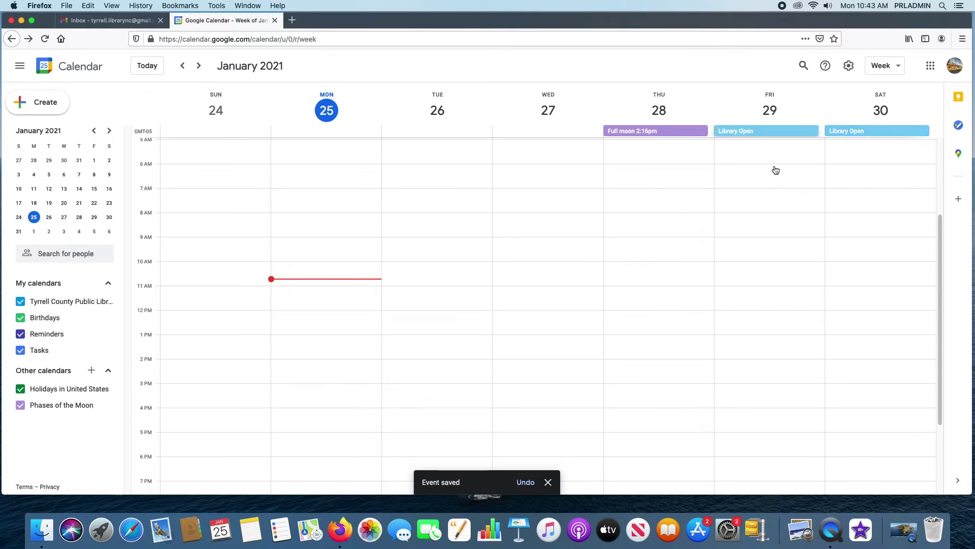
- Drag Library Open to Wednesday, January 27 and open its full editing page
left_click_drag(777, 142, 556, 149)
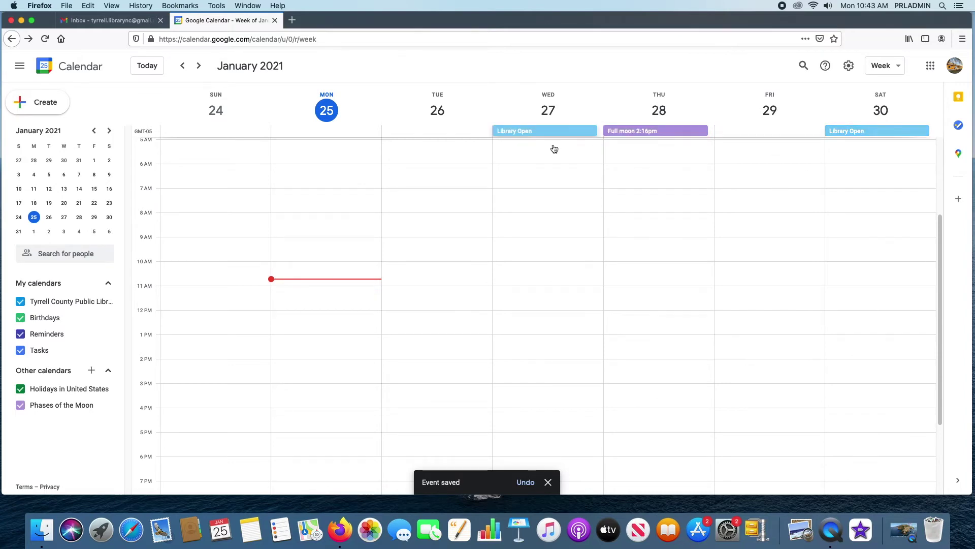
left_click(547, 131)
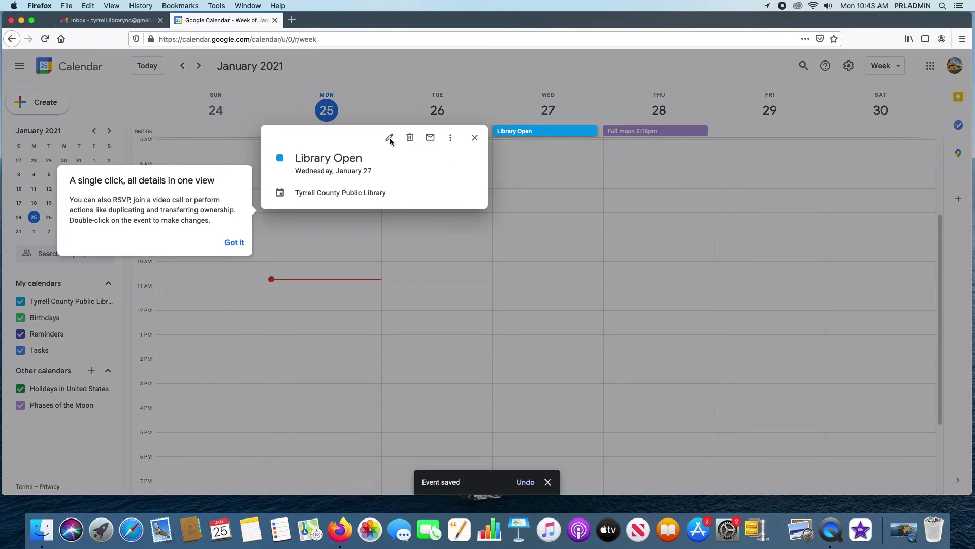
left_click(234, 241)
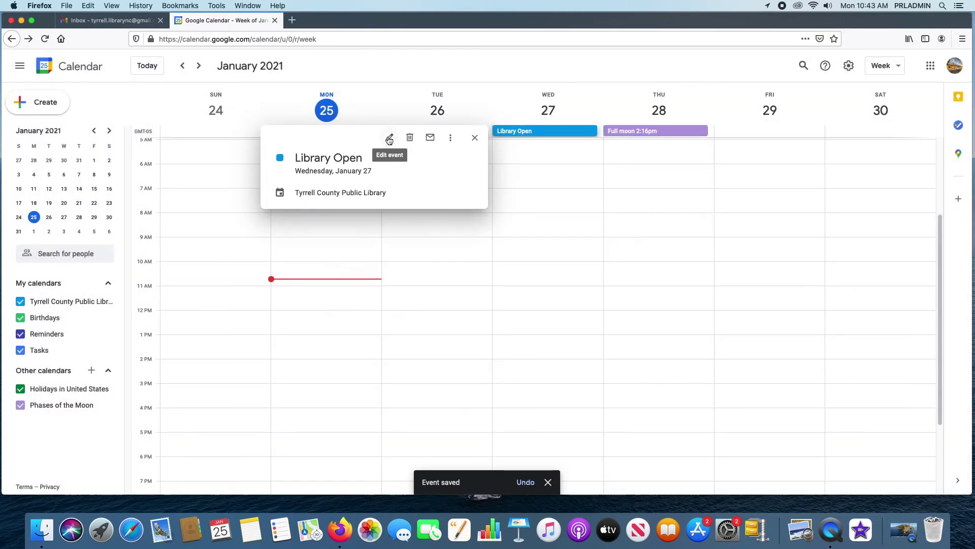
left_click(389, 138)
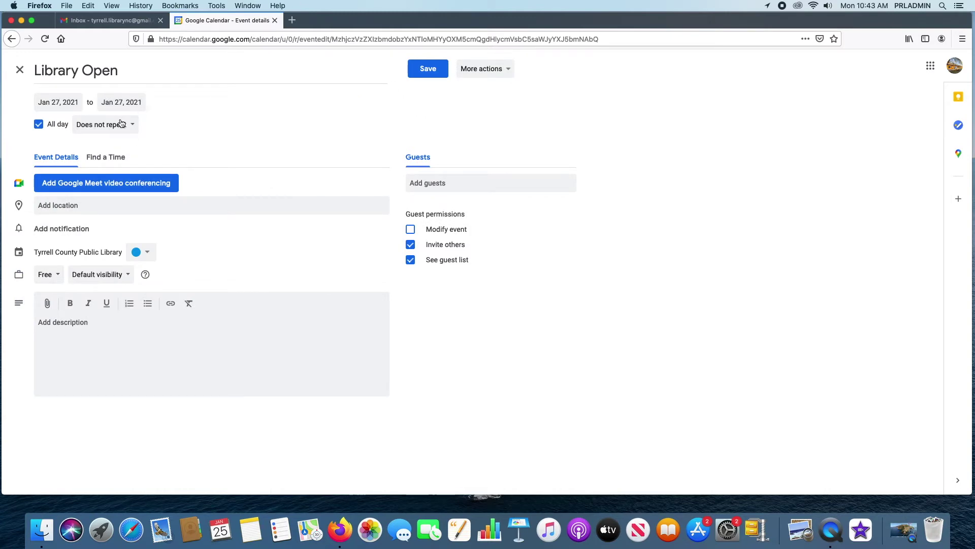
- Uncheck All day and make Library Open end at 3:00pm, removing the accidental Google Meet link
left_click(41, 127)
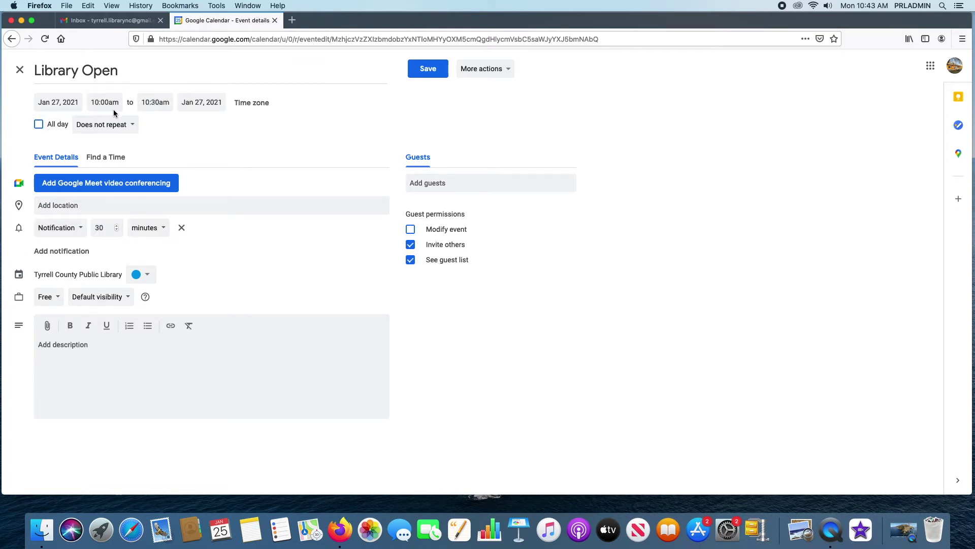
left_click(157, 102)
left_click_drag(233, 123, 234, 147)
left_click(169, 181)
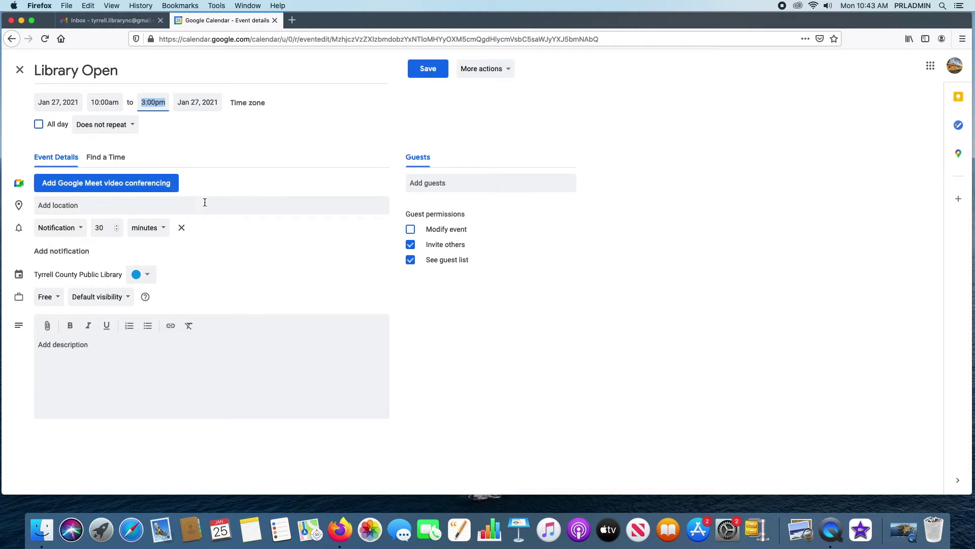
left_click(127, 193)
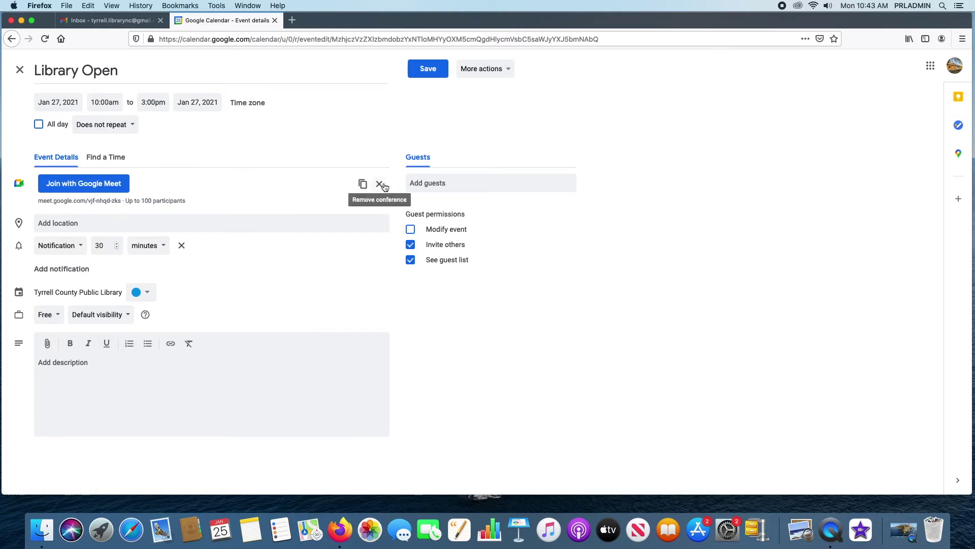
left_click(379, 183)
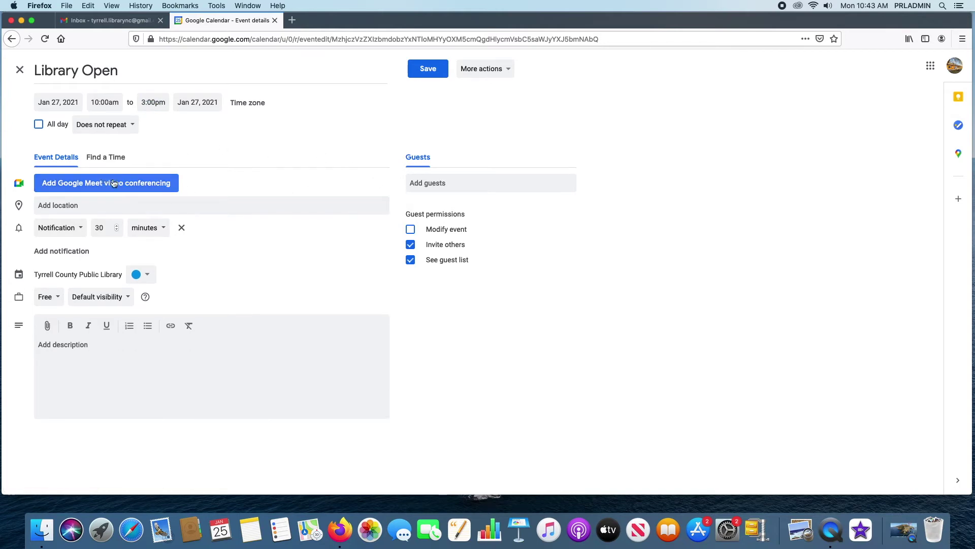
left_click(123, 201)
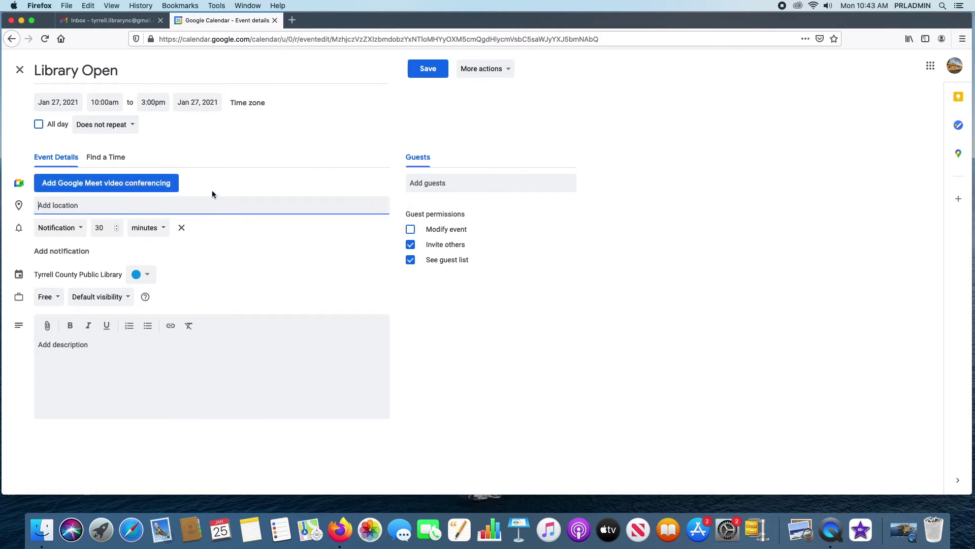
- Set the location to the Tyrrell County Public Library suggestion and preview it on the map
type("Tyrrell")
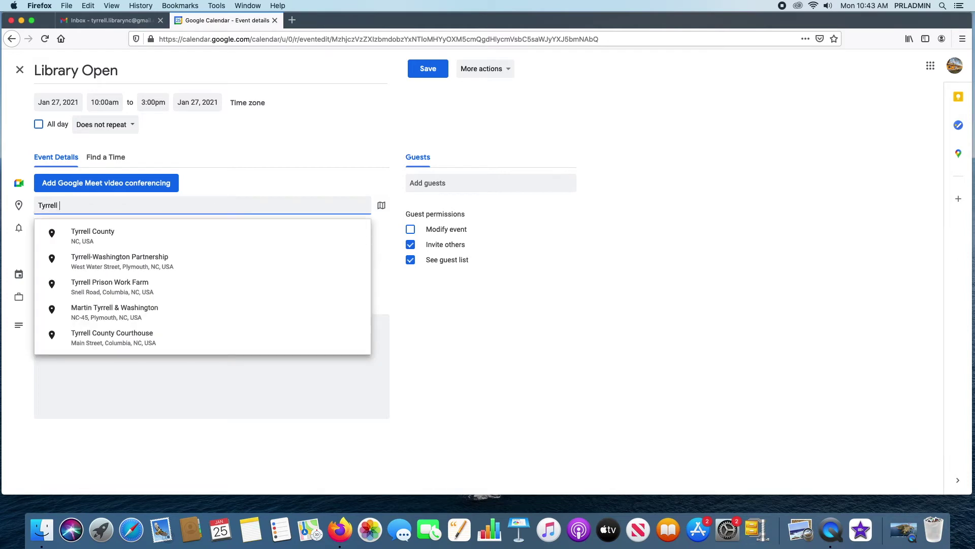
type("County Public")
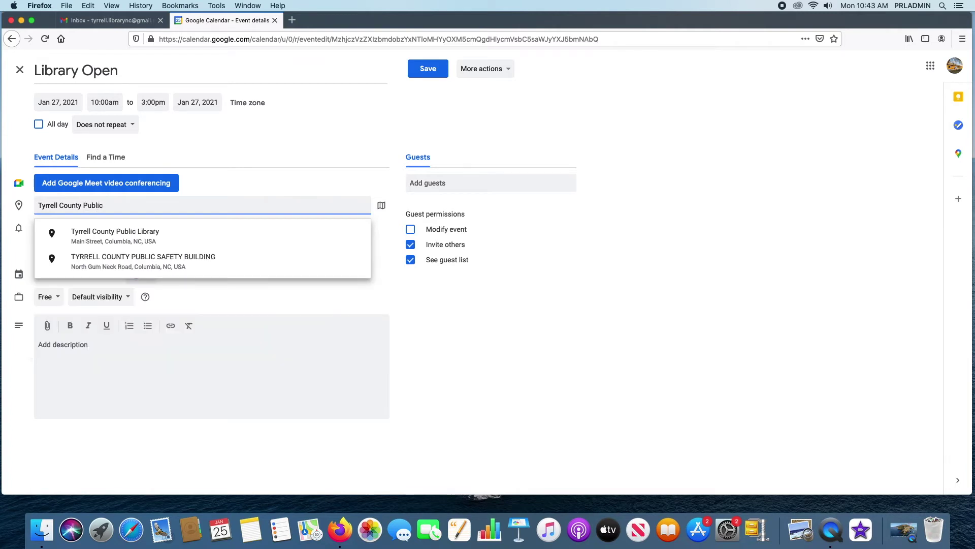
left_click(124, 237)
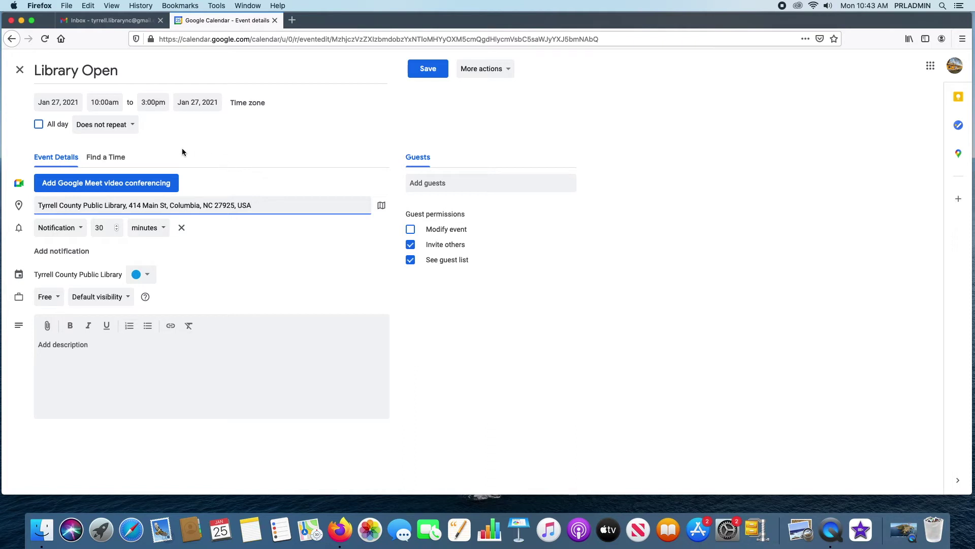
right_click(394, 209)
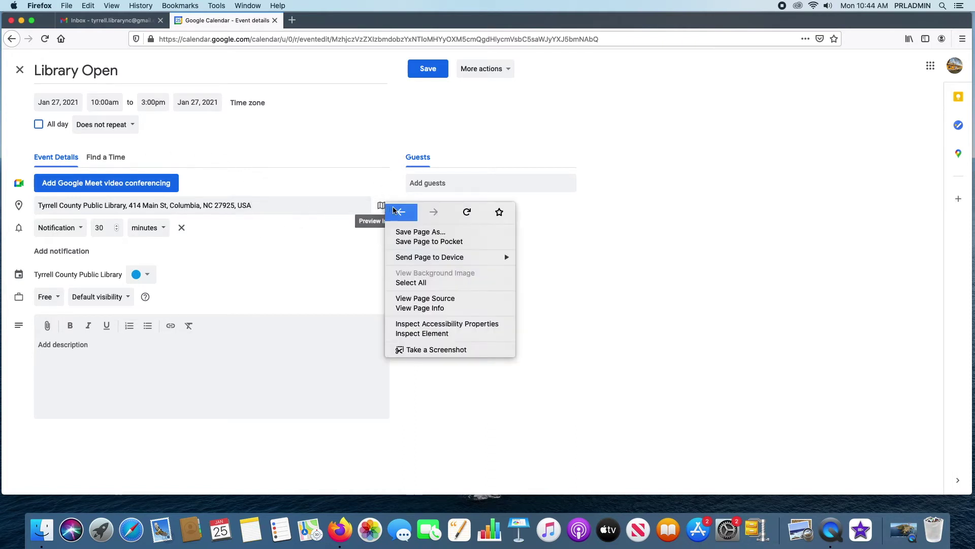
left_click(359, 256)
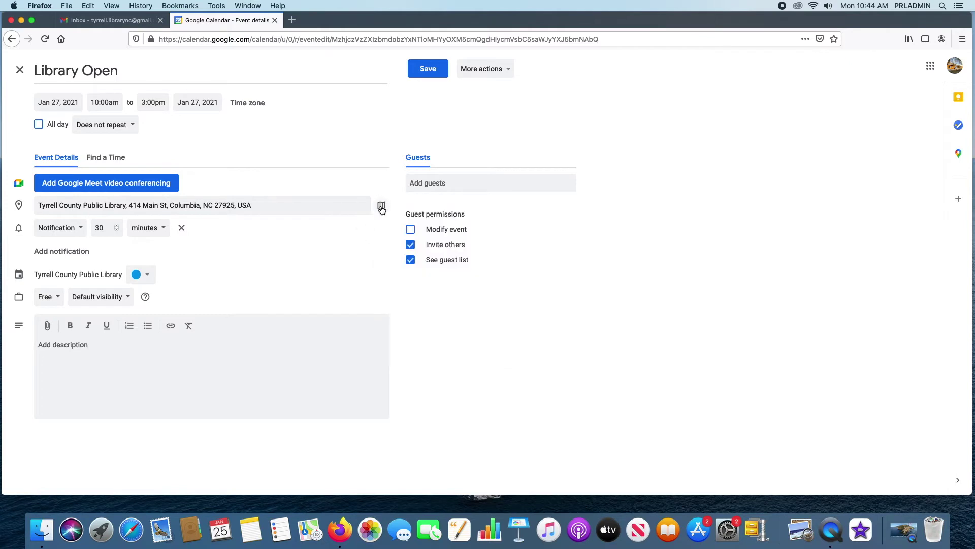
left_click(382, 207)
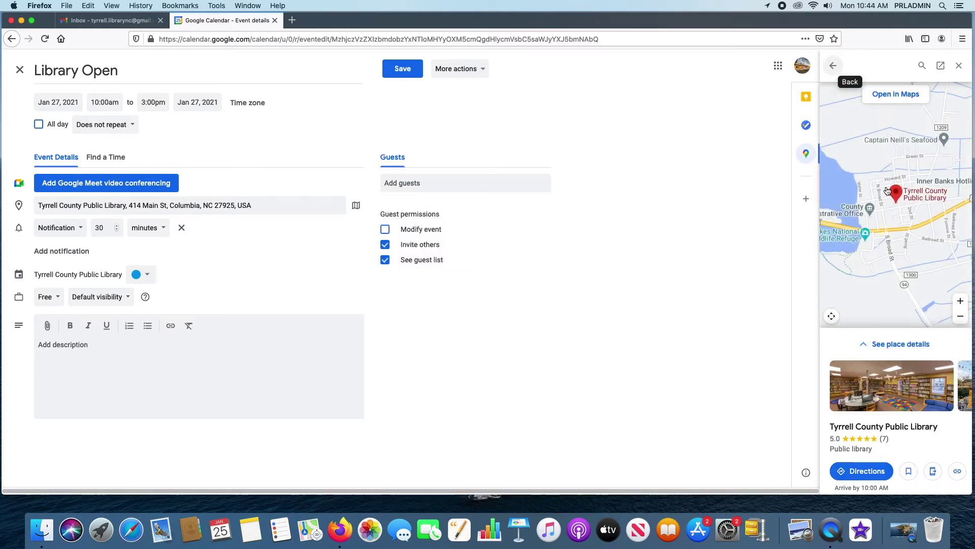
left_click(959, 65)
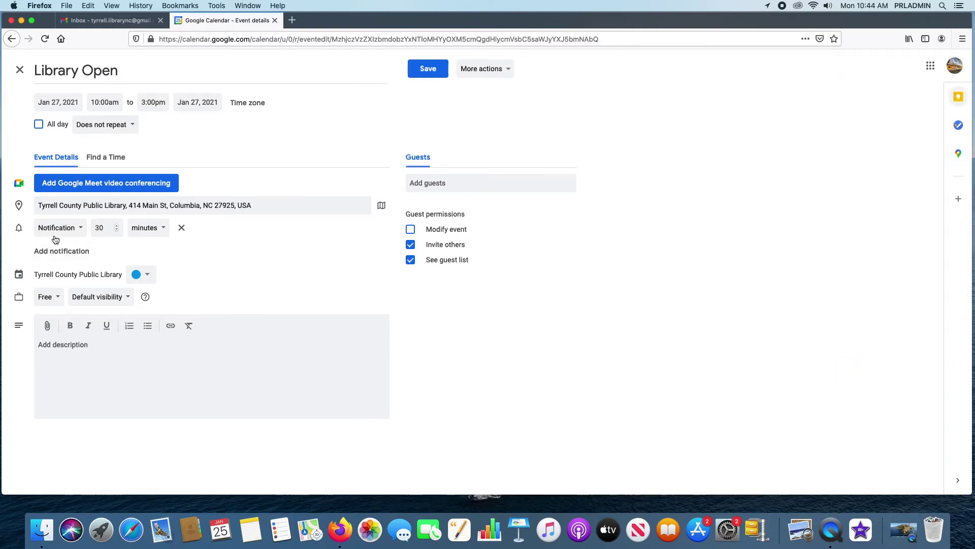
- Keep the reminder as a 30-minute notification and the event colour blue
left_click(81, 229)
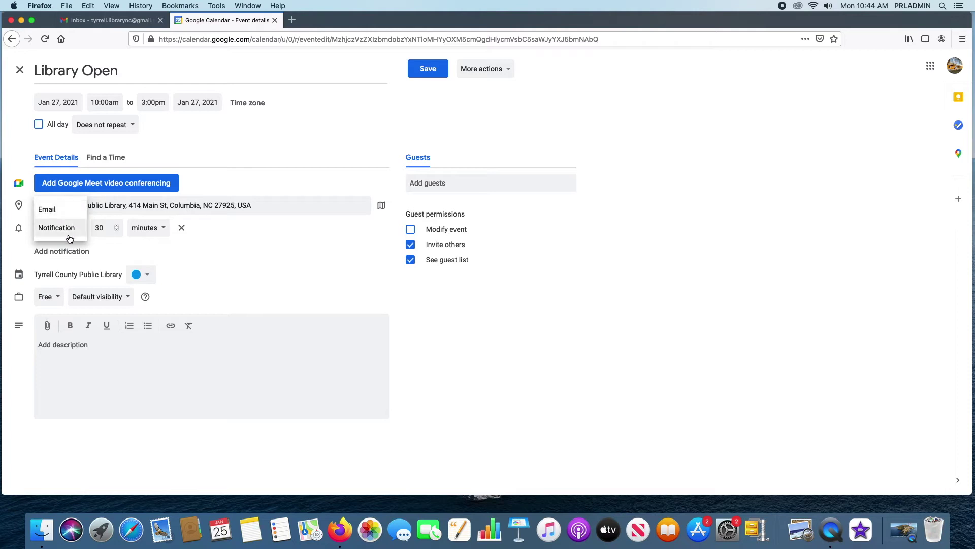
left_click(190, 232)
left_click(160, 231)
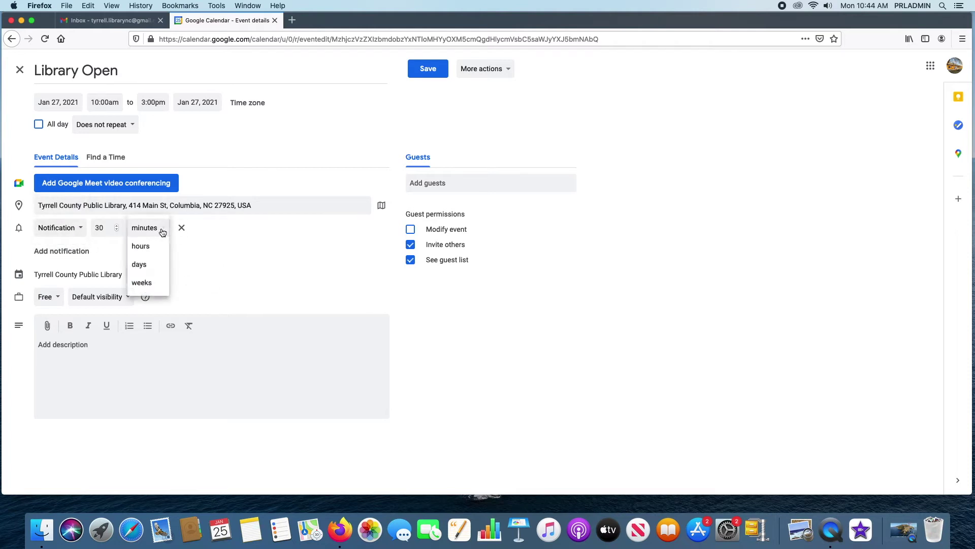
left_click(236, 235)
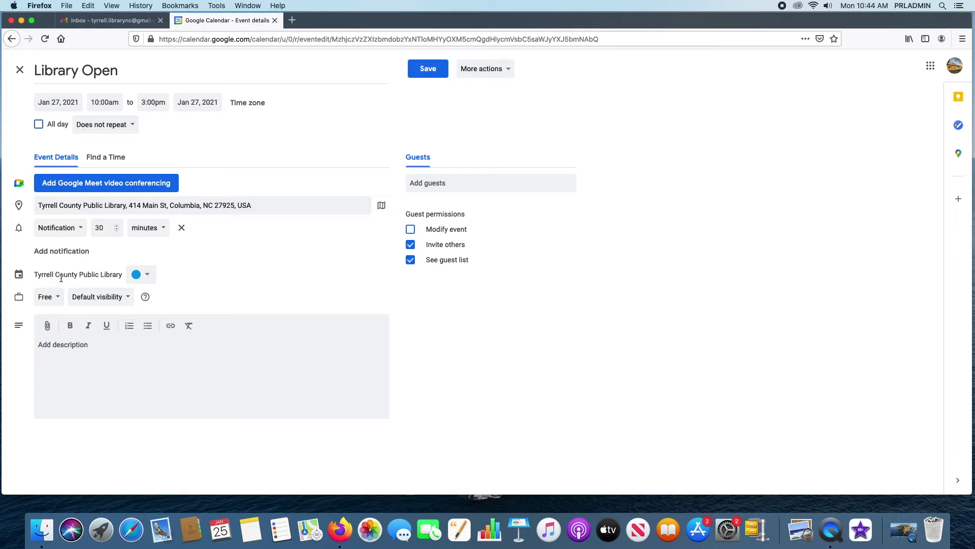
left_click(145, 275)
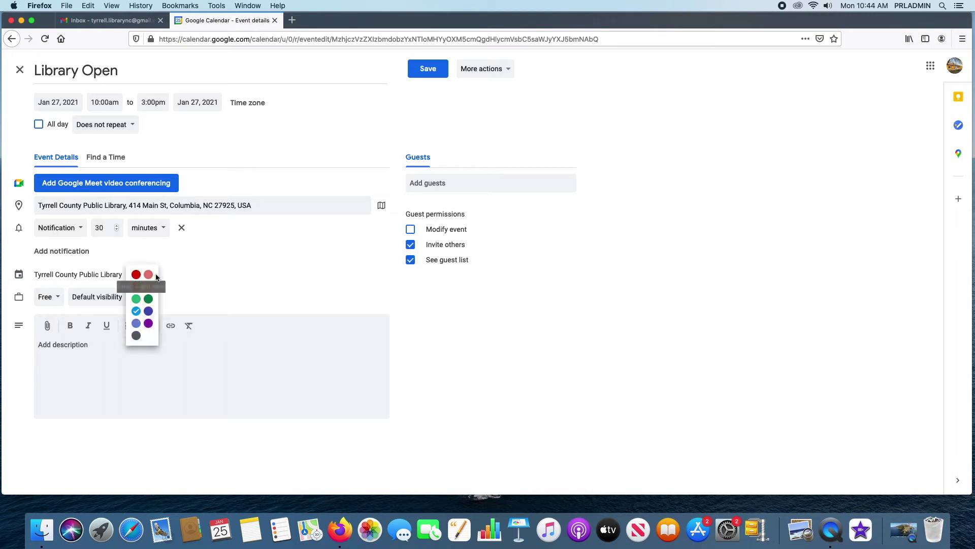
left_click(225, 269)
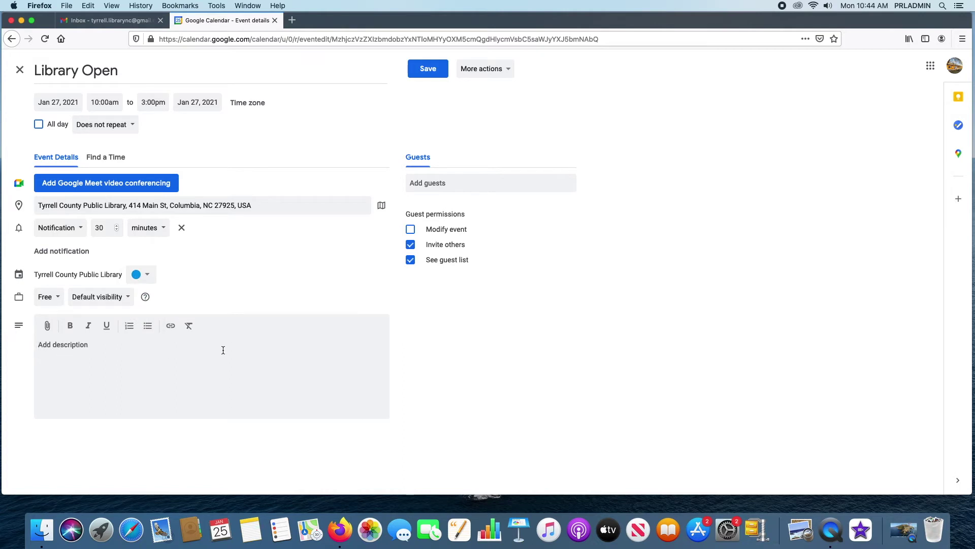
- Add the description 'Library open all day to public.', keeping Free status and default visibility
type("Library open all day")
left_click(61, 296)
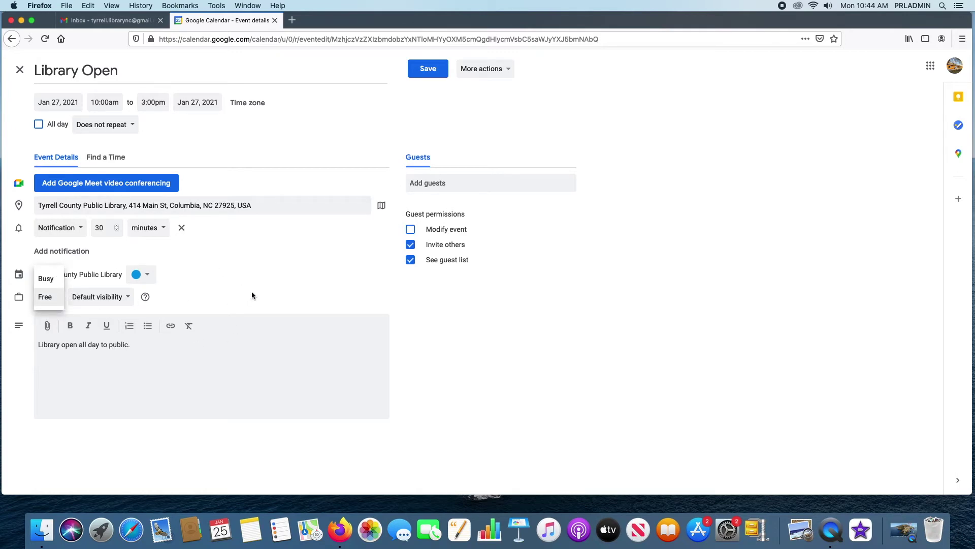
left_click(92, 310)
left_click(120, 298)
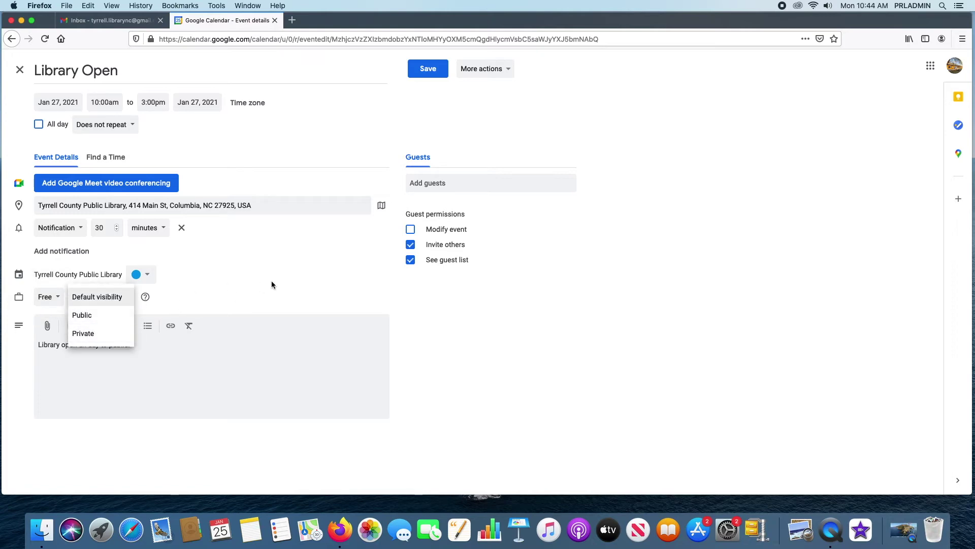
left_click(138, 297)
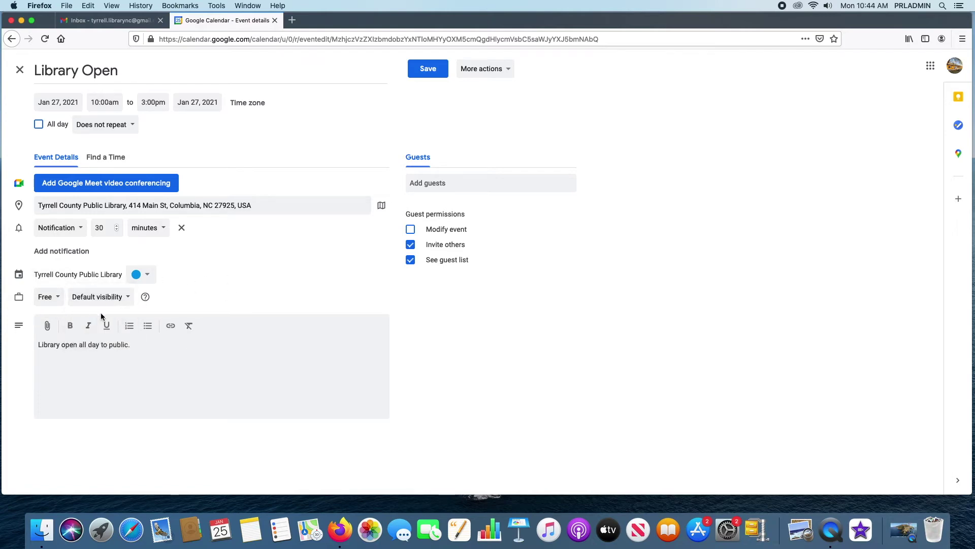
left_click(117, 296)
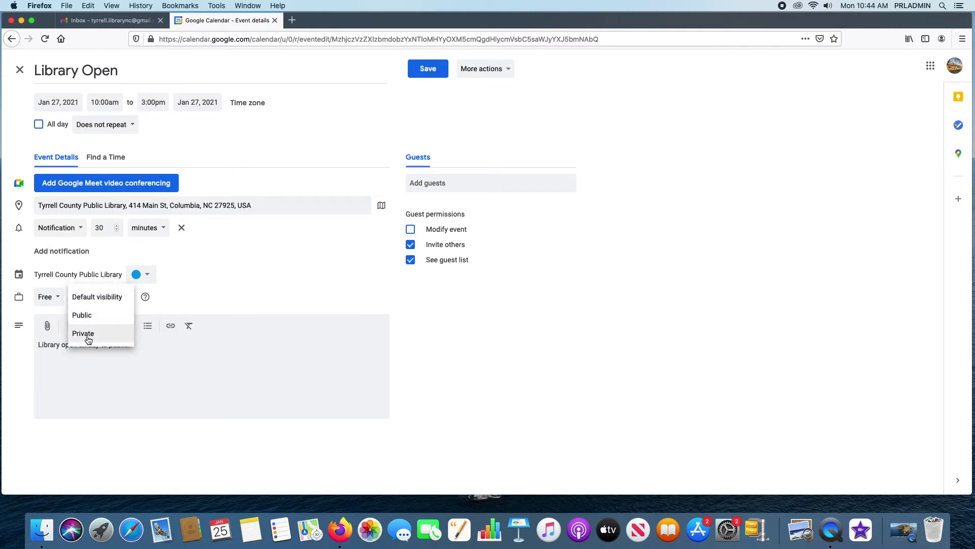
left_click(106, 299)
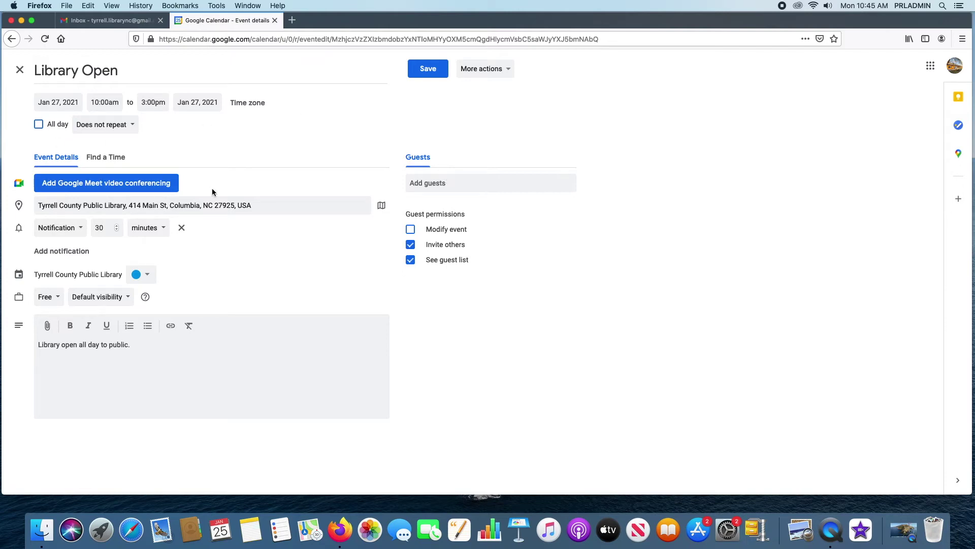
- Save Library Open so it shows 10am–3pm on Wednesday, January 27
left_click(510, 68)
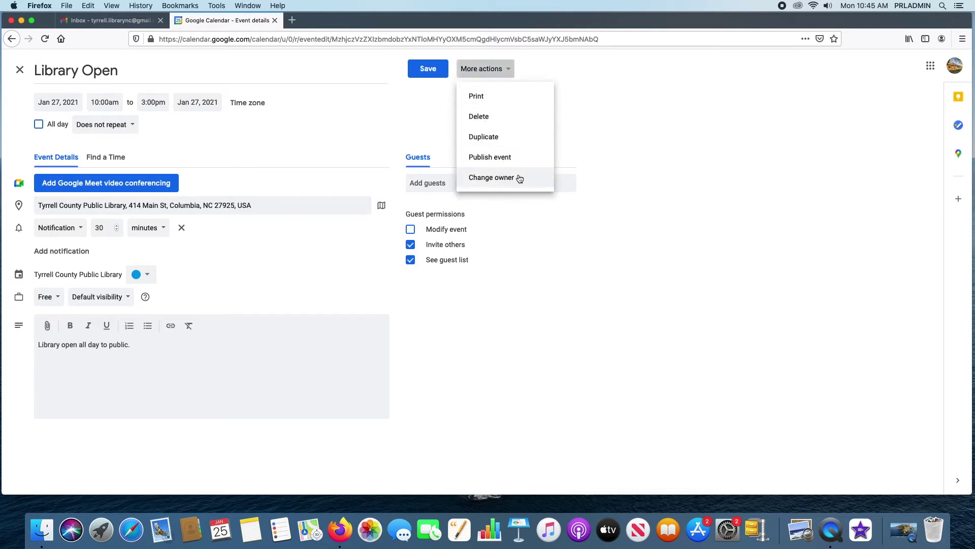
left_click(659, 131)
left_click(495, 74)
left_click(697, 121)
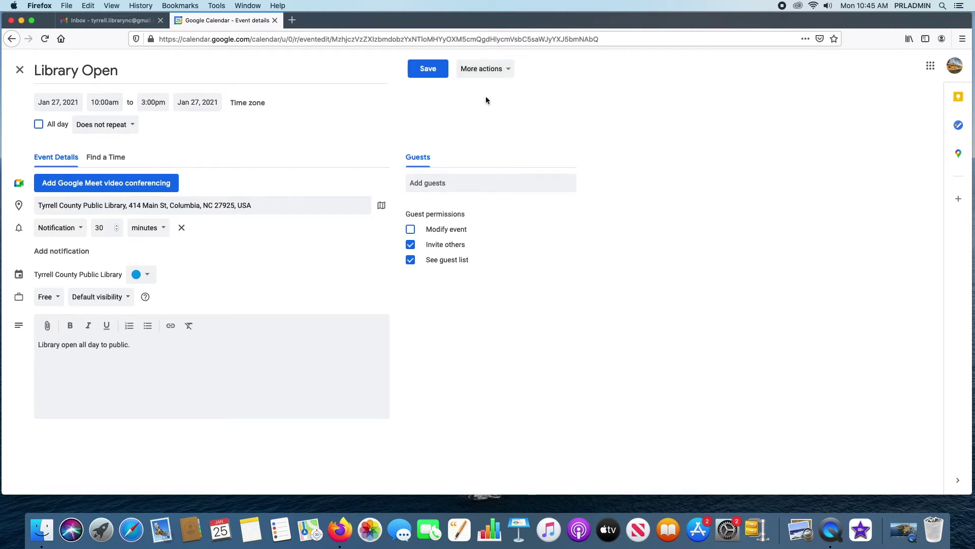
left_click(428, 70)
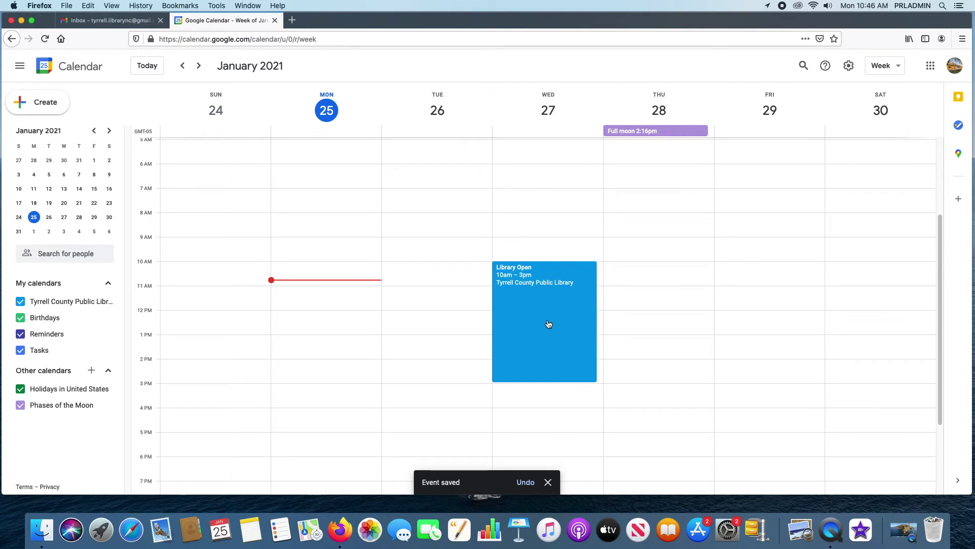
- Stretch Library Open to end at 4pm and open its full editing page
left_click_drag(556, 382, 559, 405)
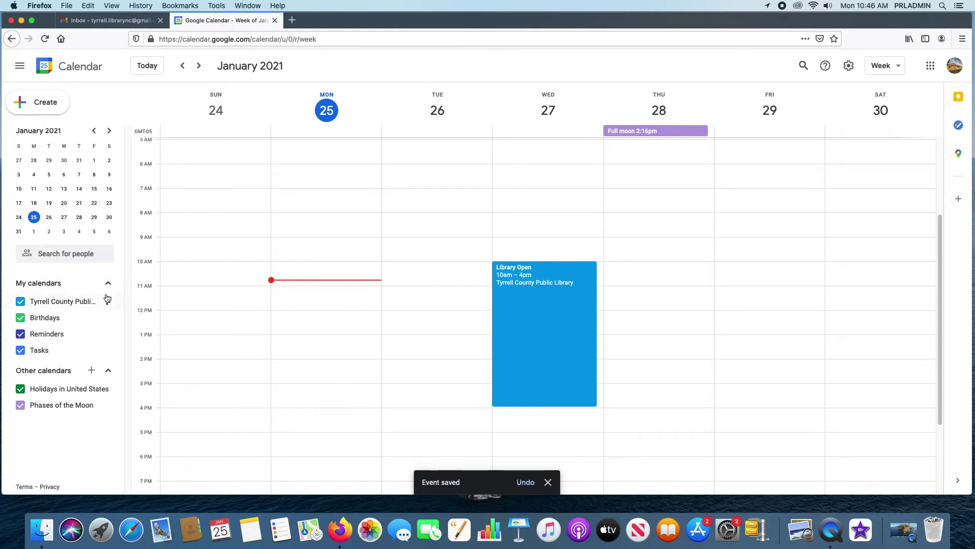
left_click(529, 314)
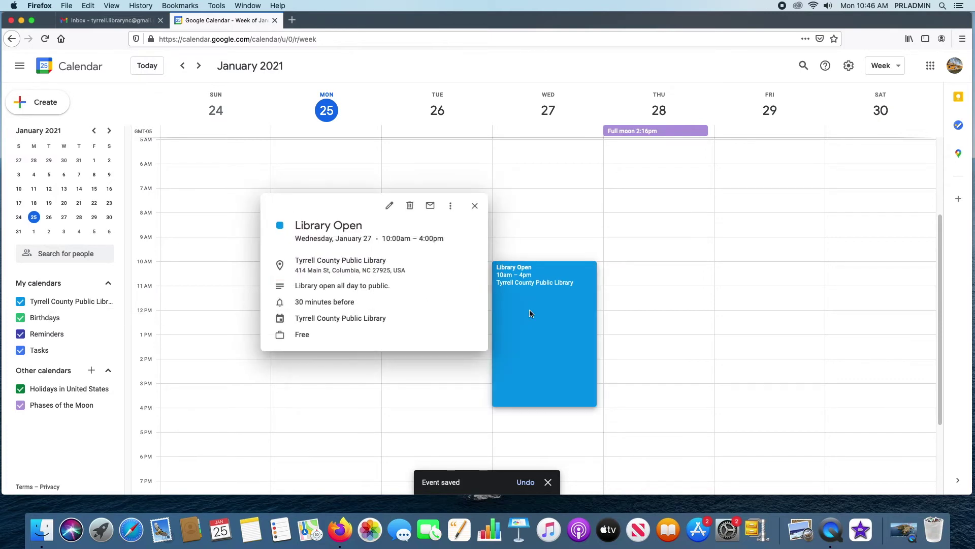
left_click(452, 206)
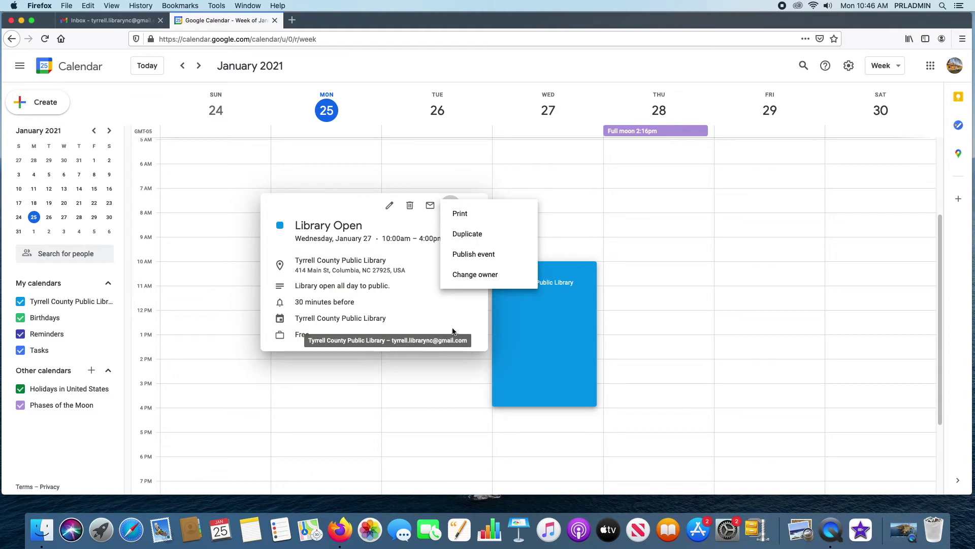
left_click(426, 222)
left_click(389, 206)
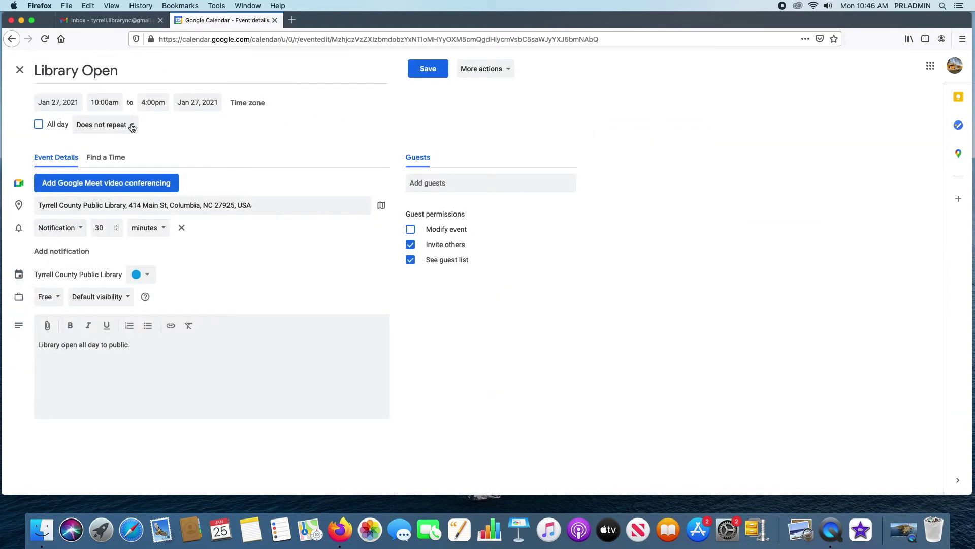
- Make the event repeat every weekday (Monday to Friday) and save it
left_click(134, 125)
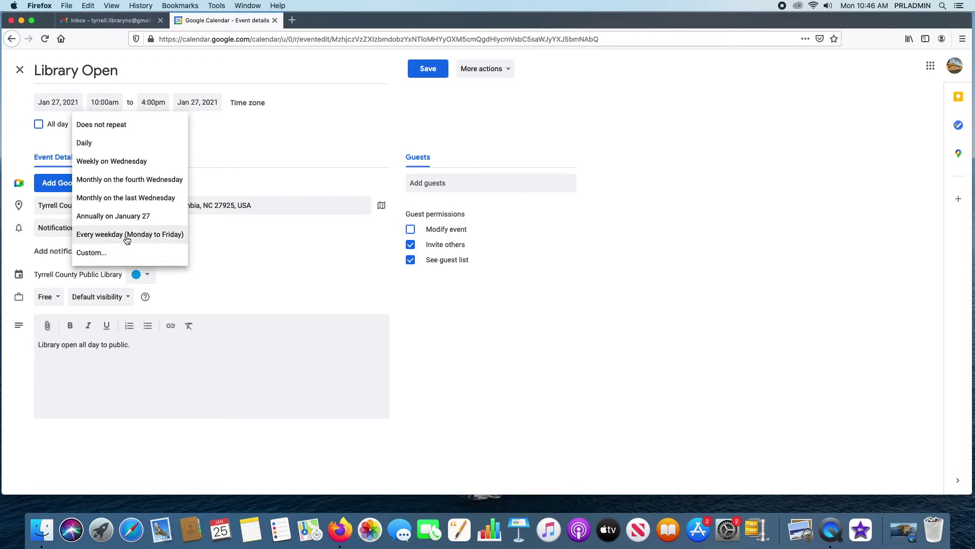
left_click(127, 235)
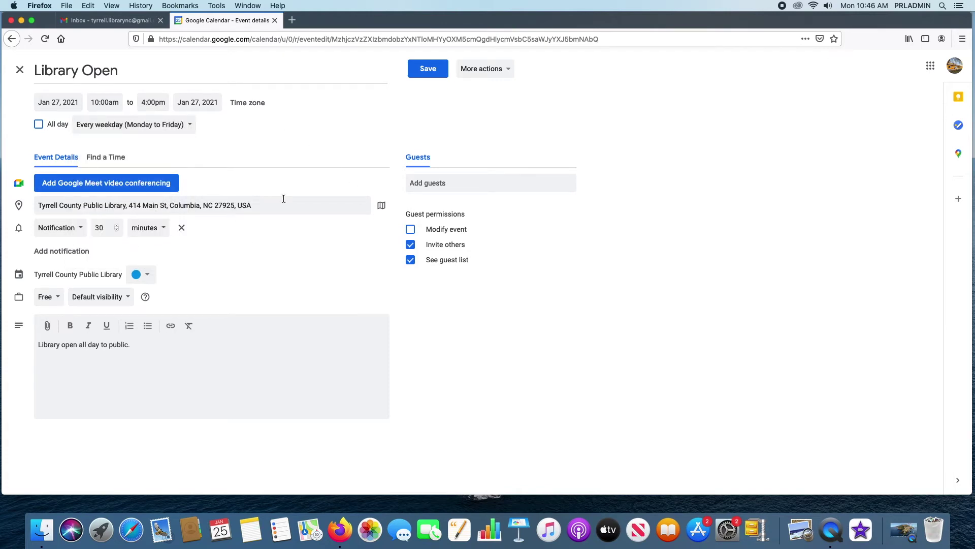
left_click(428, 68)
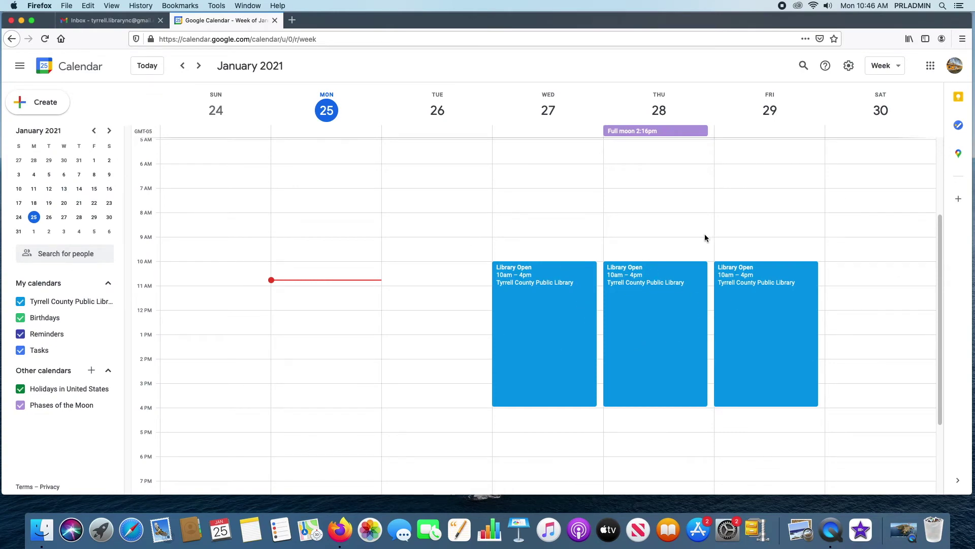
- Browse the Feb 1 and Feb 8 weeks, then return to January 27 and open Wednesday's Library Open details
left_click(34, 232)
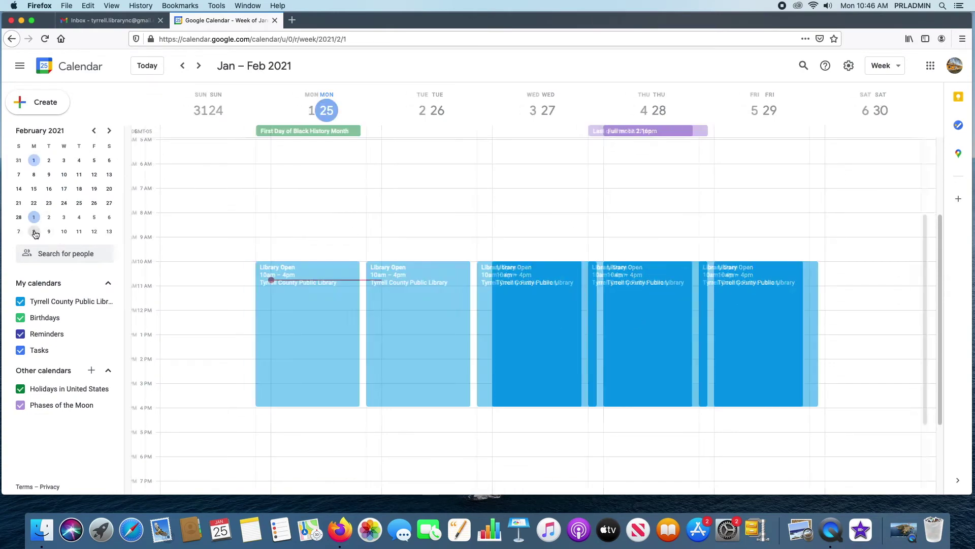
left_click(34, 175)
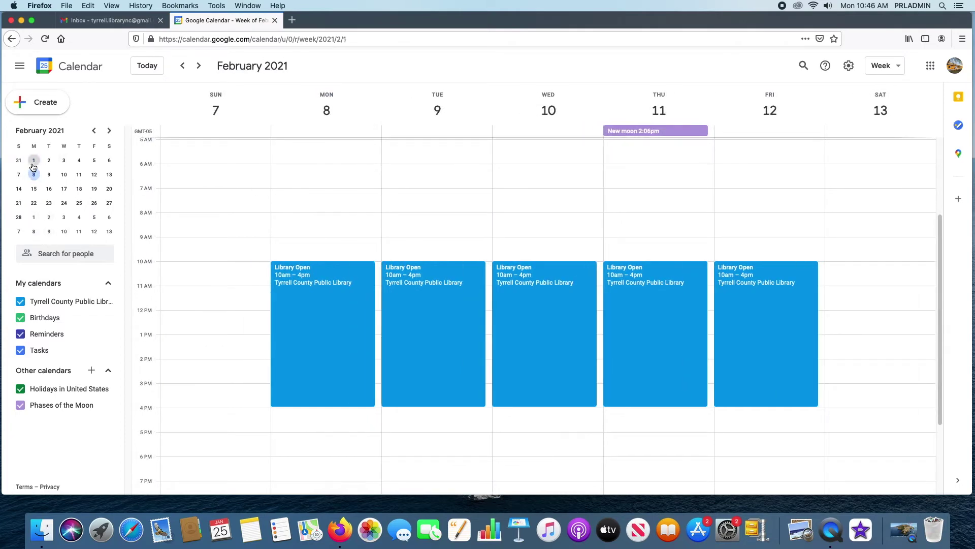
left_click(33, 160)
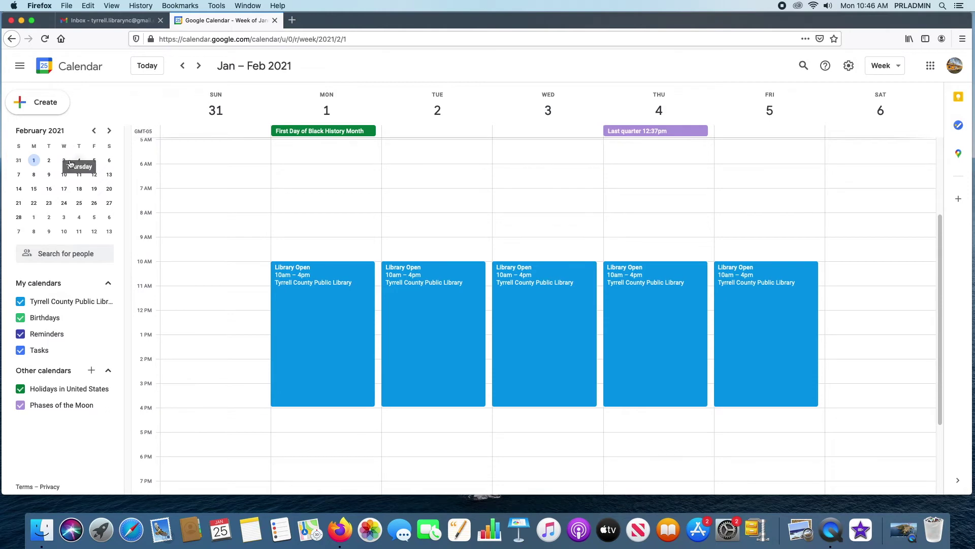
left_click(94, 131)
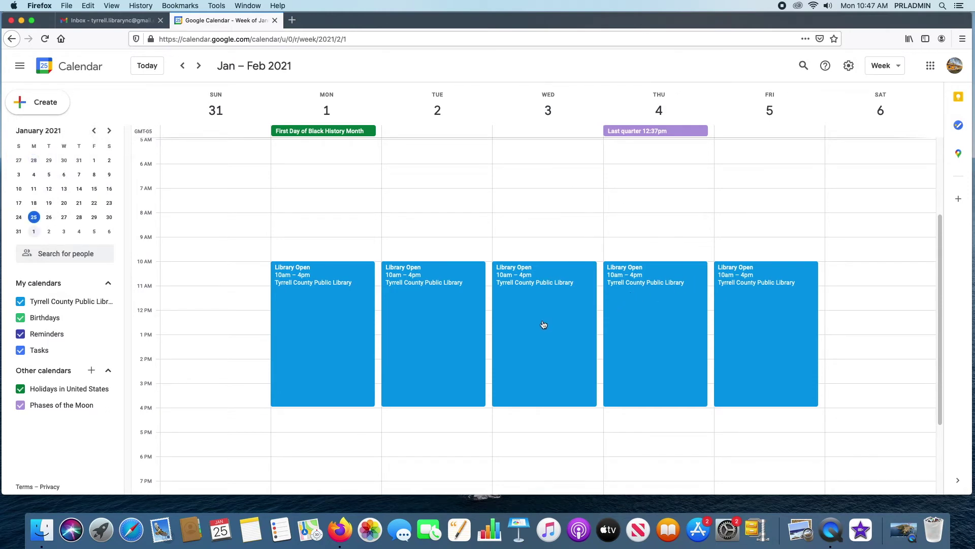
left_click(72, 219)
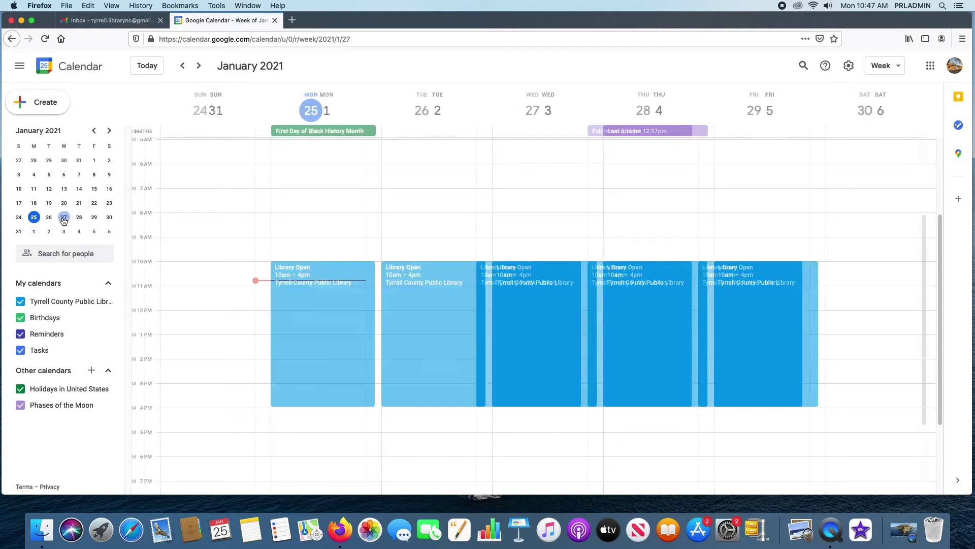
left_click(522, 305)
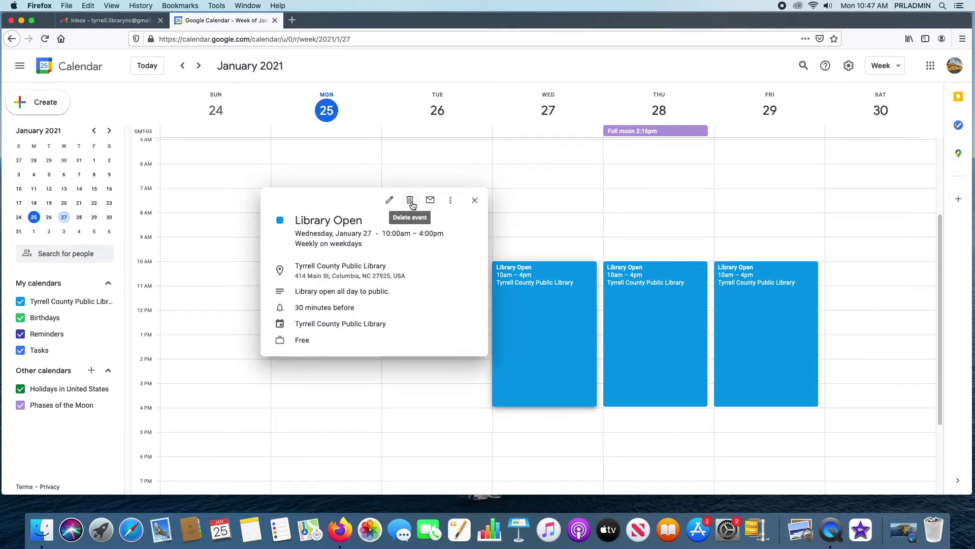
- Change Library Open to 'Does not repeat' and save, then start and cancel a new untitled event
left_click(390, 201)
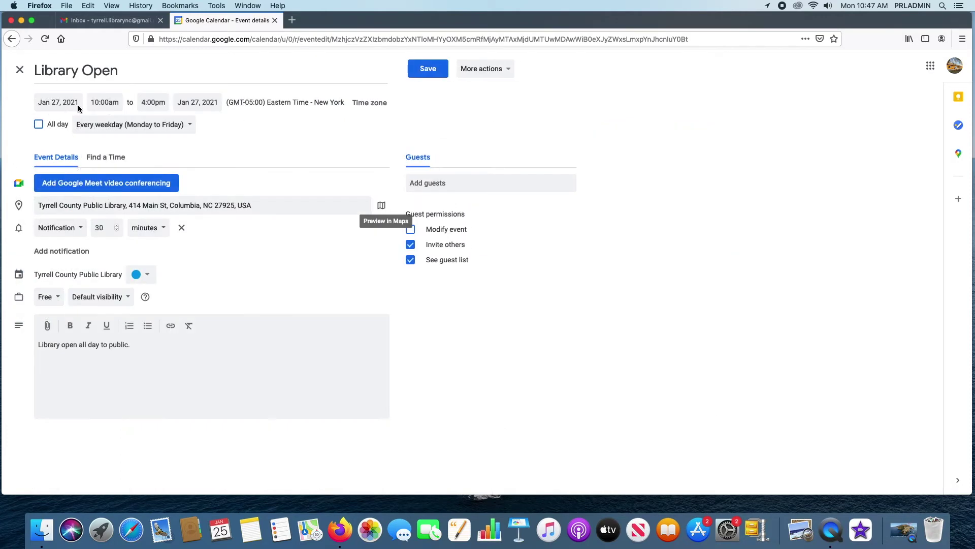
left_click(159, 125)
left_click(136, 72)
left_click(415, 70)
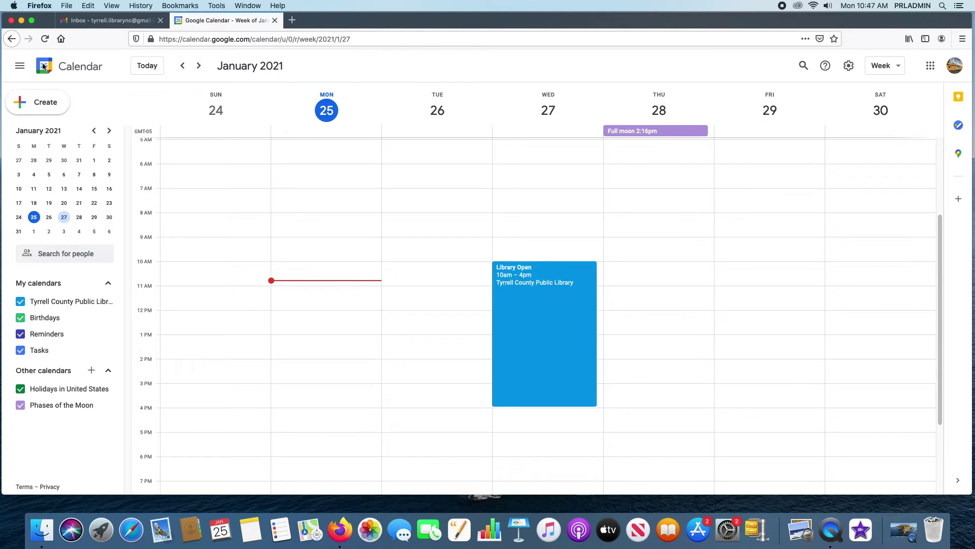
left_click(40, 102)
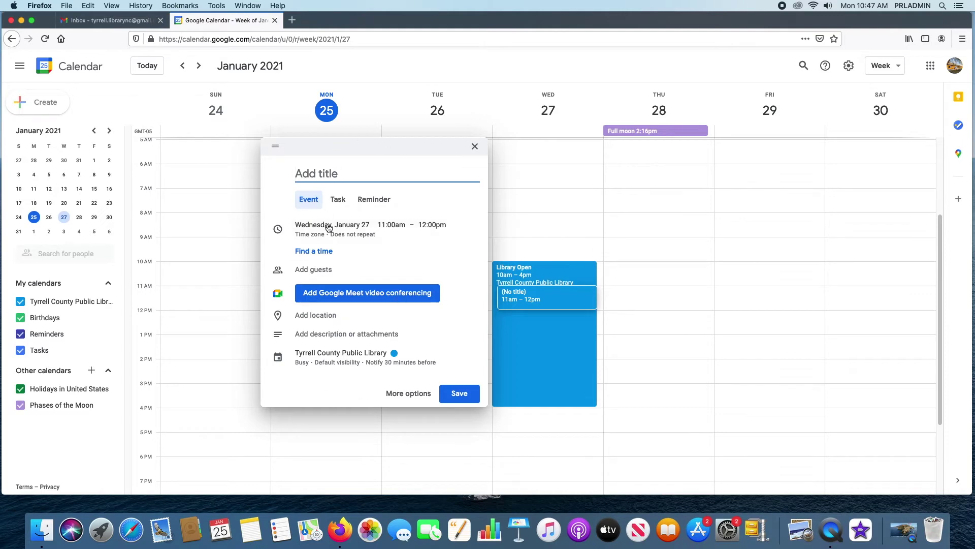
left_click(474, 146)
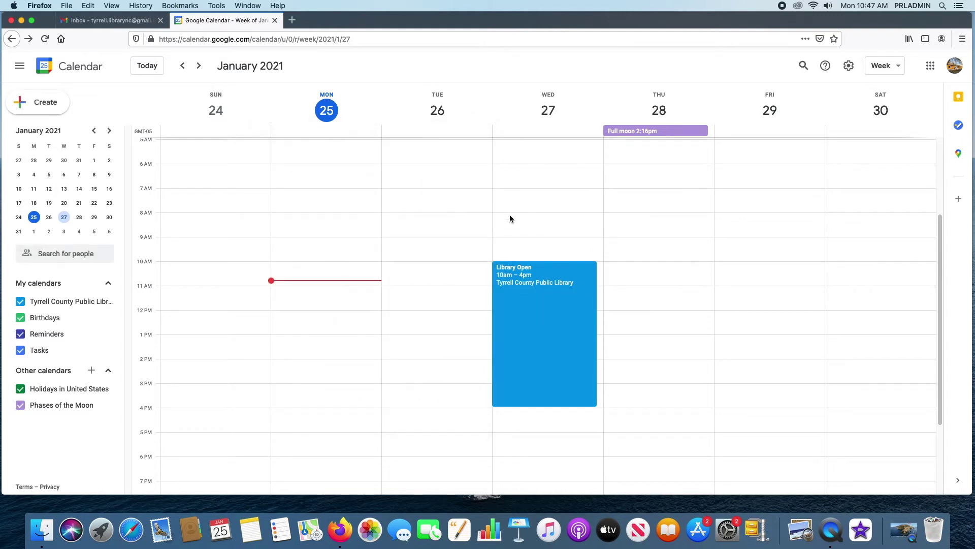
left_click(546, 298)
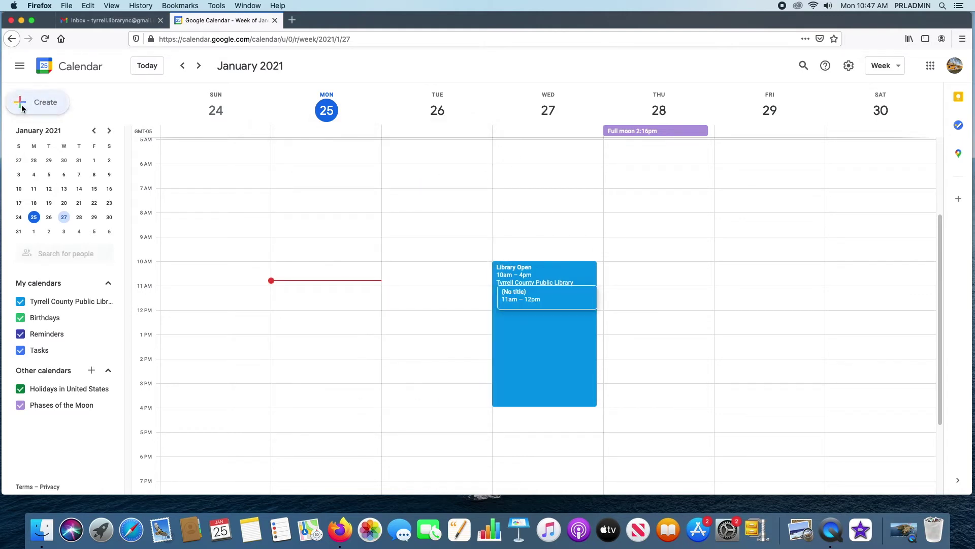
left_click(335, 199)
left_click(376, 200)
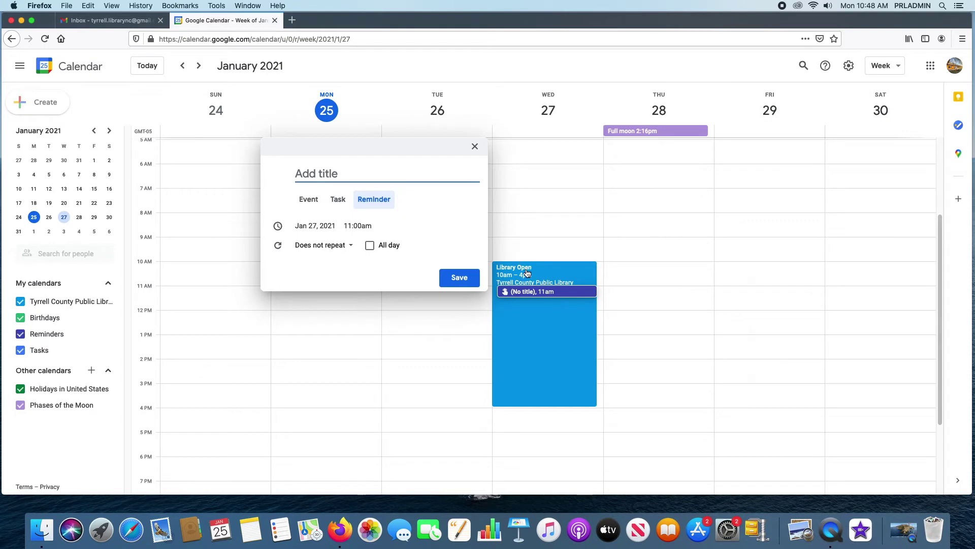
mouse_move(526, 276)
left_click(474, 147)
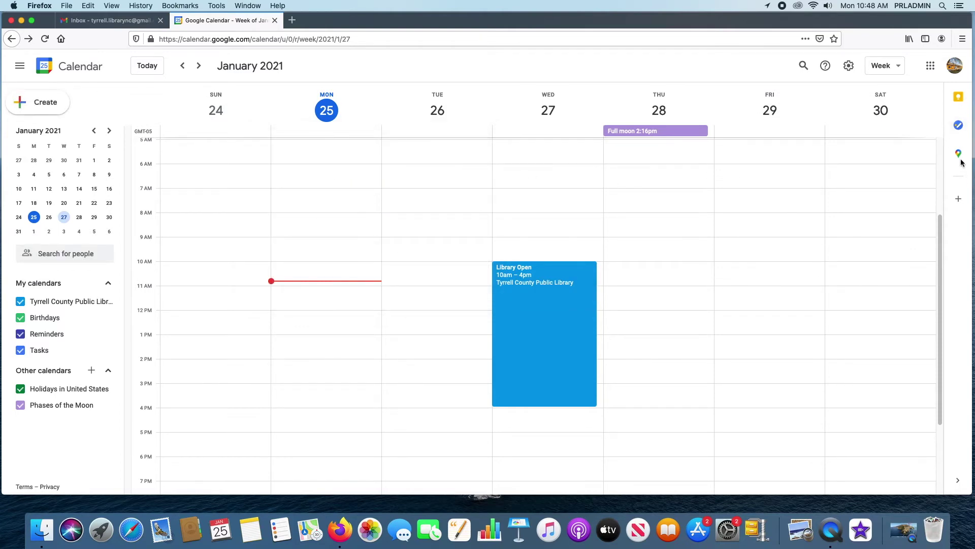
left_click(960, 127)
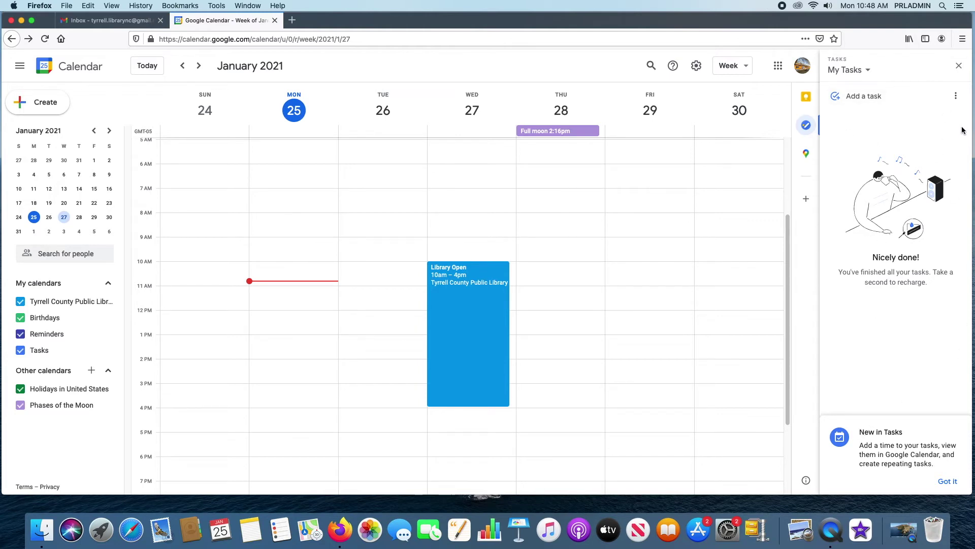
left_click(807, 97)
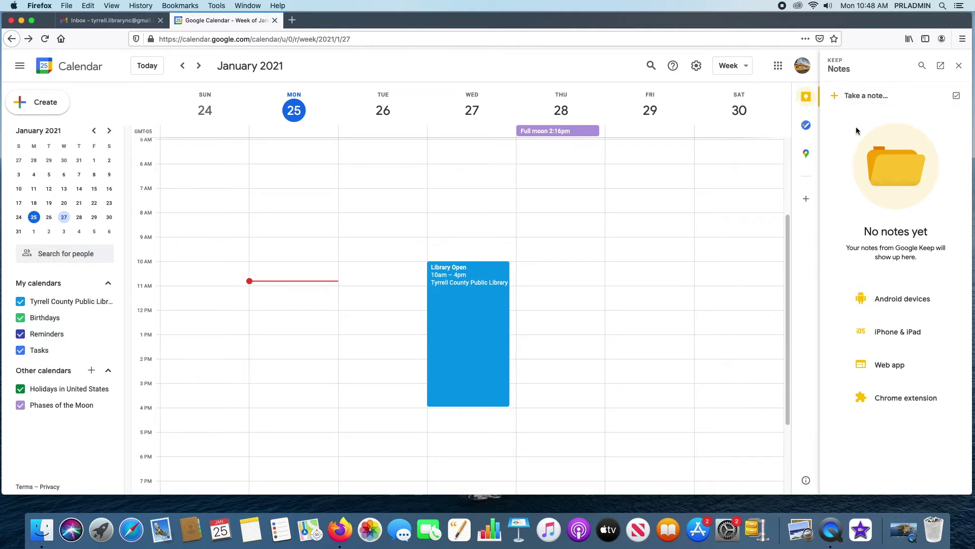
left_click(807, 154)
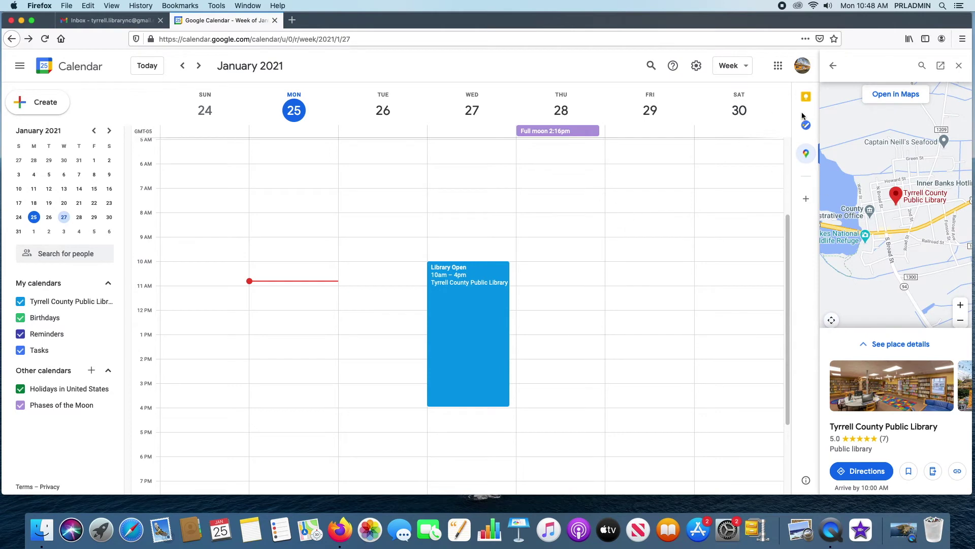
left_click(959, 66)
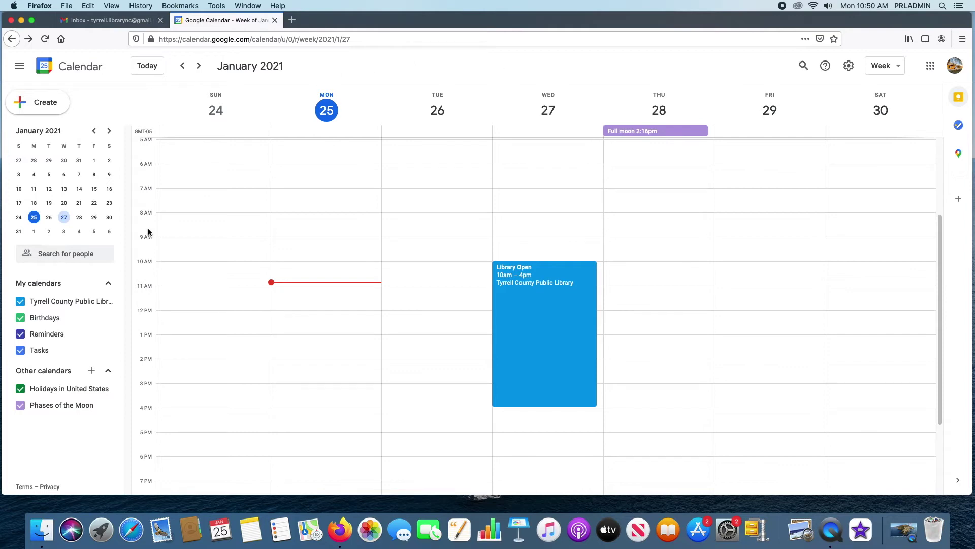
- Look over the Calendar general settings, return to the week view, and close the Calendar tab
left_click(849, 66)
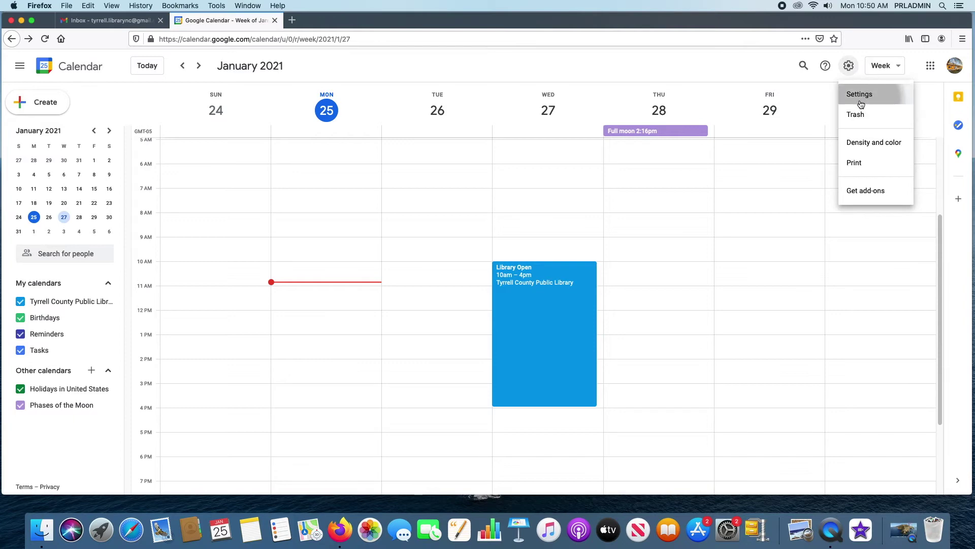
left_click(858, 96)
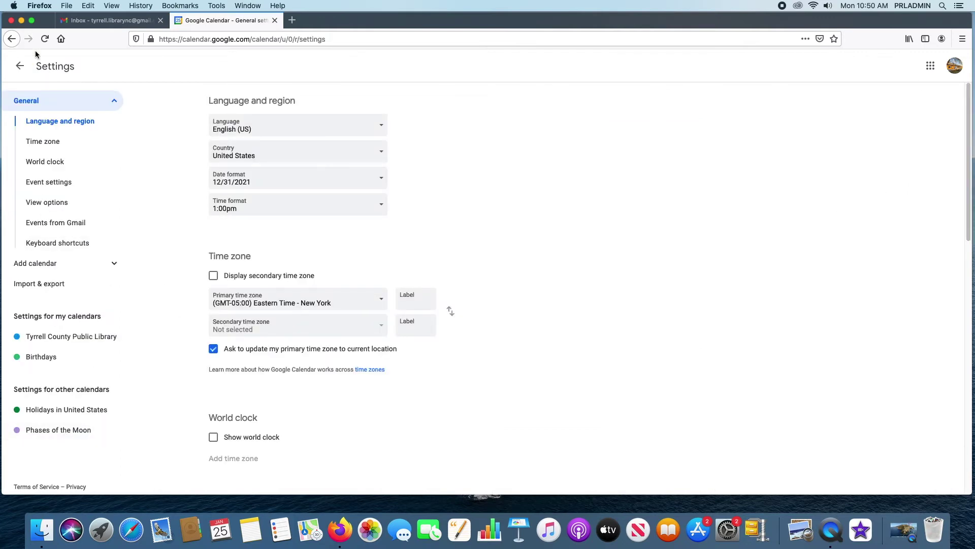
left_click(20, 66)
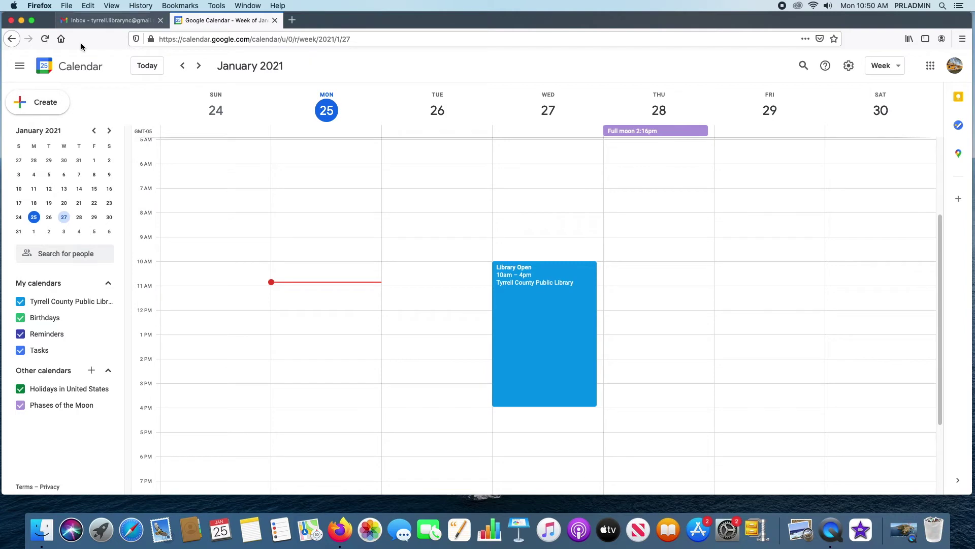
left_click(275, 21)
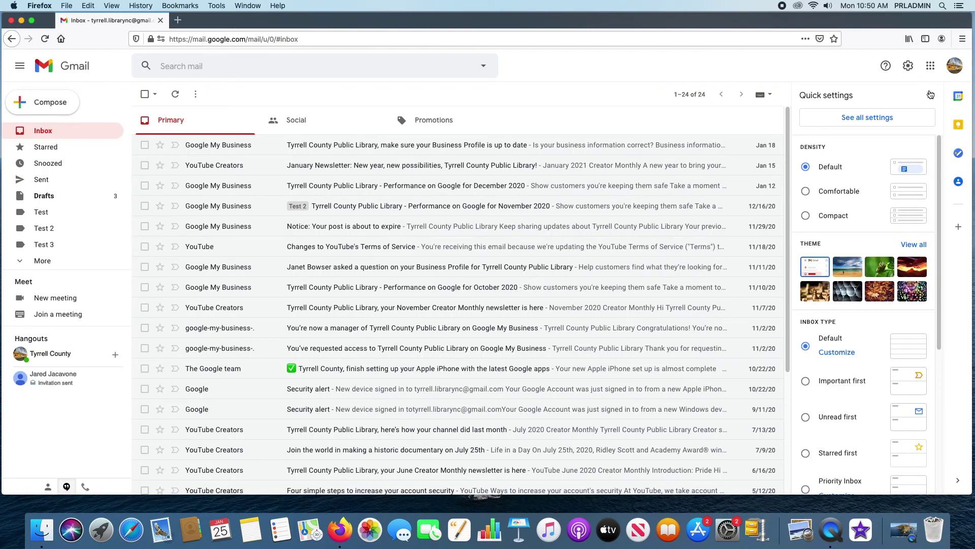
- Dismiss Gmail's Quick settings and launch Drive from the Google apps grid
left_click(931, 95)
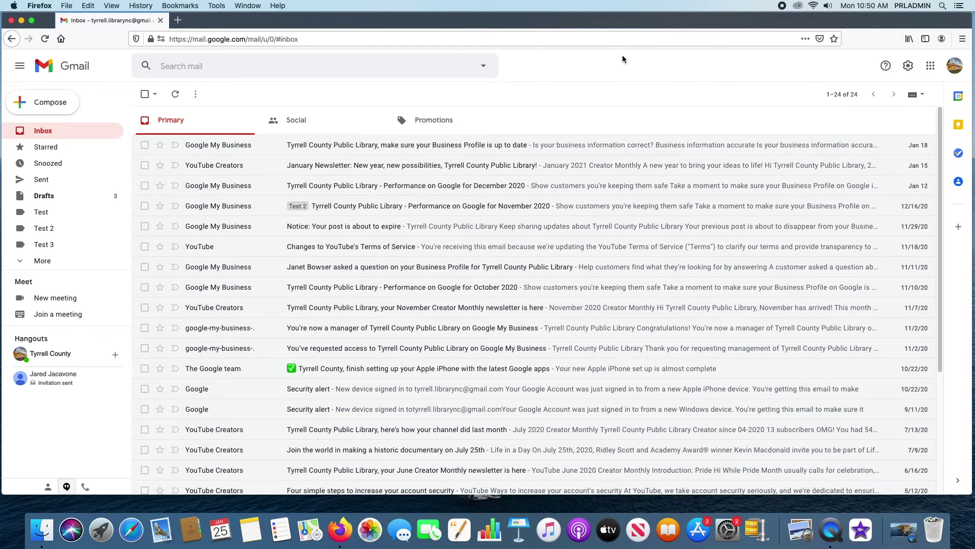
left_click(932, 66)
left_click(887, 257)
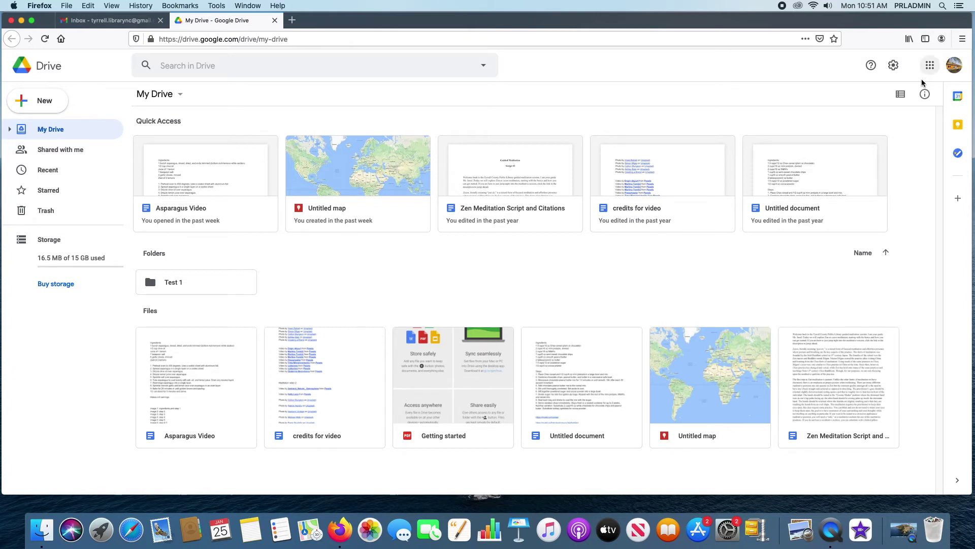
- Switch the file view to list and back to grid, then preview the Asparagus Video document
left_click(902, 95)
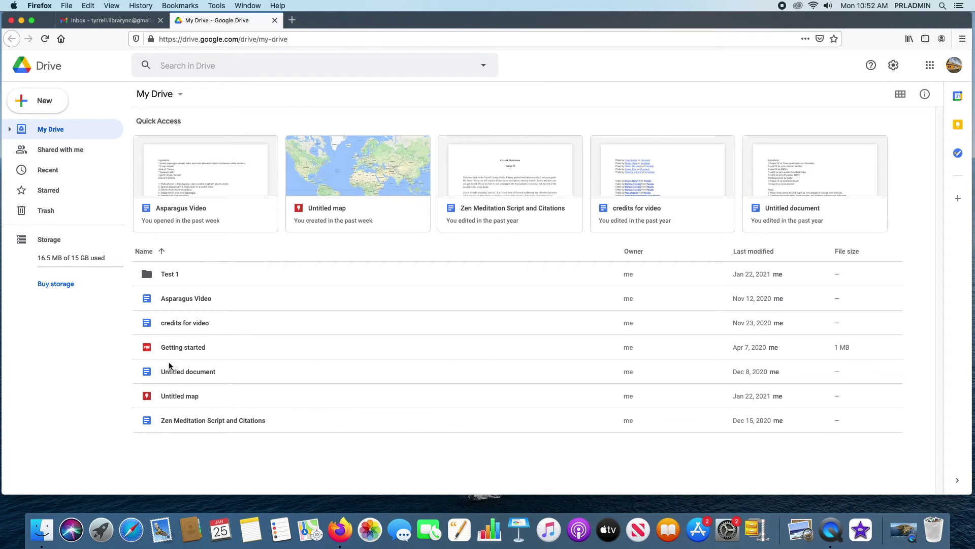
left_click(236, 202)
left_click(901, 94)
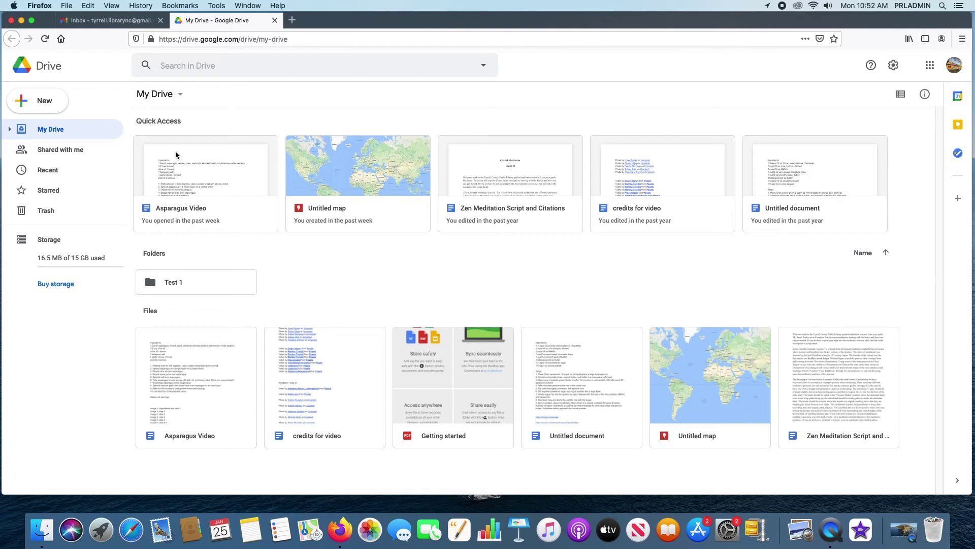
right_click(210, 148)
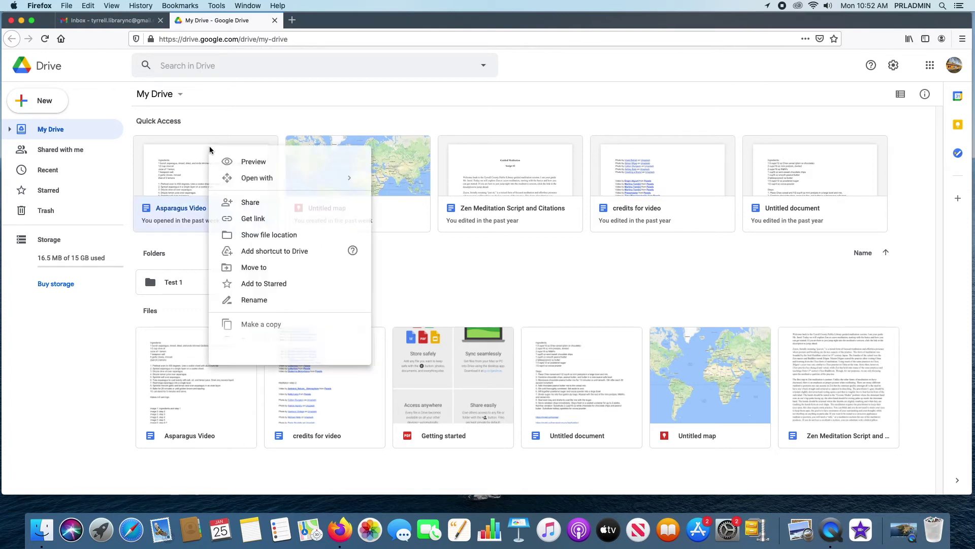
left_click(263, 168)
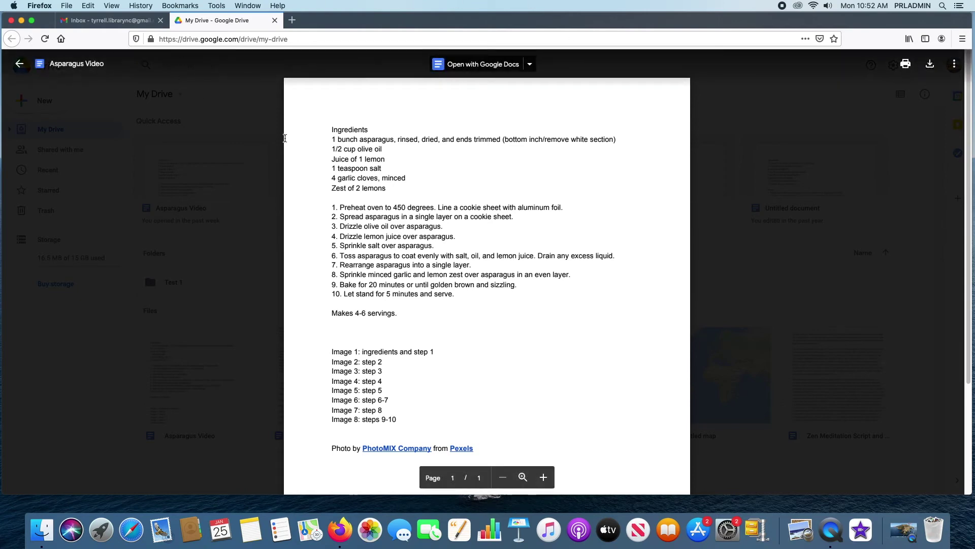
- Reopen the Asparagus Video preview and look over its 'Open with' app list
left_click(9, 70)
right_click(176, 168)
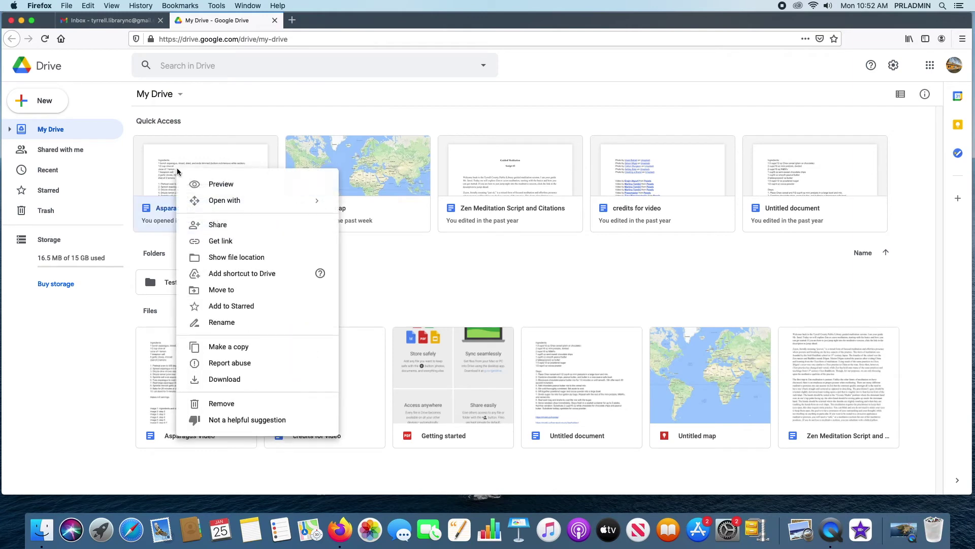
left_click(209, 186)
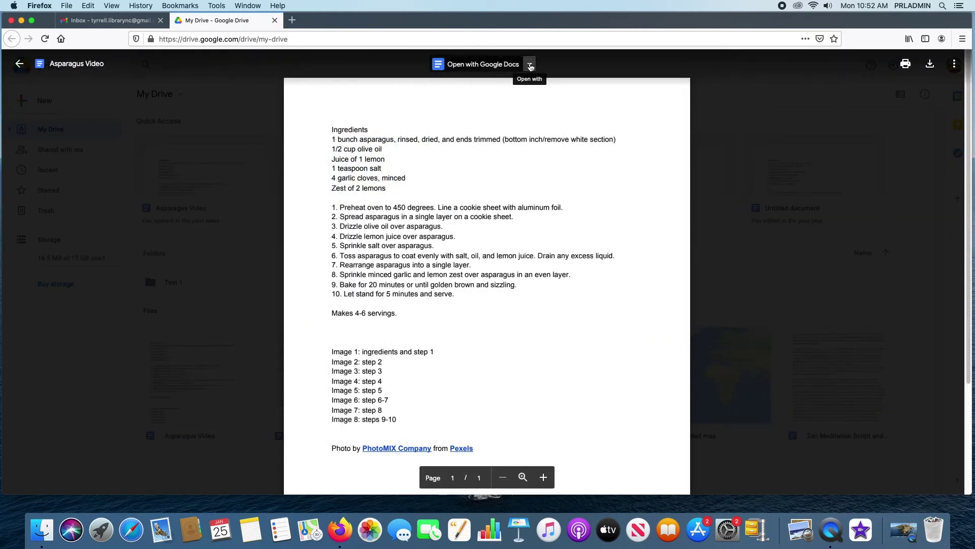
left_click(530, 66)
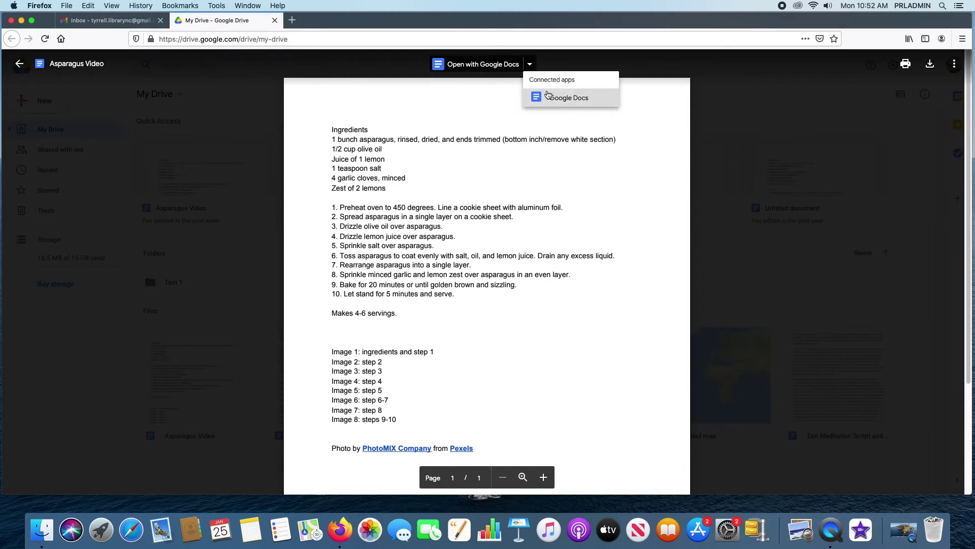
left_click(470, 161)
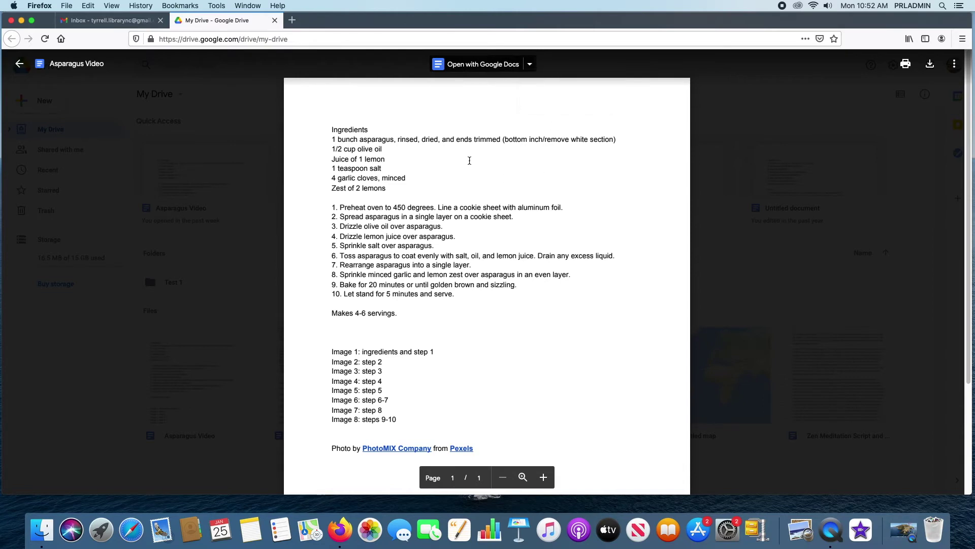
- Open Asparagus Video in Google Docs, close that tab, and exit the preview
left_click(460, 65)
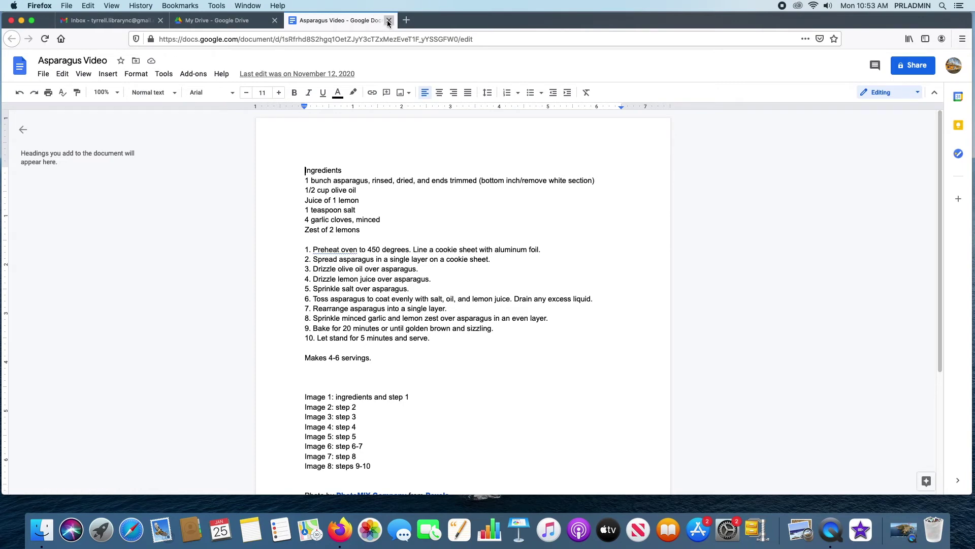
left_click(389, 21)
left_click(19, 64)
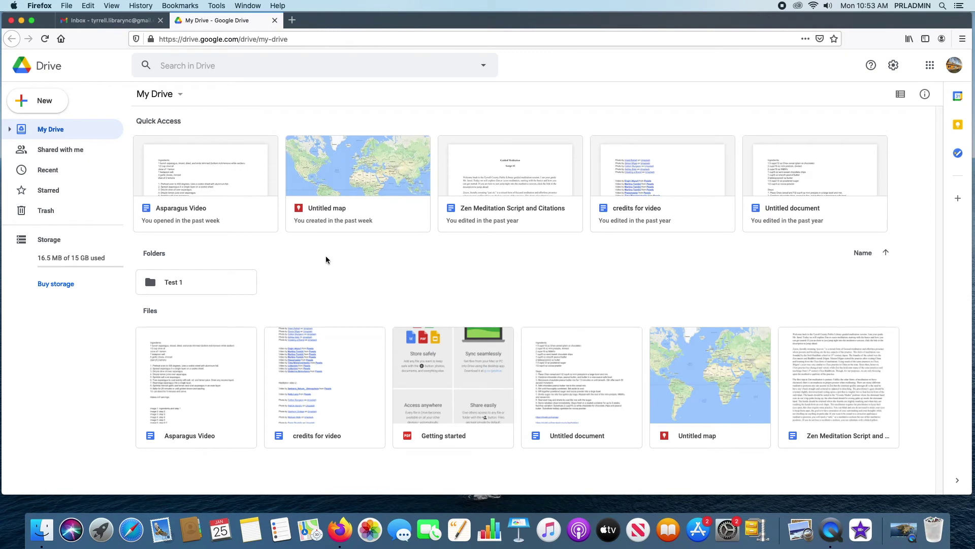
- Dismiss the Asparagus Video actions menu and choose Share for the Getting started PDF
right_click(199, 148)
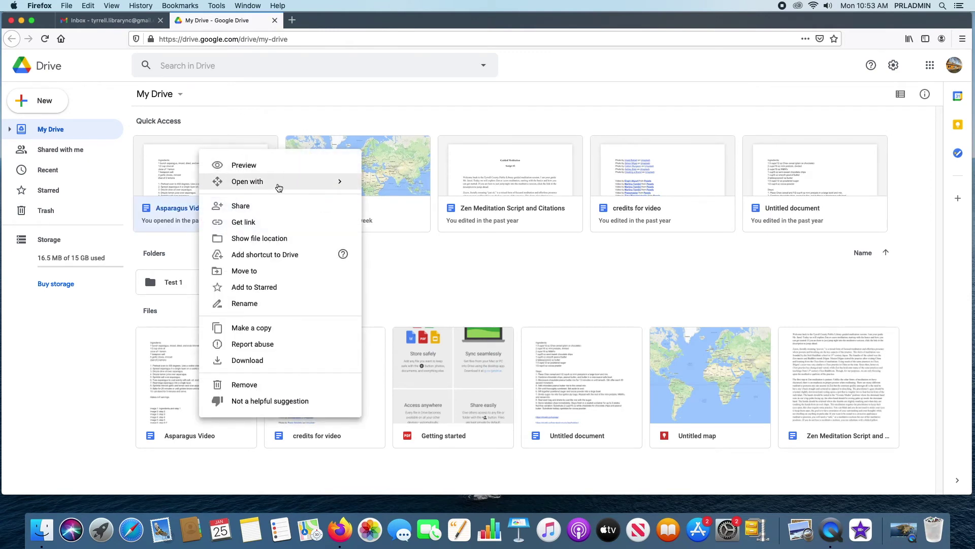
mouse_move(278, 188)
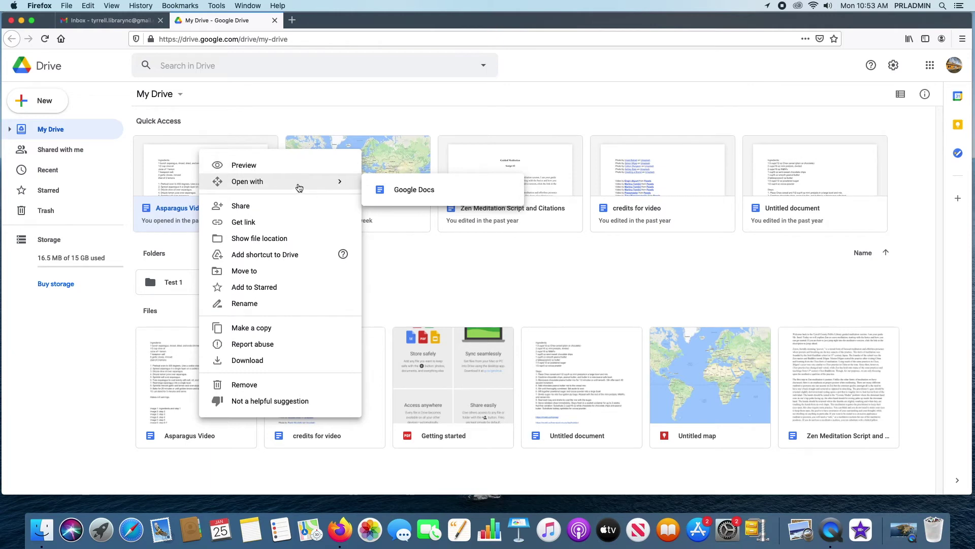
left_click(464, 257)
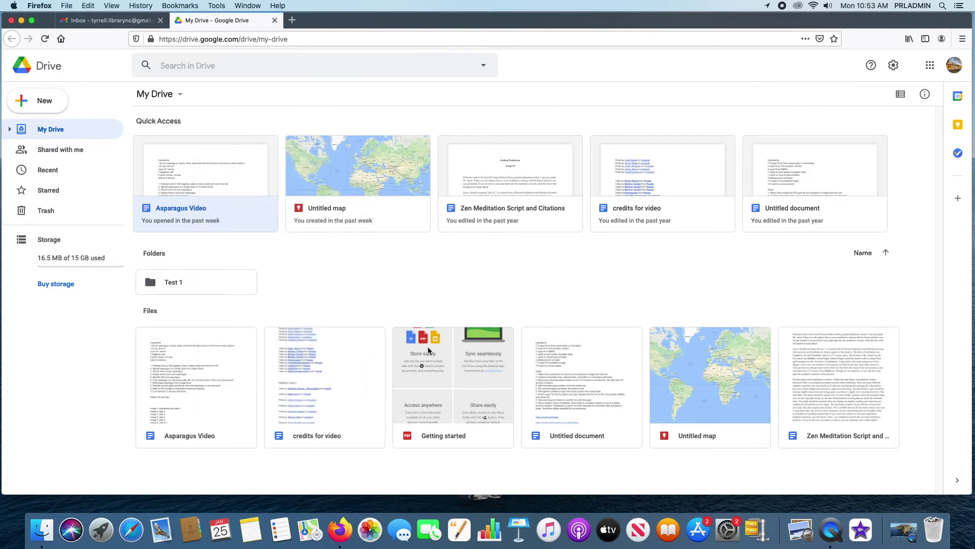
right_click(428, 346)
mouse_move(498, 99)
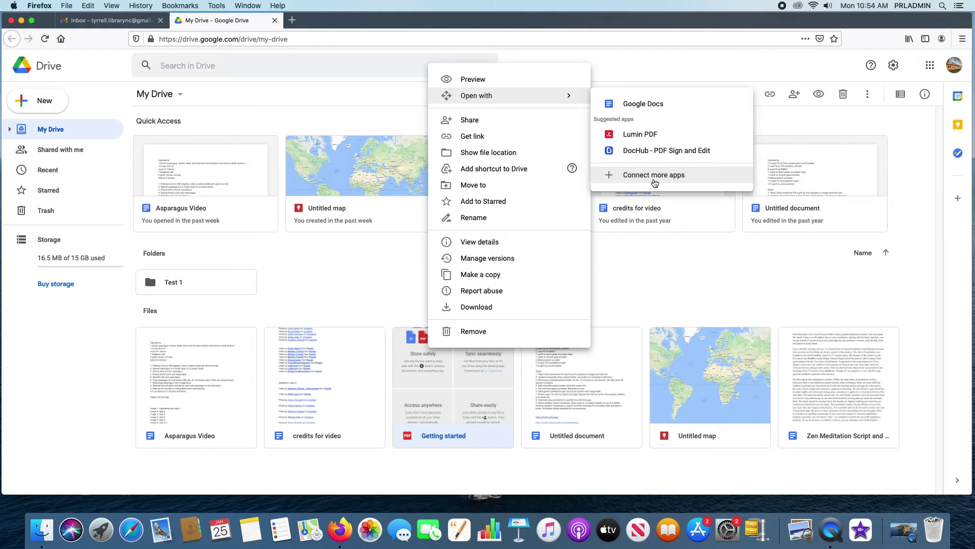
left_click(479, 127)
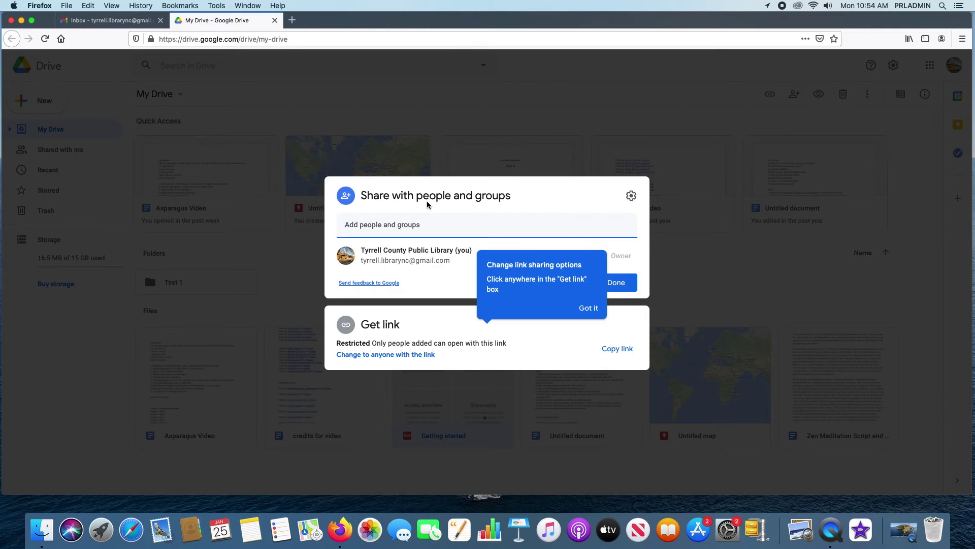
- Expand the link-sharing and share-with-people options, then close the dialog, leaving access Restricted
left_click(534, 197)
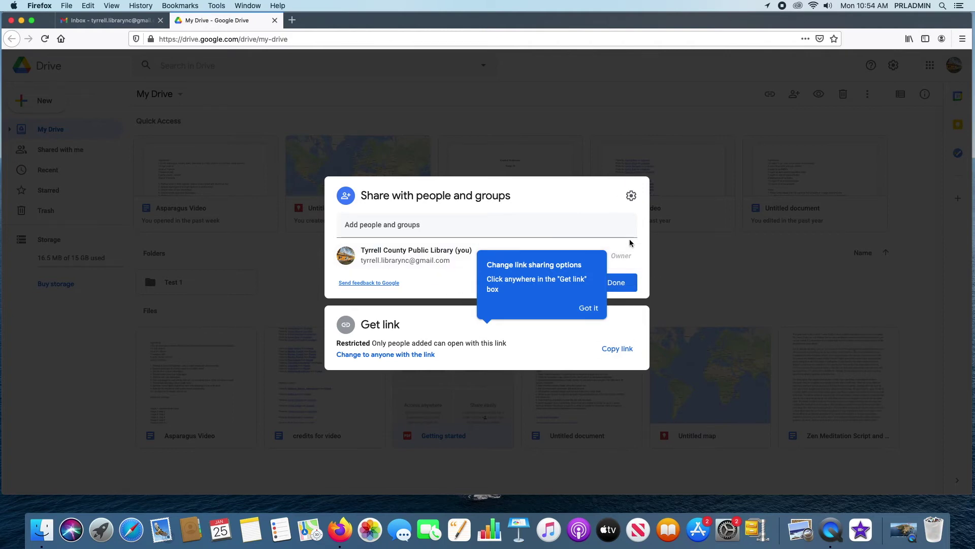
left_click(550, 355)
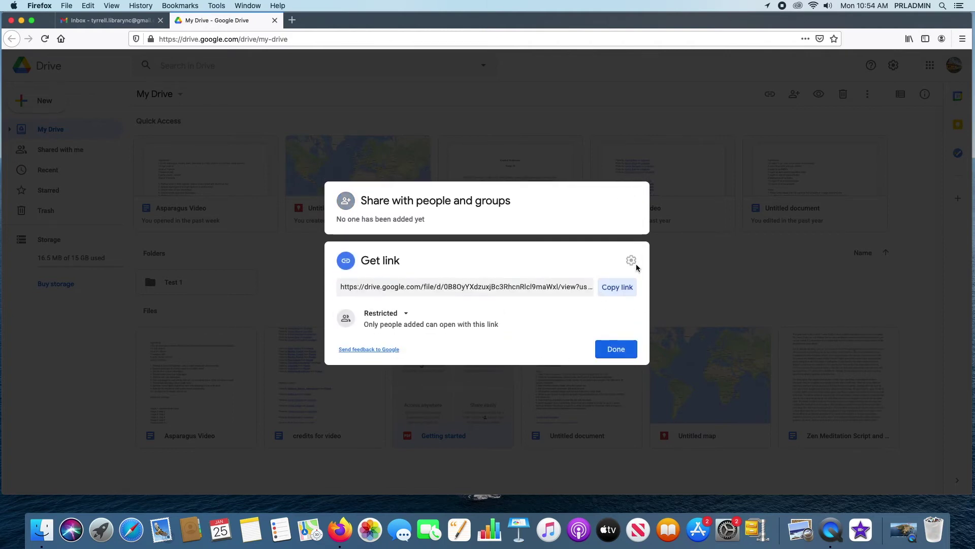
left_click(517, 209)
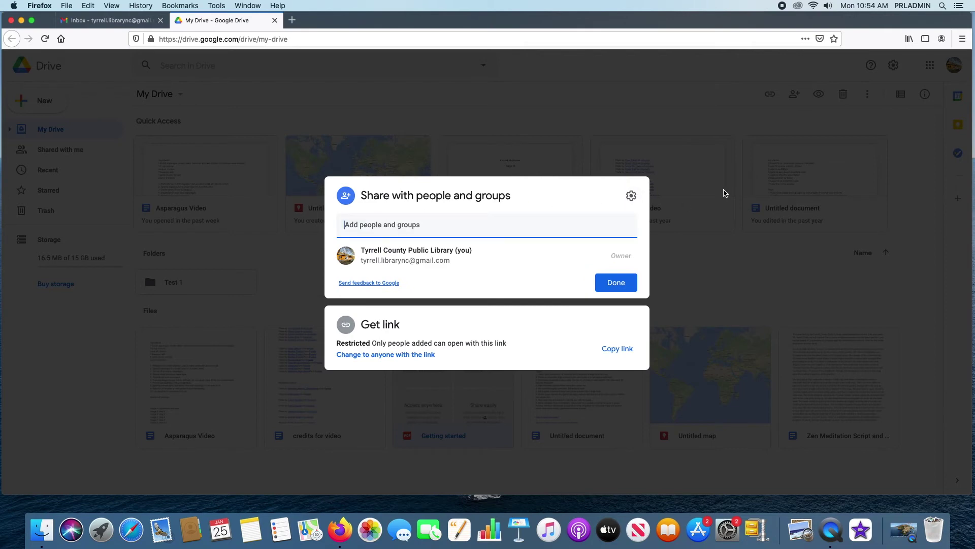
left_click(186, 250)
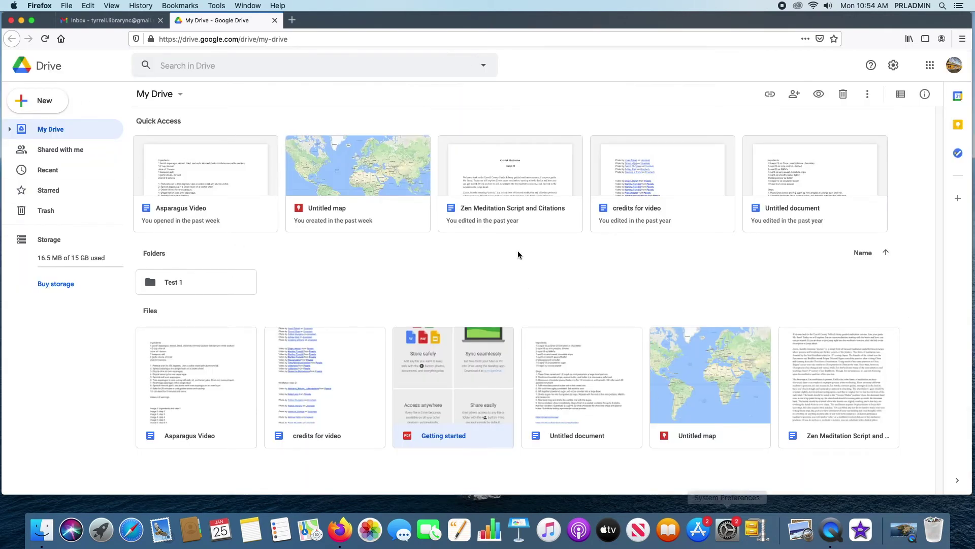
- Choose Share for Asparagus Video and enter a colleague's e-mail address as the recipient
right_click(215, 160)
left_click(252, 215)
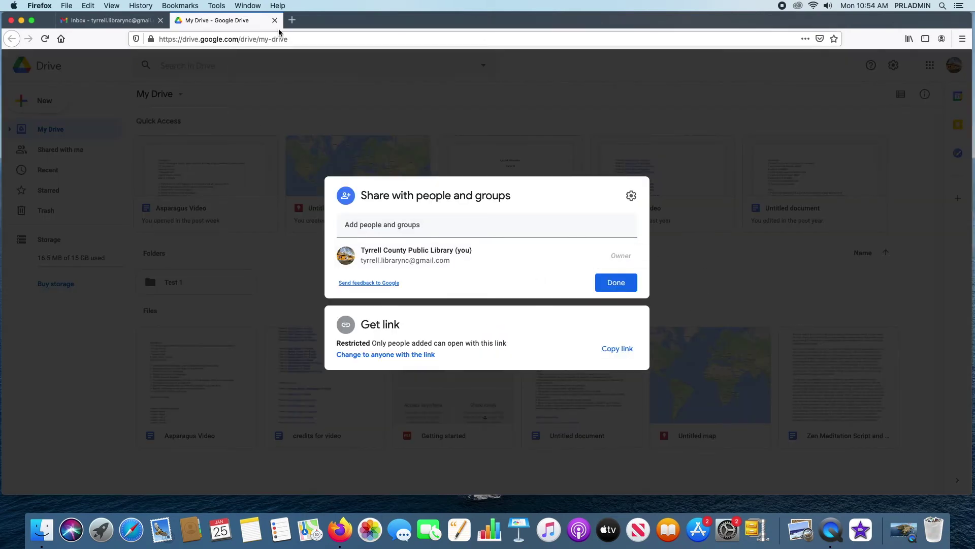
left_click(422, 224)
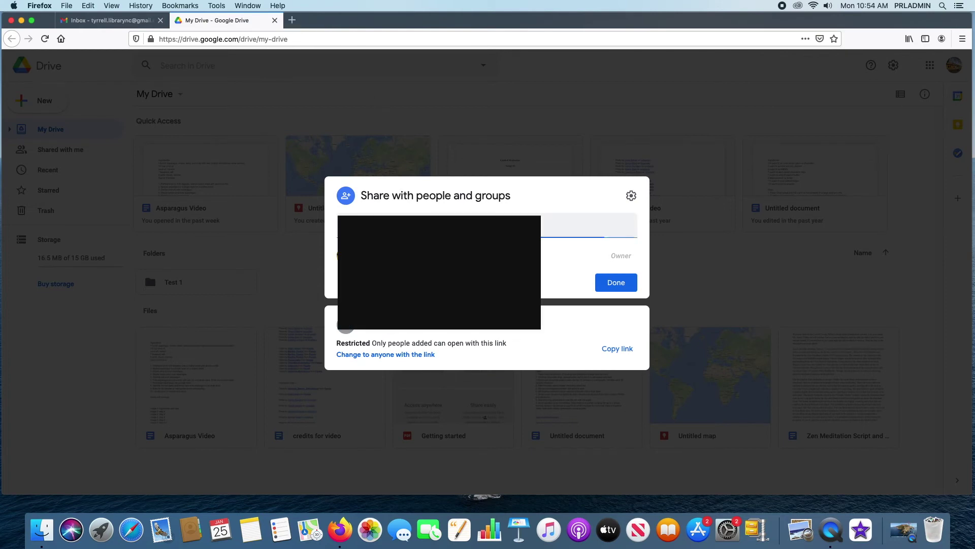
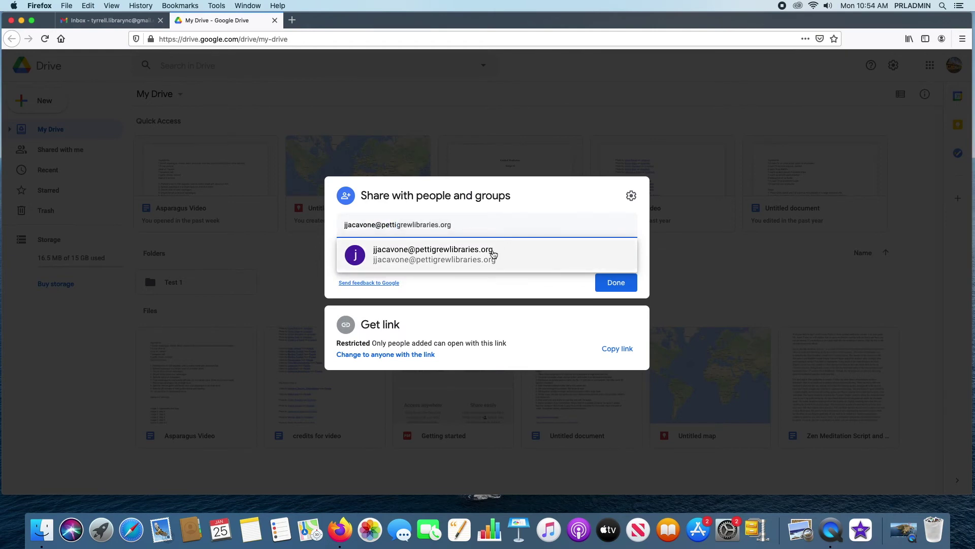
- Pick the suggested contact and view the Viewer, Commenter and Editor role choices
left_click(494, 252)
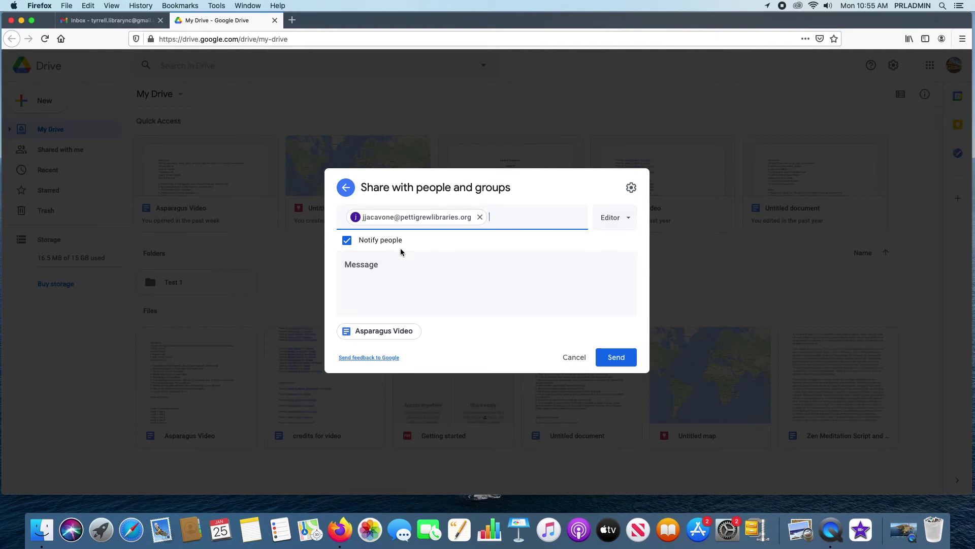
left_click(618, 222)
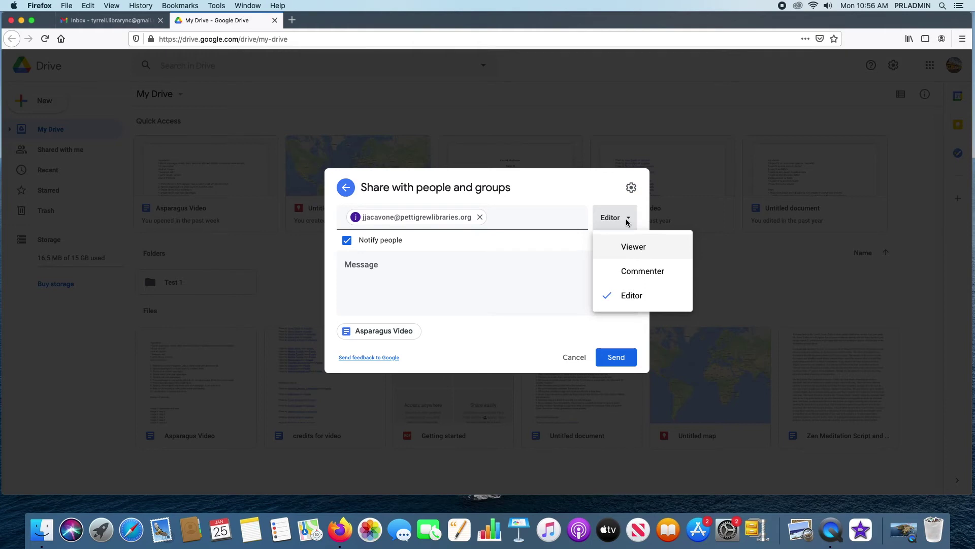
- Discard the pending recipient, then copy the Asparagus Video share link and reveal its full URL
left_click(590, 186)
left_click(631, 187)
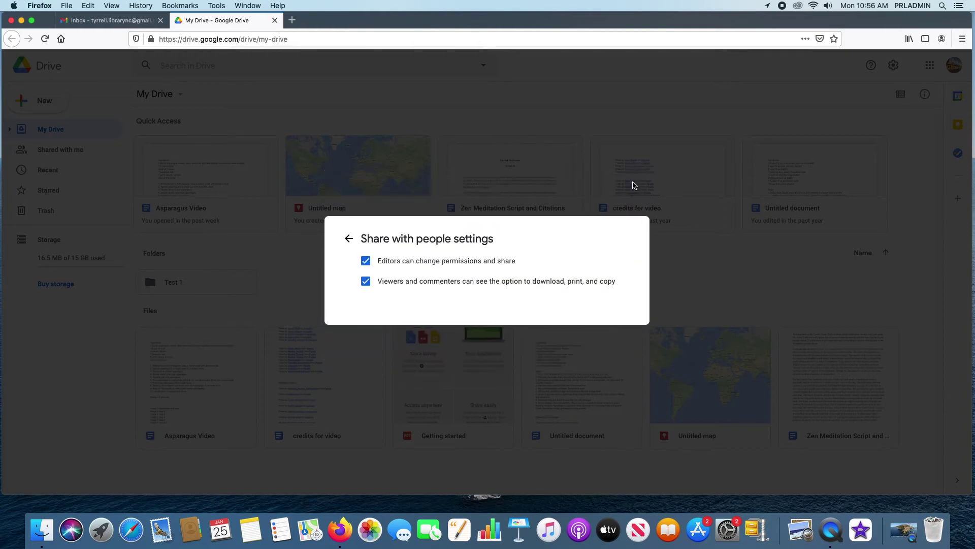
left_click(348, 239)
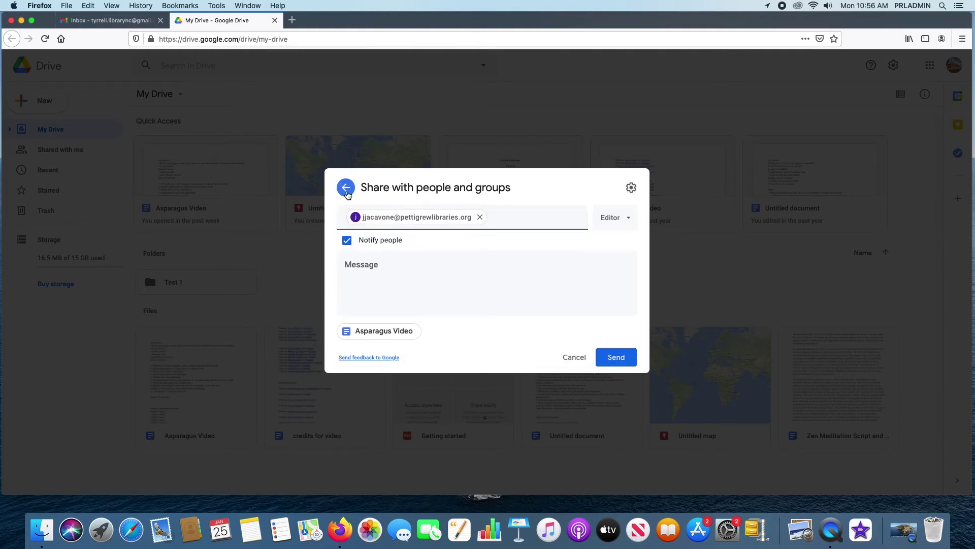
left_click(346, 188)
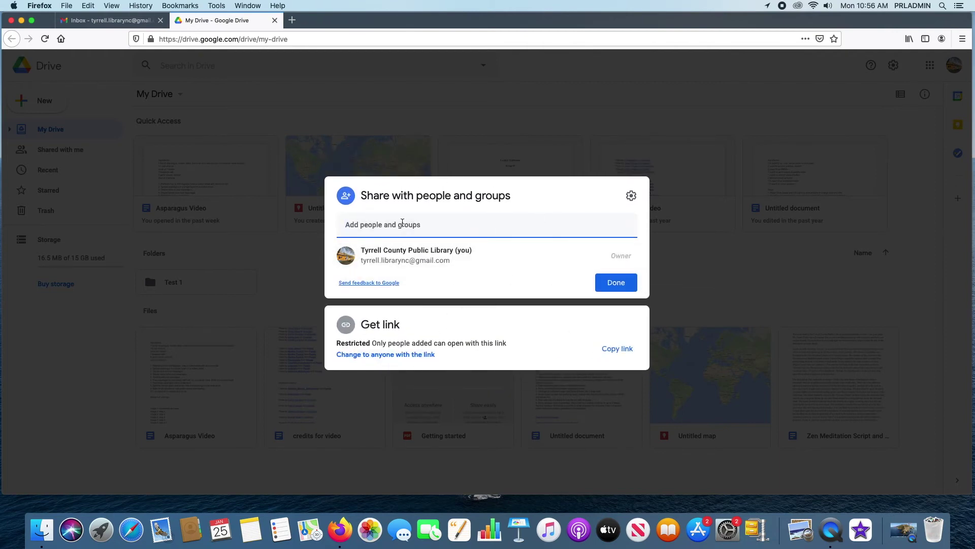
left_click(617, 349)
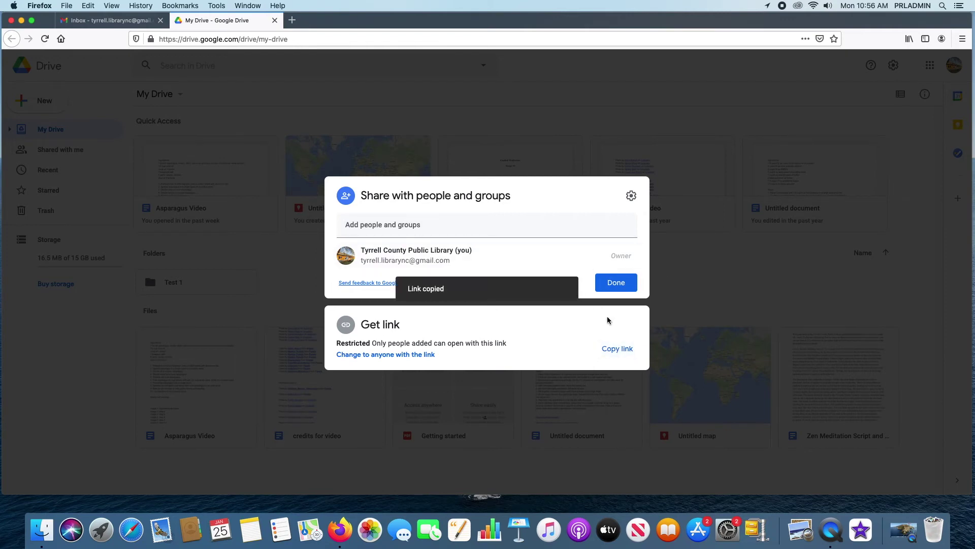
left_click(520, 322)
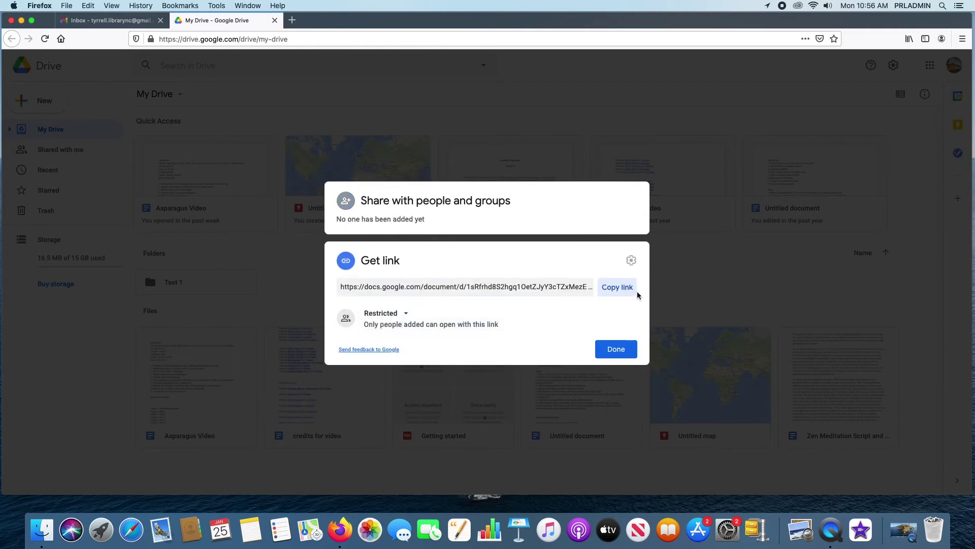
- Copy the Asparagus Video link again, keep link access Restricted to added people, and finish sharing
left_click(623, 290)
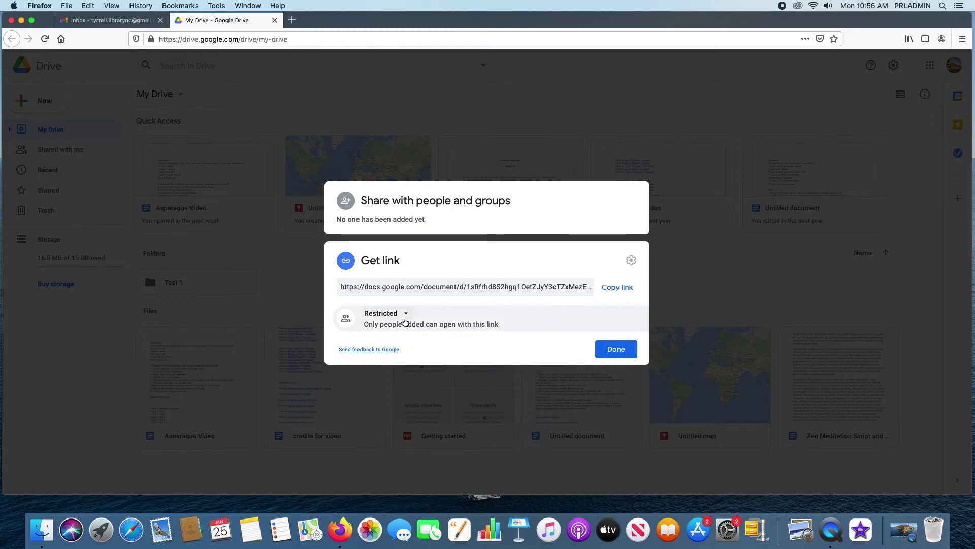
left_click(406, 315)
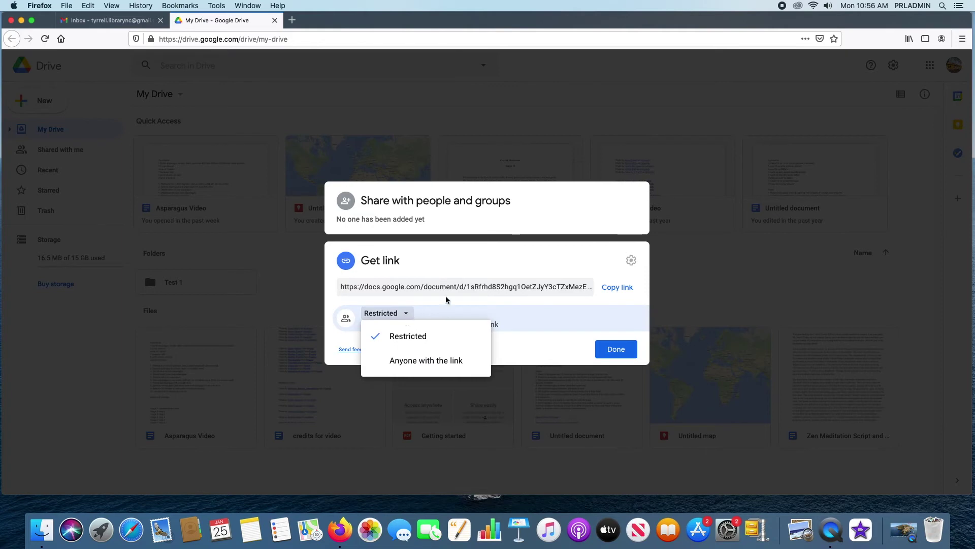
left_click(377, 333)
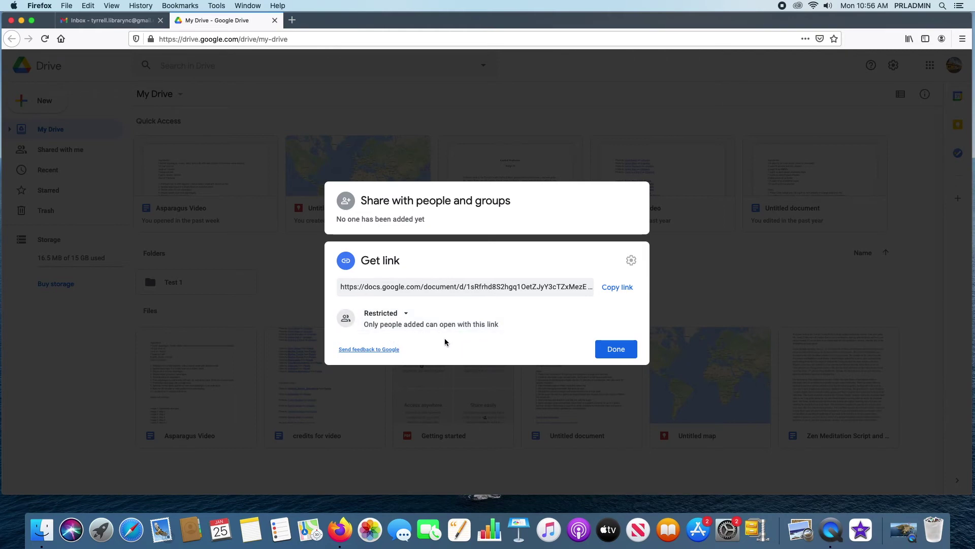
left_click(406, 314)
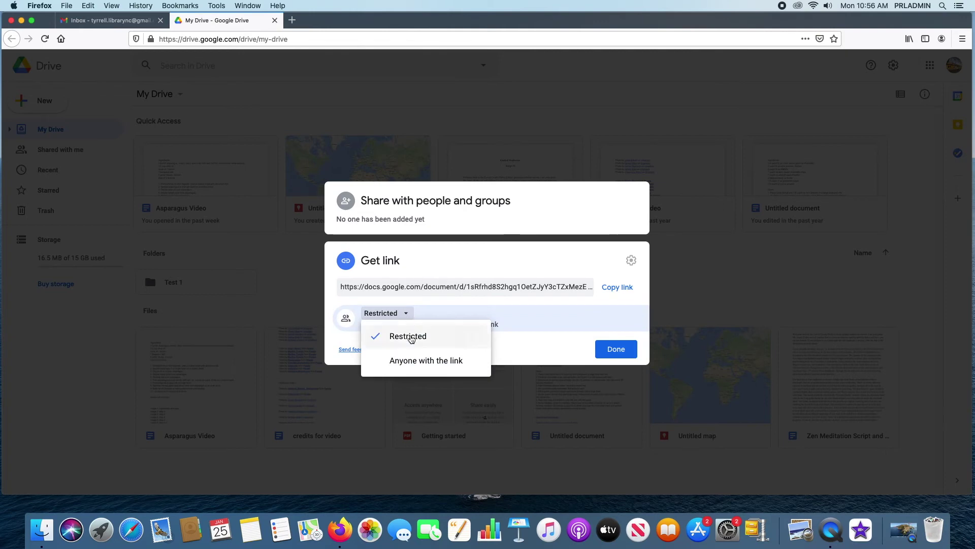
left_click(475, 338)
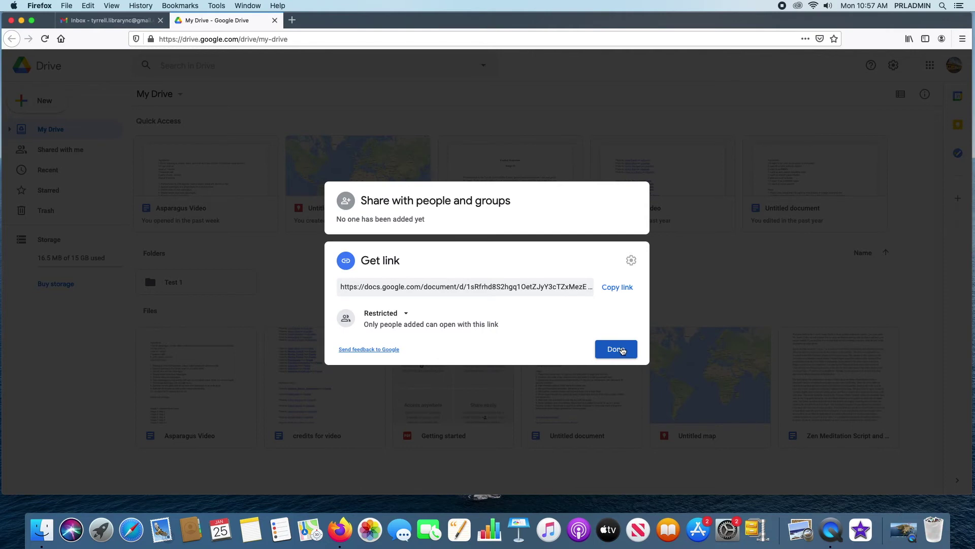
left_click(621, 350)
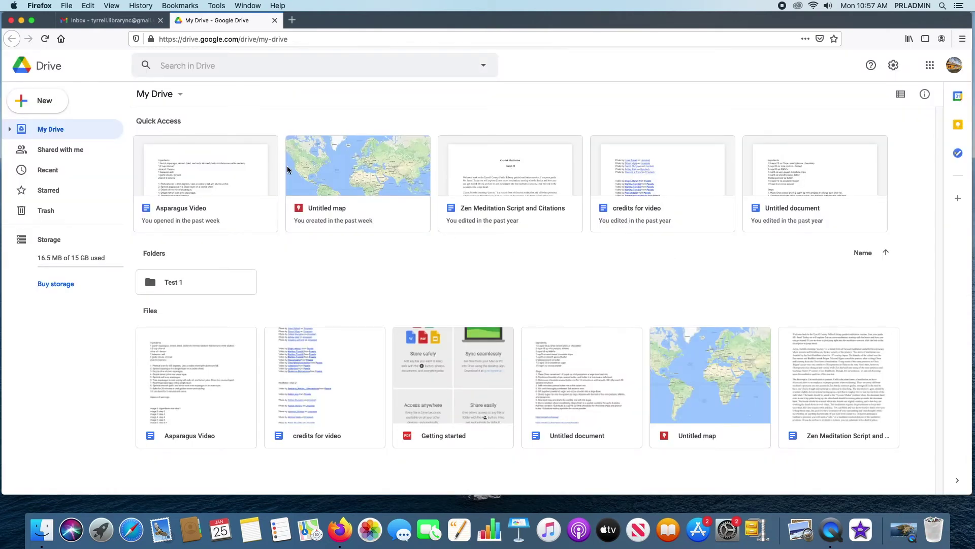
right_click(263, 155)
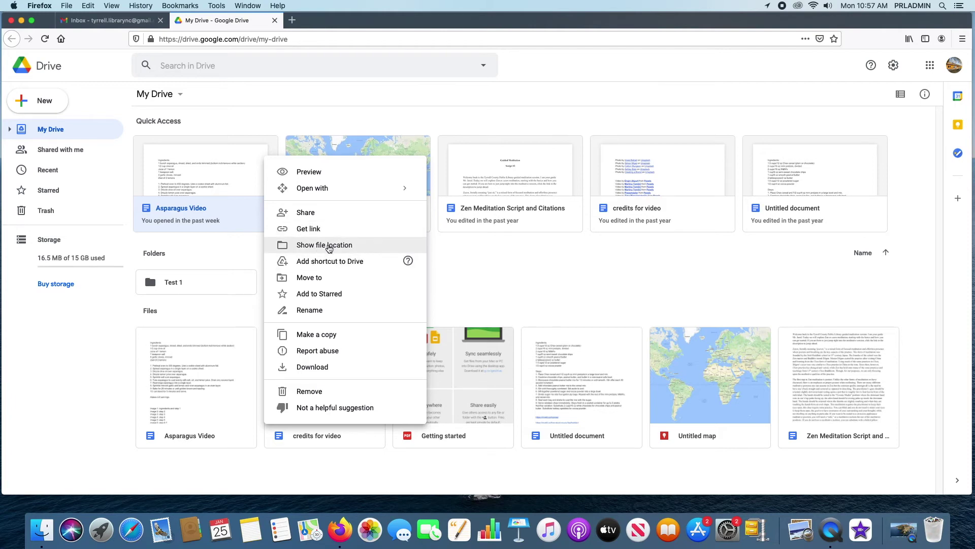
left_click(329, 246)
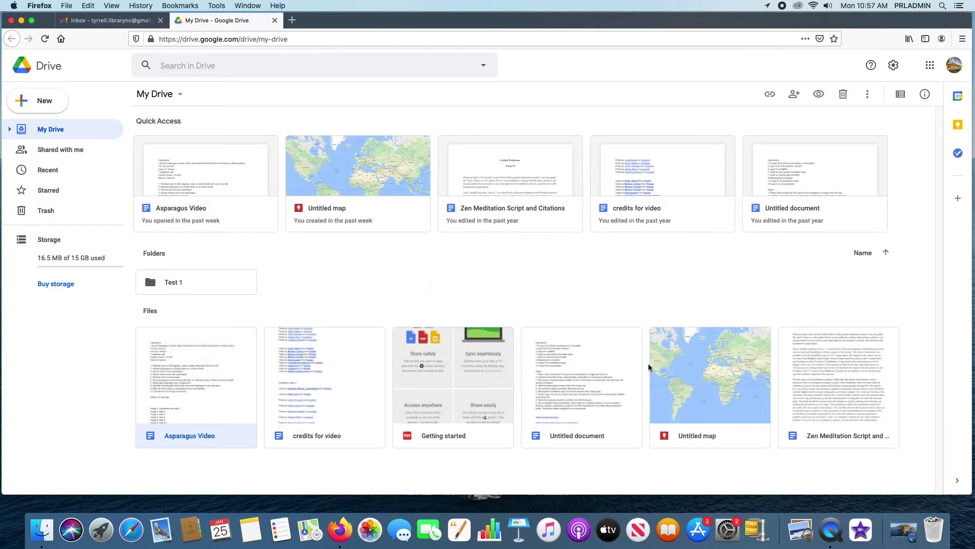
left_click(206, 170)
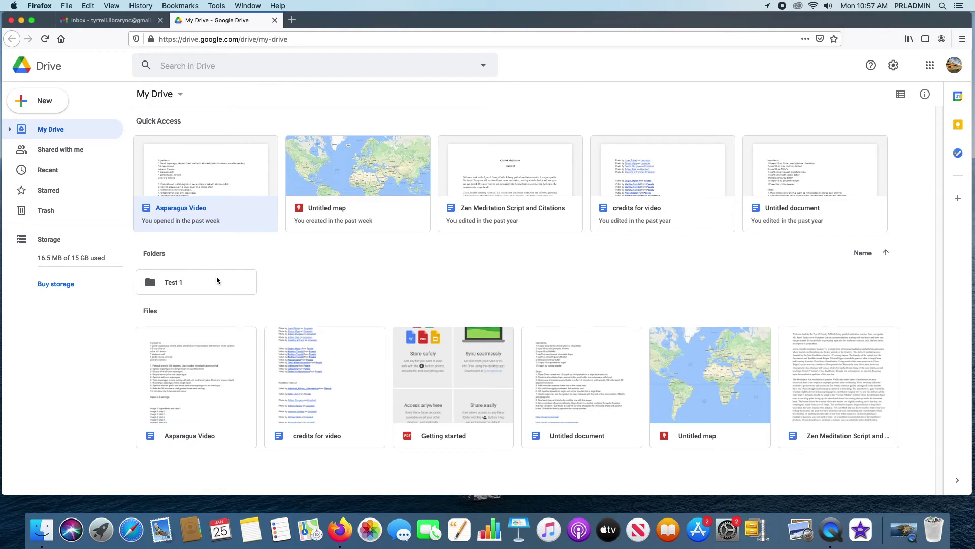
- Move Asparagus Video into the Test 1 folder under My Drive
right_click(201, 174)
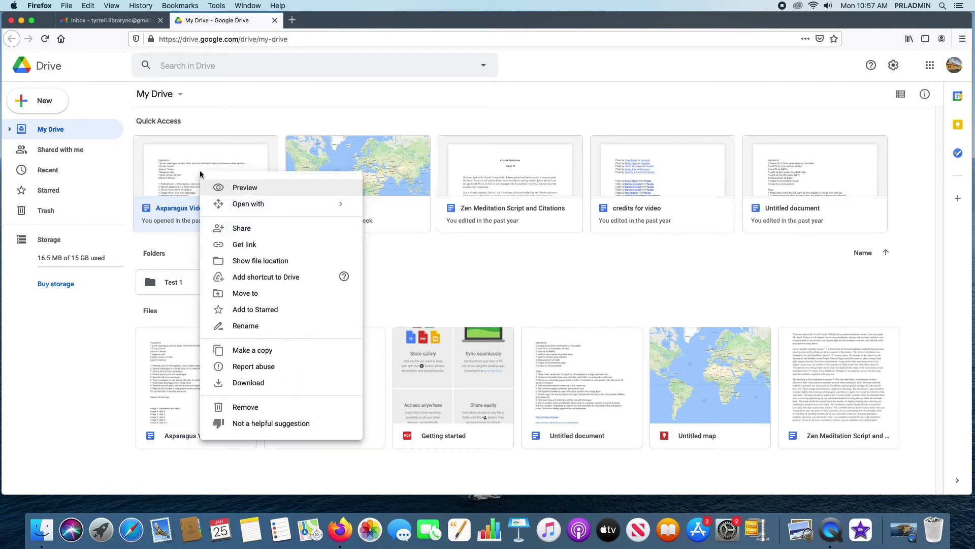
left_click(251, 299)
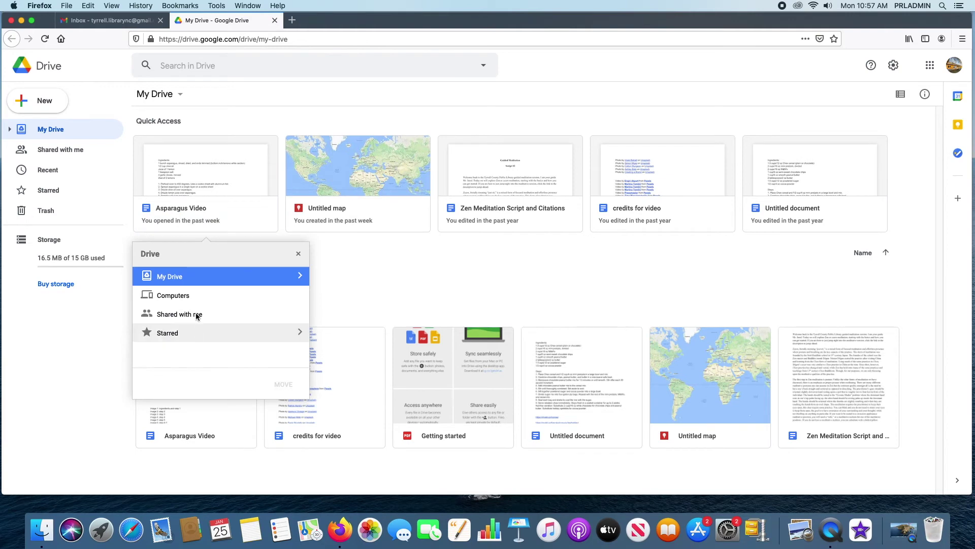
left_click(242, 276)
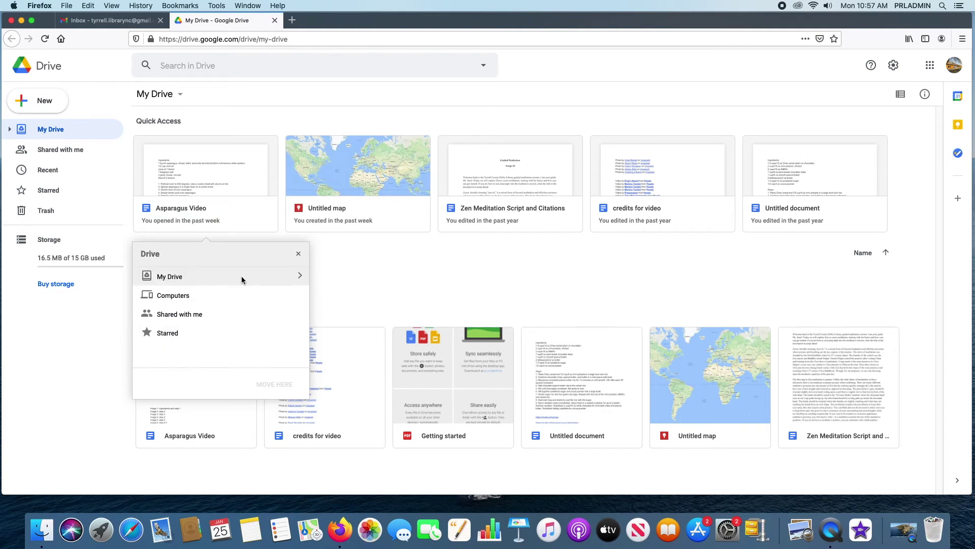
left_click(300, 275)
left_click(203, 277)
left_click(285, 385)
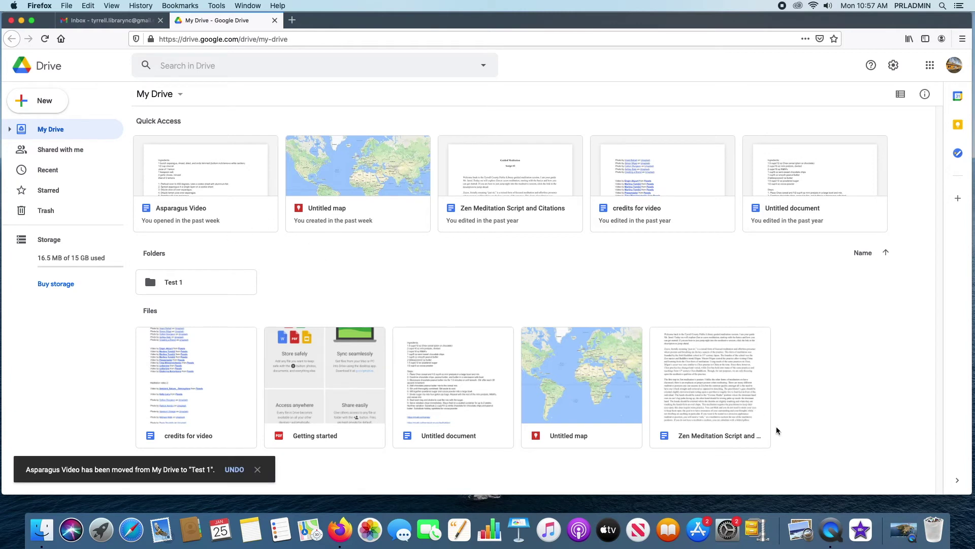
- Open Test 1 and use Show file location to confirm Asparagus Video is there, ending in My Drive
left_click(195, 286)
double_click(190, 285)
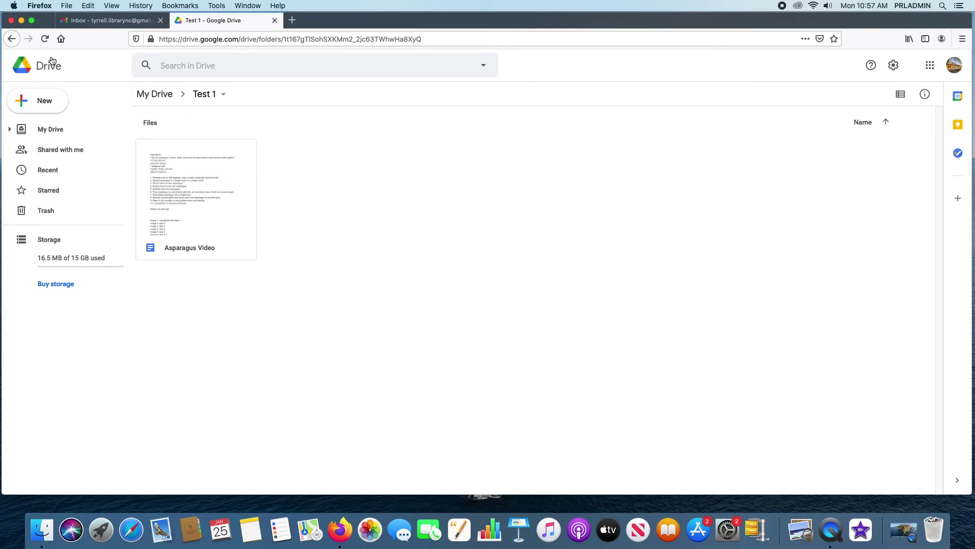
left_click(36, 129)
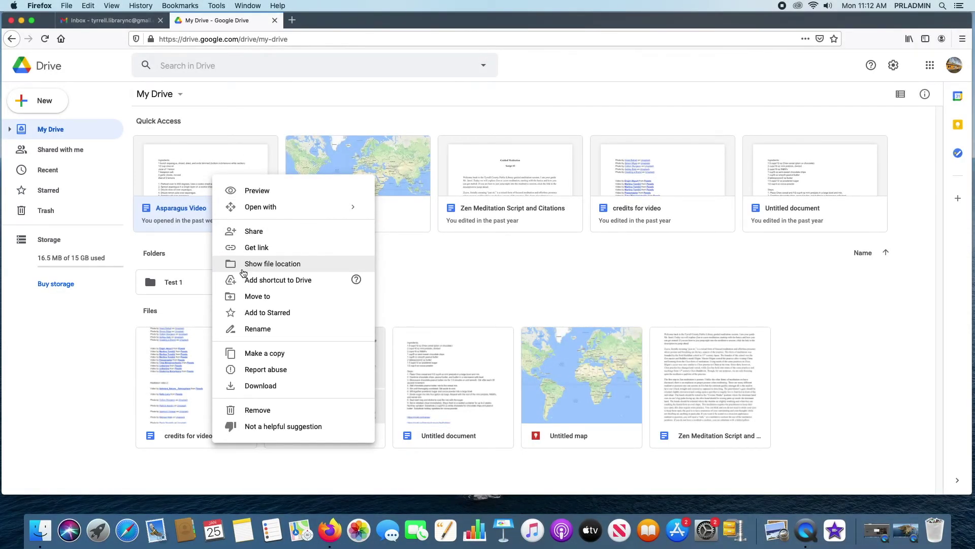
left_click(261, 265)
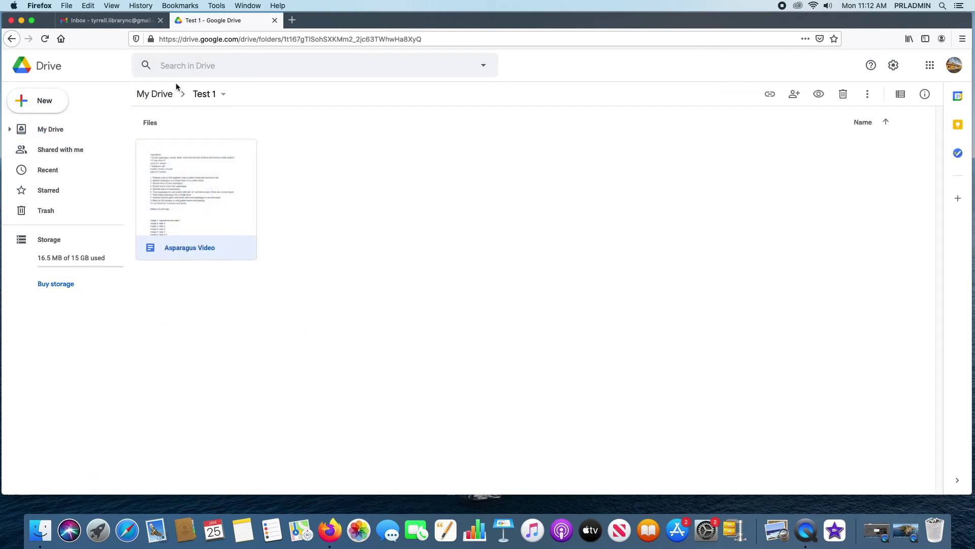
left_click(49, 131)
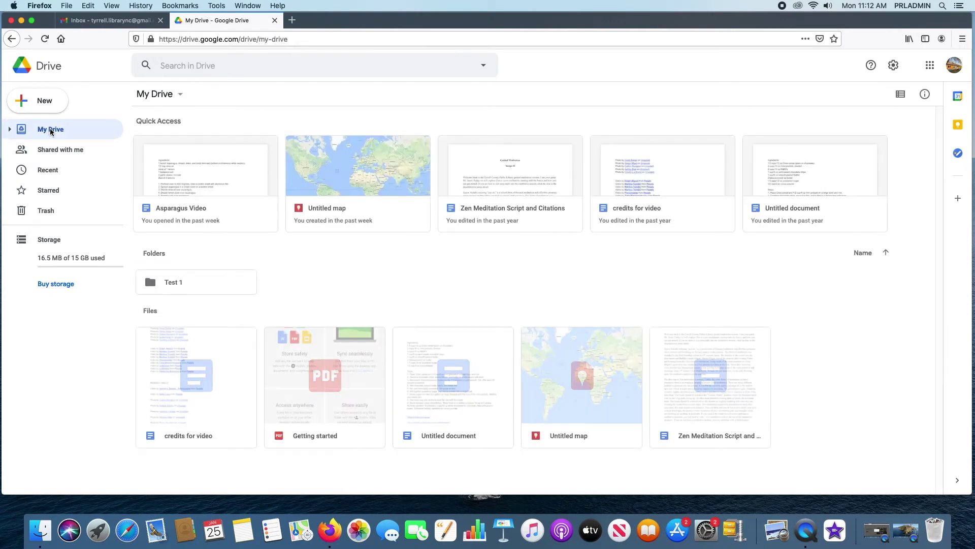
right_click(215, 165)
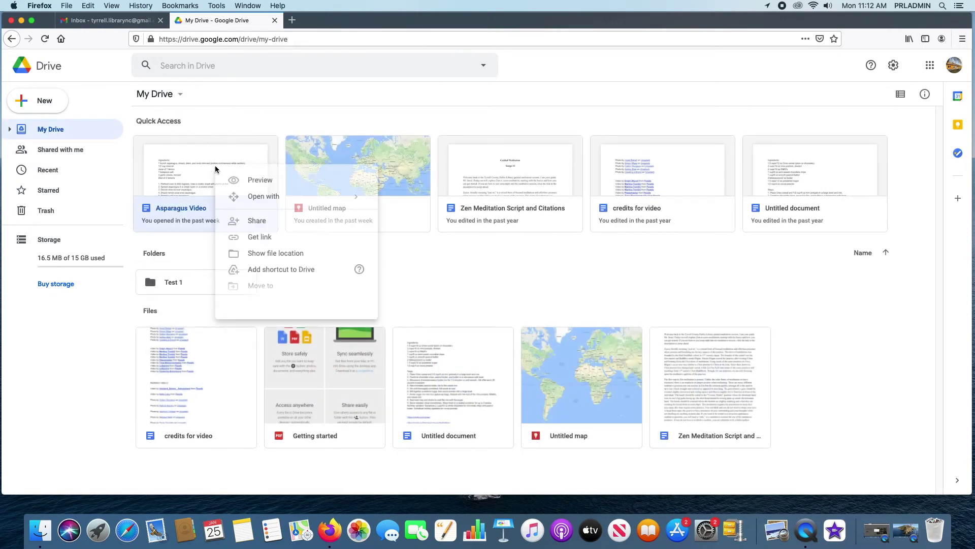
left_click(278, 274)
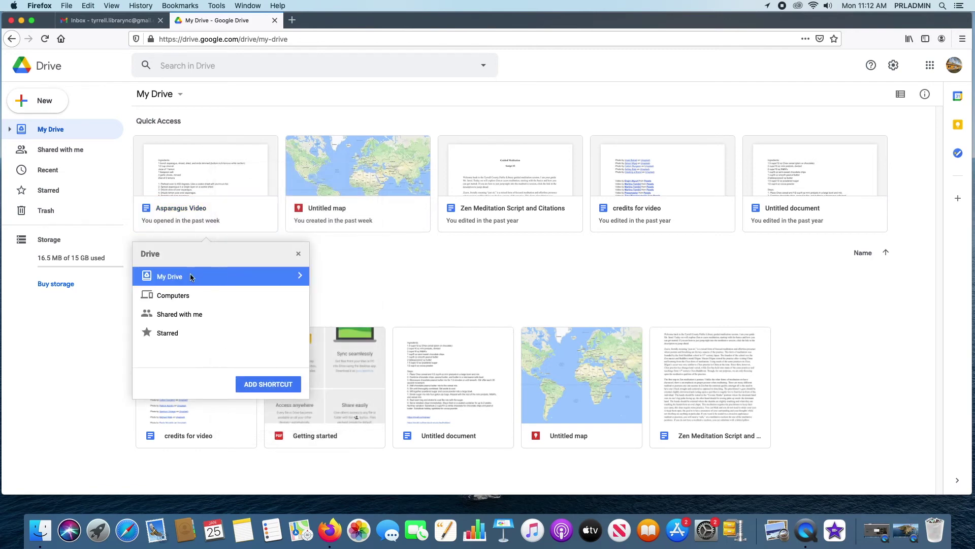
left_click(299, 282)
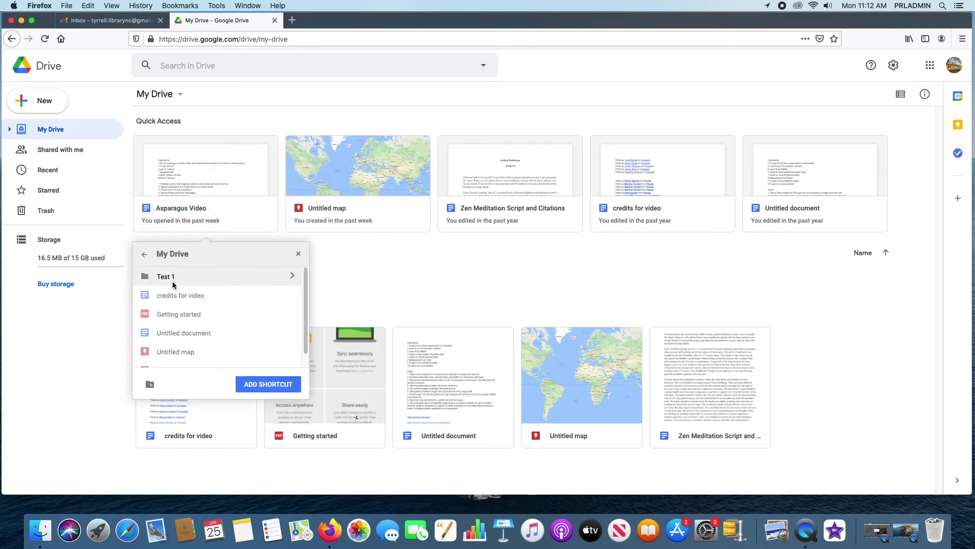
left_click(145, 254)
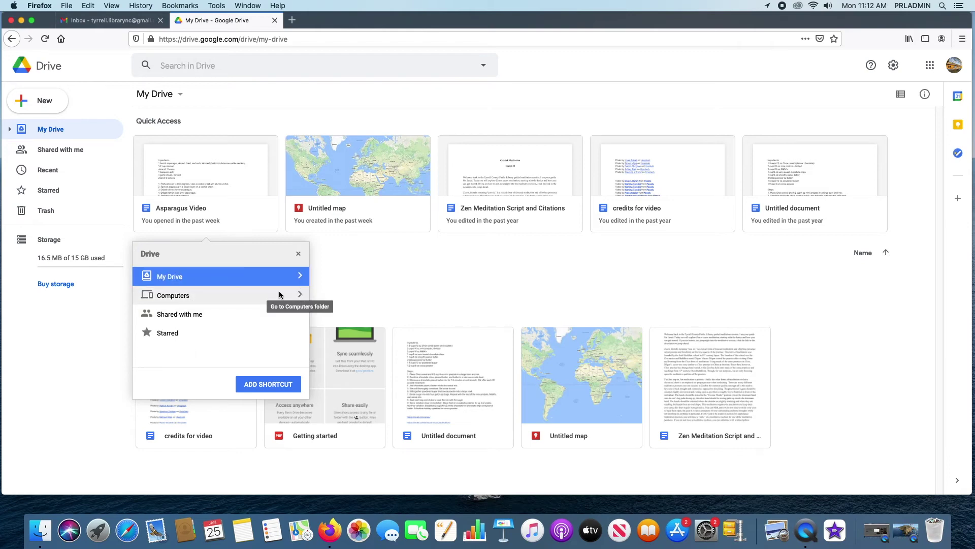
left_click(299, 294)
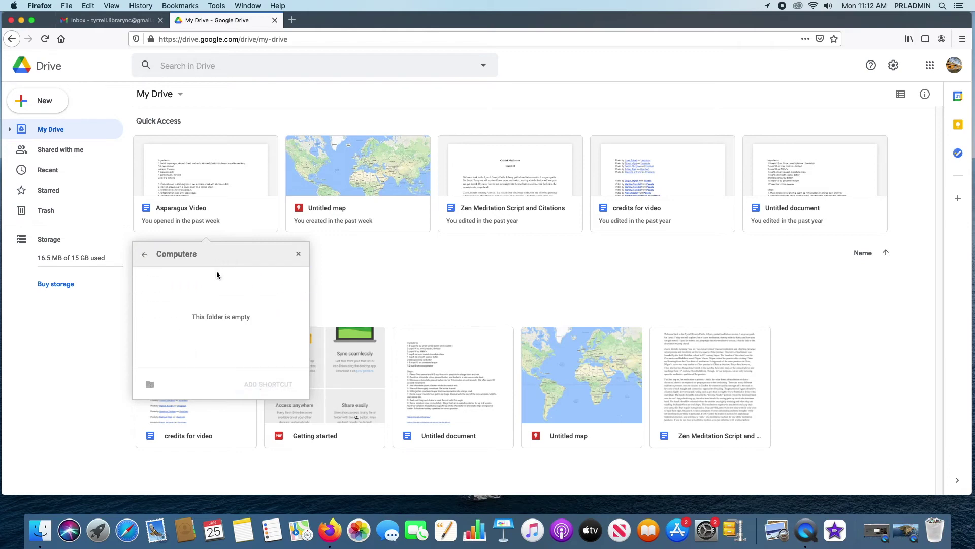
left_click(144, 254)
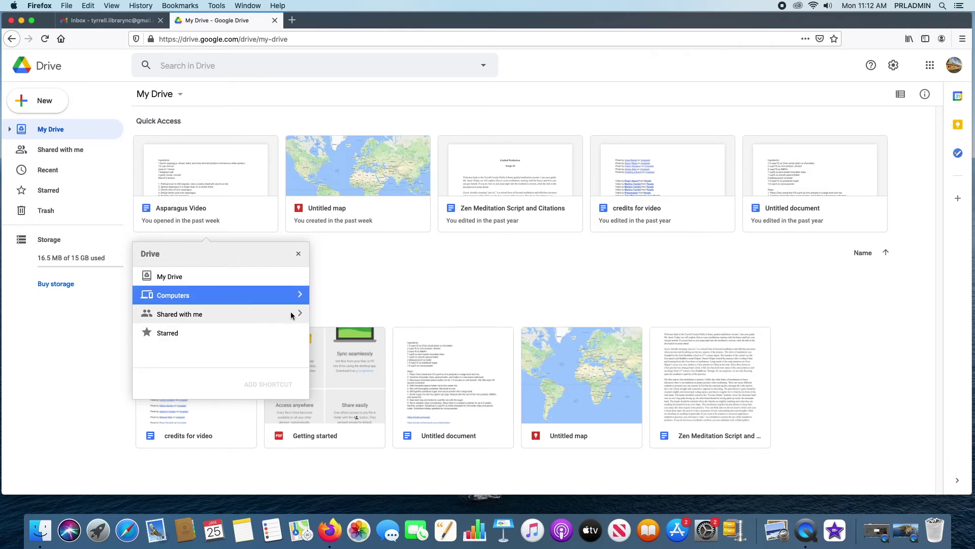
left_click(301, 313)
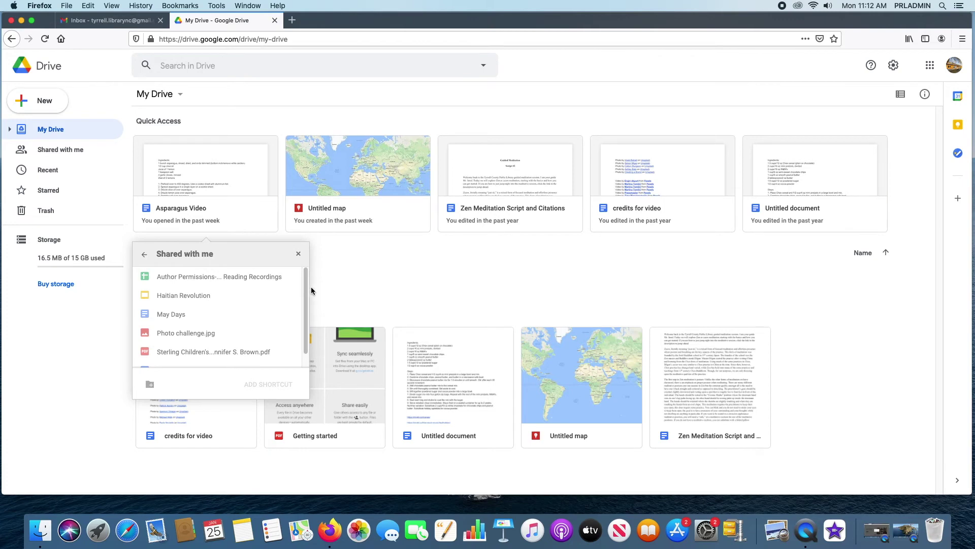
scroll(305, 289, "down", 2)
scroll(304, 288, "up", 2)
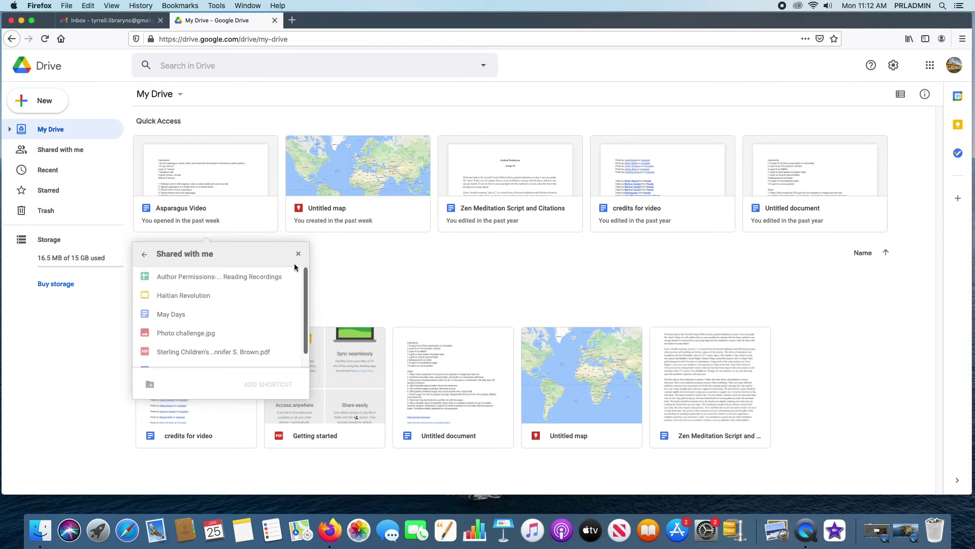
left_click(145, 253)
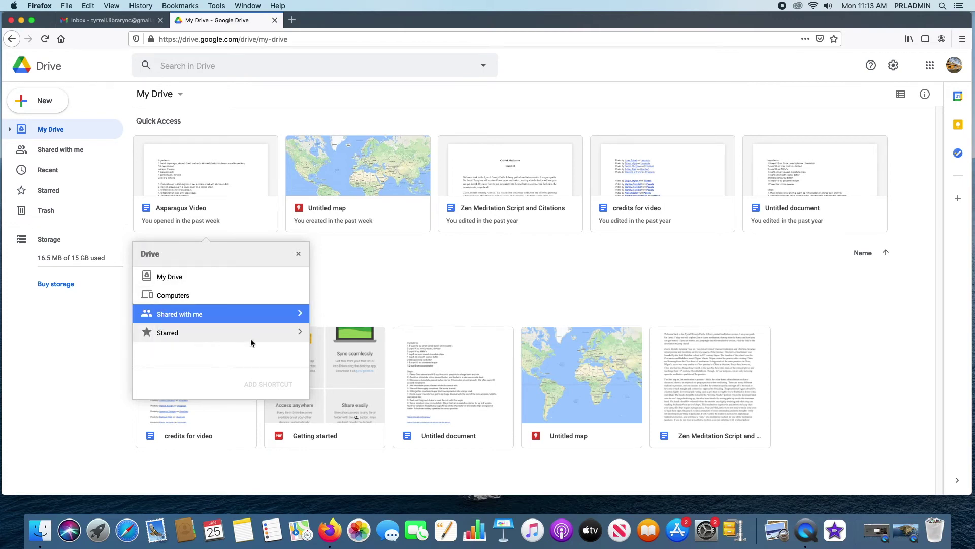
left_click(299, 332)
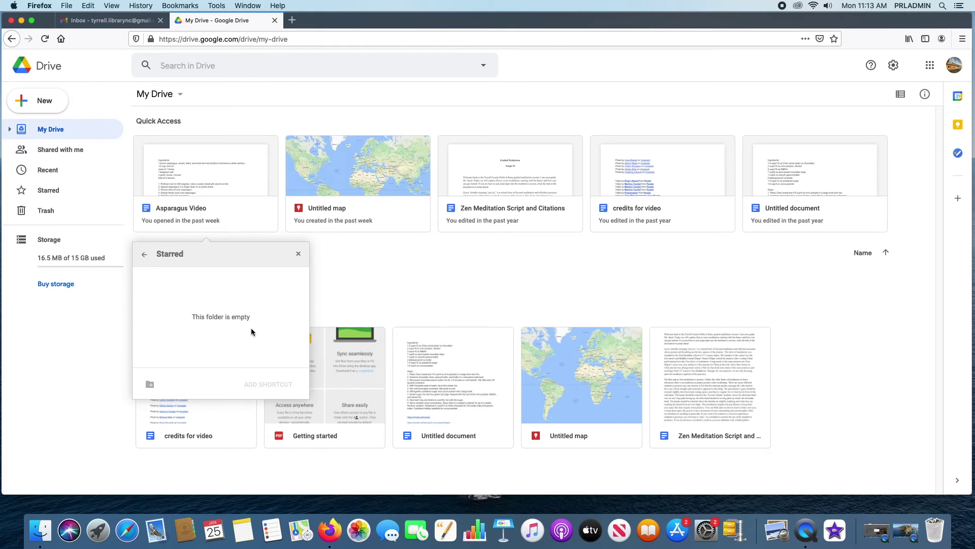
left_click(142, 256)
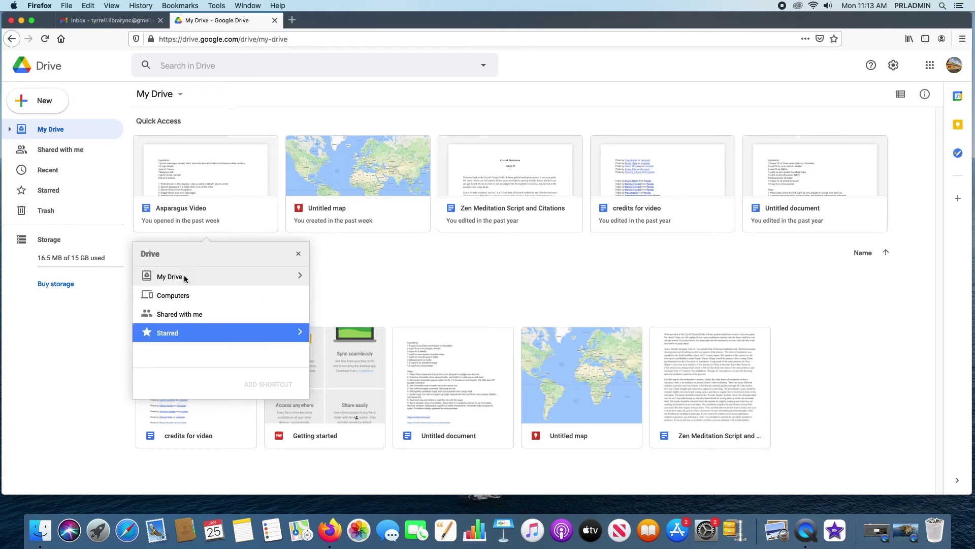
key("Escape")
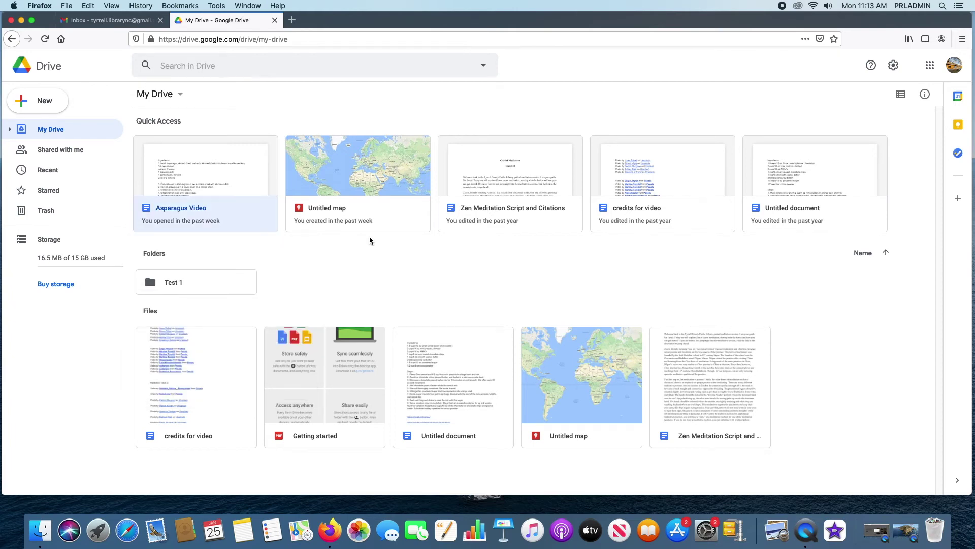
- Add Asparagus Video to Starred, check it in the Starred list, and go back to My Drive
right_click(220, 171)
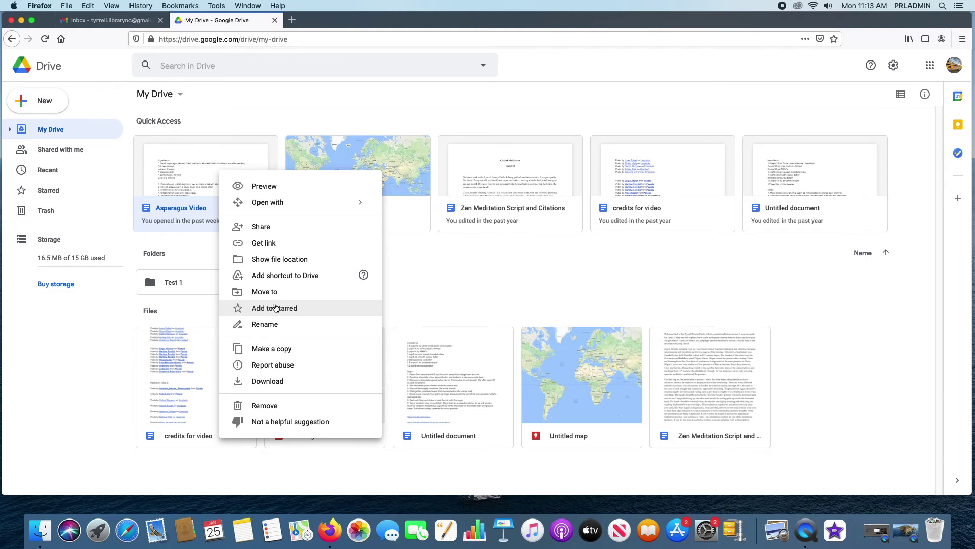
left_click(285, 308)
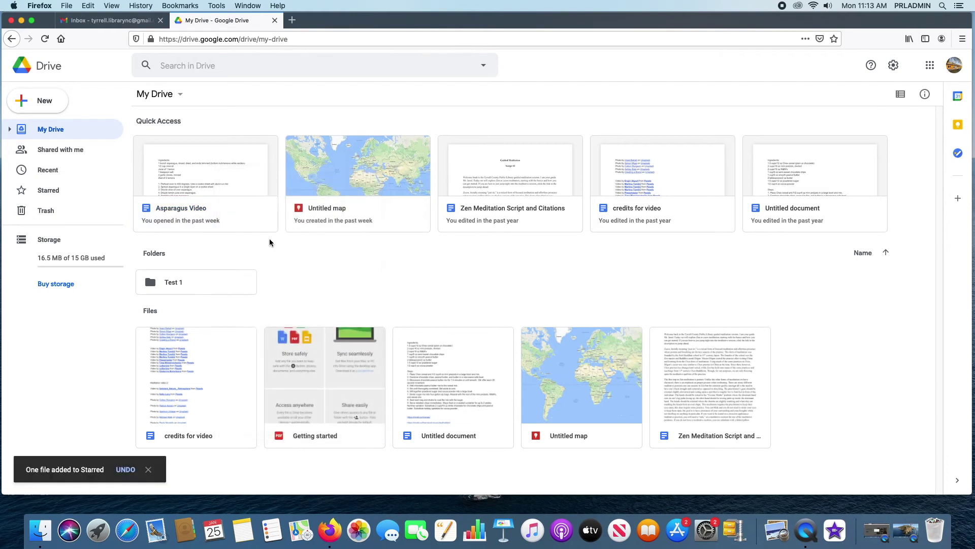
left_click(43, 191)
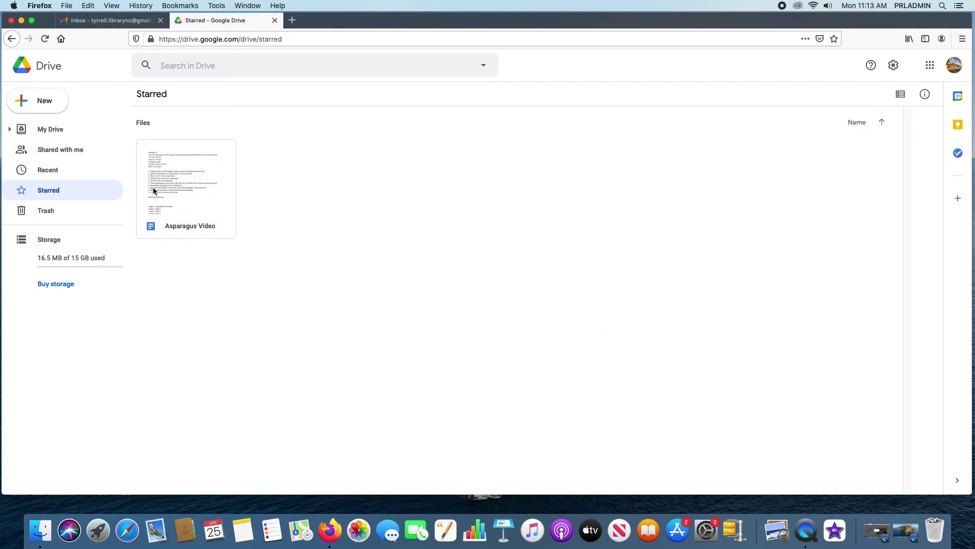
left_click(50, 132)
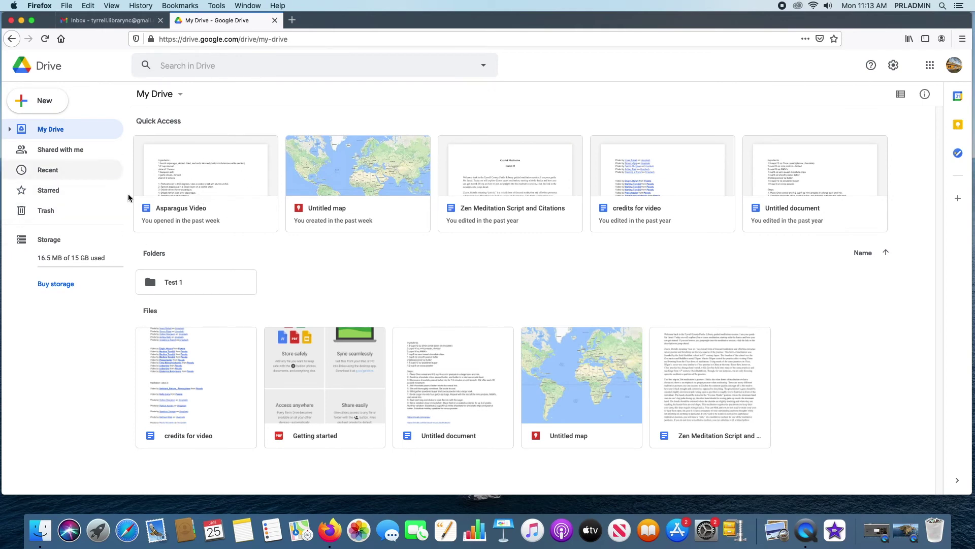
right_click(197, 164)
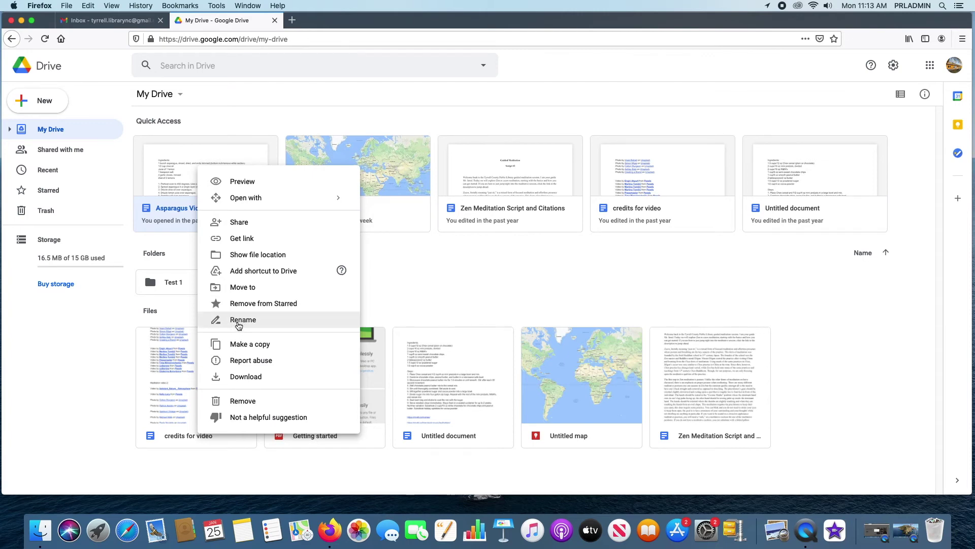
left_click(416, 270)
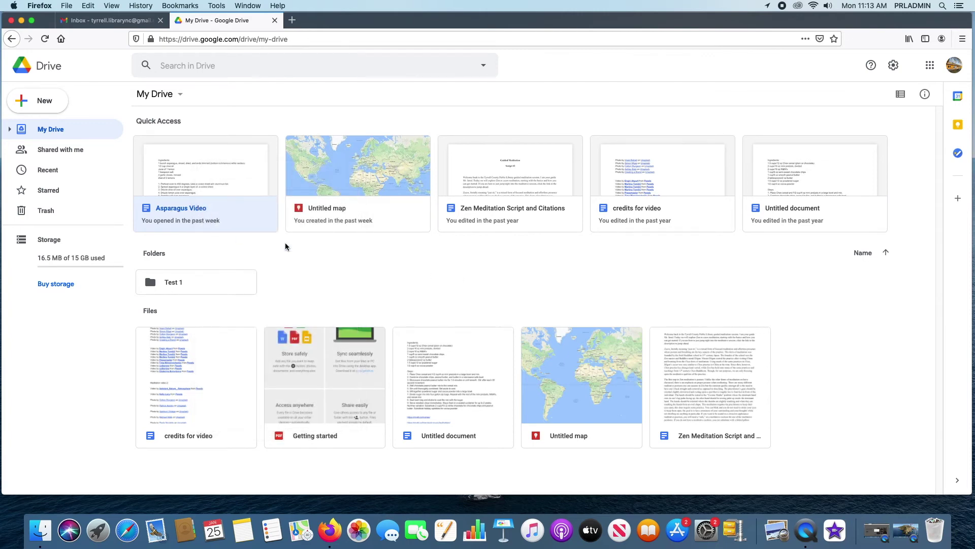
- Preview the Untitled document to read its recipe, then close the preview
left_click(446, 374)
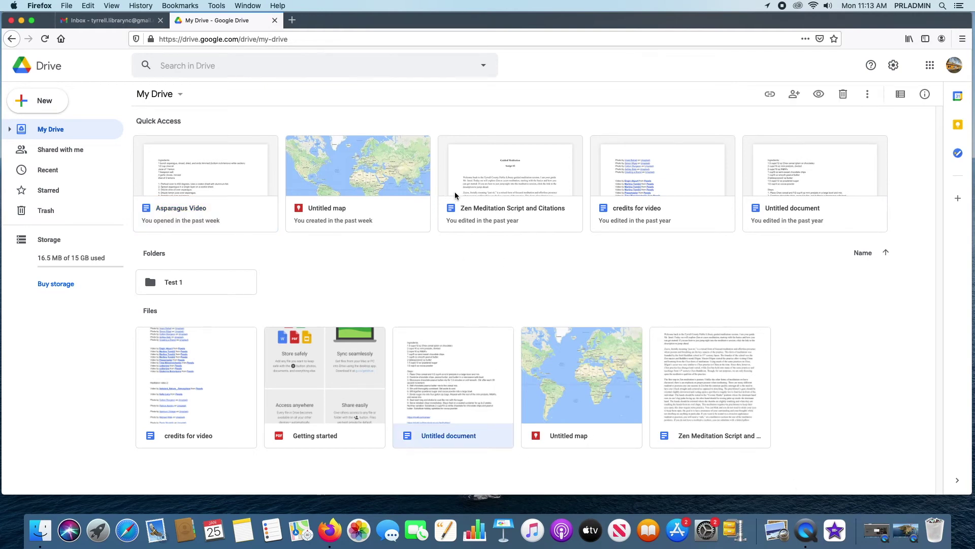
right_click(463, 350)
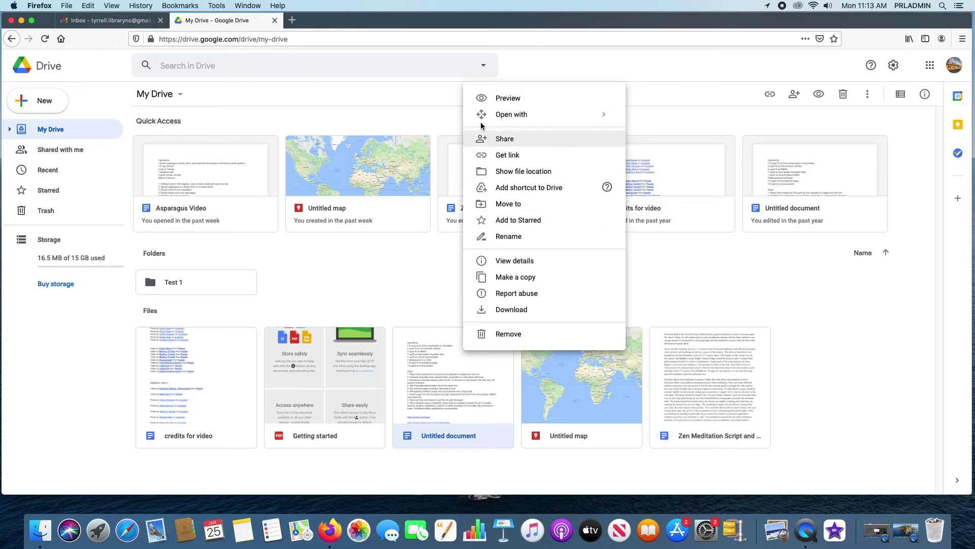
left_click(508, 97)
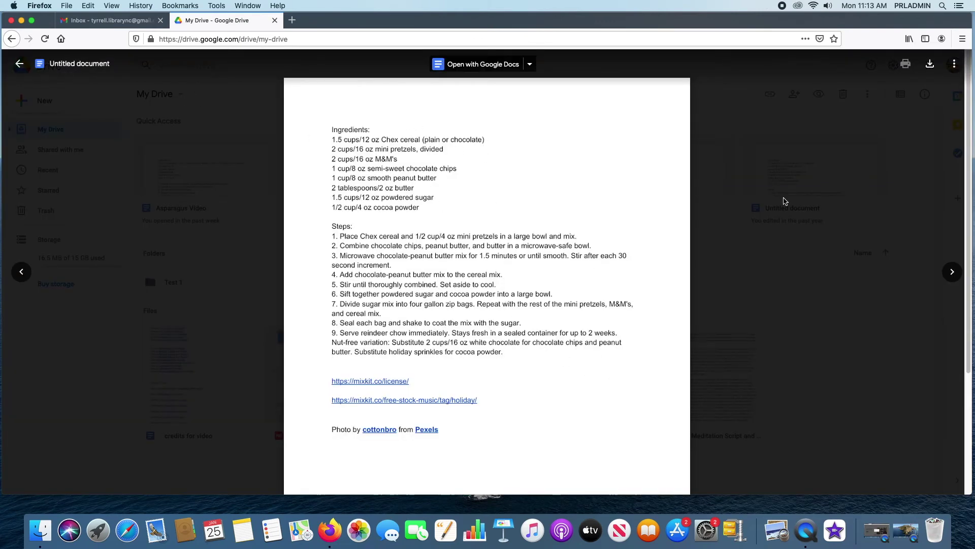
left_click(20, 63)
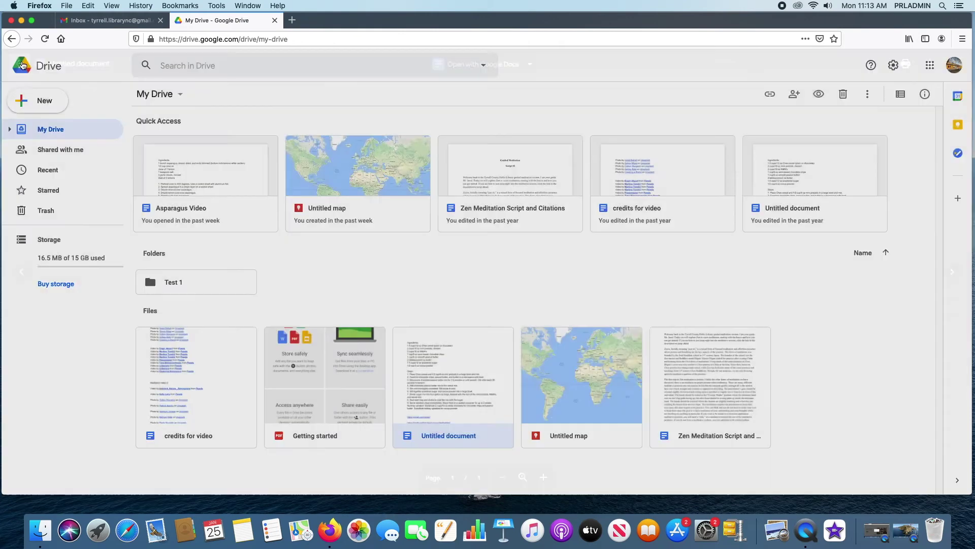
- Rename Untitled document to 'Reindeer Chow'
right_click(431, 368)
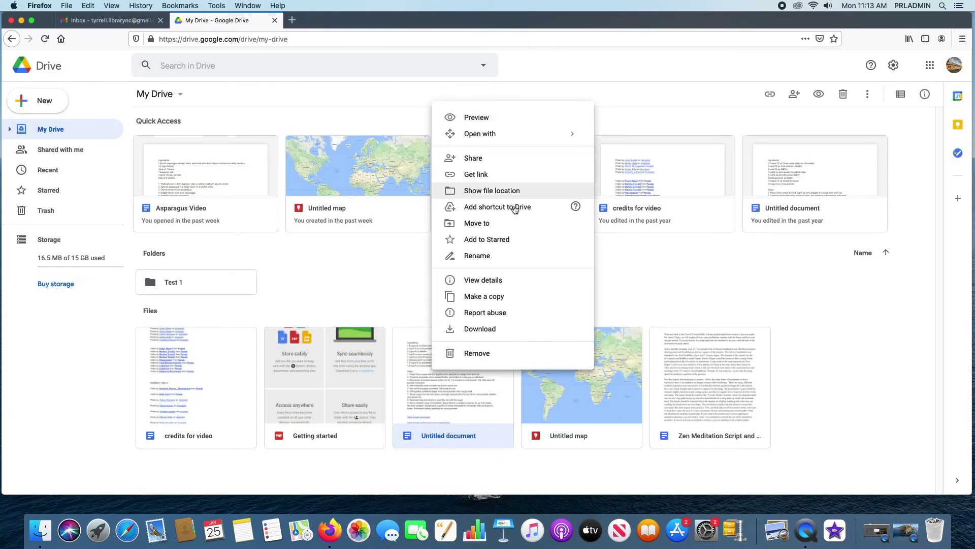
left_click(490, 257)
type("Reindeer Chow")
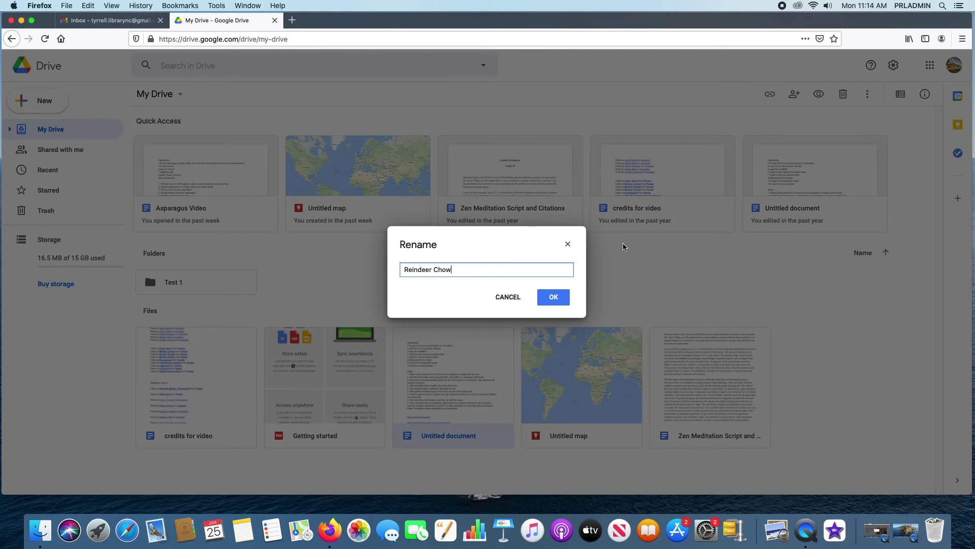
left_click(559, 299)
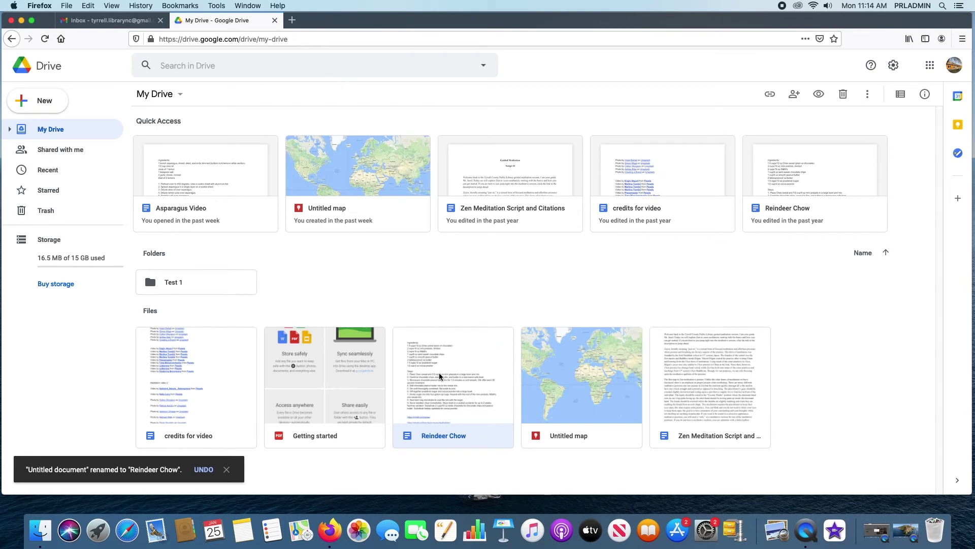
- Make a copy of Asparagus Video, then remove the Copy of Asparagus Video to the trash
right_click(194, 144)
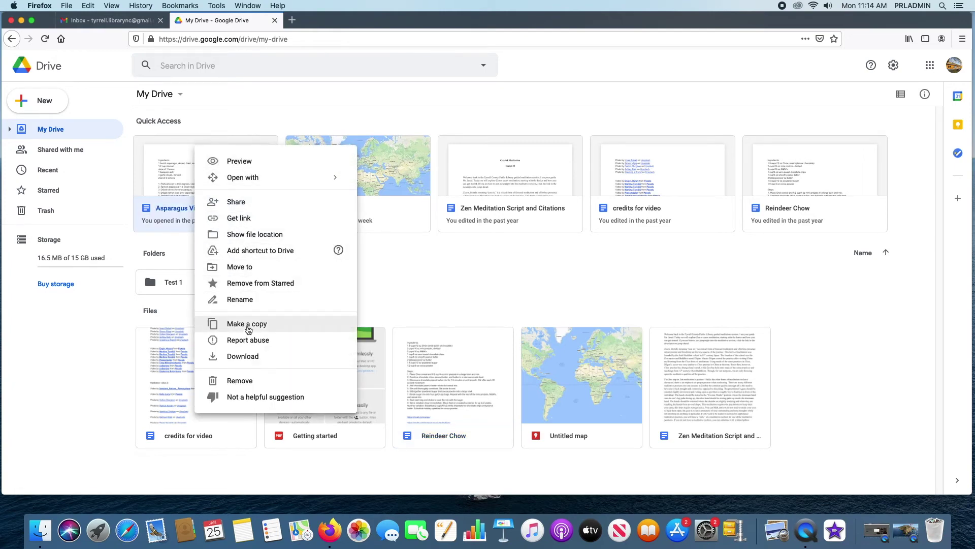
left_click(249, 326)
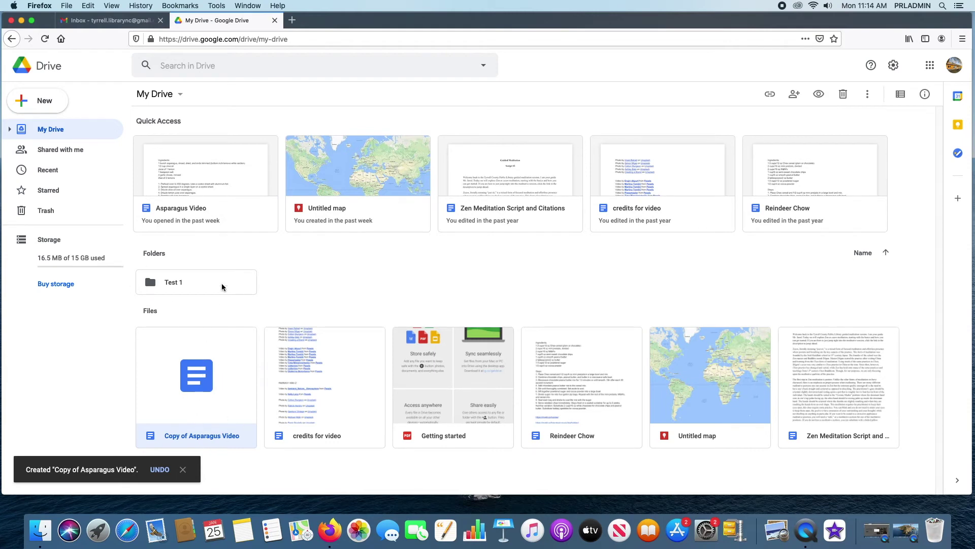
right_click(203, 344)
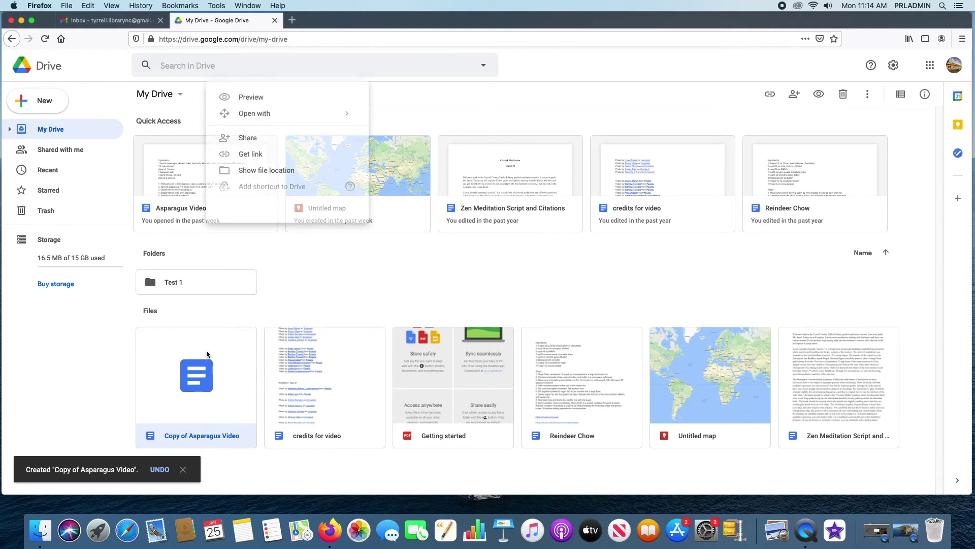
left_click(244, 337)
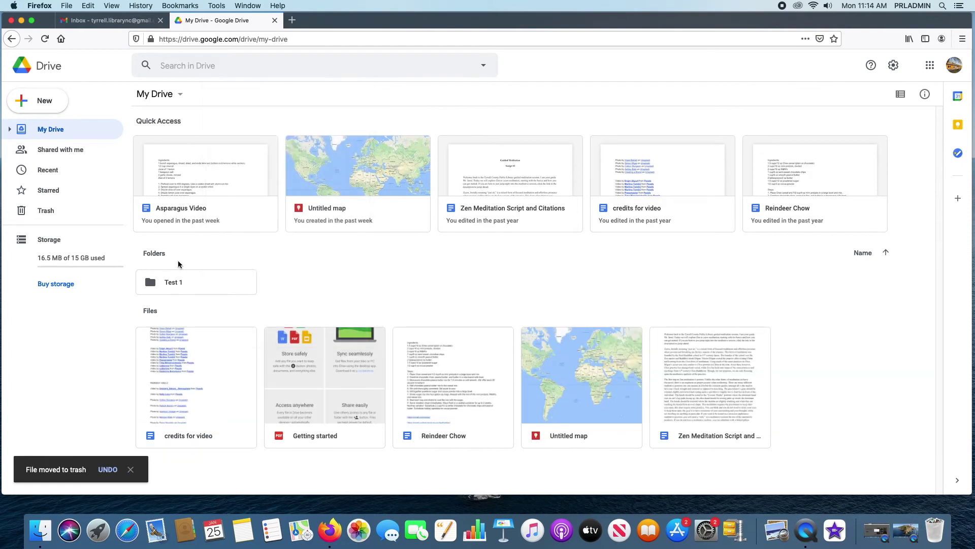
right_click(215, 162)
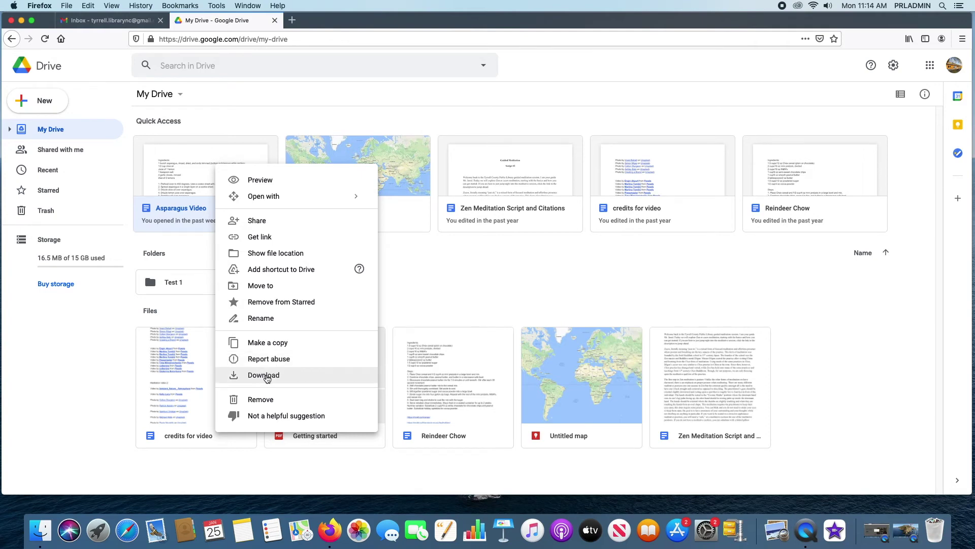
- Download Asparagus Video as a Word file and open Asparagus Video.docx in Pages
left_click(267, 376)
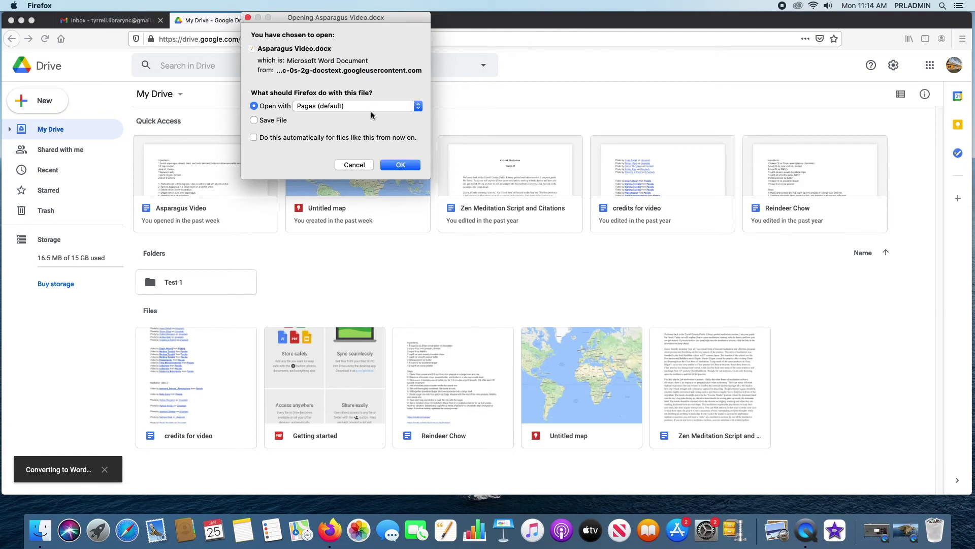
left_click(400, 165)
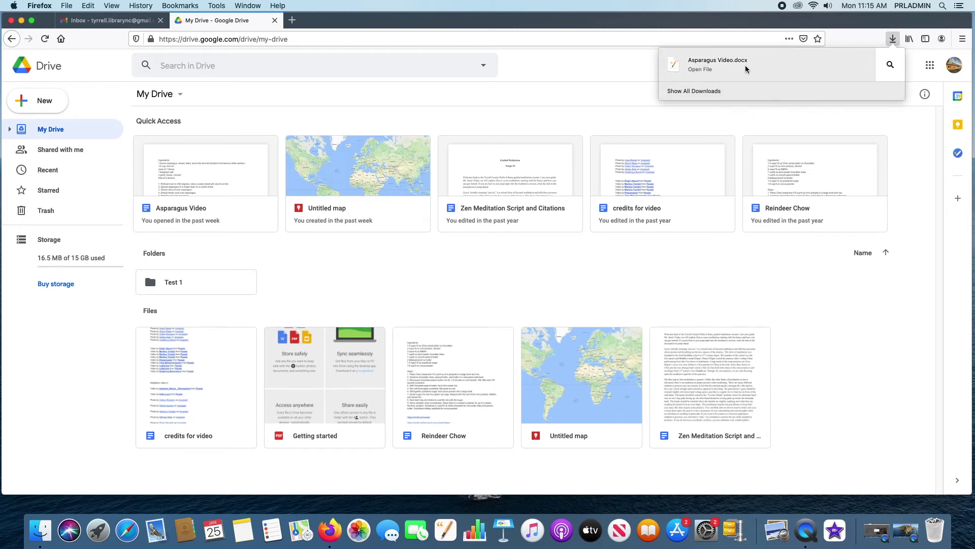
left_click(745, 65)
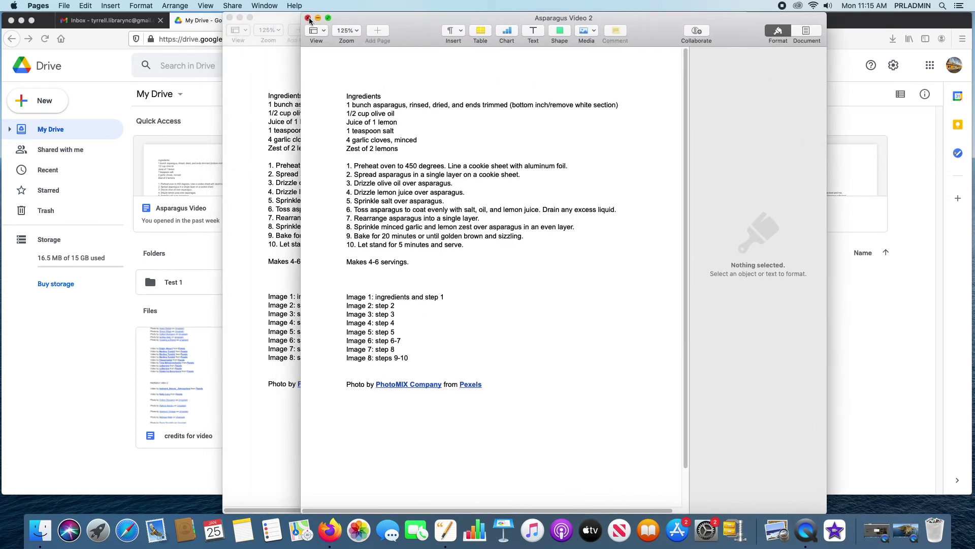
- Close the duplicate Asparagus Video 2 window in Pages
left_click(308, 19)
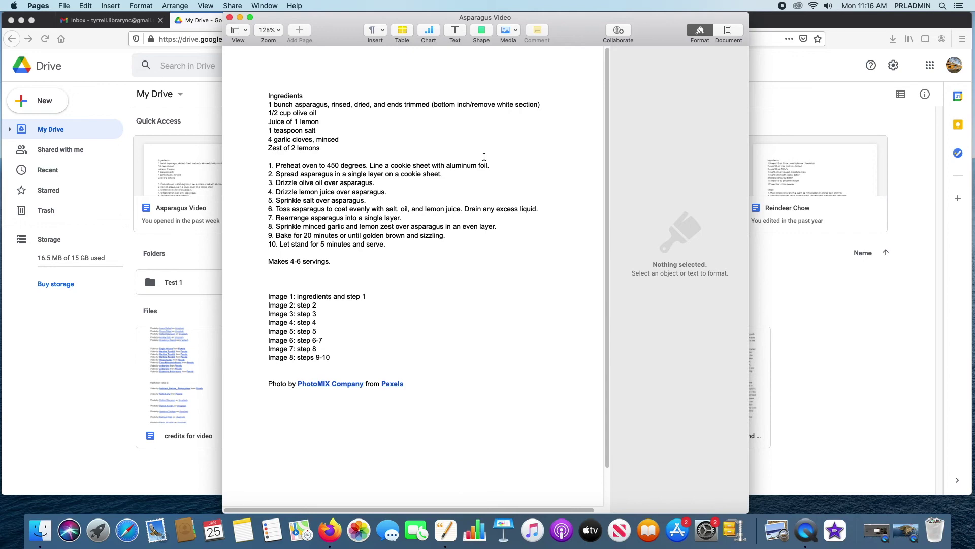
- Close the Asparagus Video document in Pages and return to Drive, dismissing the file's context menu
left_click(229, 17)
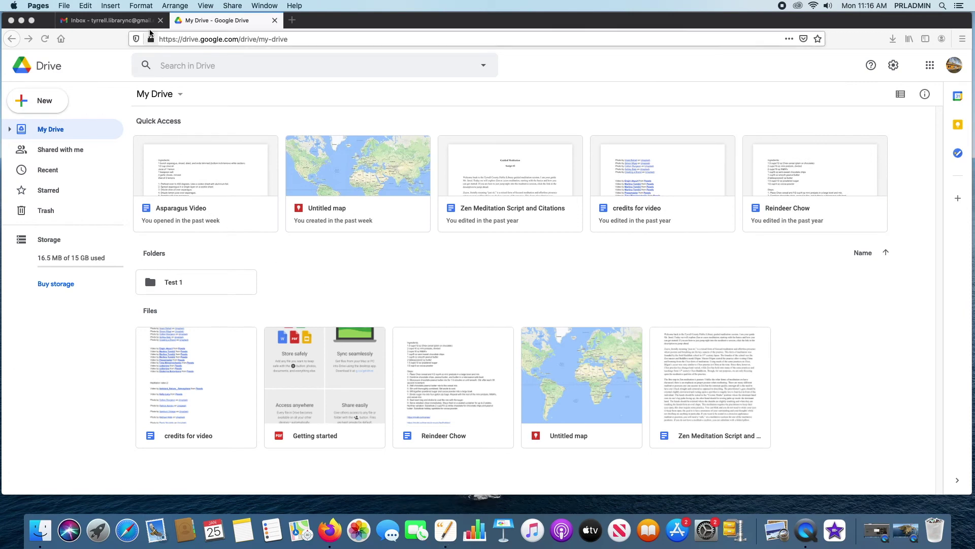
right_click(221, 181)
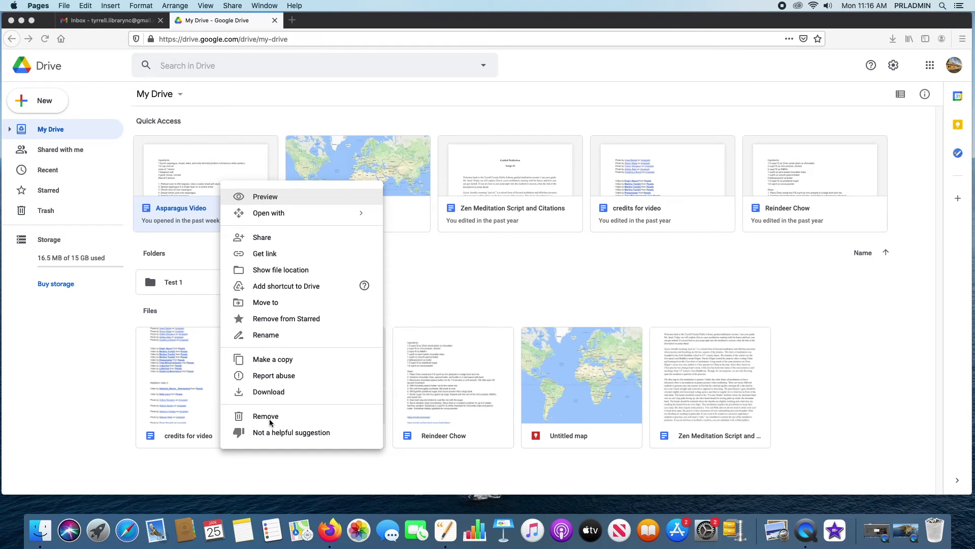
left_click(798, 294)
left_click(565, 265)
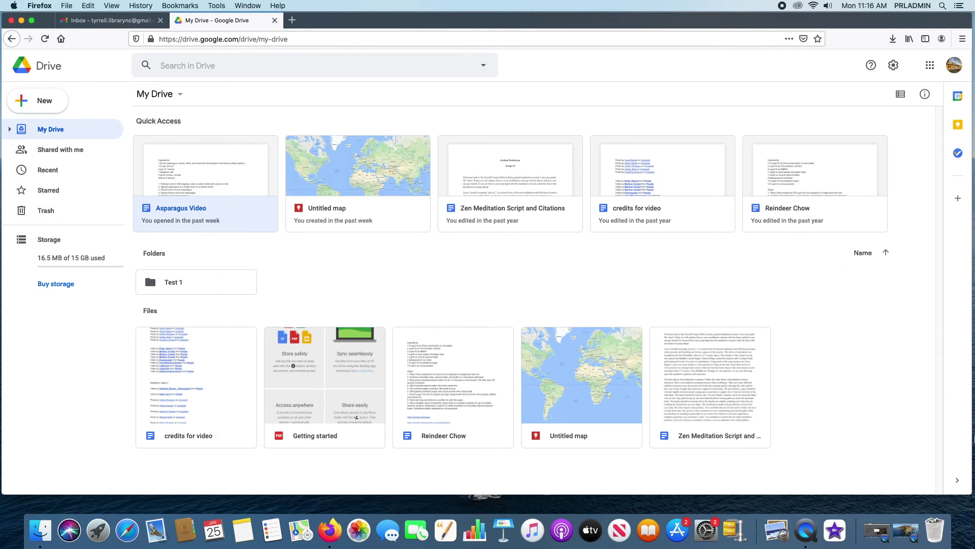
right_click(845, 348)
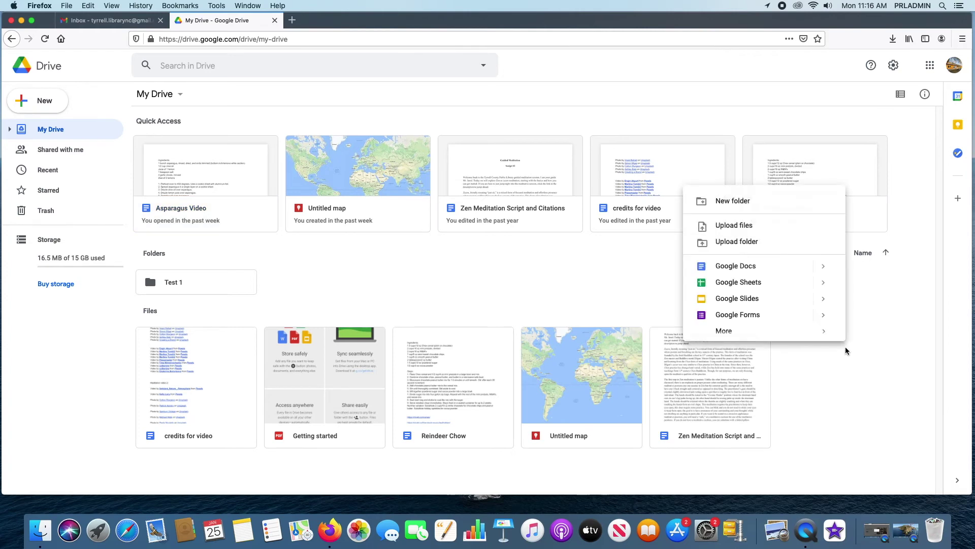
- Create a new folder named 'Test 2' in My Drive
left_click(899, 369)
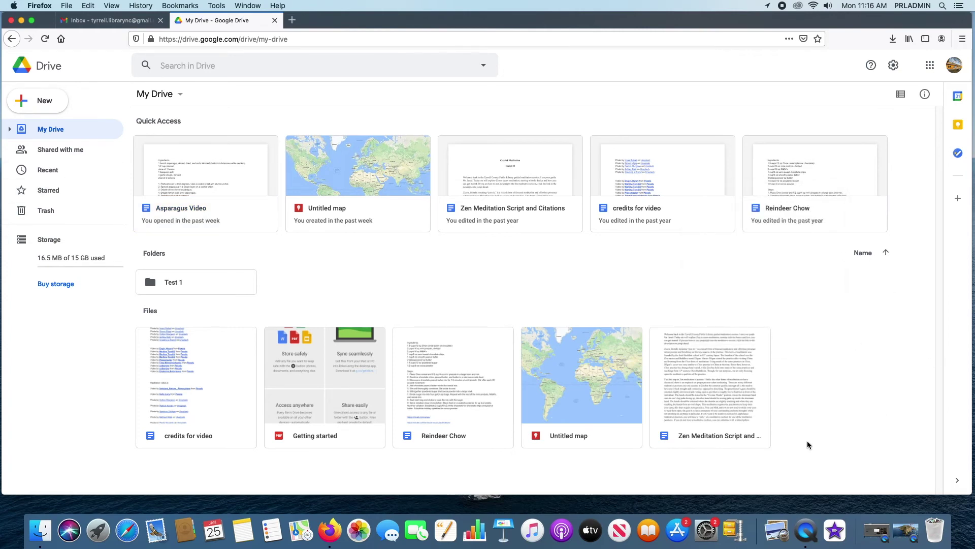
right_click(846, 378)
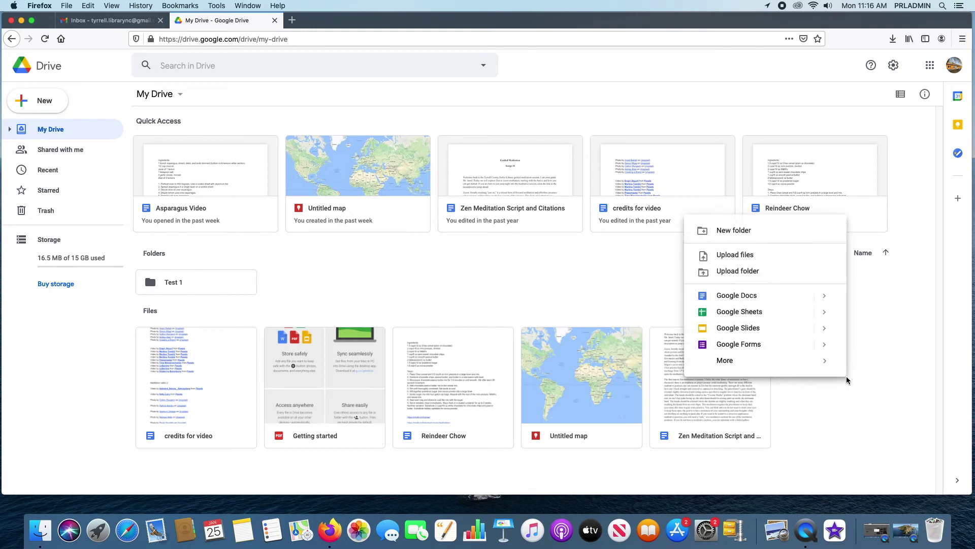
left_click(753, 232)
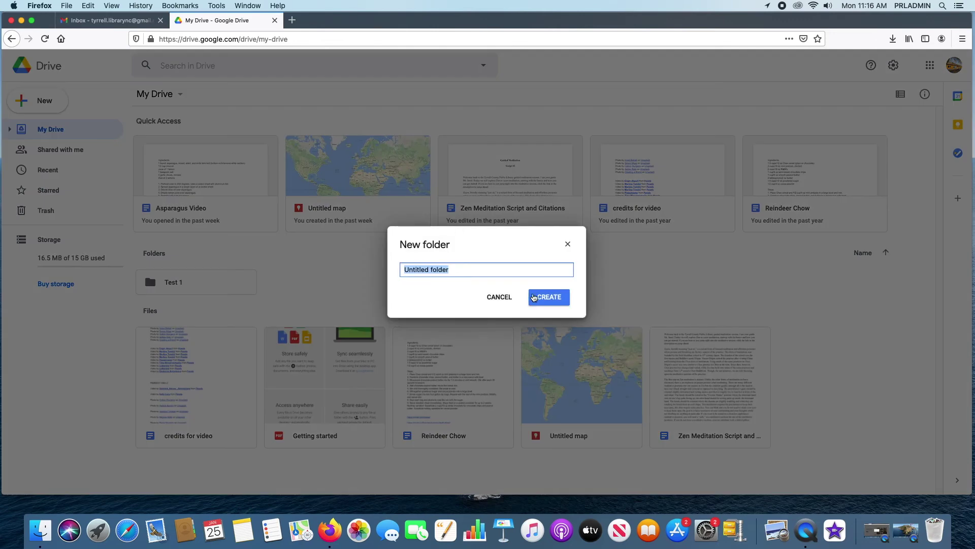
type("Test 2")
left_click(544, 301)
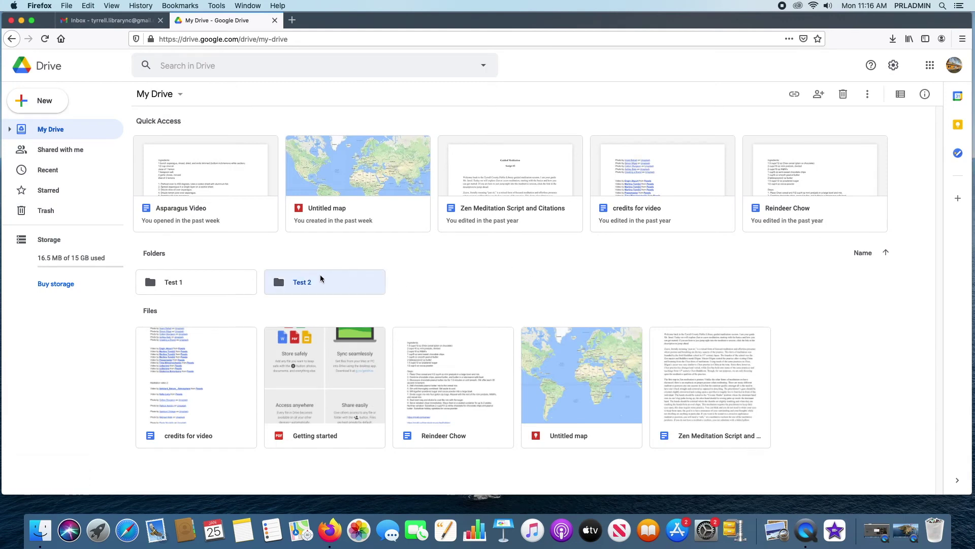
- Upload 'Brown Fashion Photo Fall Promotional Facebook Post.png' from the Desktop to My Drive
right_click(829, 366)
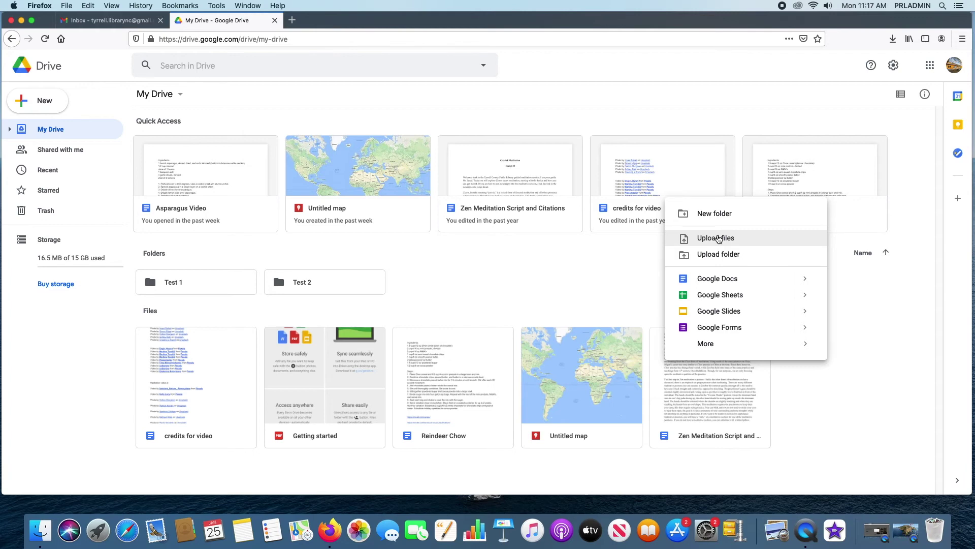
left_click(718, 238)
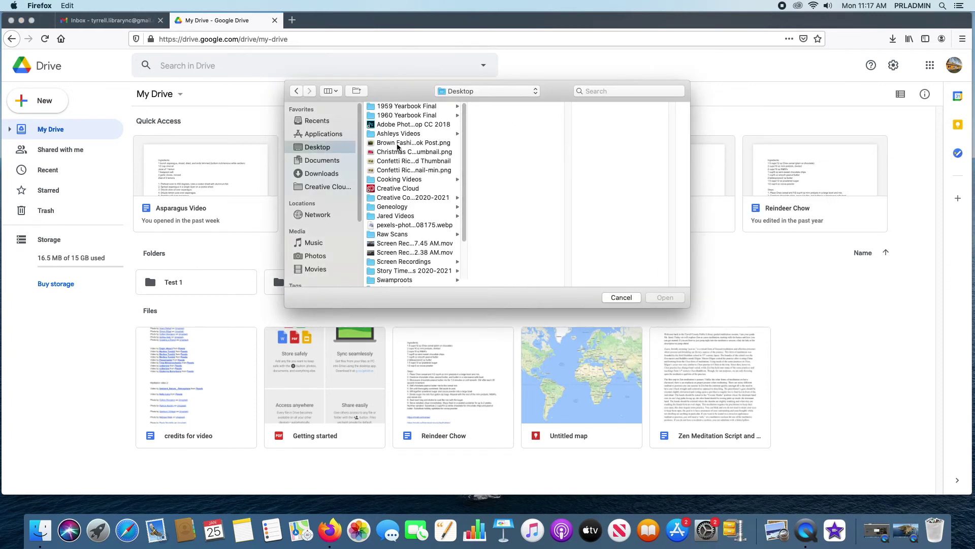
left_click(398, 144)
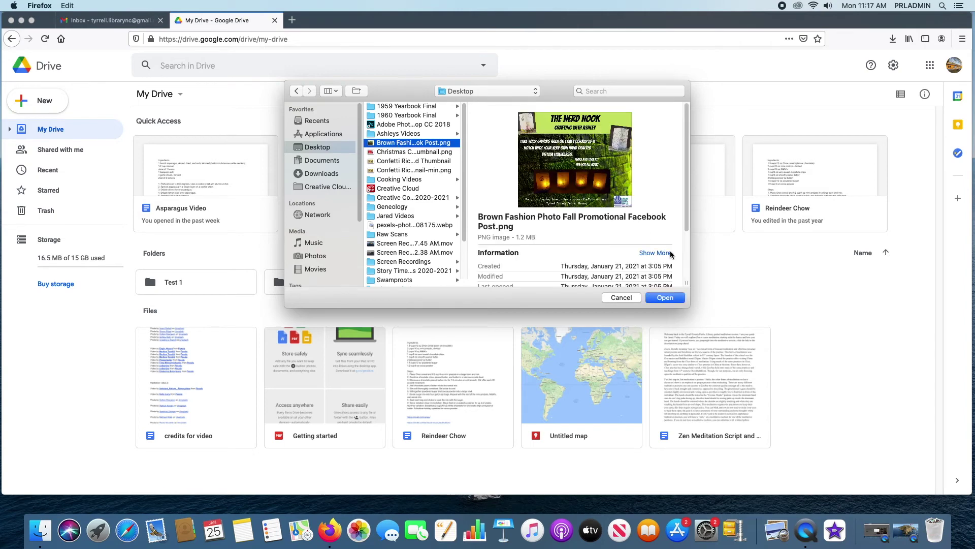
left_click(657, 300)
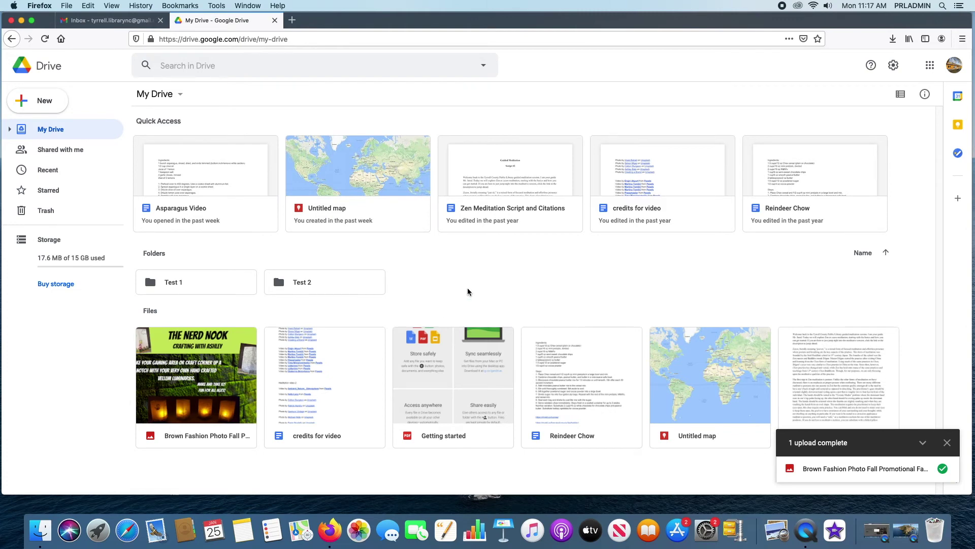
- Upload the 1977 Final folder from Desktop > Swamproots to My Drive
right_click(366, 465)
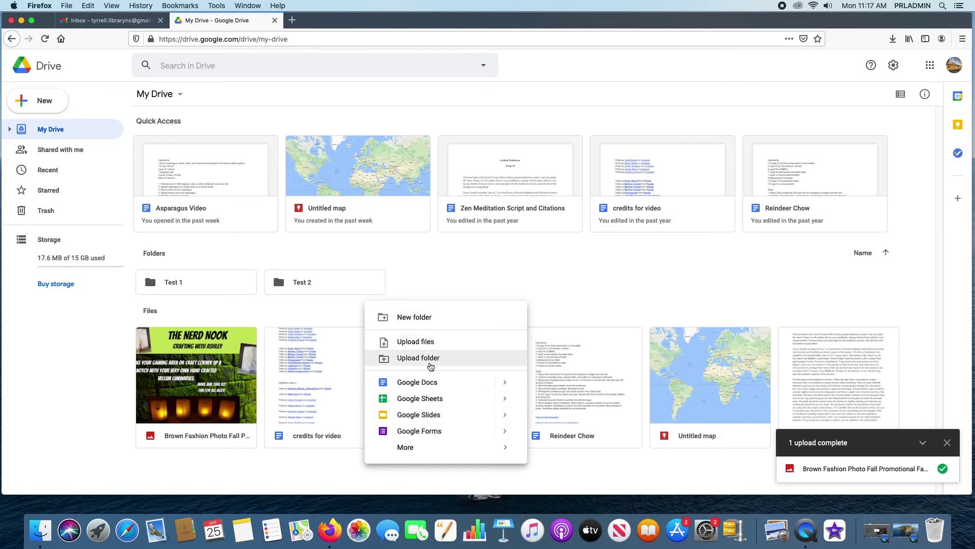
left_click(431, 359)
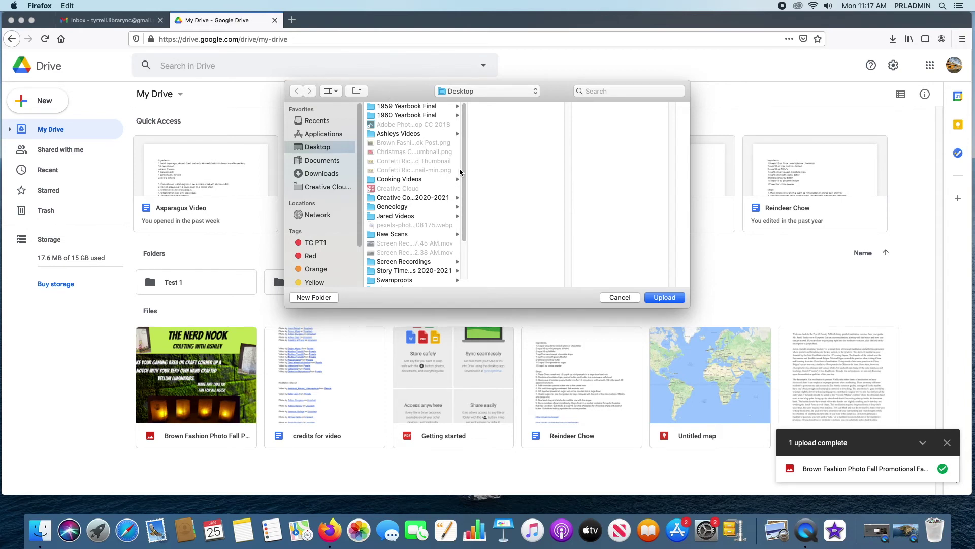
scroll(464, 171, "down", 3)
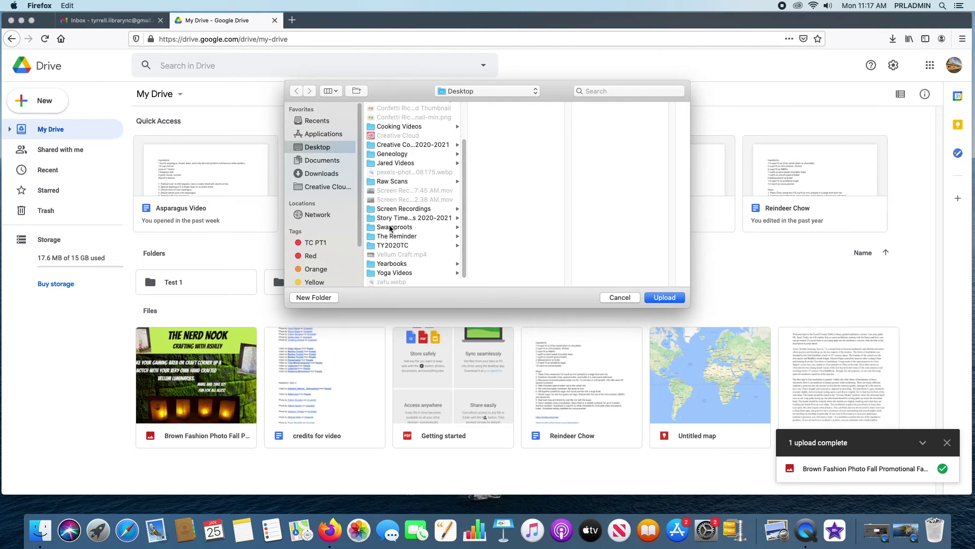
left_click(391, 229)
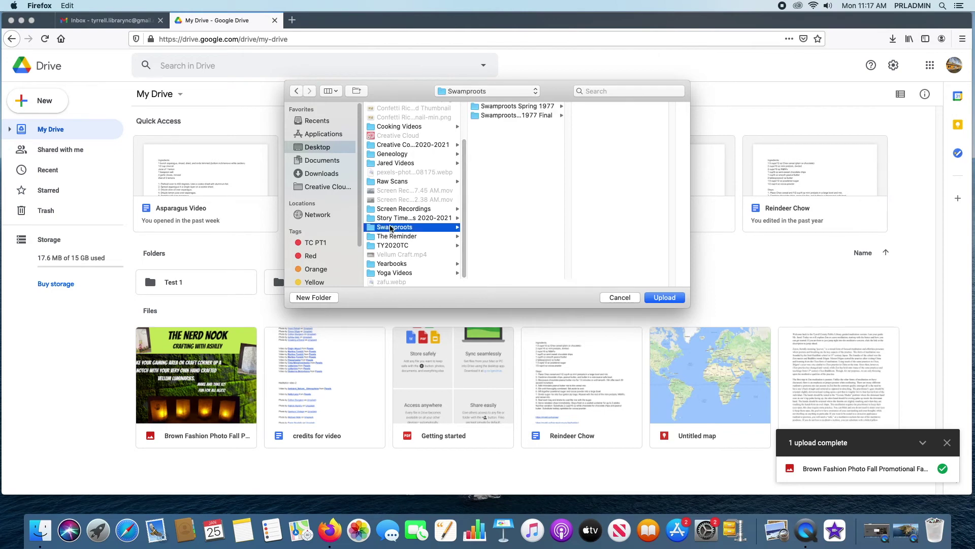
left_click(512, 116)
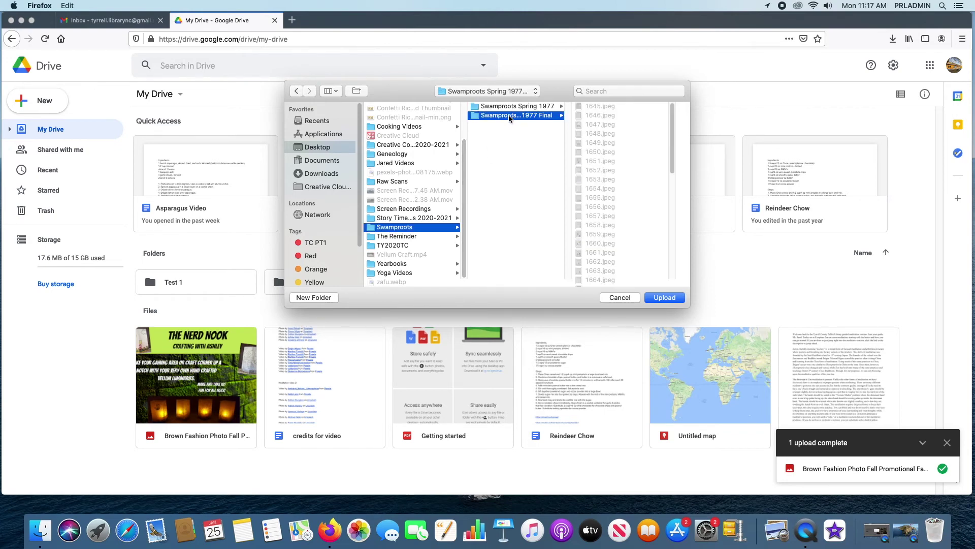
right_click(510, 118)
left_click(512, 116)
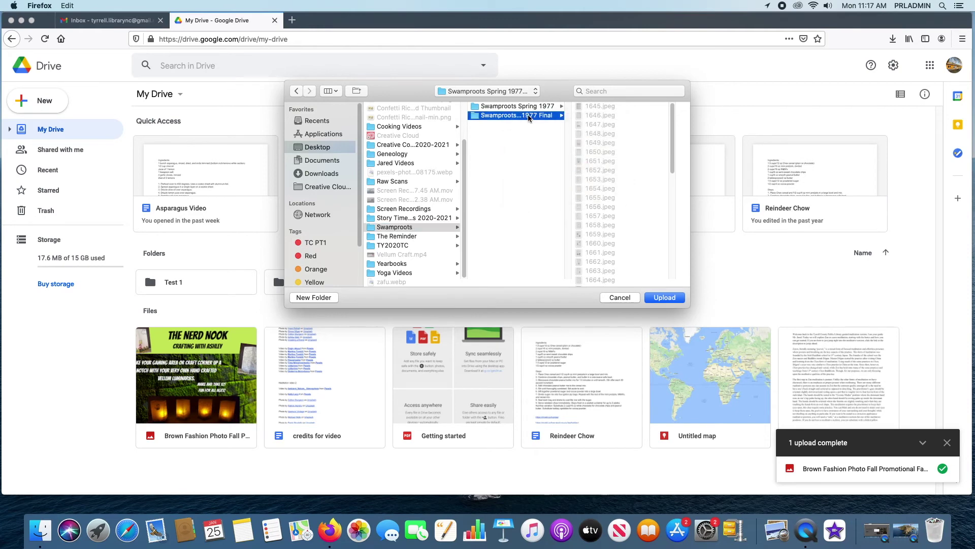
left_click(660, 299)
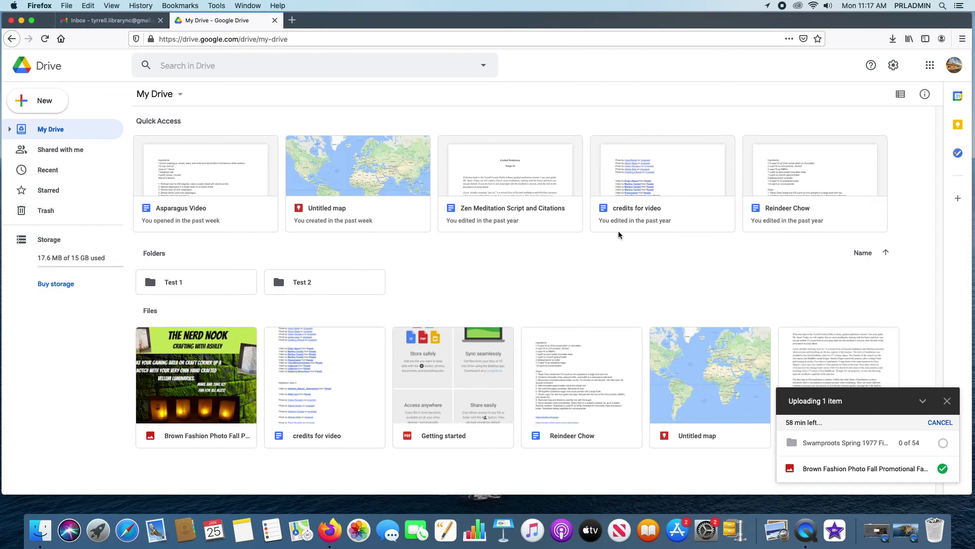
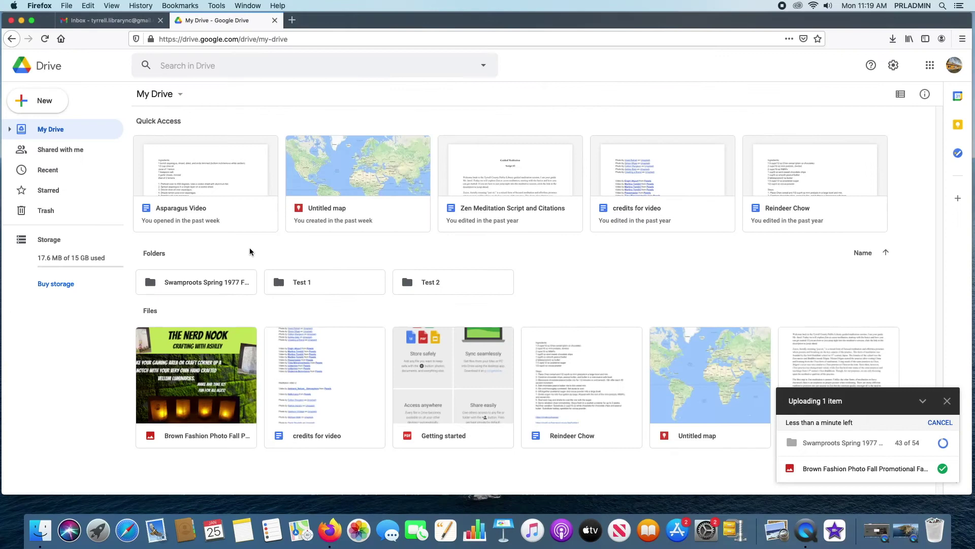
- Select the Asparagus Video file, then the Brown Fashion photo, and look at its actions menu
left_click(203, 158)
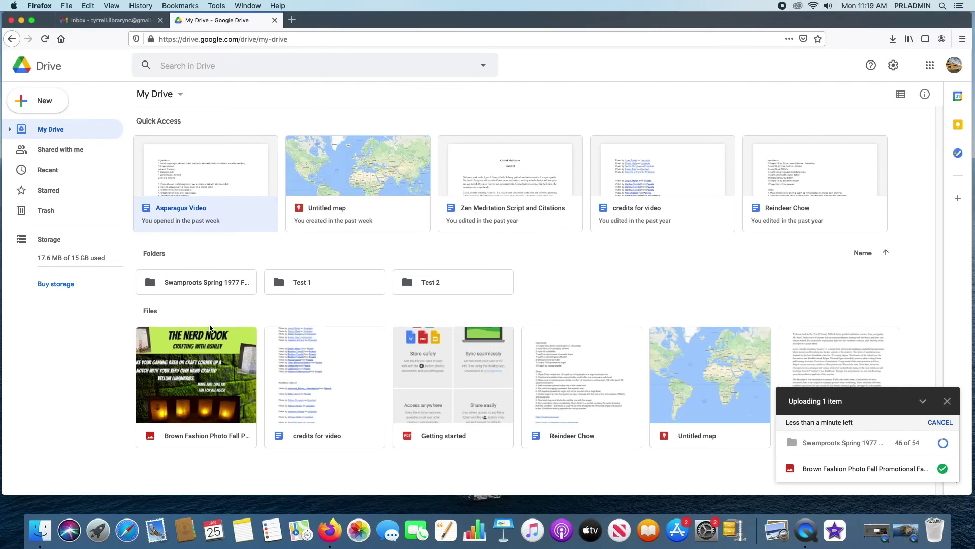
left_click(225, 347)
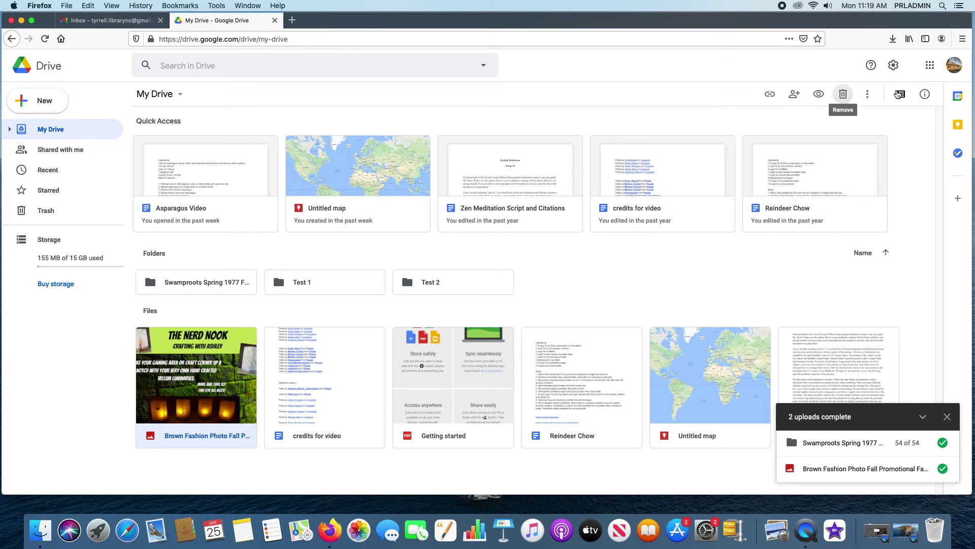
left_click(869, 94)
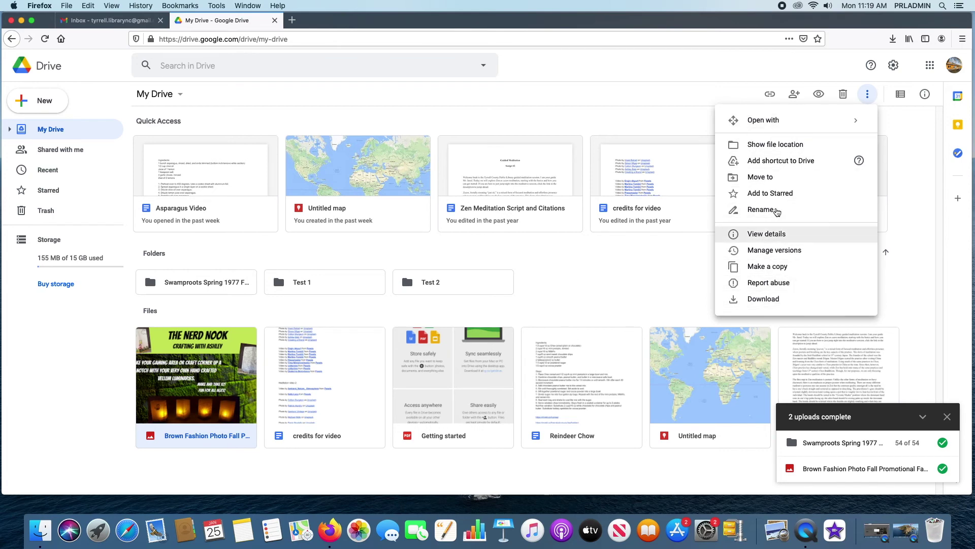
left_click(934, 168)
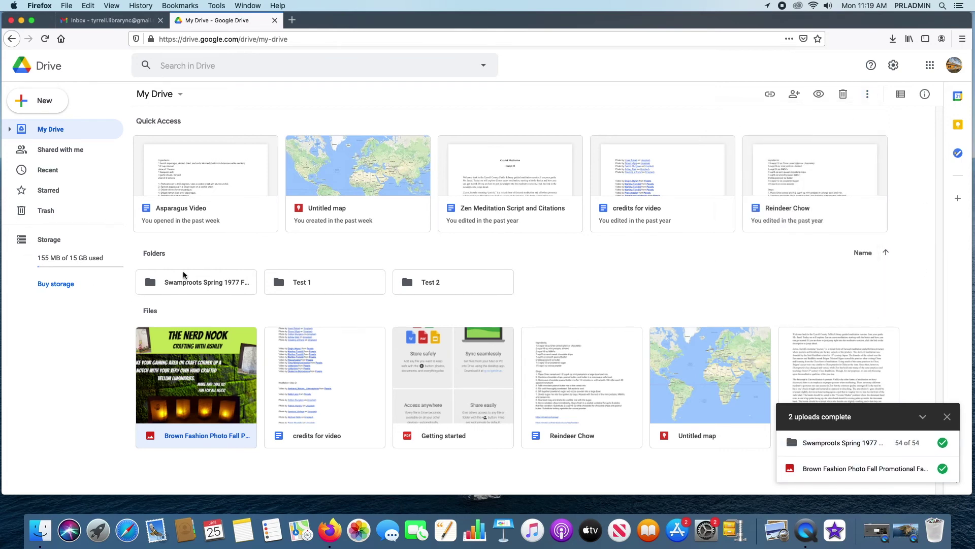
- Browse the Swamproots Spring 1977 Final folder, then return to My Drive
double_click(191, 283)
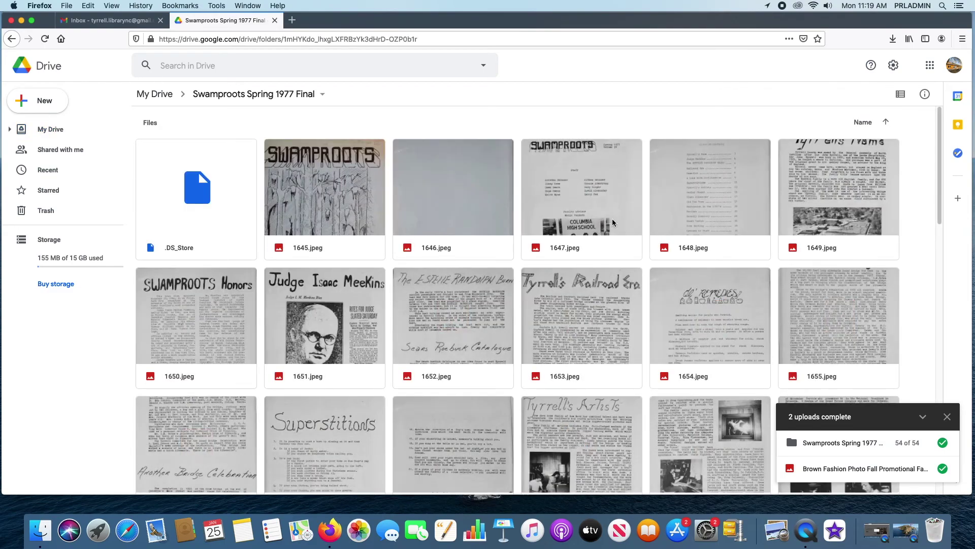
scroll(657, 232, "down", 12)
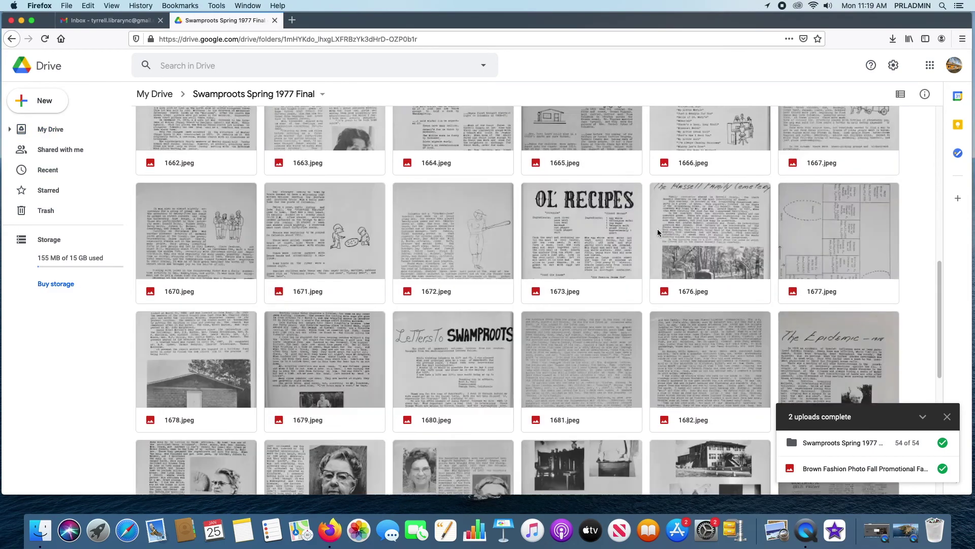
scroll(657, 228, "down", 5)
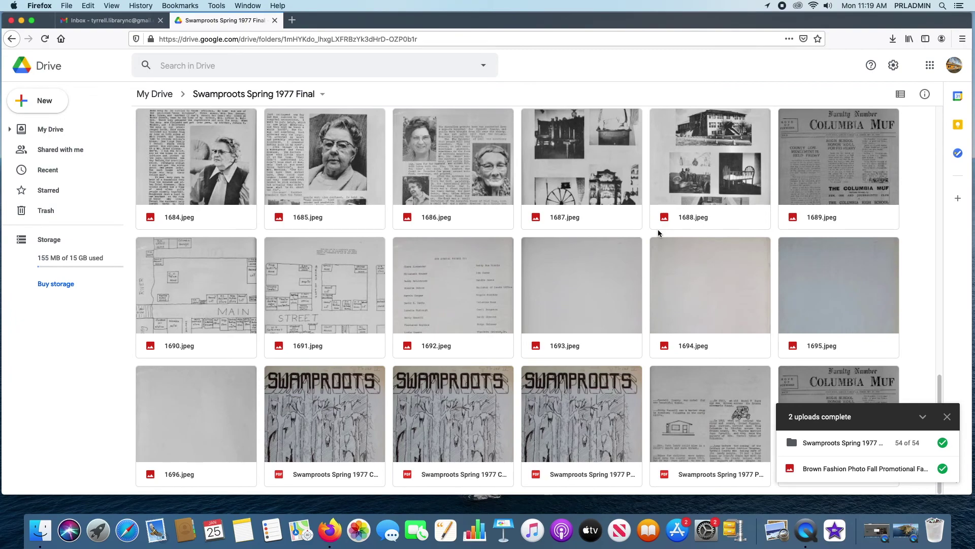
scroll(385, 252, "up", 17)
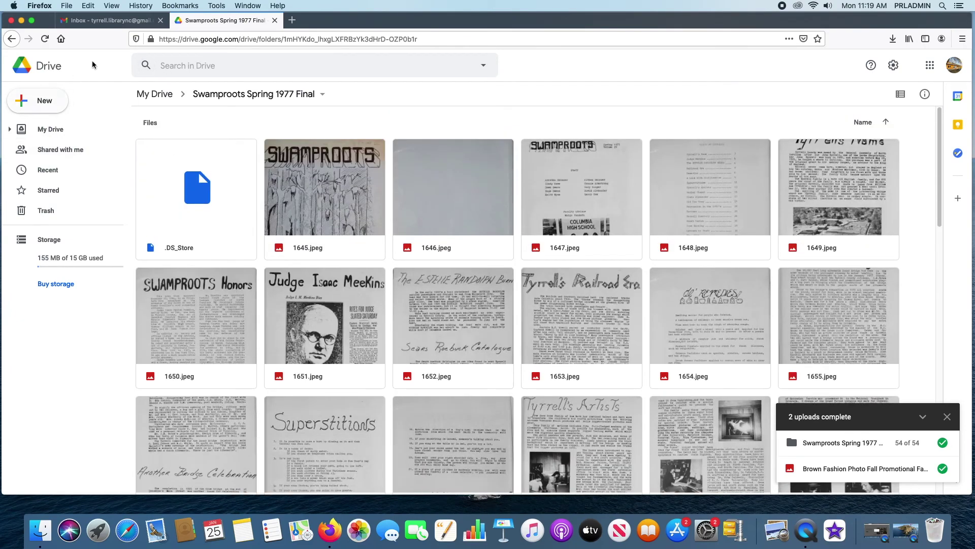
left_click(11, 39)
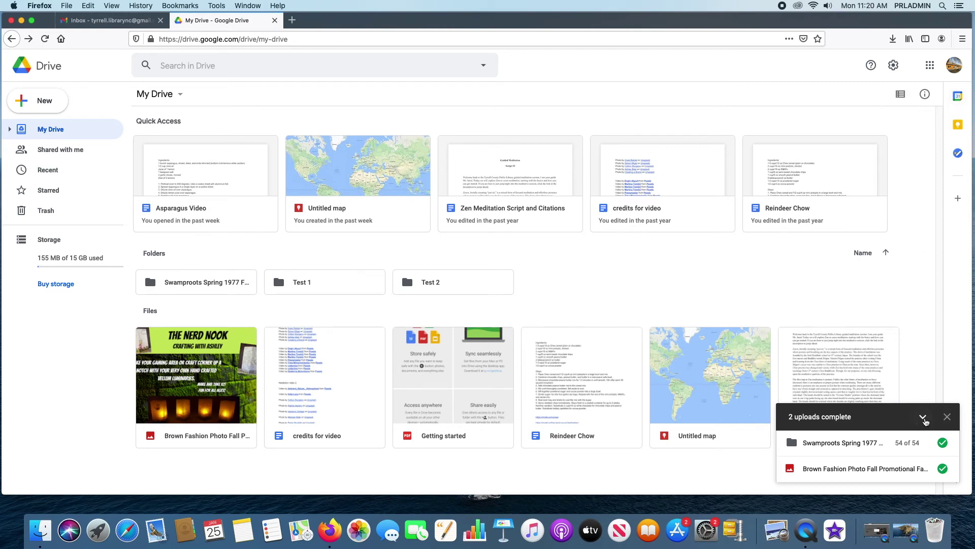
- Dismiss the completed uploads notice and open the Reindeer Chow document's details
left_click(948, 417)
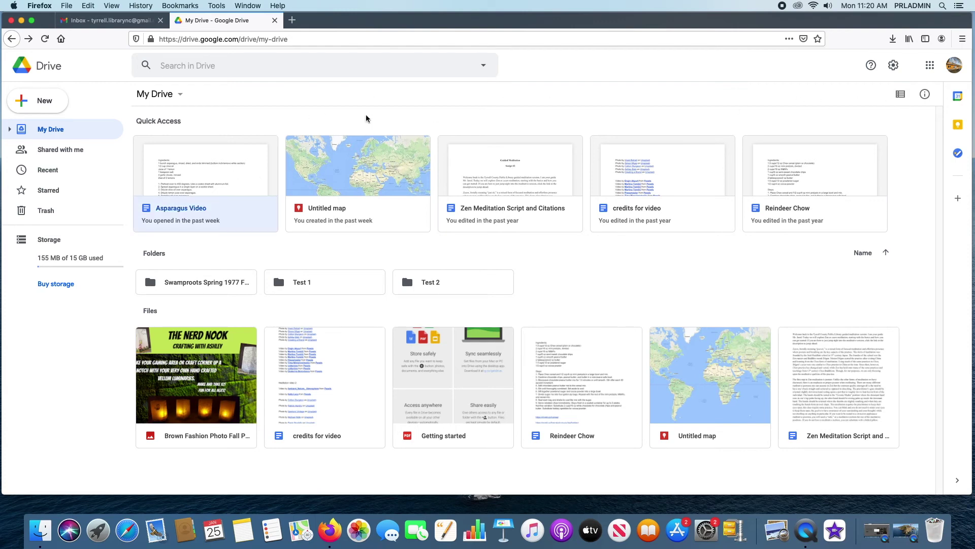
left_click(590, 374)
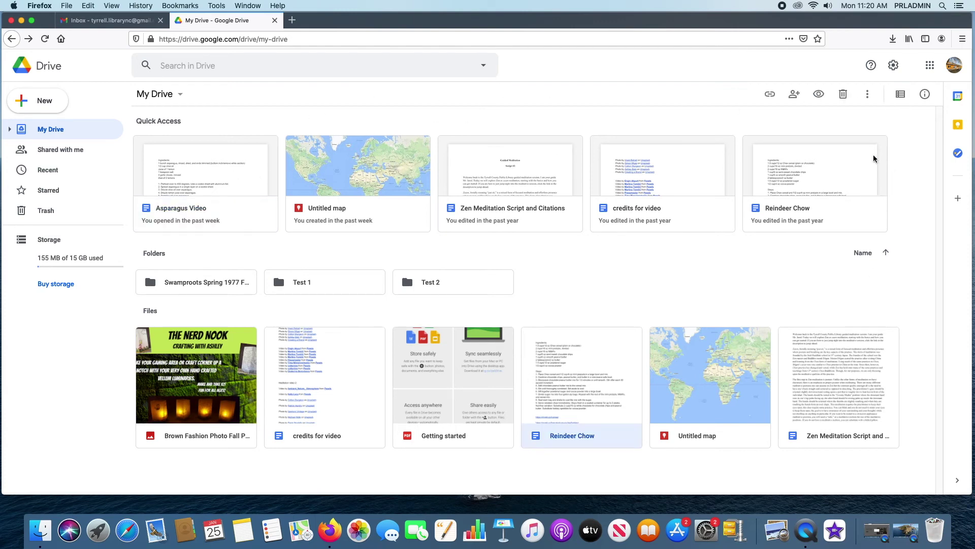
left_click(867, 96)
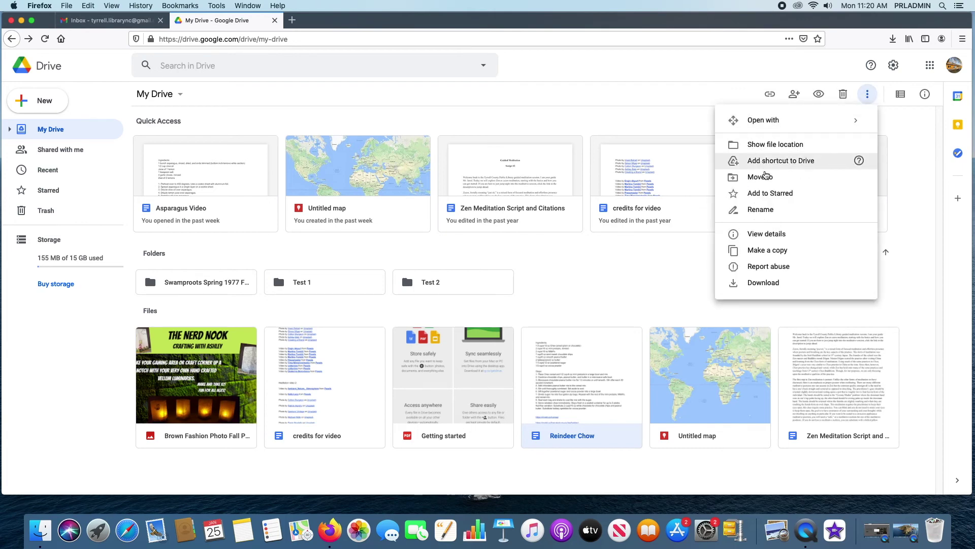
left_click(765, 235)
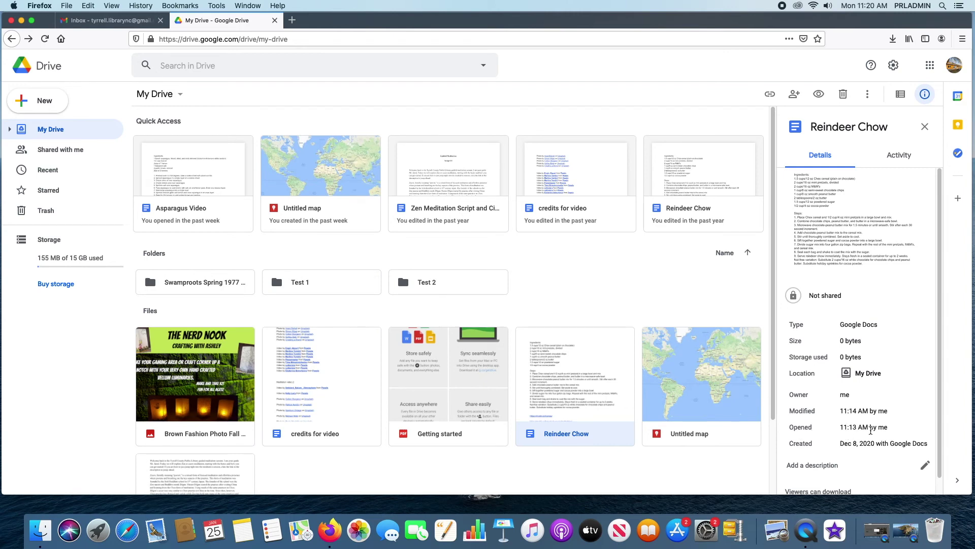
- Review Reindeer Chow's activity history, close the details panel, and dismiss the actions menu
scroll(880, 405, "down", 1)
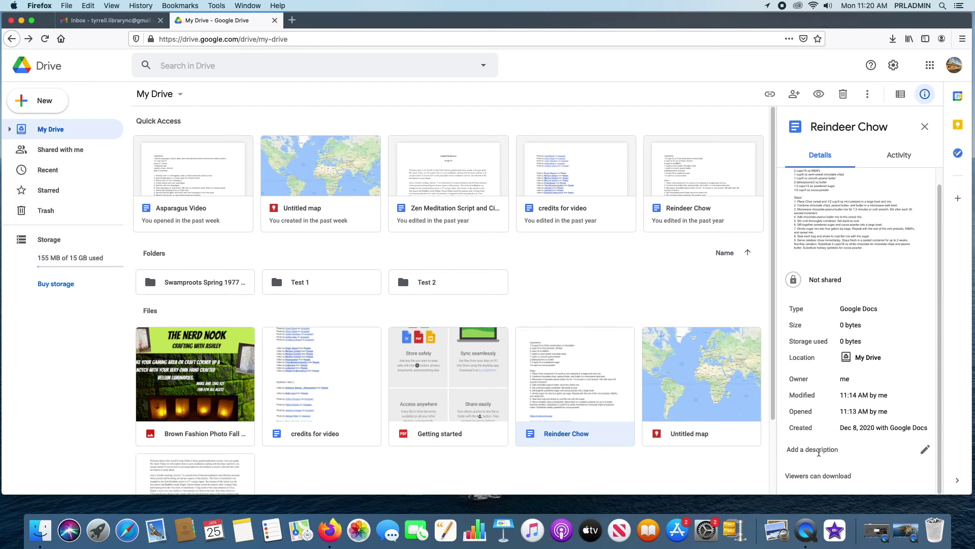
scroll(879, 405, "up", 1)
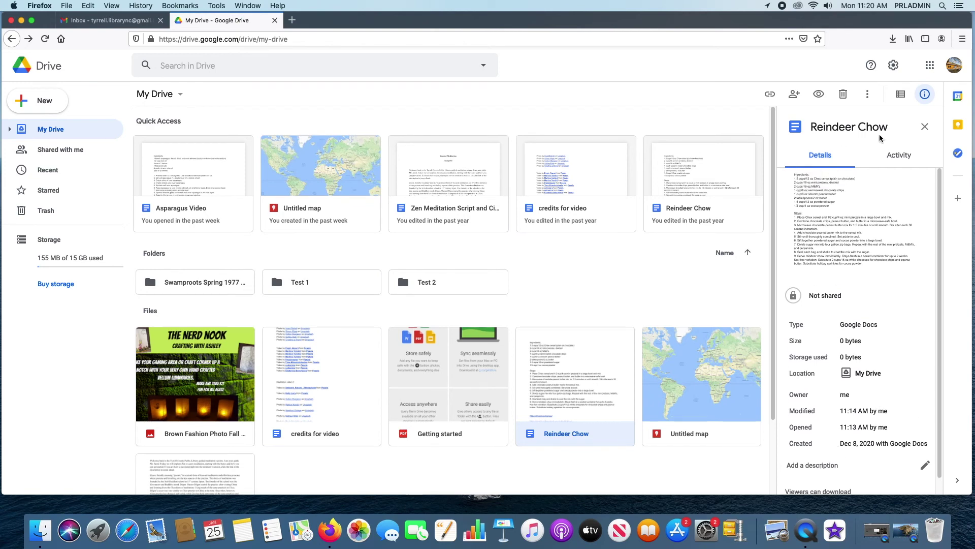
left_click(887, 155)
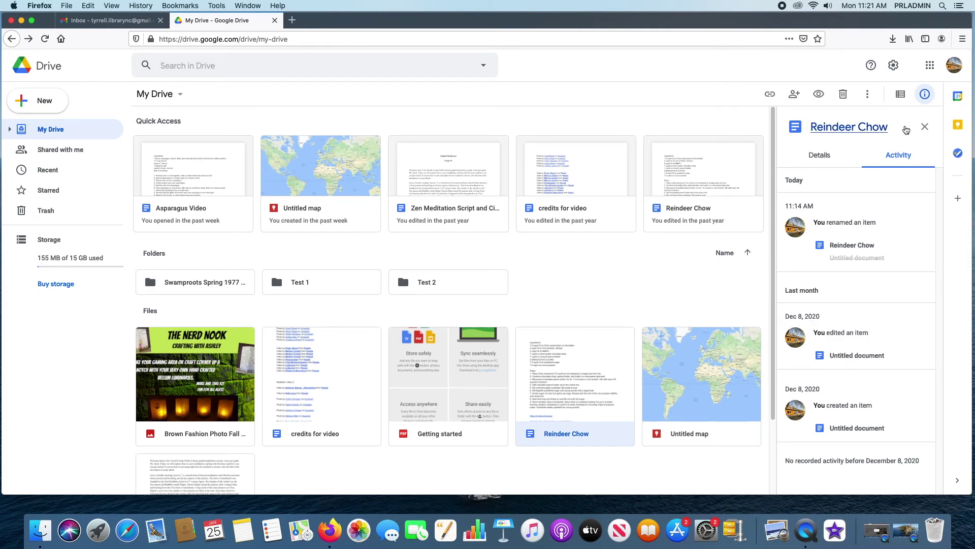
left_click(925, 127)
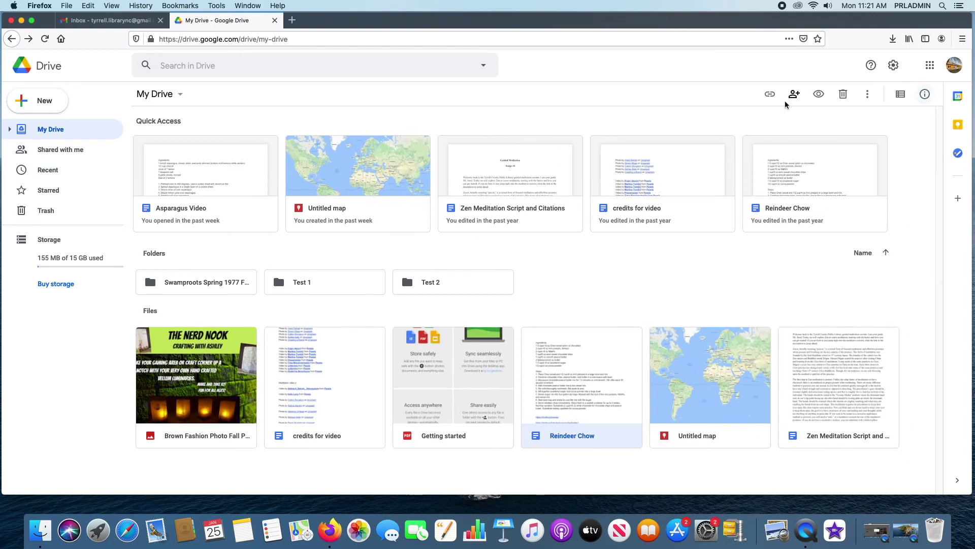
left_click(867, 94)
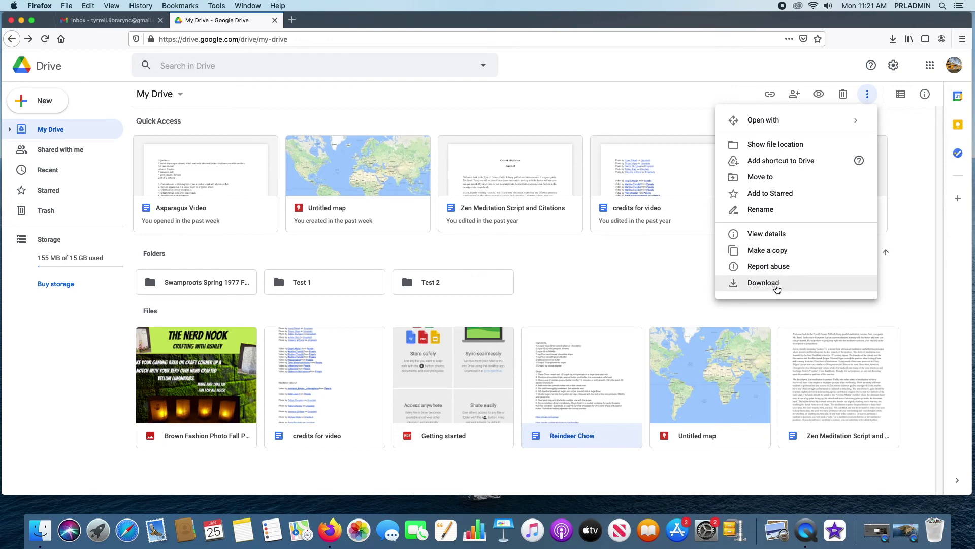
left_click(927, 292)
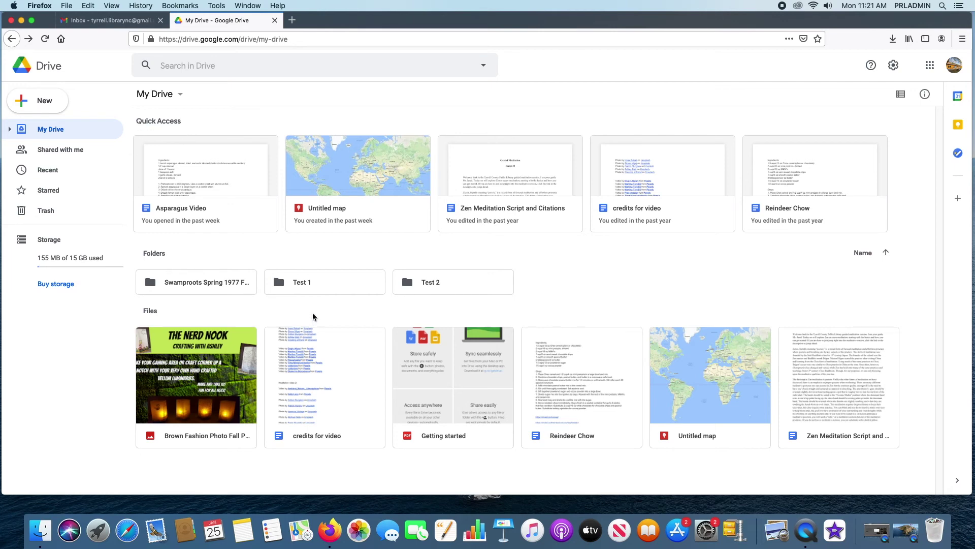
- From Shared with me, add a Toussaint Louverture document set shortcut into My Drive, then browse My Drive
left_click(49, 151)
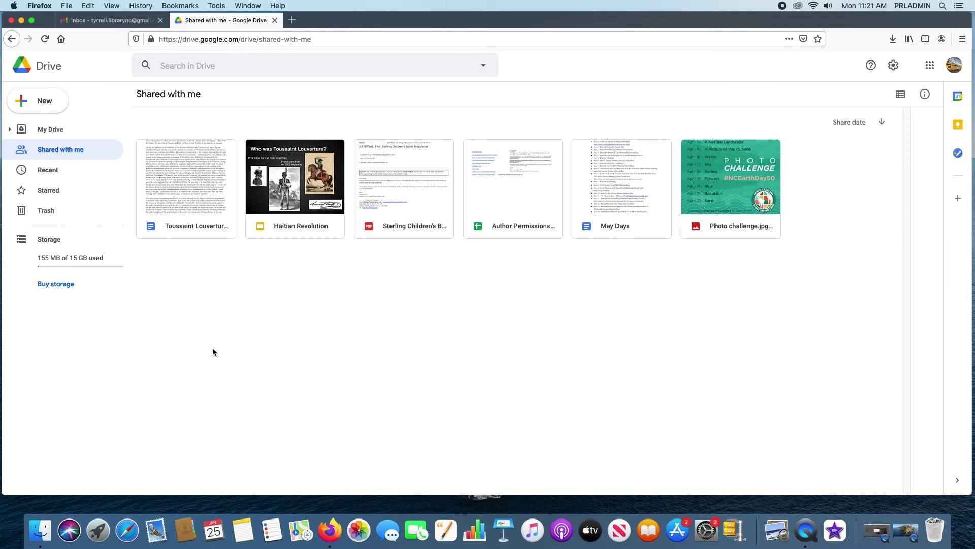
left_click(203, 171)
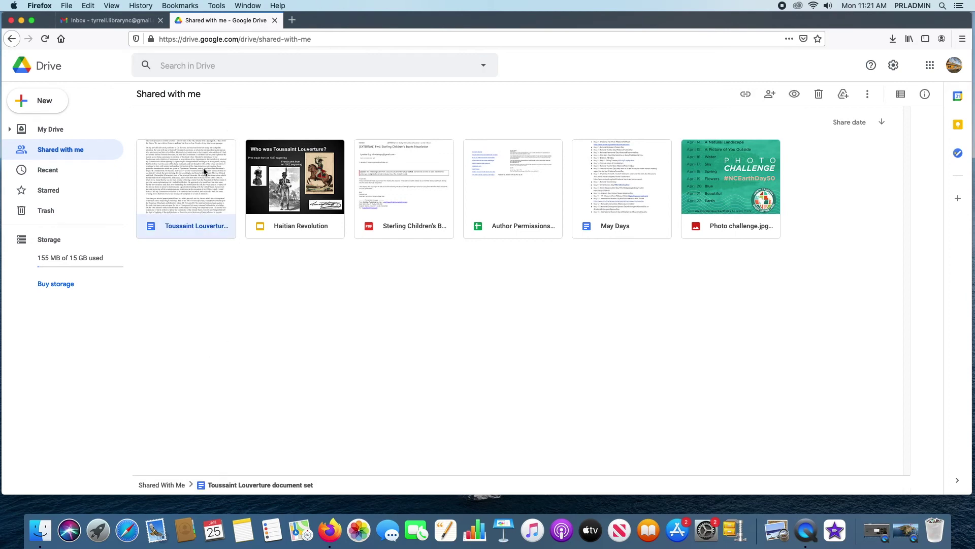
left_click(844, 96)
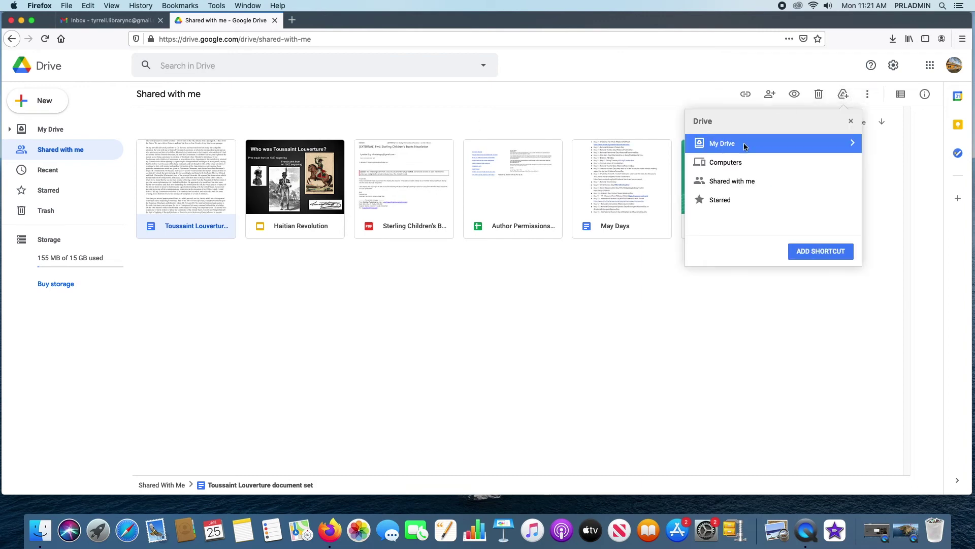
left_click(852, 143)
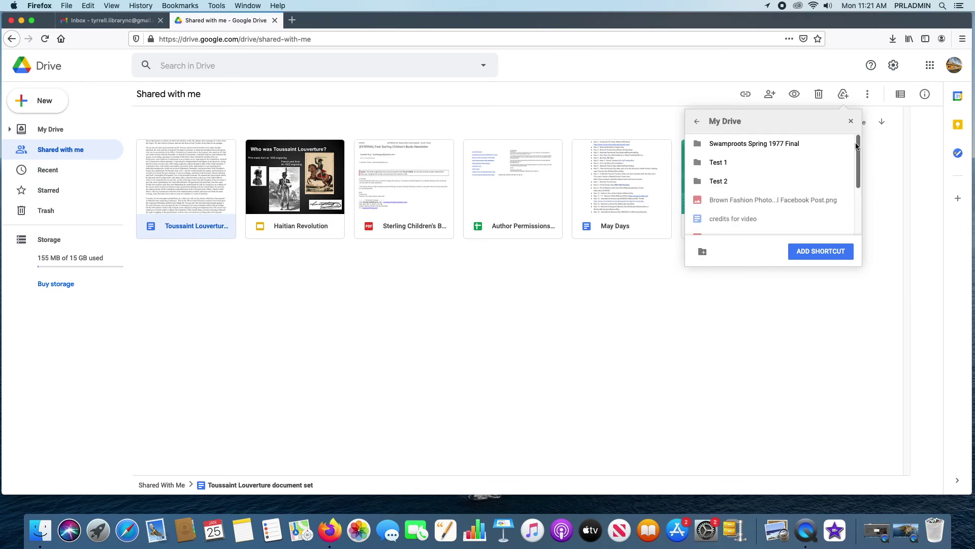
left_click(818, 252)
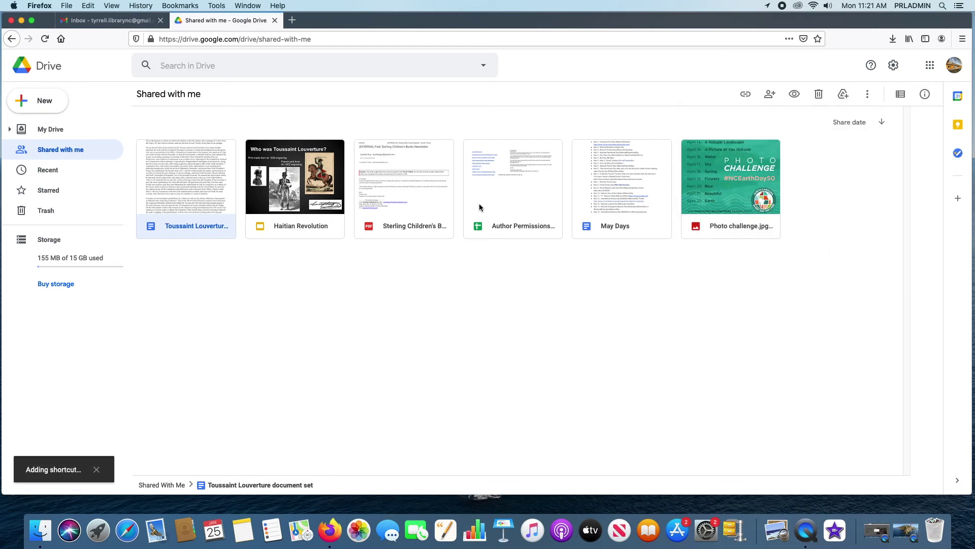
left_click(45, 131)
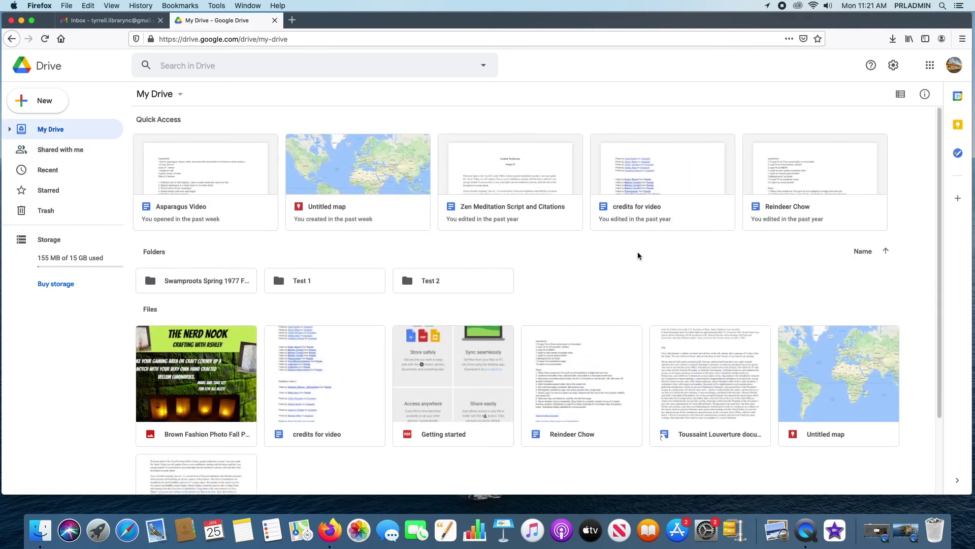
scroll(638, 253, "down", 3)
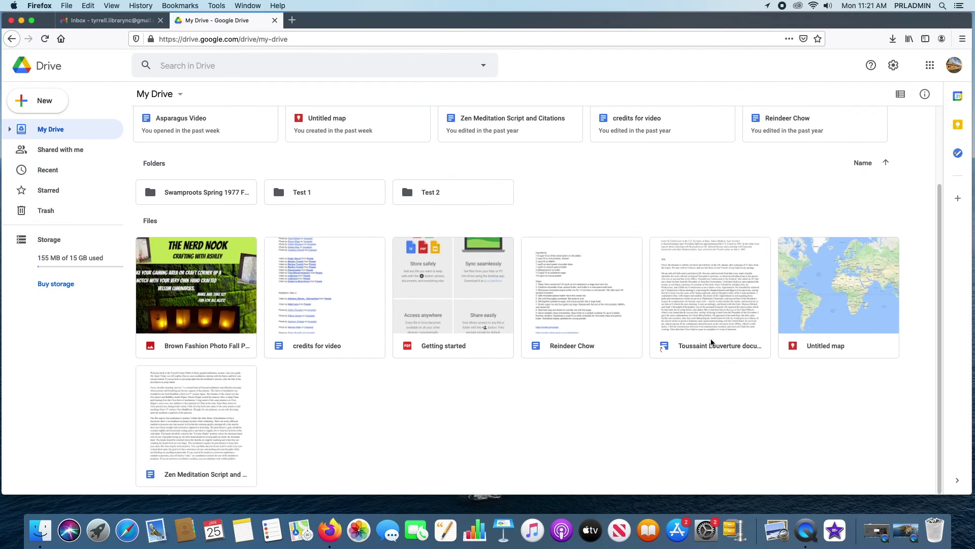
scroll(721, 305, "up", 3)
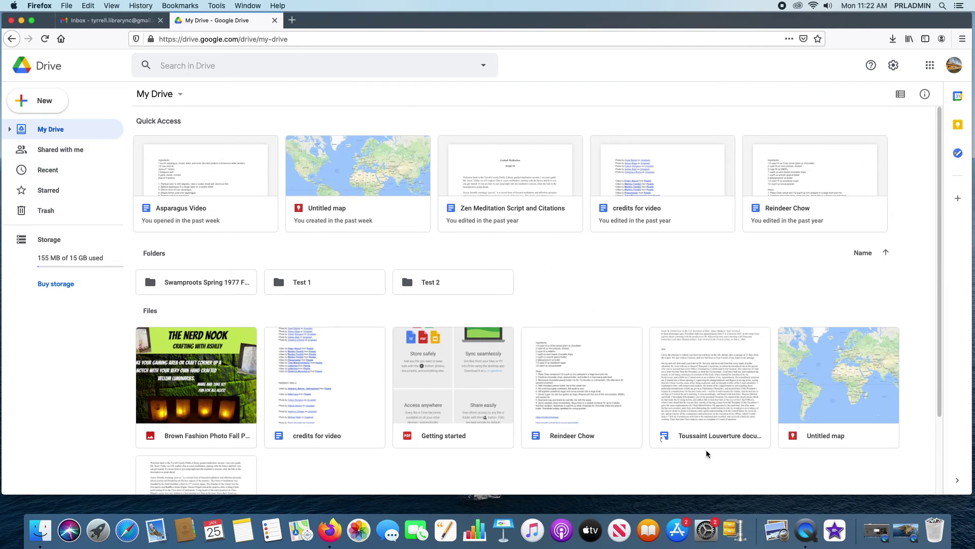
- View the Toussaint Louverture shortcut's details and activity (created 11:21 AM), then close the panel
left_click(721, 378)
left_click(868, 94)
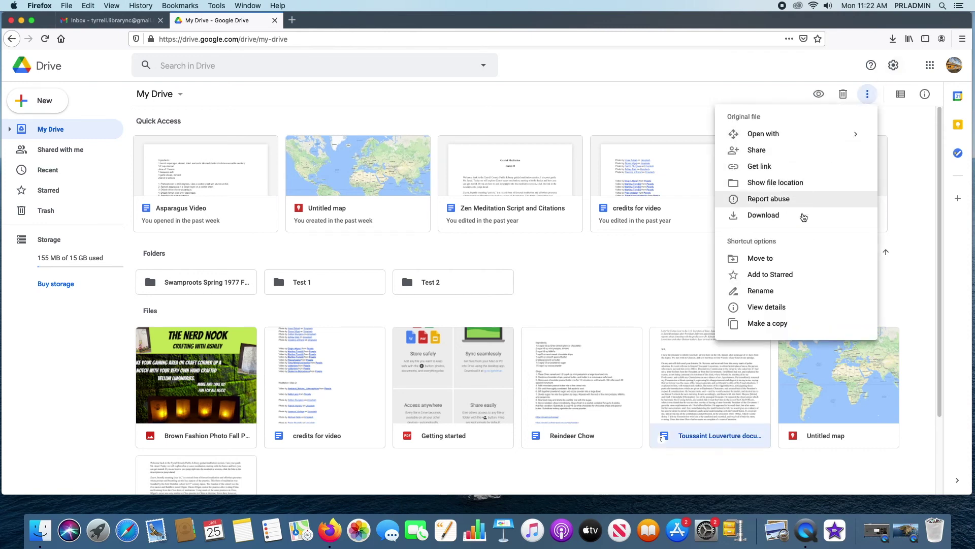
left_click(786, 310)
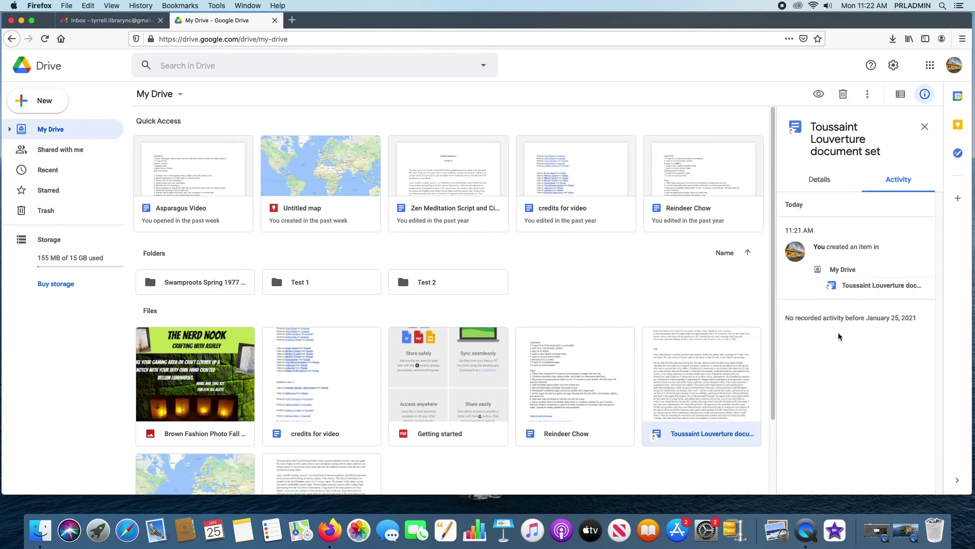
left_click(833, 179)
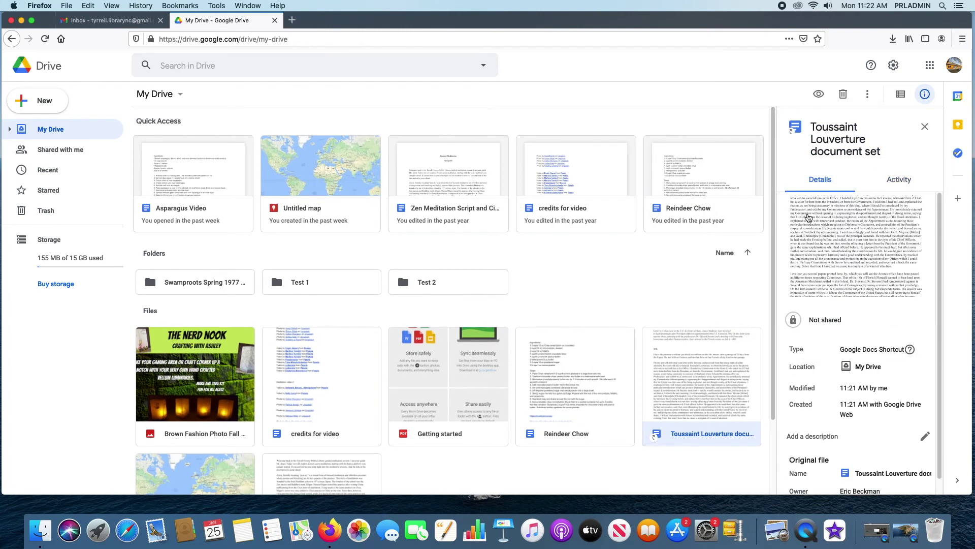
scroll(863, 297, "down", 1)
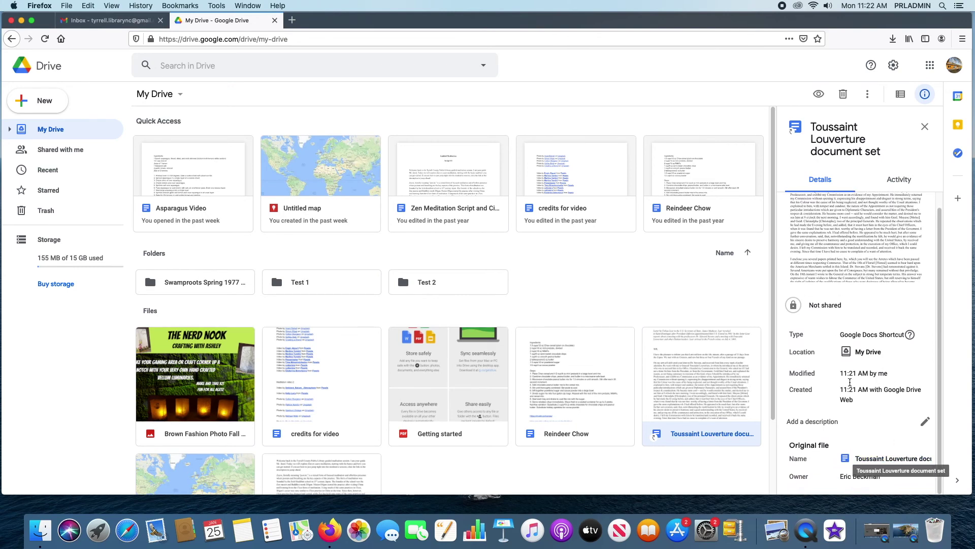
scroll(849, 365, "up", 1)
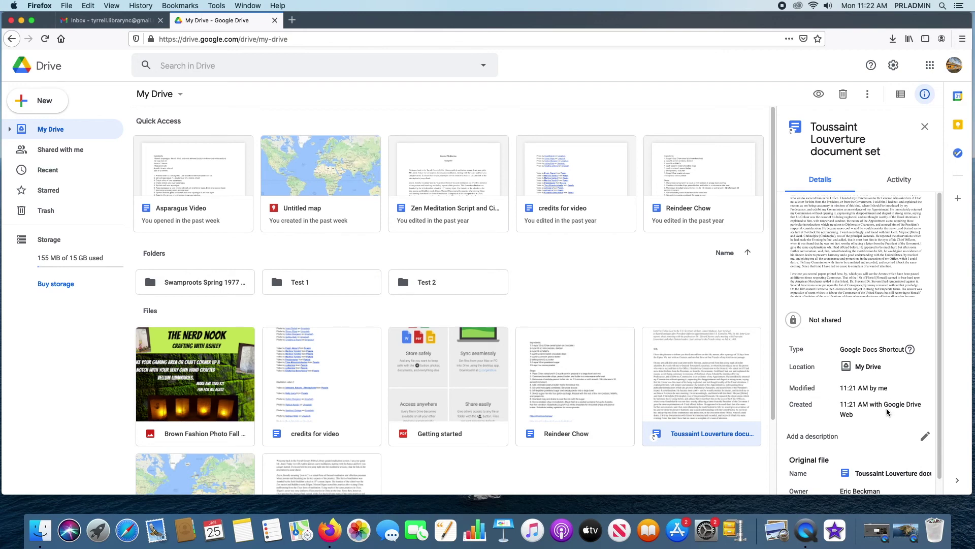
left_click(898, 181)
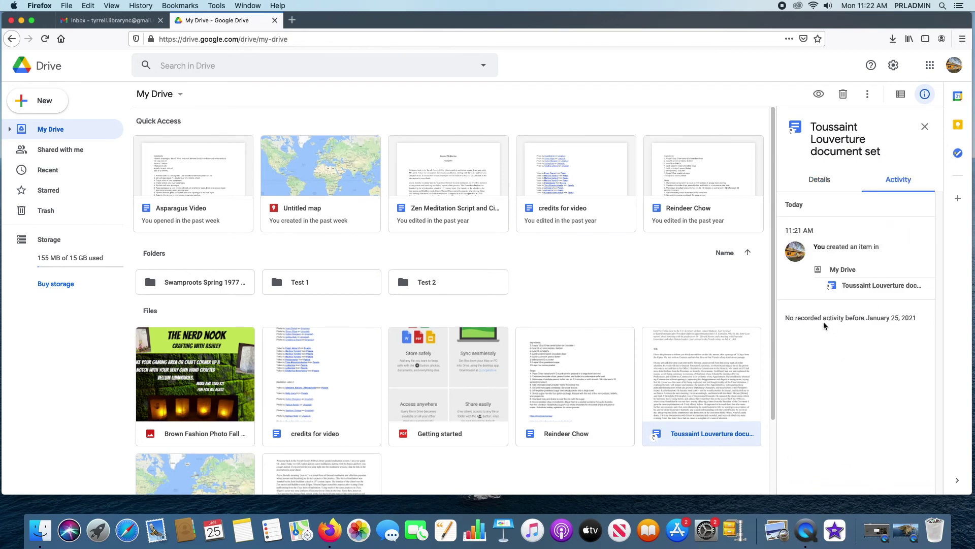
left_click(924, 127)
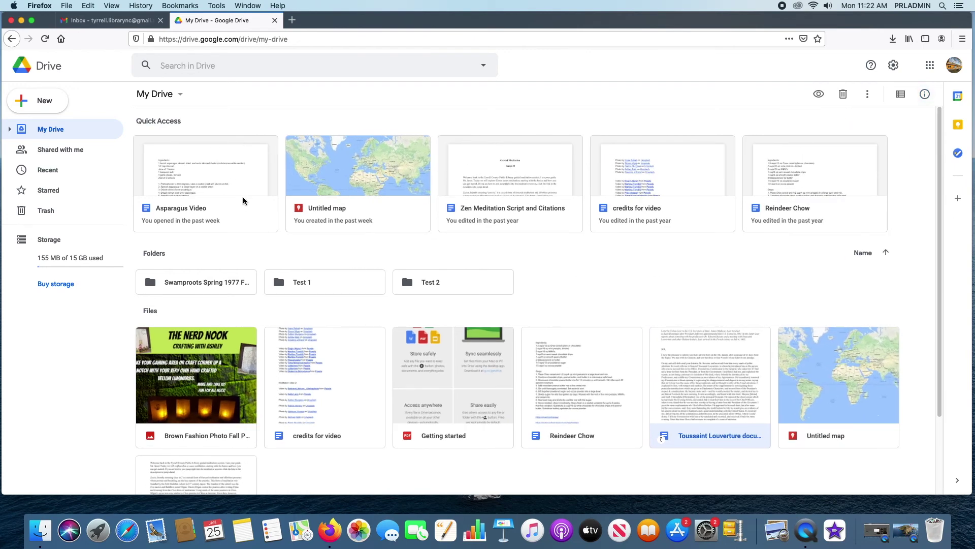
- On Shared with me, view the Toussaint Louverture file's context menu, then toggle list view and back to grid
left_click(60, 150)
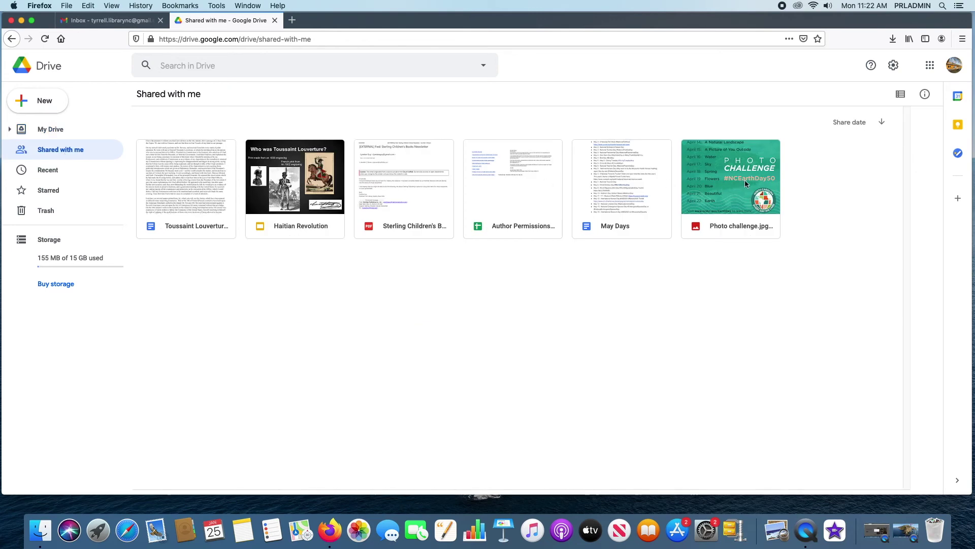
left_click(218, 164)
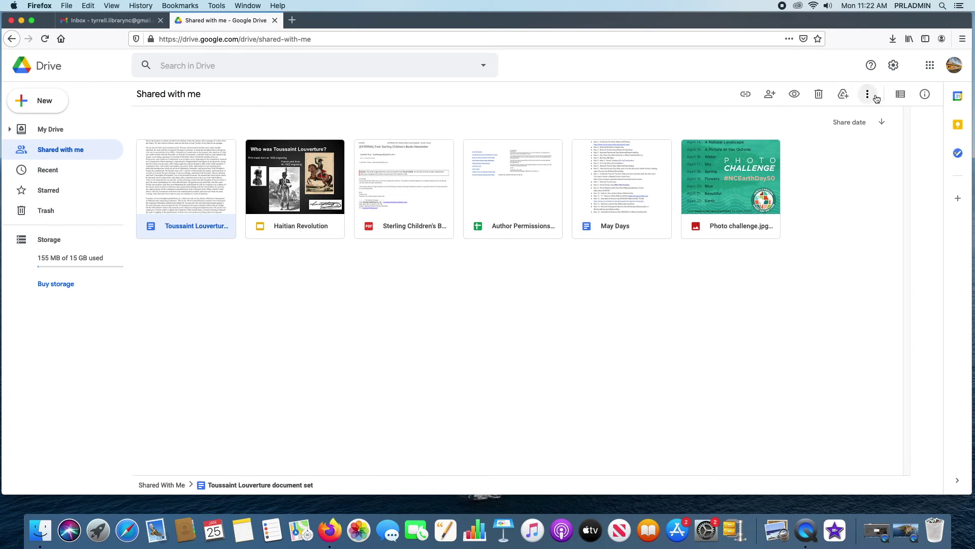
right_click(195, 147)
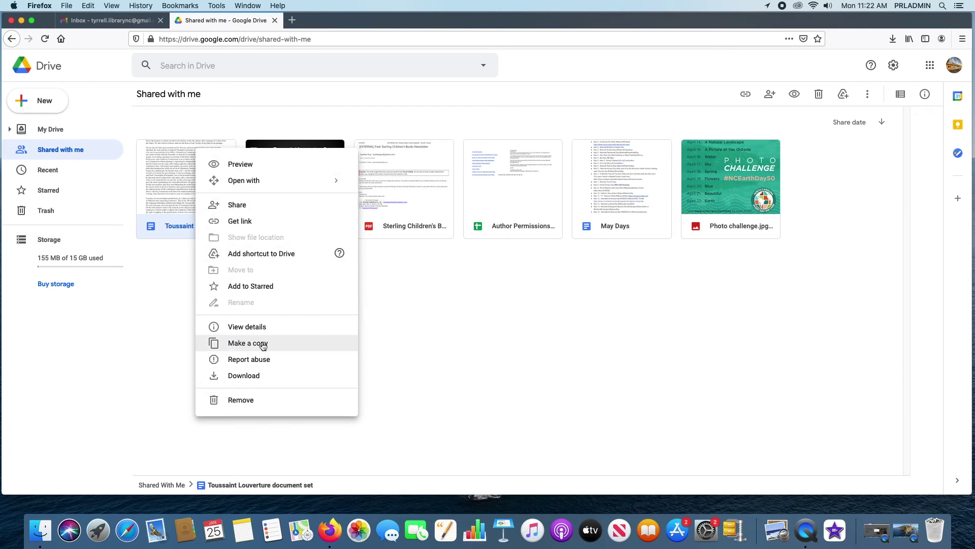
left_click(636, 266)
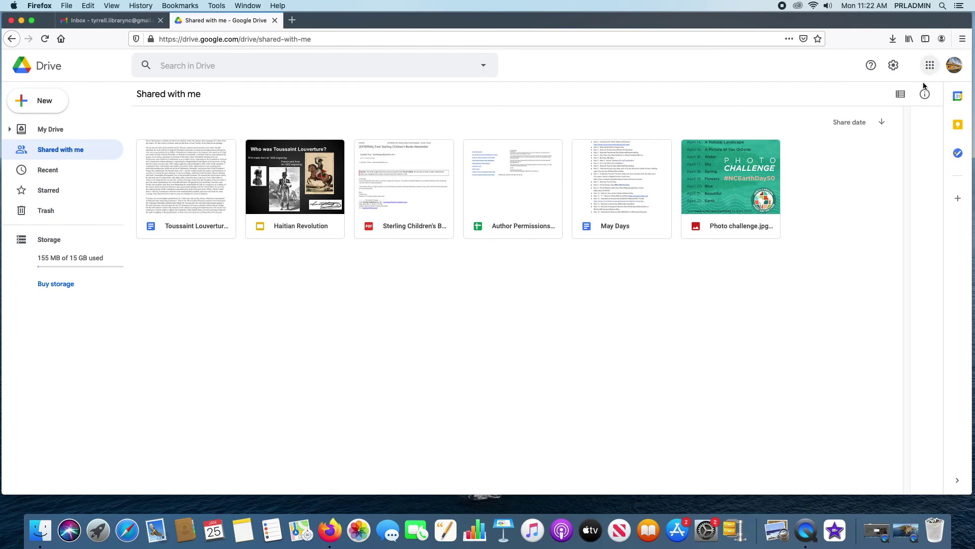
left_click(900, 95)
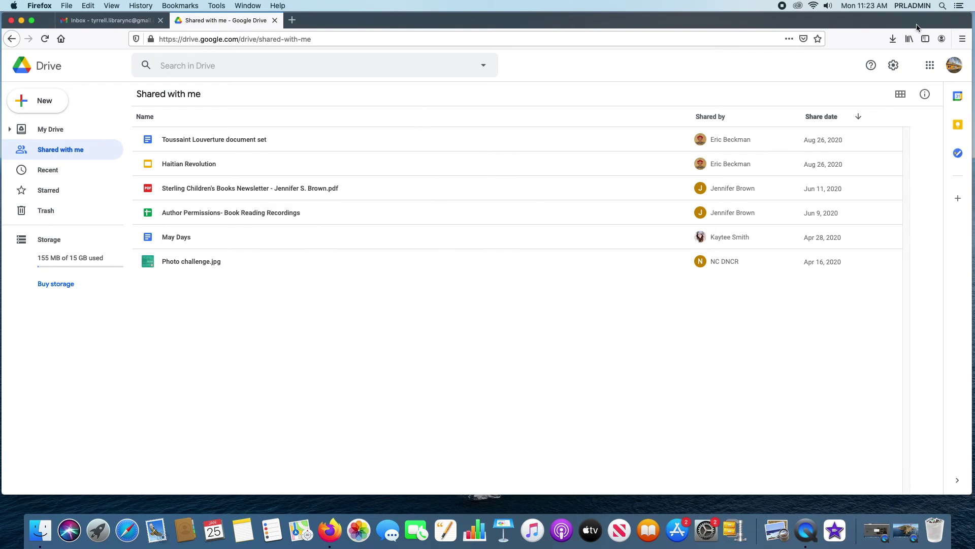
left_click(901, 95)
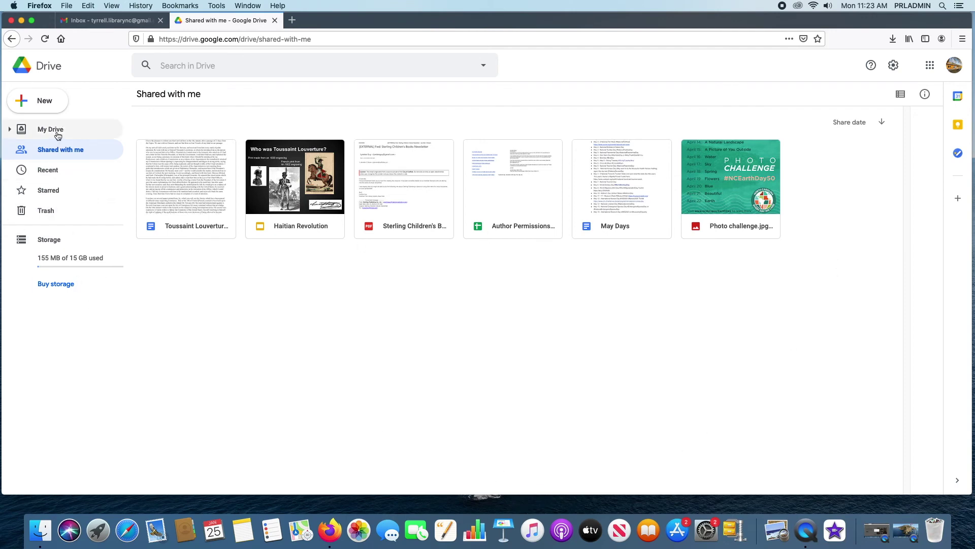
- Scroll through Recent files, then show Starred, where Asparagus Video is the only file
left_click(51, 171)
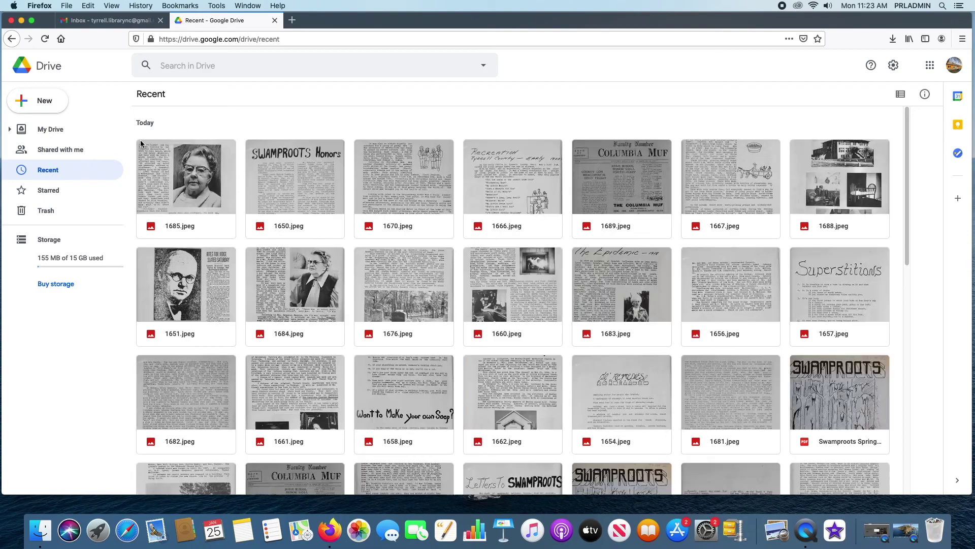
scroll(684, 239, "down", 10)
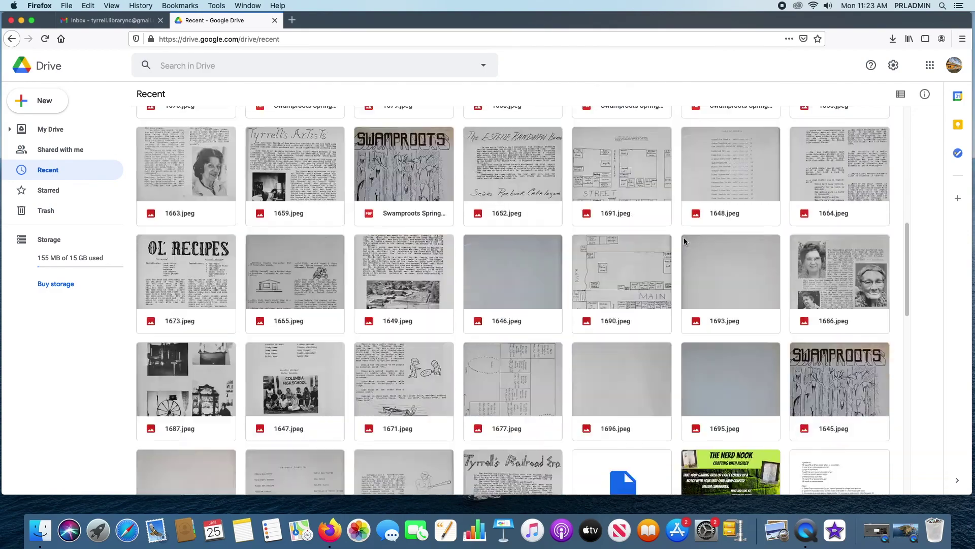
scroll(824, 154, "up", 1)
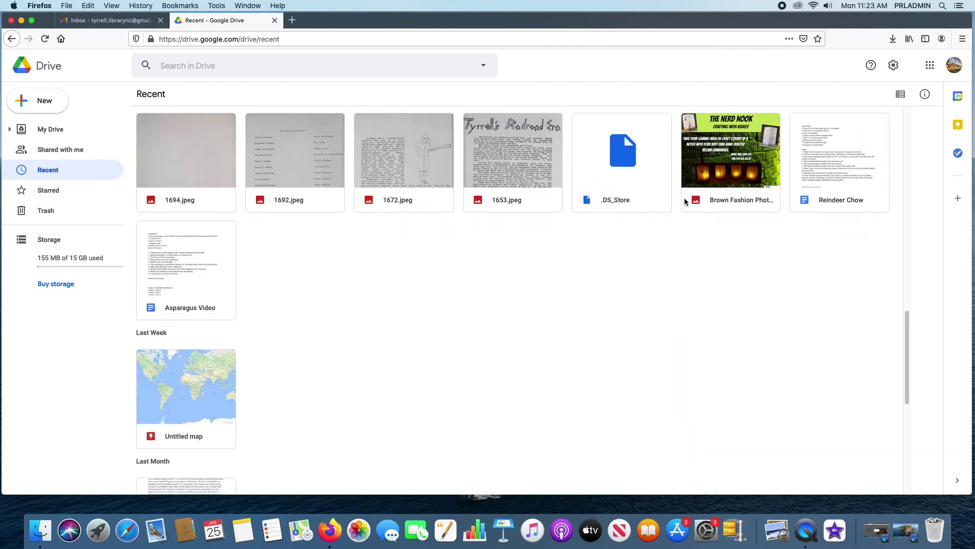
scroll(804, 208, "up", 5)
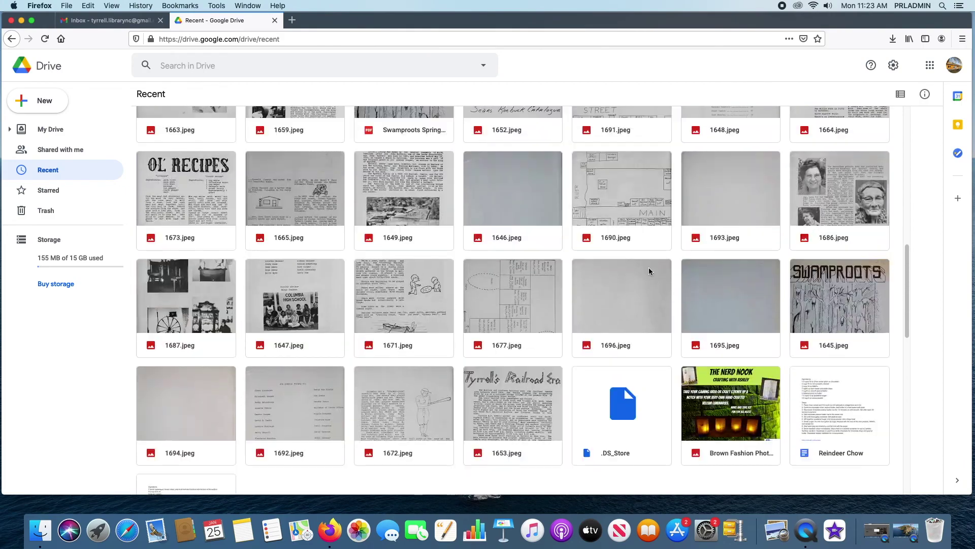
scroll(839, 413, "up", 10)
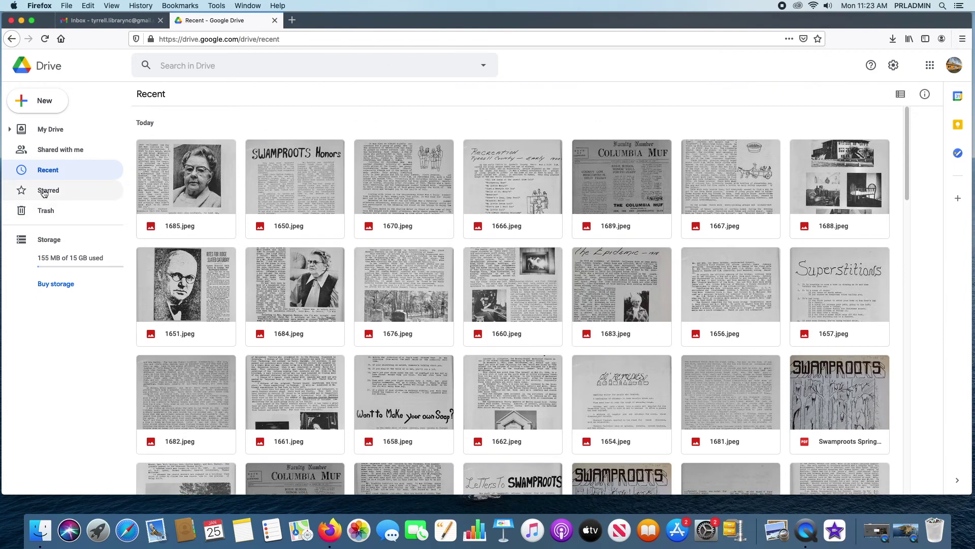
left_click(44, 193)
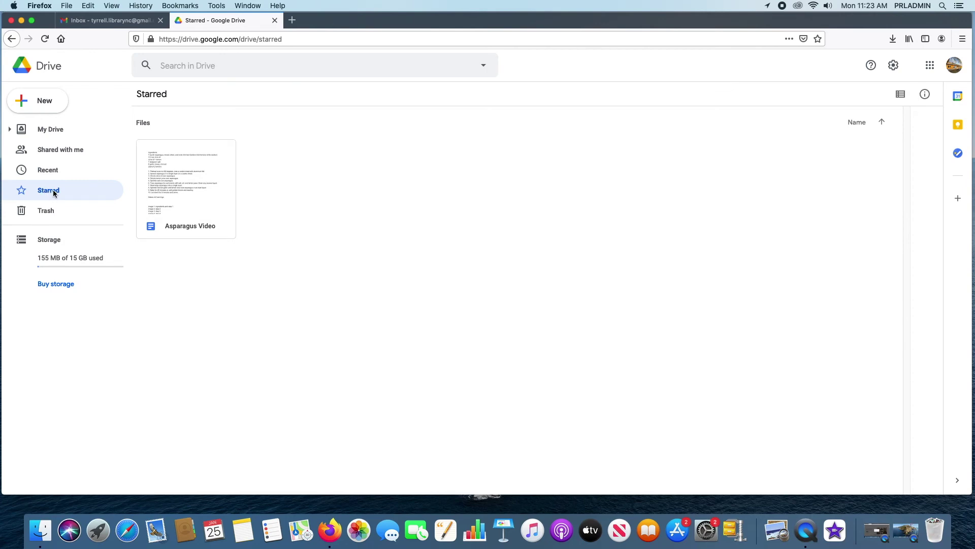
- View the Trash, then the Storage page showing 155 MB of 15 GB used
left_click(54, 216)
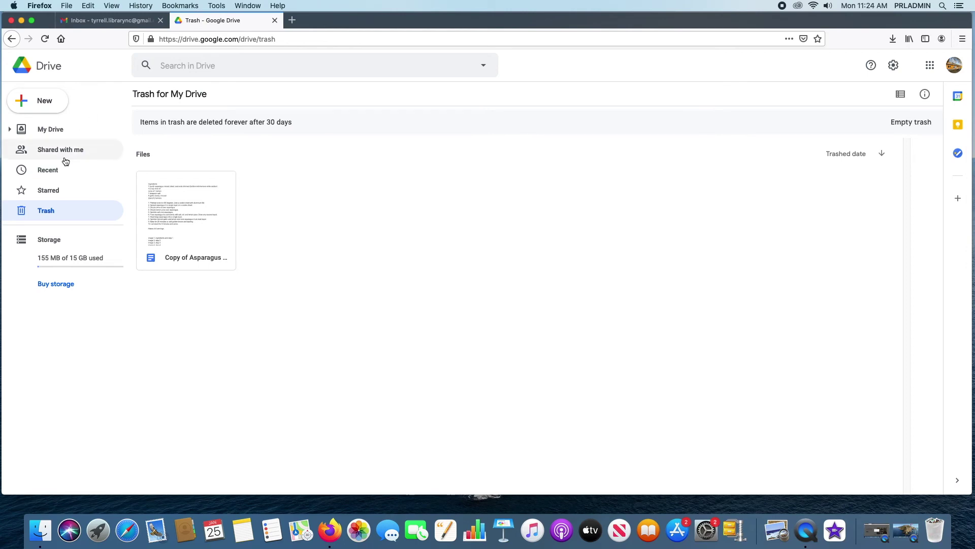
left_click(24, 241)
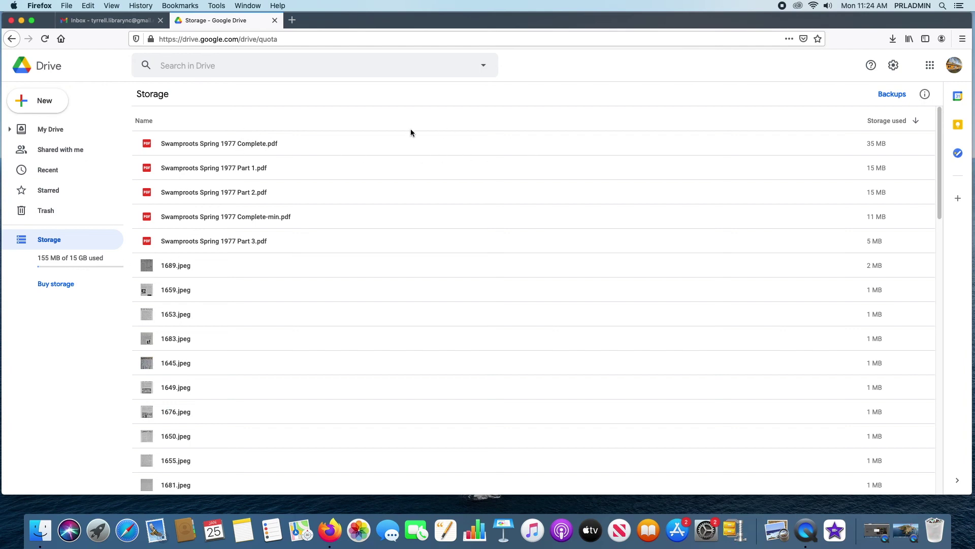
- Scroll the storage list, look at the empty Backups page, then go back to My Drive
scroll(369, 198, "down", 15)
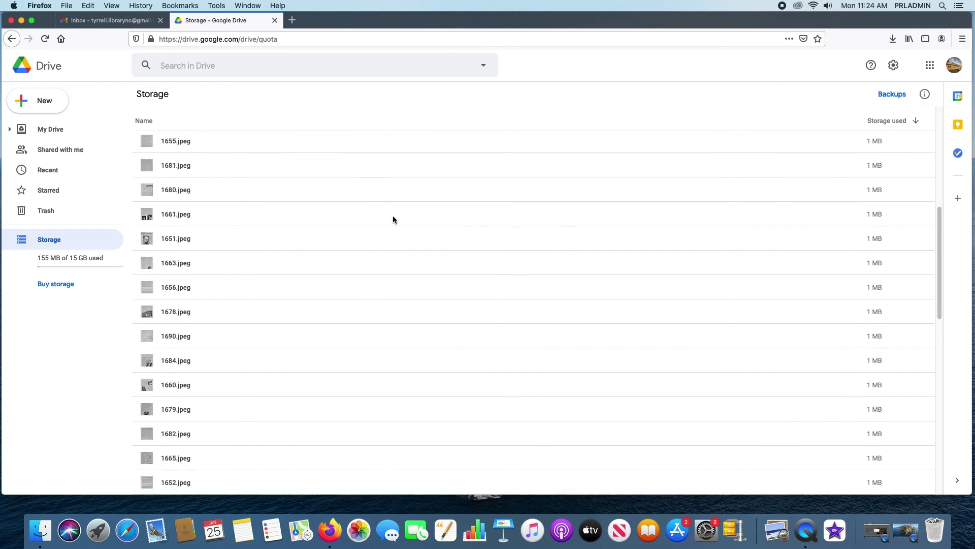
scroll(396, 214, "down", 6)
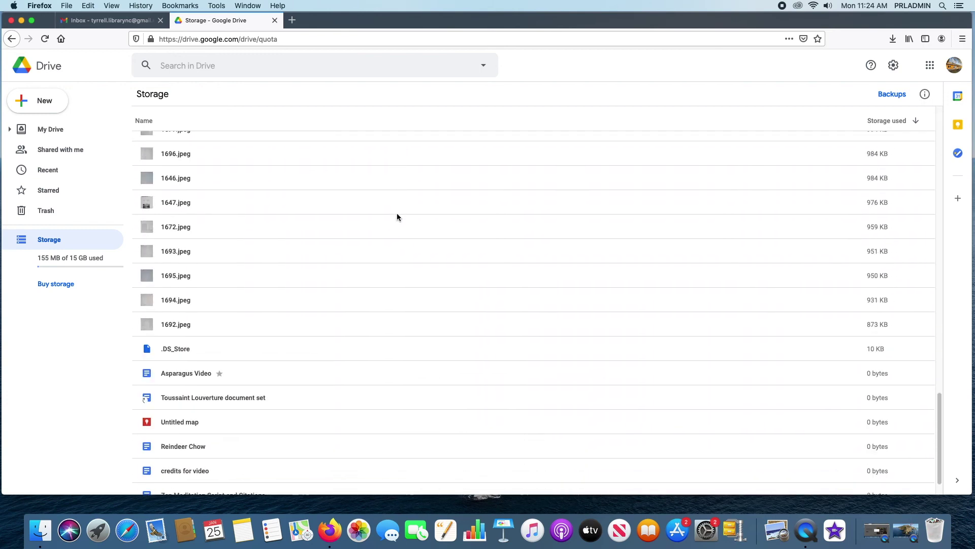
scroll(406, 206, "up", 20)
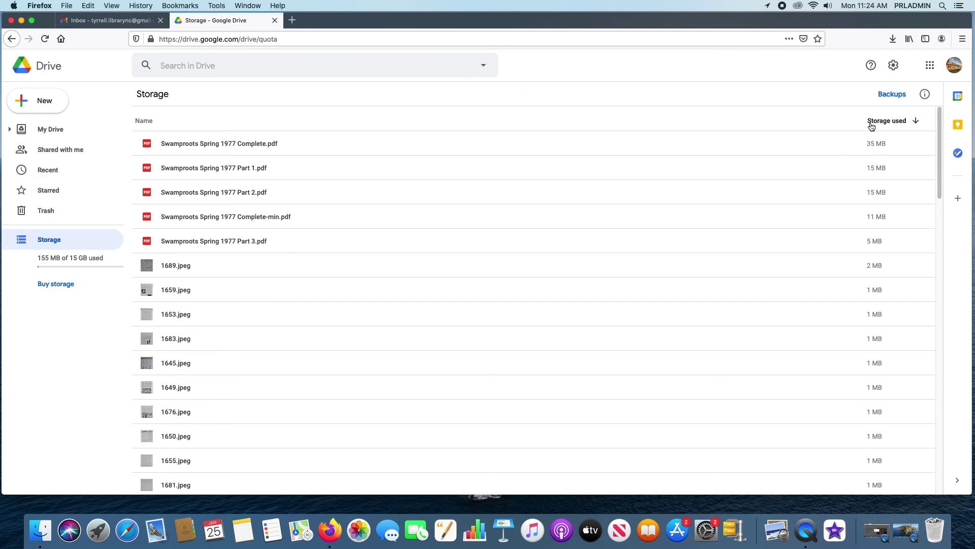
left_click(894, 95)
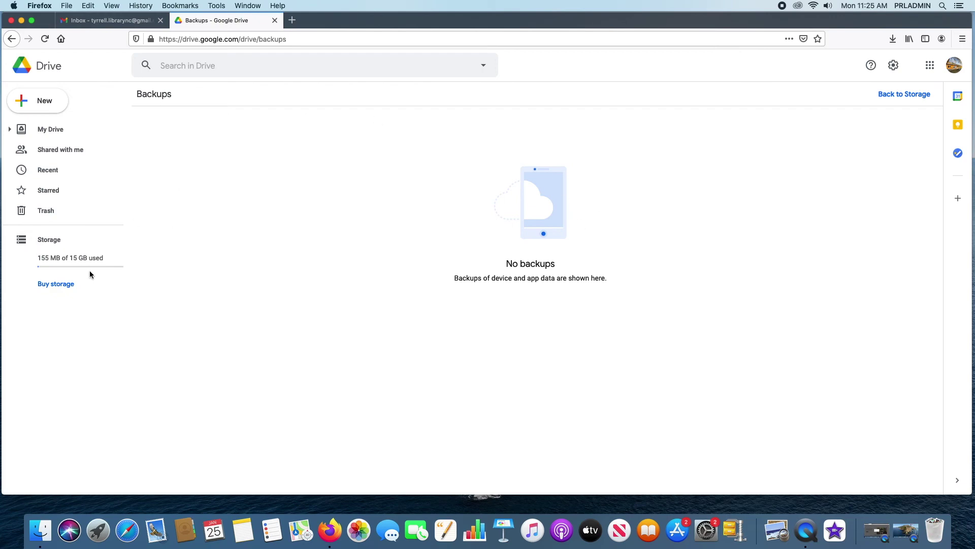
left_click(53, 244)
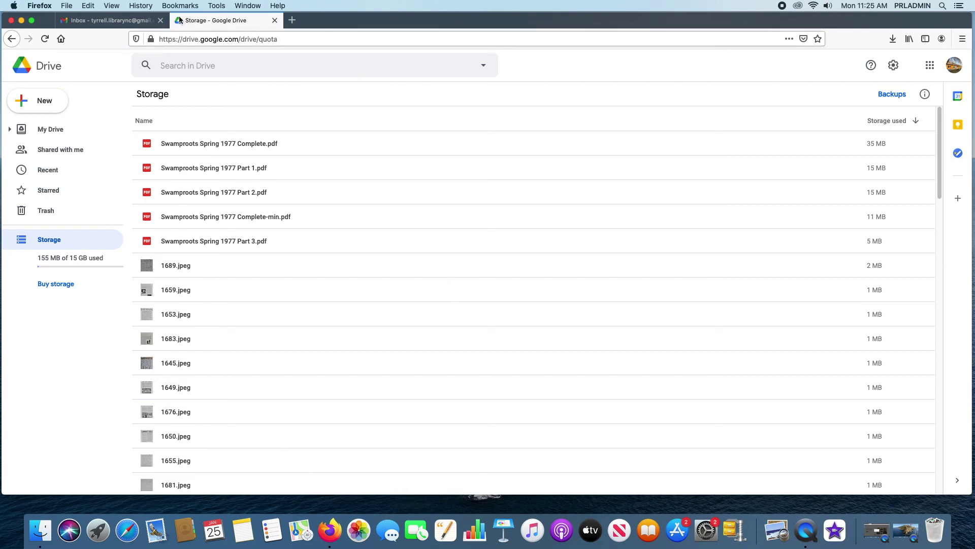
left_click(51, 131)
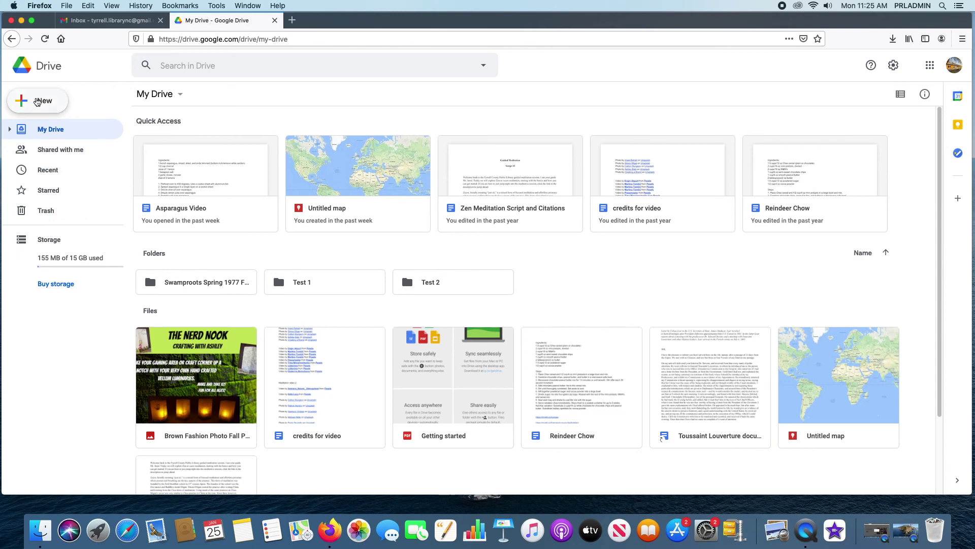
- Create a blank Google Docs document from the New menu, then close its tab
left_click(37, 101)
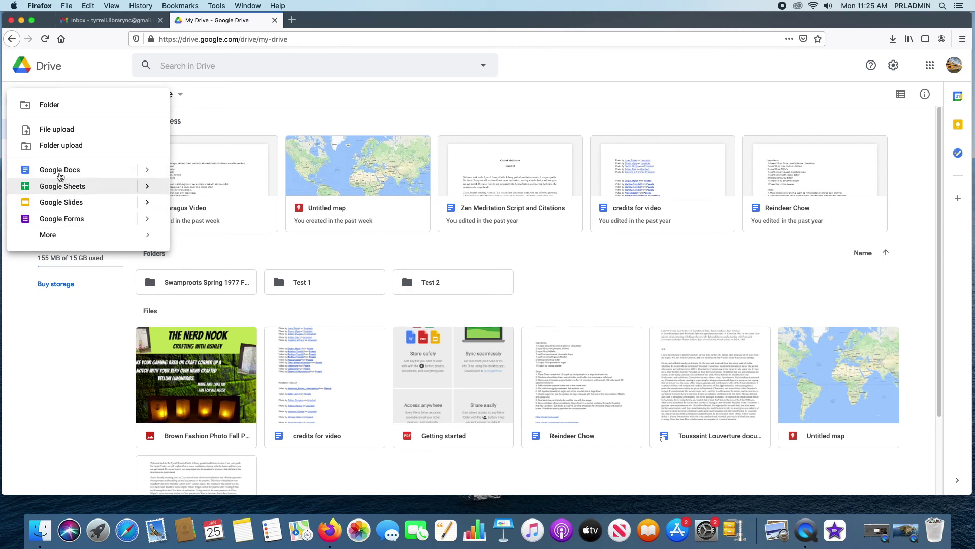
mouse_move(147, 174)
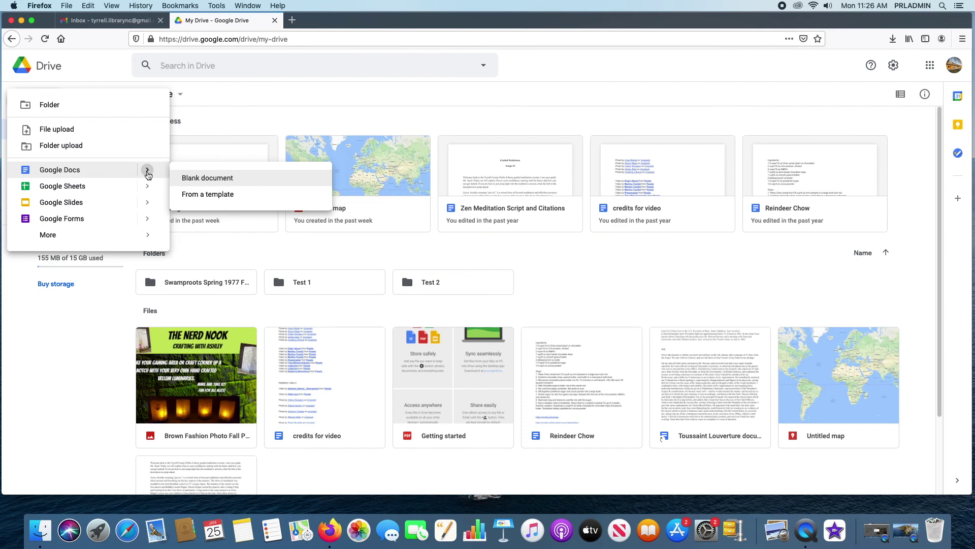
left_click(211, 181)
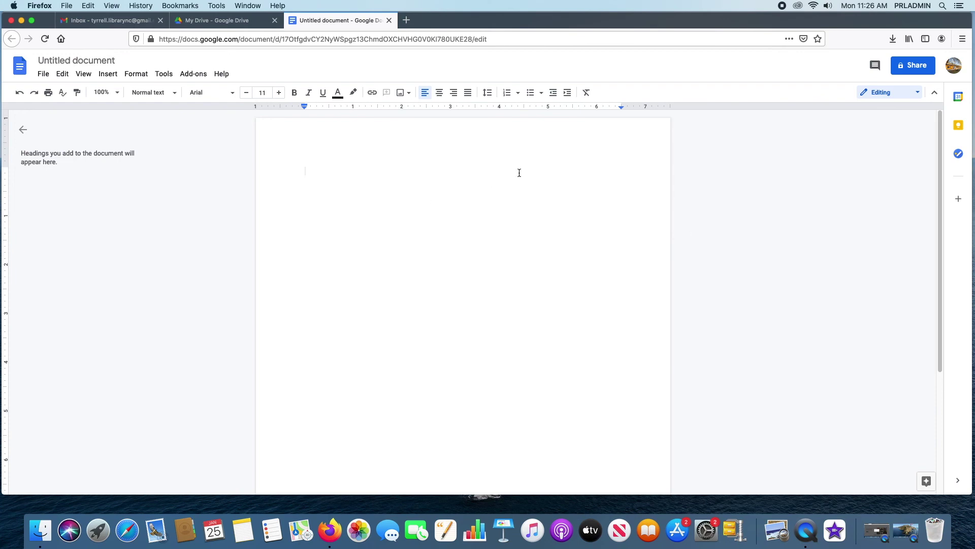
left_click(389, 20)
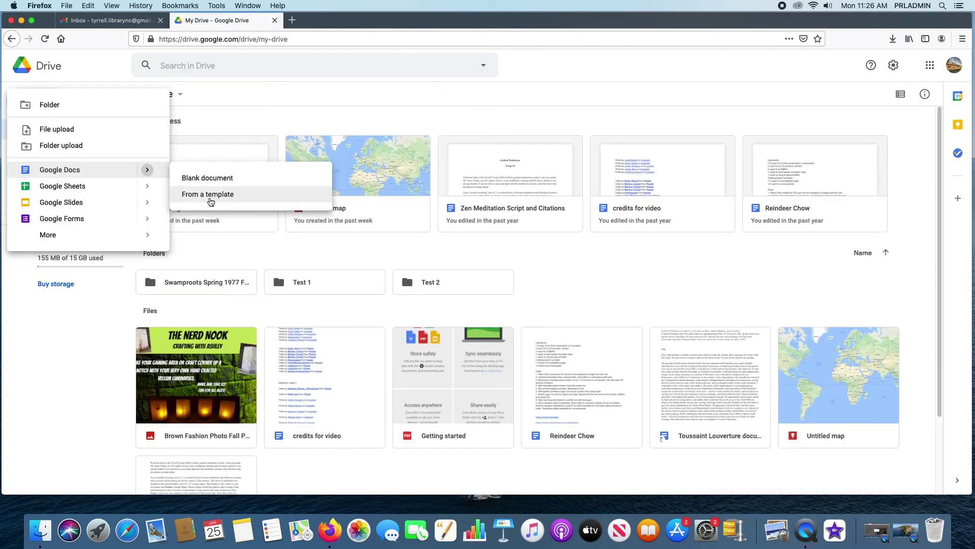
left_click(213, 201)
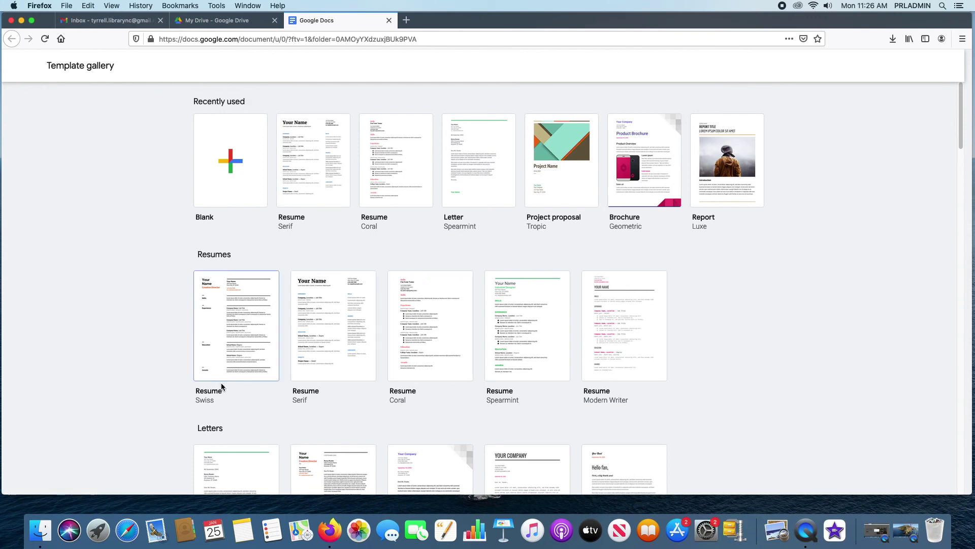
scroll(825, 356, "down", 5)
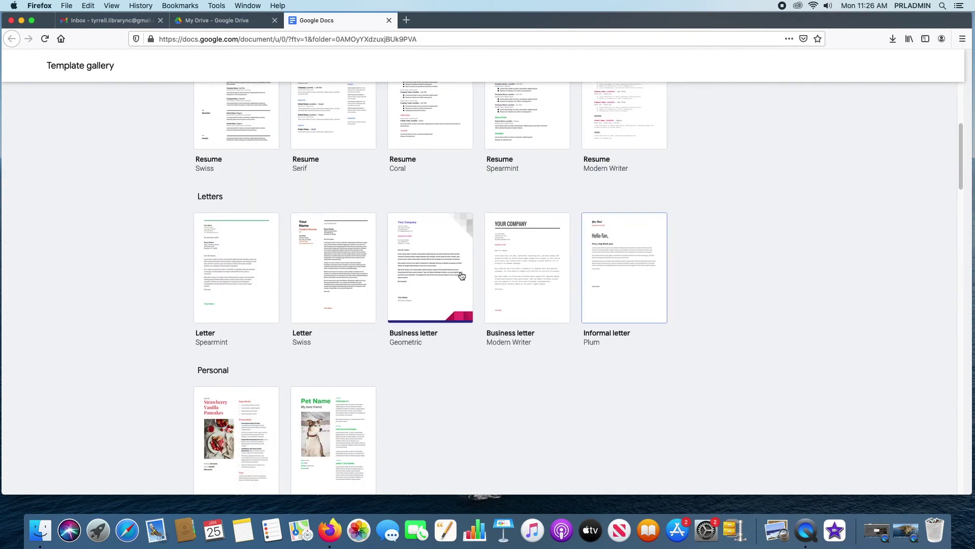
scroll(742, 310, "down", 2)
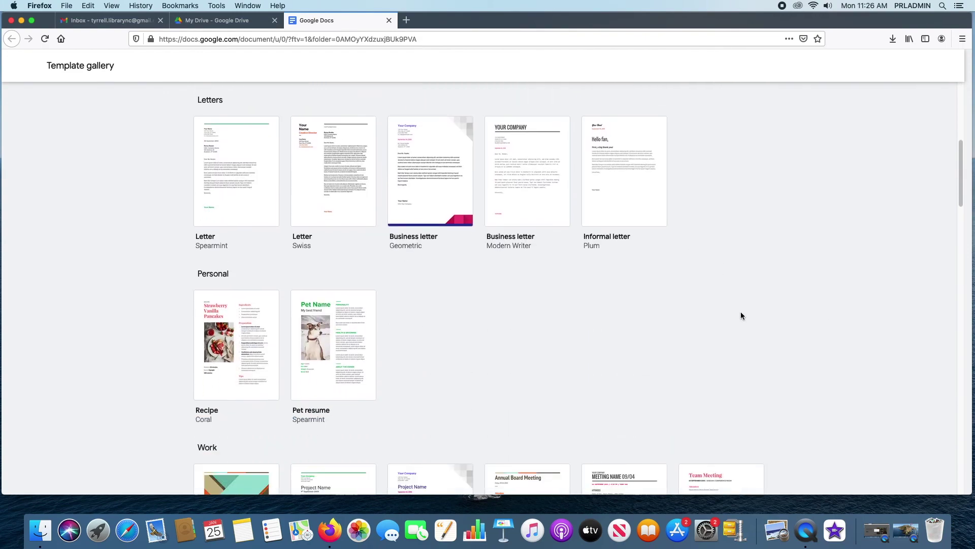
scroll(740, 313, "up", 7)
scroll(739, 316, "down", 4)
scroll(740, 315, "down", 2)
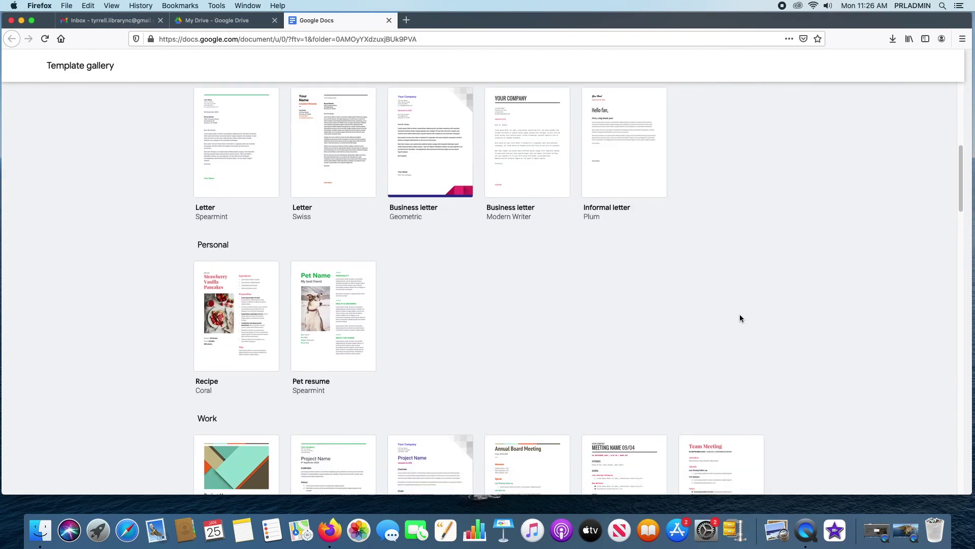
scroll(529, 338, "down", 3)
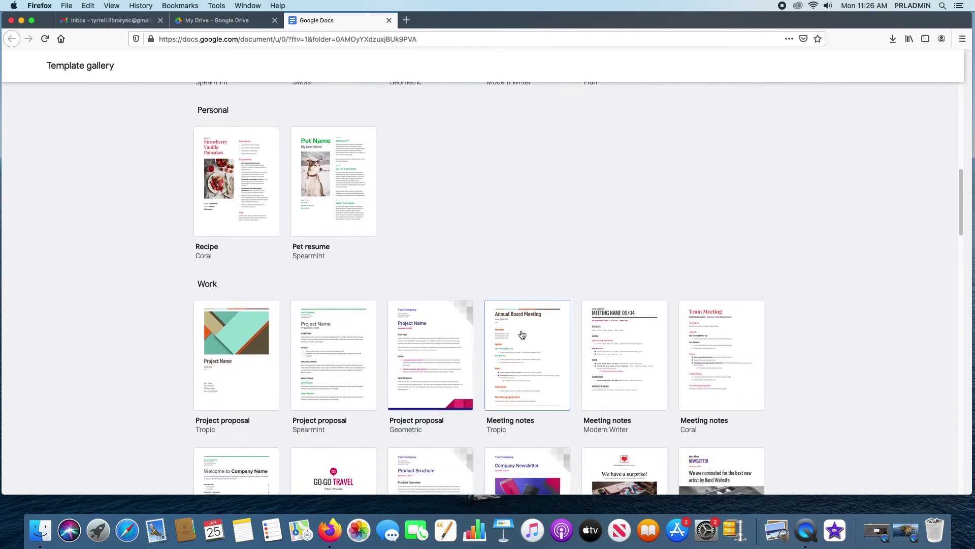
scroll(539, 284, "down", 5)
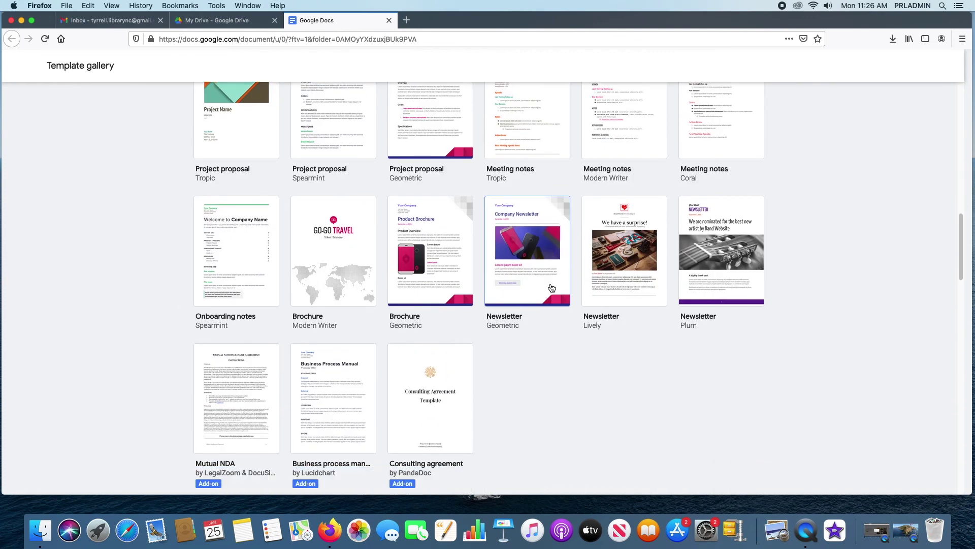
scroll(604, 331, "down", 1)
scroll(601, 333, "down", 8)
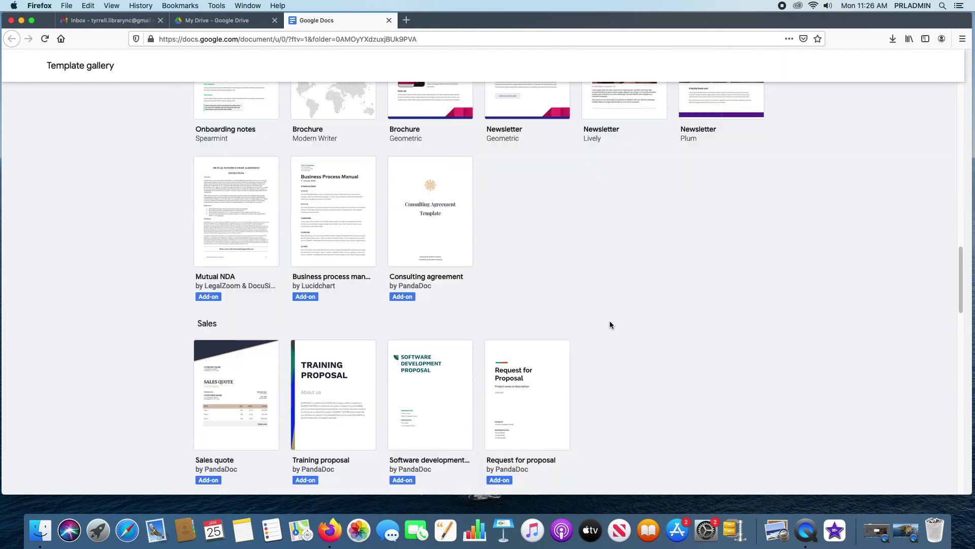
scroll(455, 285, "up", 5)
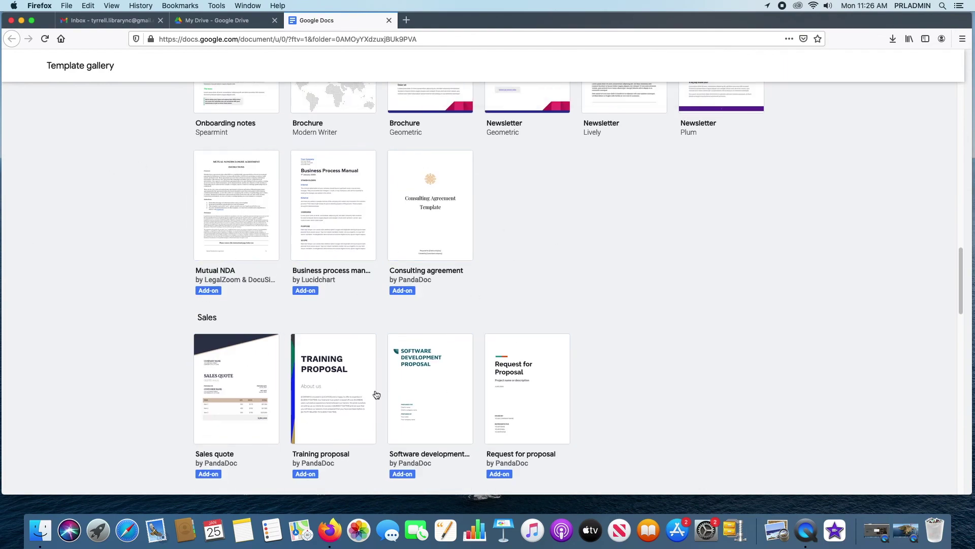
scroll(651, 263, "down", 8)
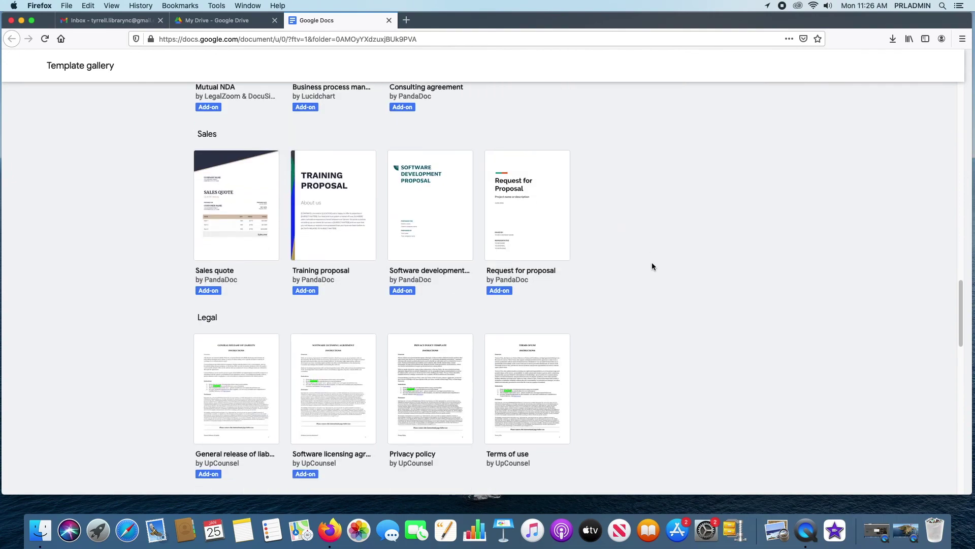
scroll(640, 289, "down", 3)
scroll(609, 315, "down", 2)
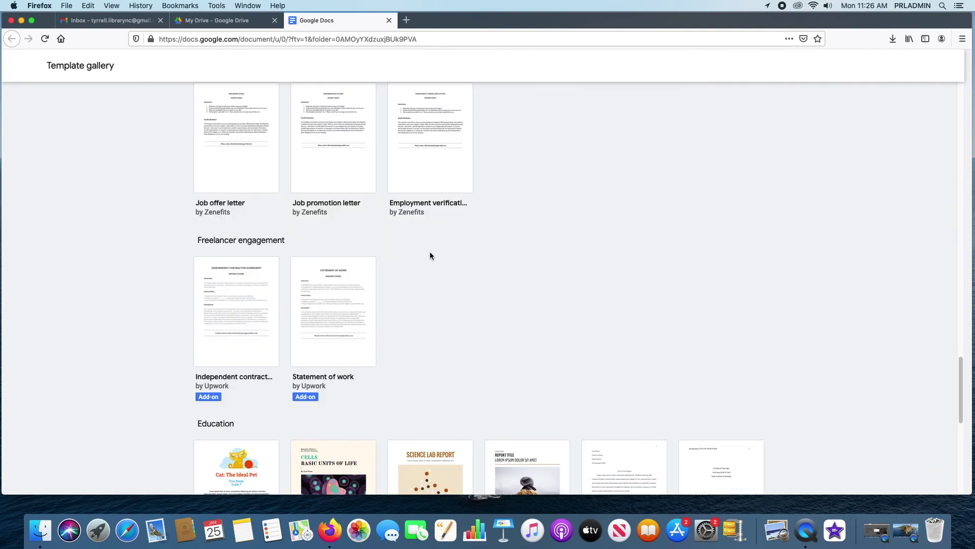
scroll(570, 340, "down", 5)
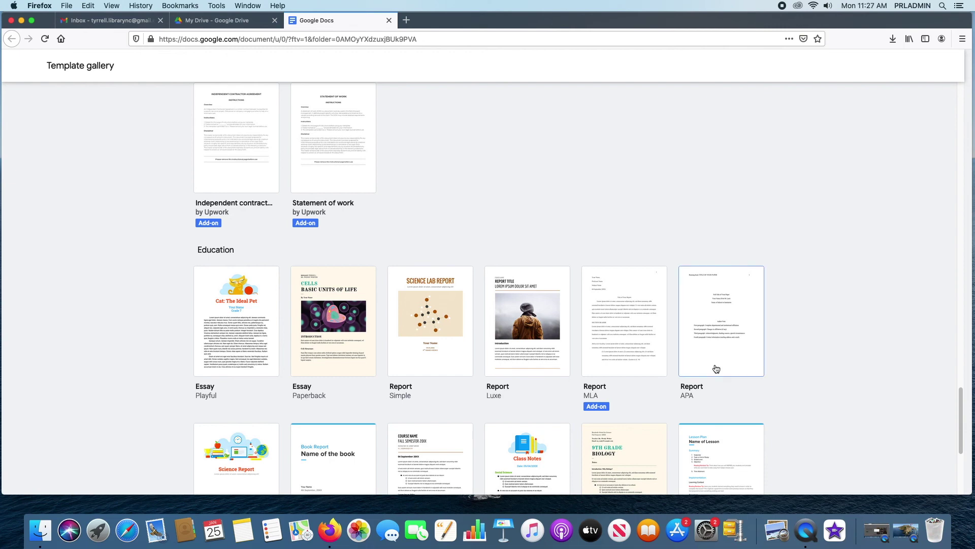
scroll(727, 256, "down", 3)
scroll(727, 256, "down", 3)
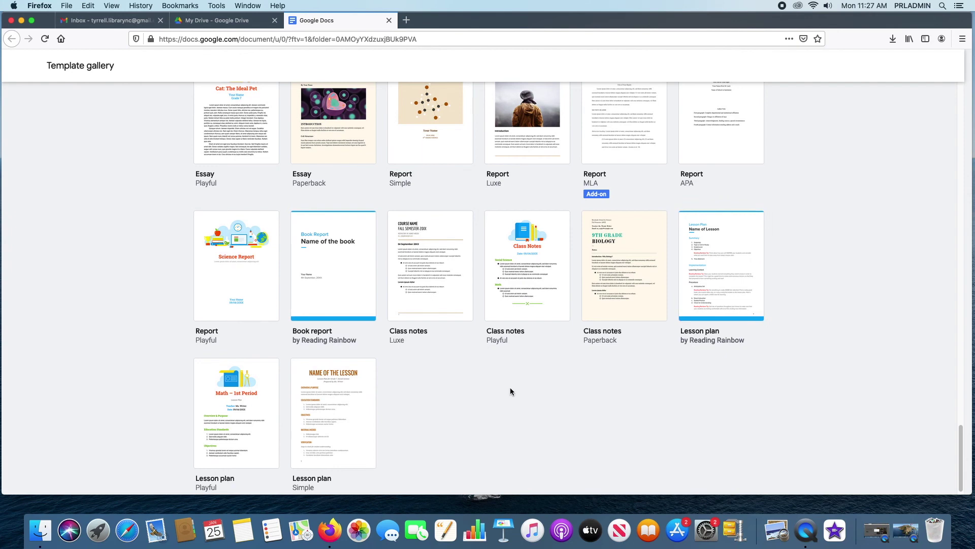
scroll(564, 401, "up", 1)
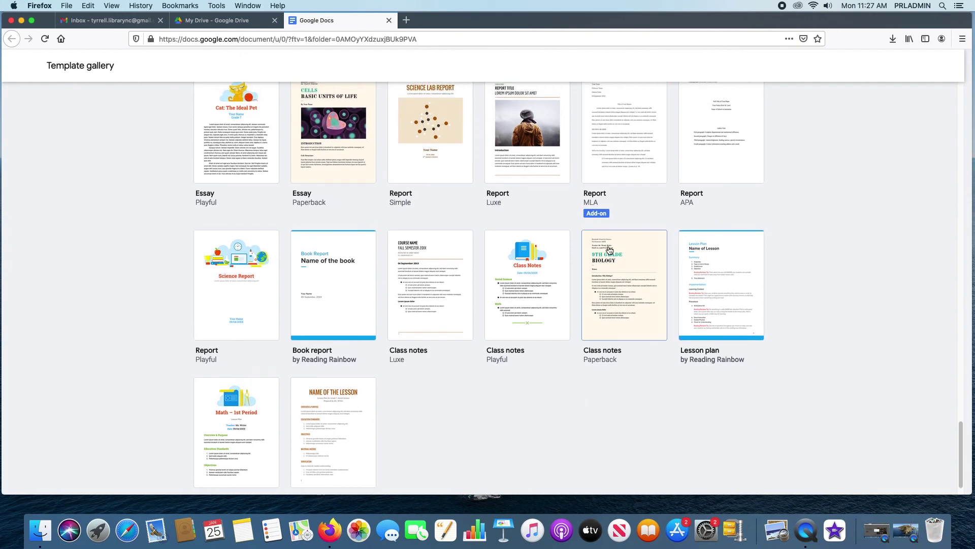
scroll(610, 249, "up", 2)
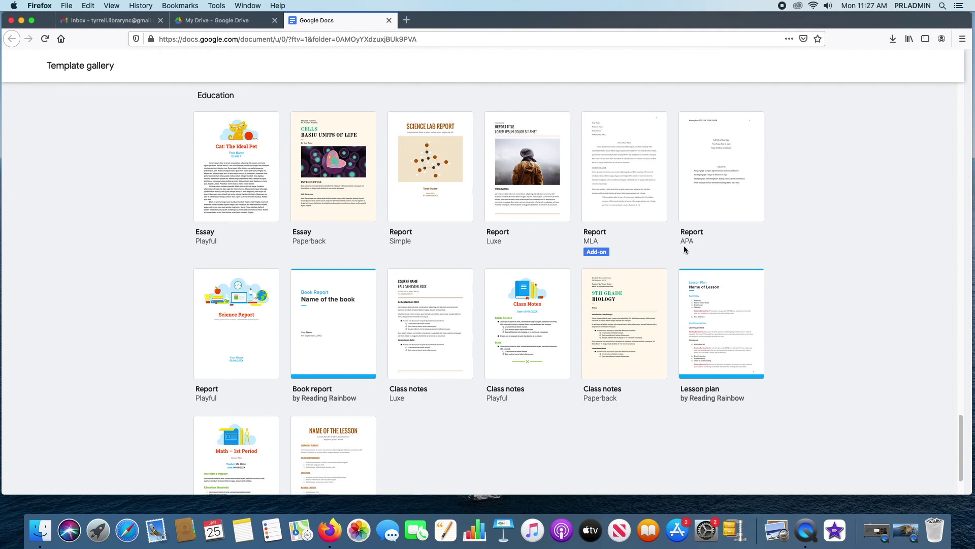
scroll(762, 251, "up", 10)
scroll(760, 249, "down", 12)
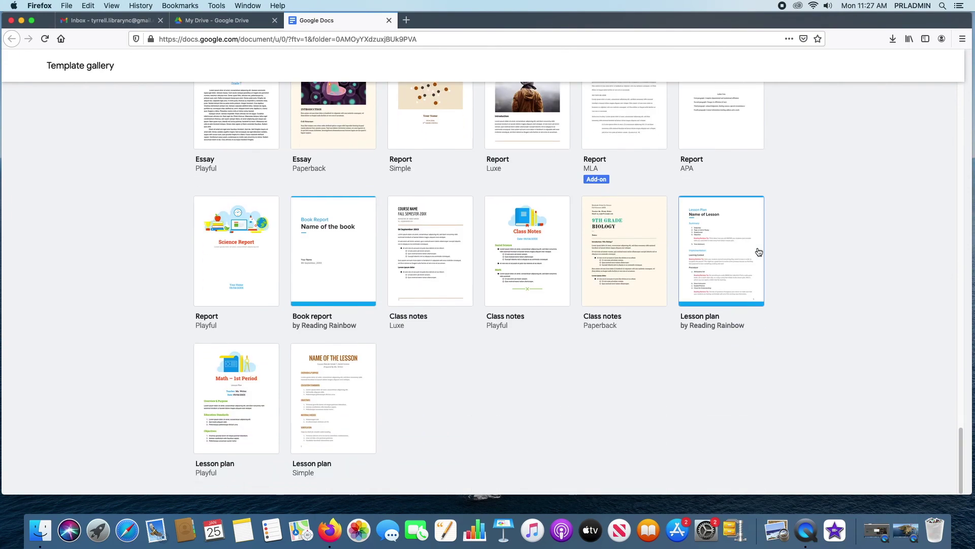
scroll(757, 249, "up", 20)
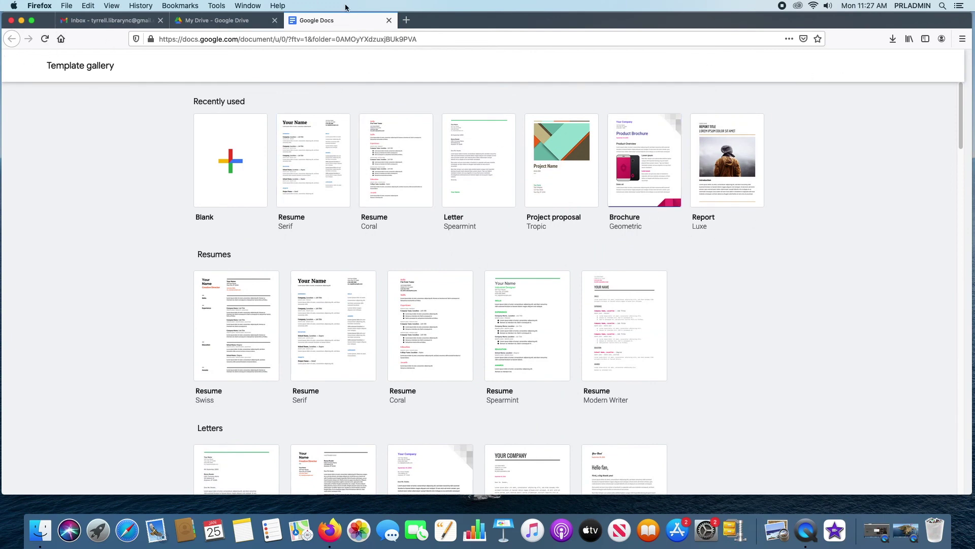
- Close the Docs template gallery tab and create a blank Google Sheets spreadsheet from New
left_click(389, 20)
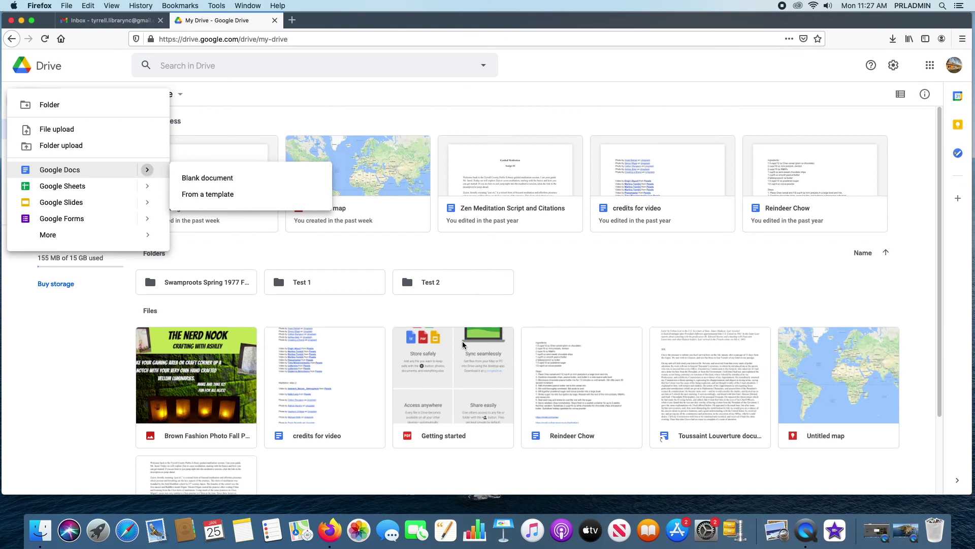
left_click(354, 247)
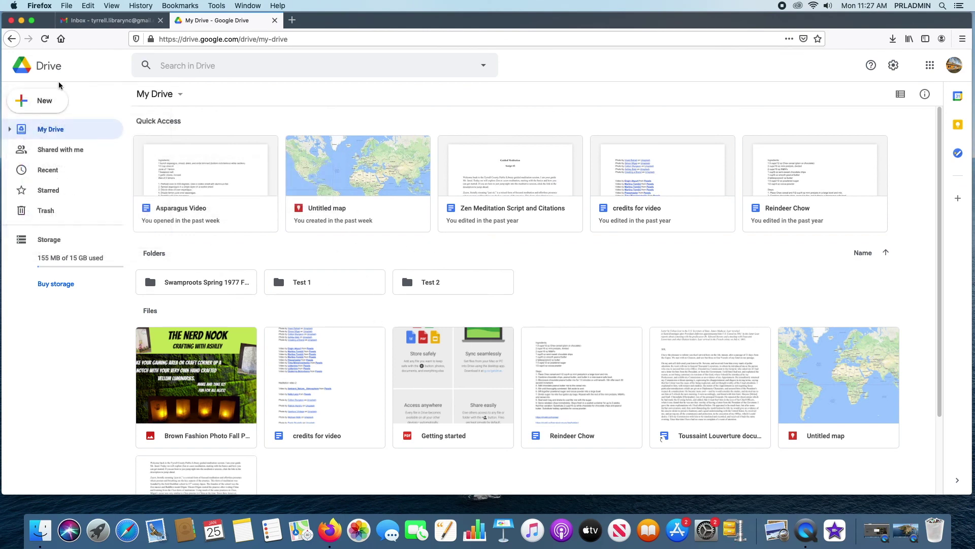
left_click(37, 103)
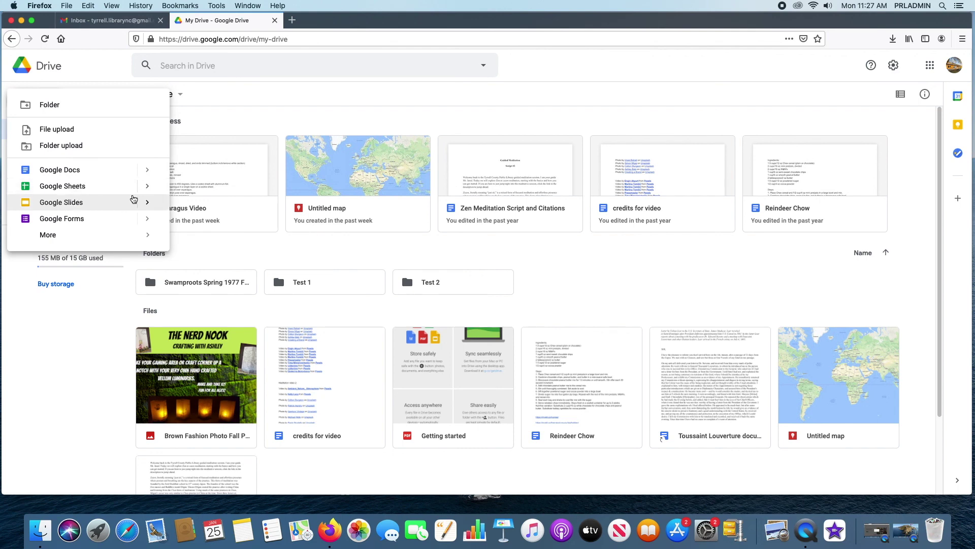
mouse_move(147, 189)
left_click(203, 196)
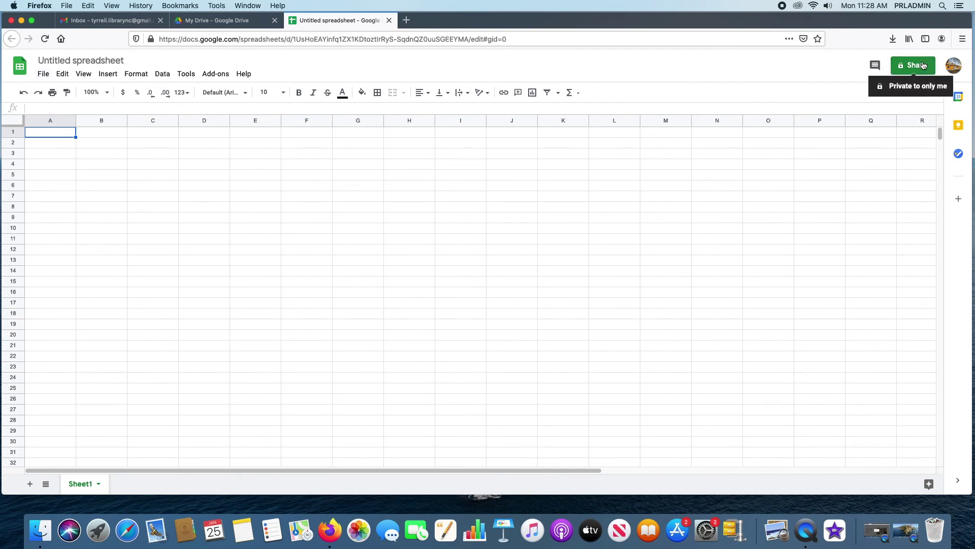
- Check the Untitled spreadsheet's sharing settings without naming it, then close the spreadsheet tab
left_click(922, 68)
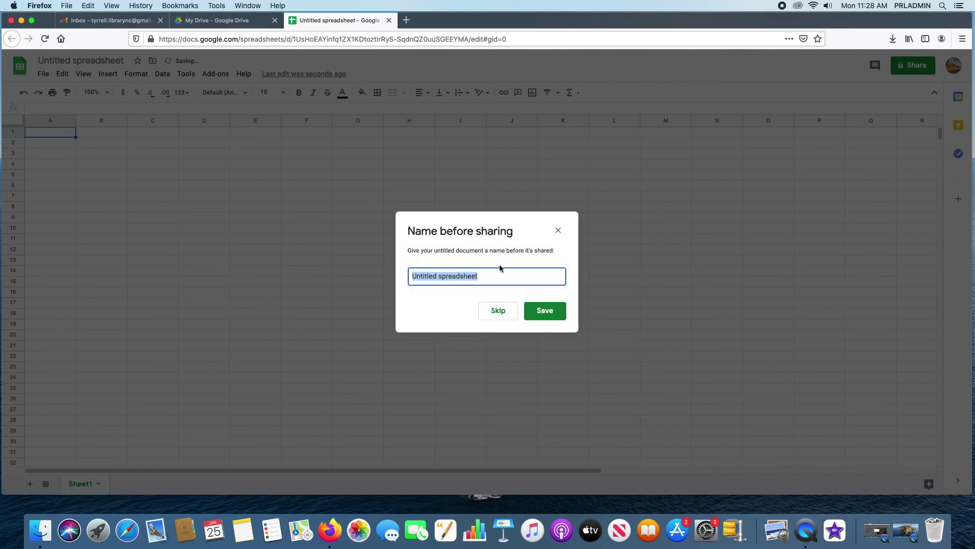
left_click(506, 311)
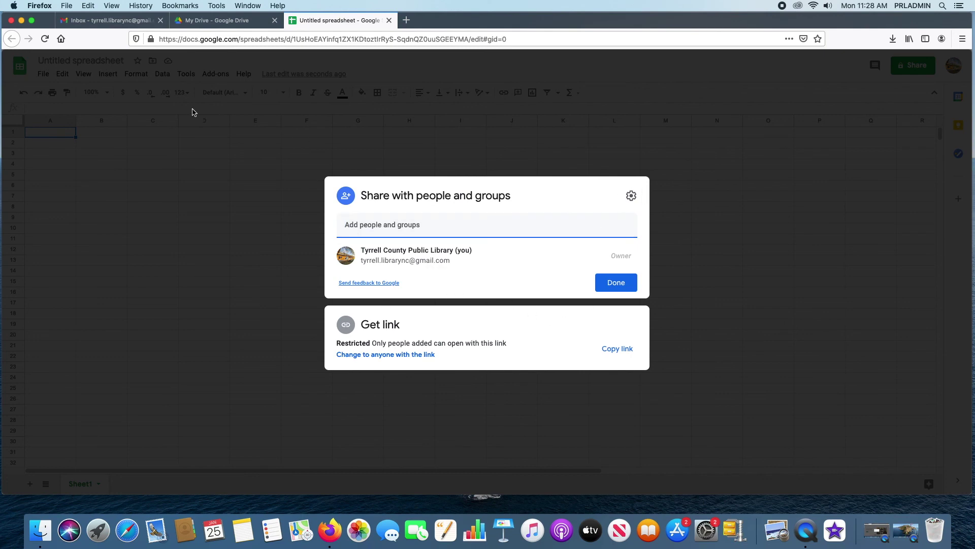
left_click(193, 109)
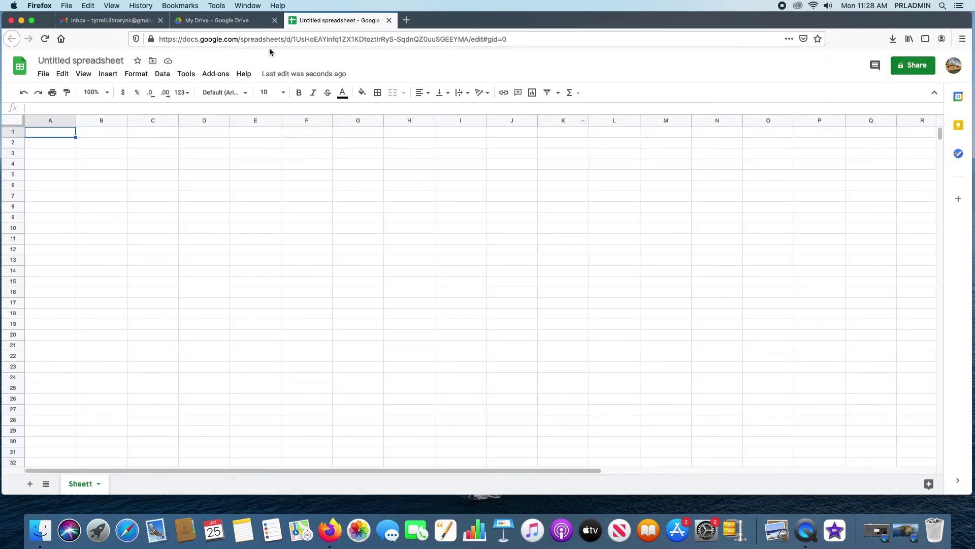
left_click(389, 20)
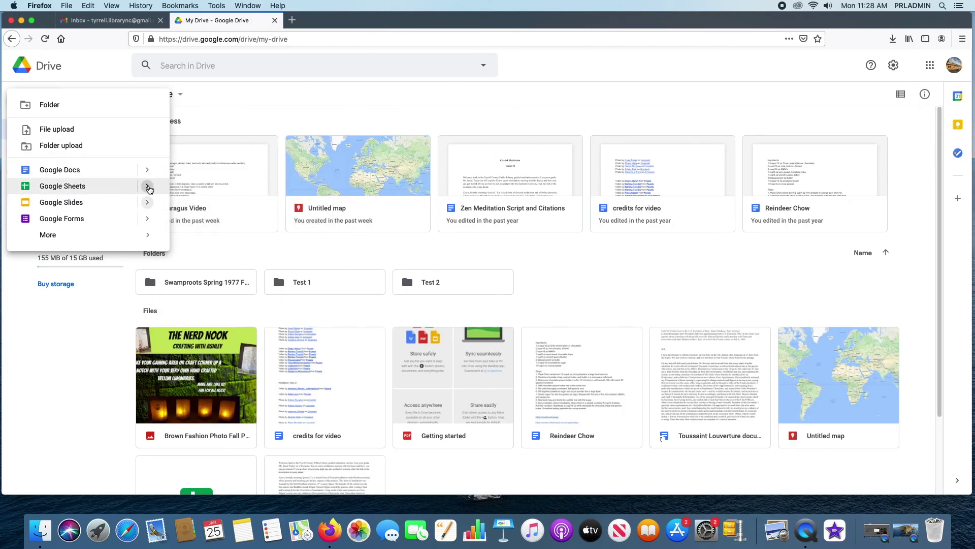
mouse_move(150, 189)
left_click(223, 210)
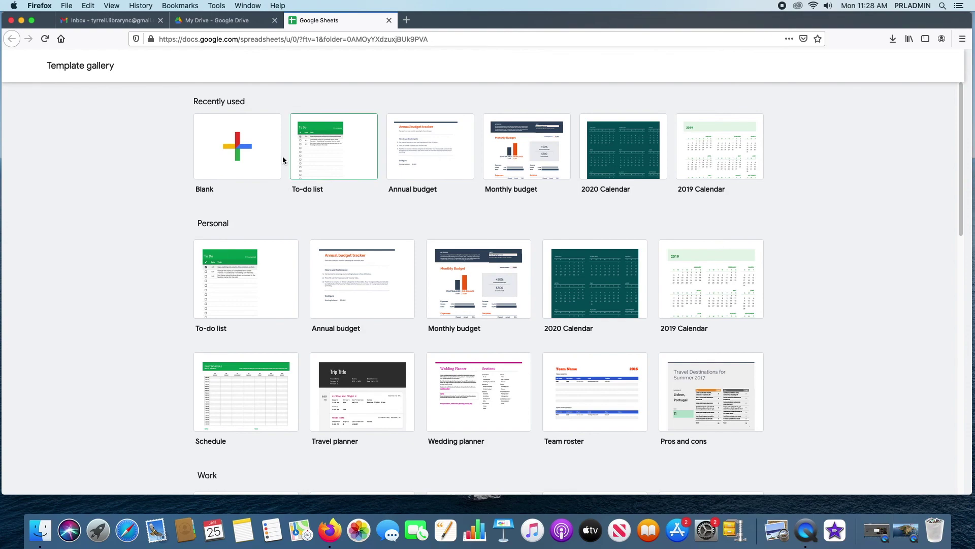
scroll(530, 395, "down", 7)
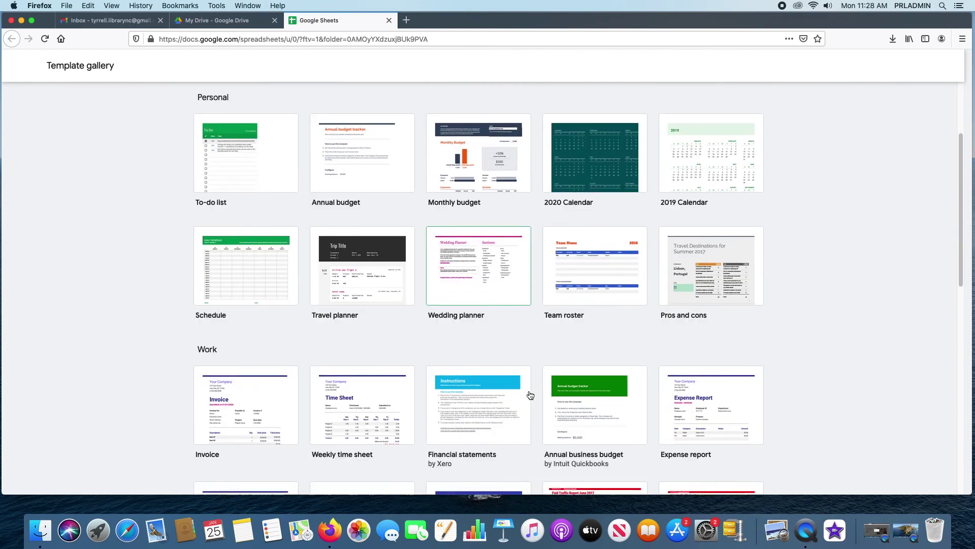
scroll(524, 383, "down", 5)
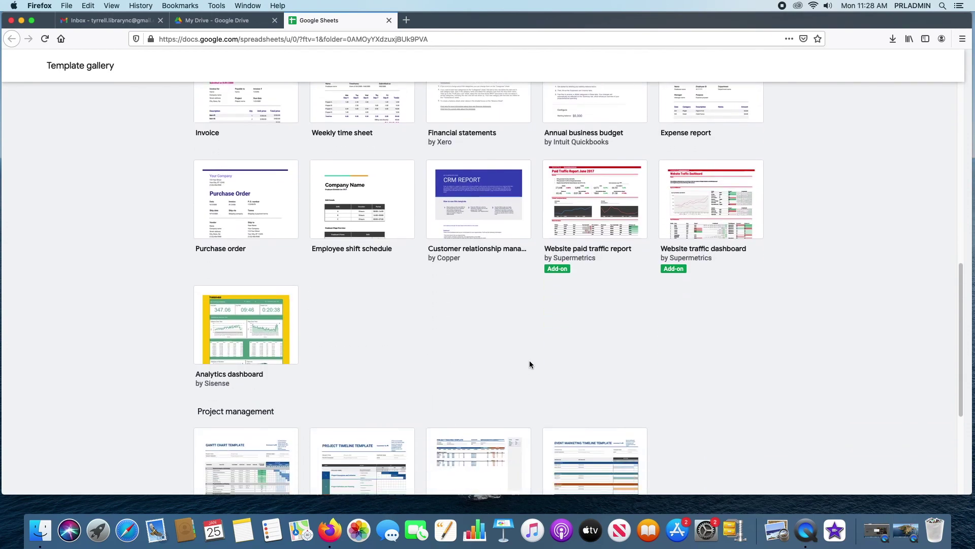
scroll(533, 361, "up", 15)
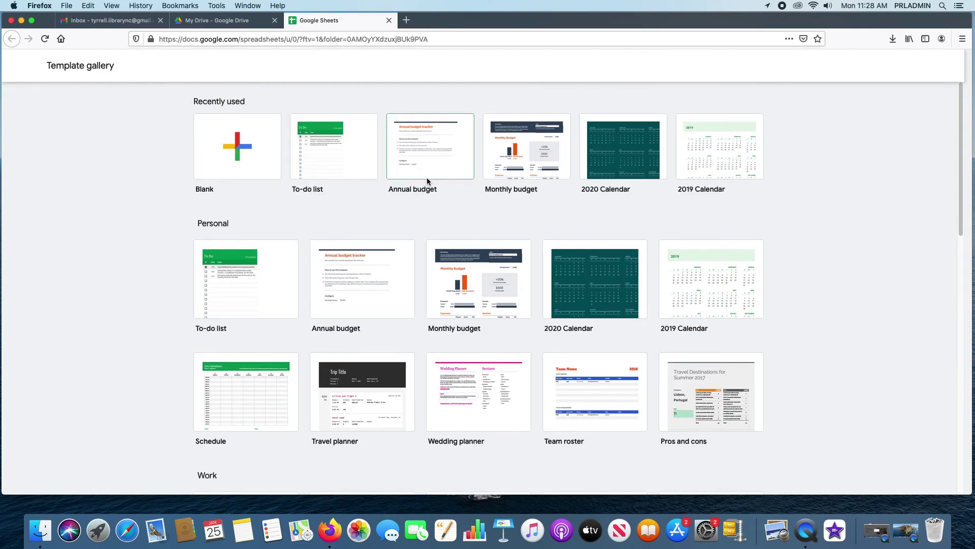
left_click(390, 18)
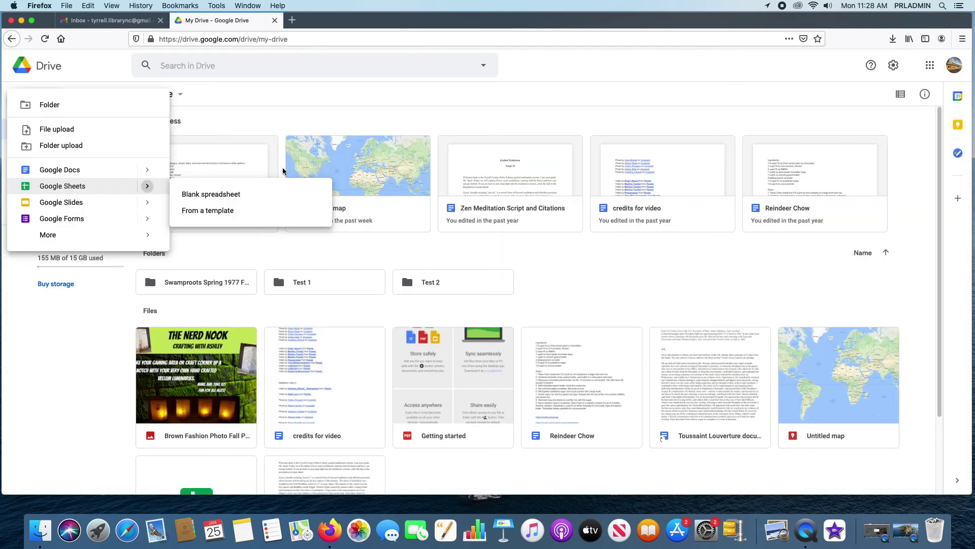
- Create a blank Google Slides presentation, 'Untitled presentation', then close its tab
mouse_move(145, 204)
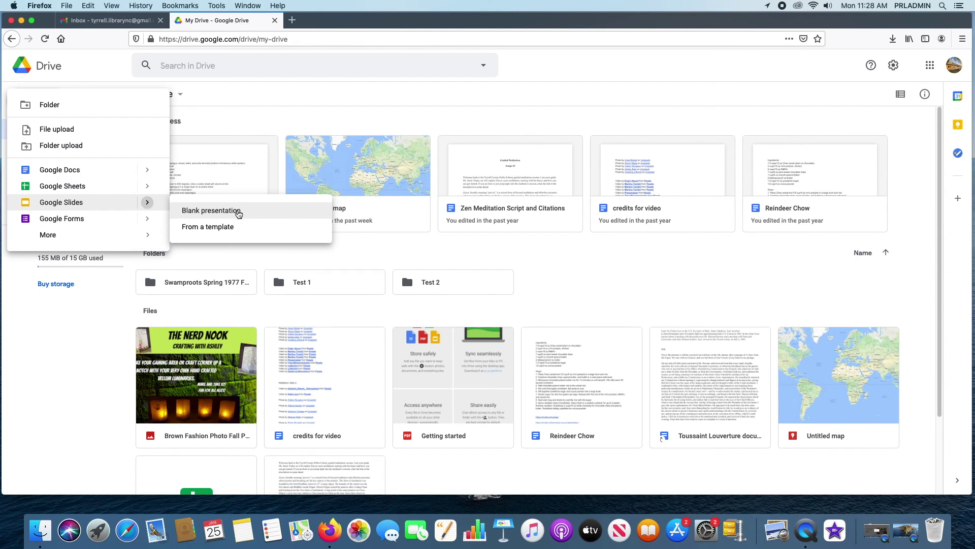
left_click(237, 211)
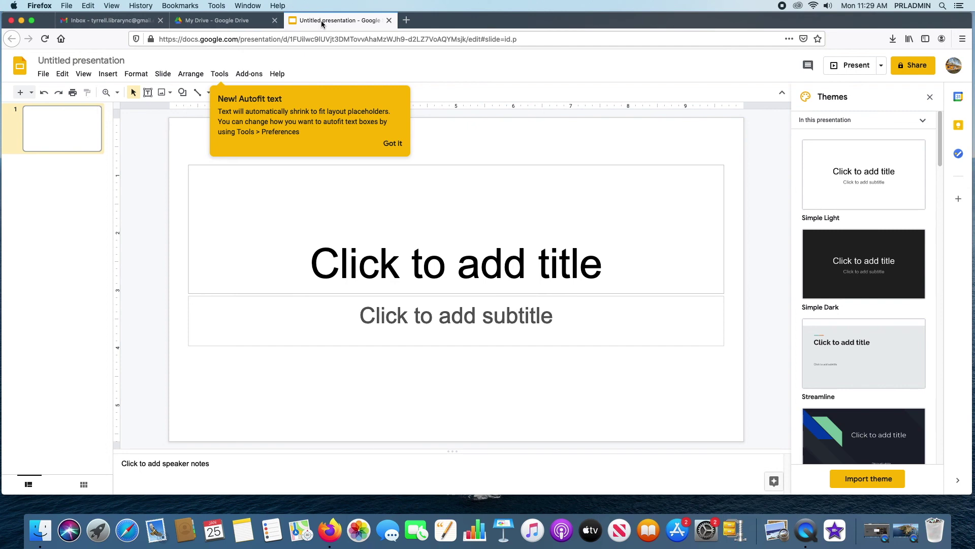
left_click(389, 21)
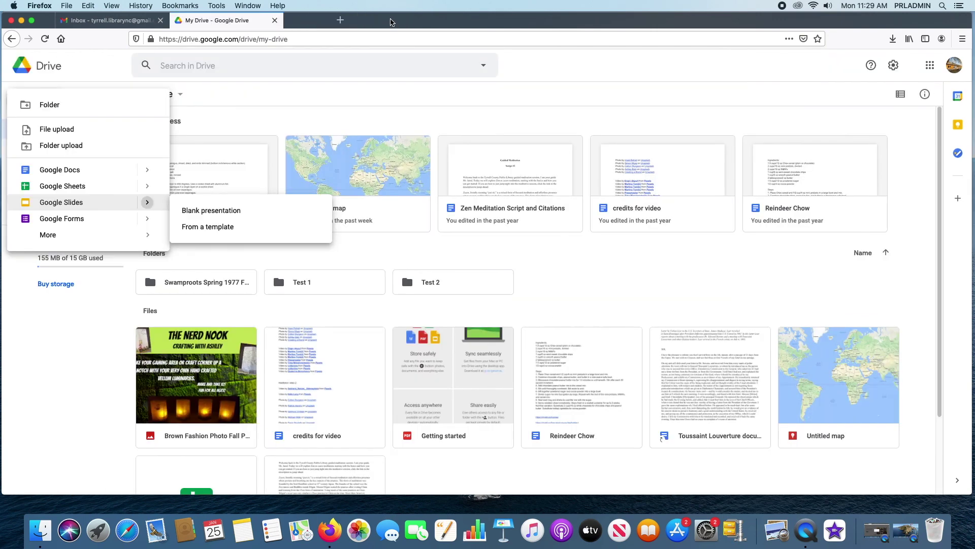
- Browse the Slides template gallery's Work and Education templates, then close it and return to My Drive
left_click(222, 230)
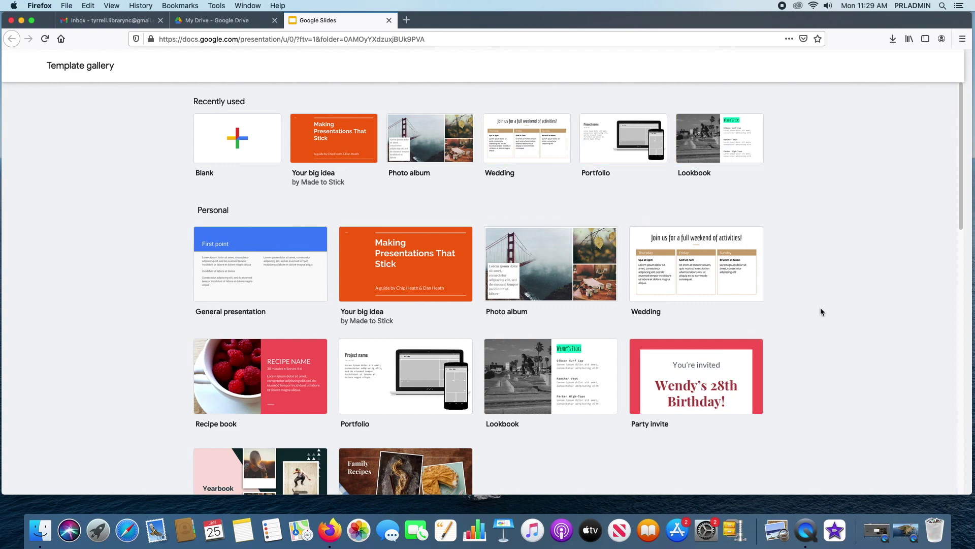
scroll(821, 308, "down", 5)
scroll(820, 311, "down", 8)
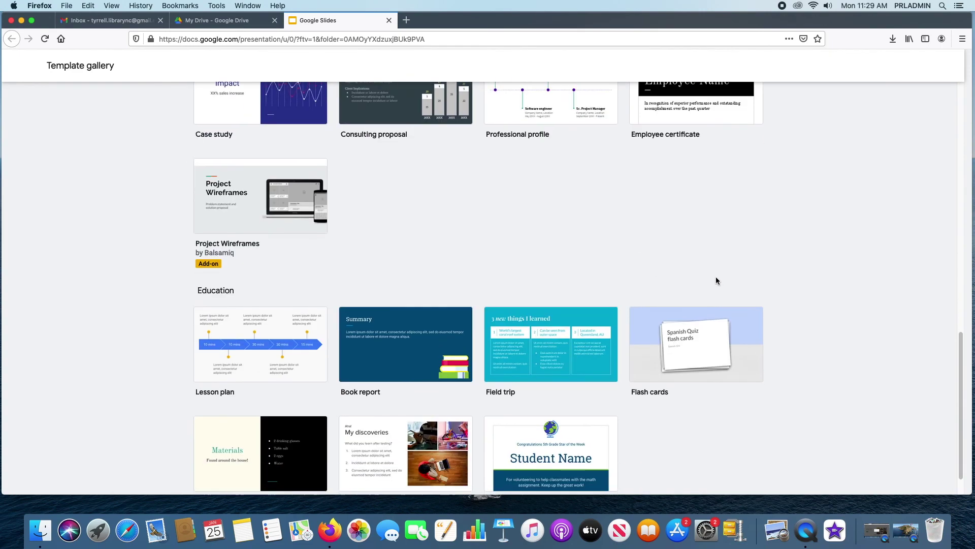
scroll(713, 284, "down", 1)
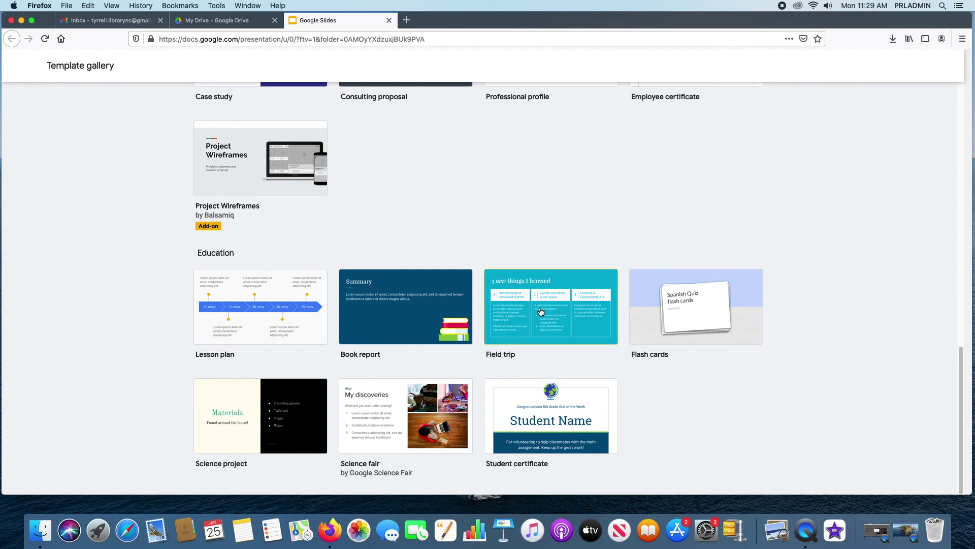
scroll(642, 384, "up", 5)
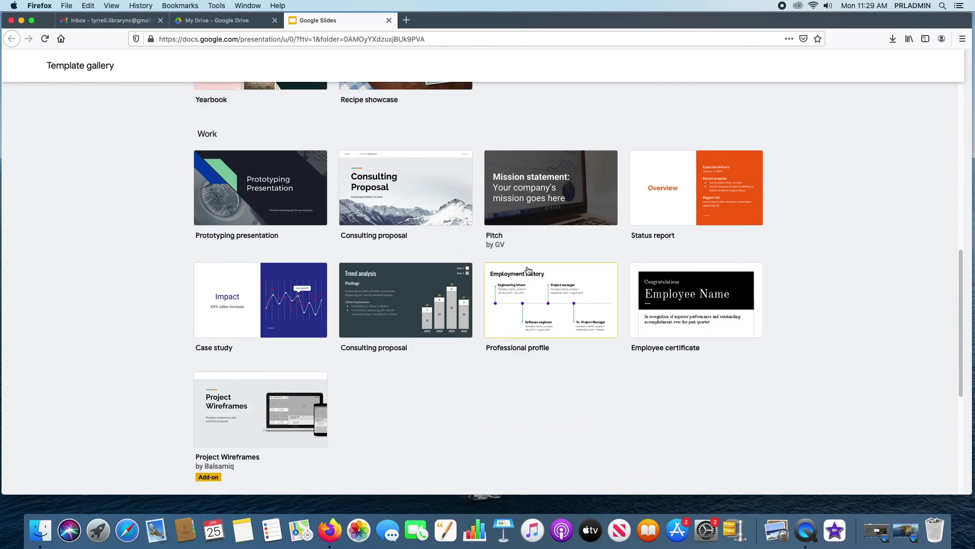
scroll(530, 266, "up", 8)
scroll(557, 294, "down", 12)
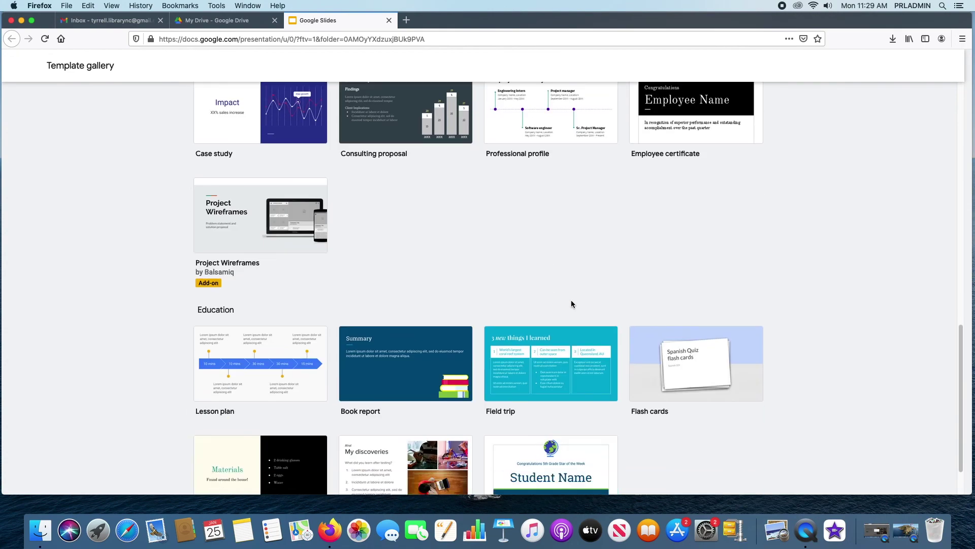
scroll(557, 297, "down", 1)
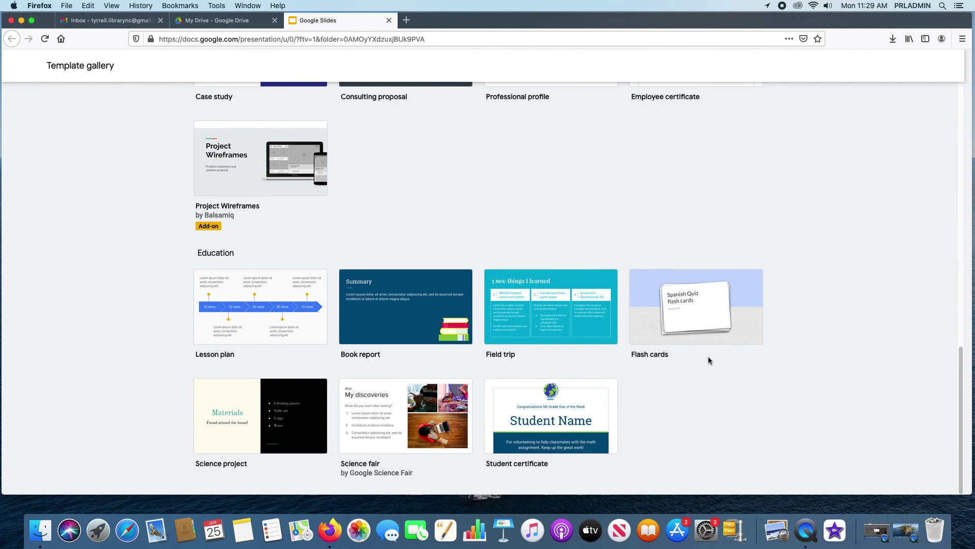
scroll(709, 361, "up", 3)
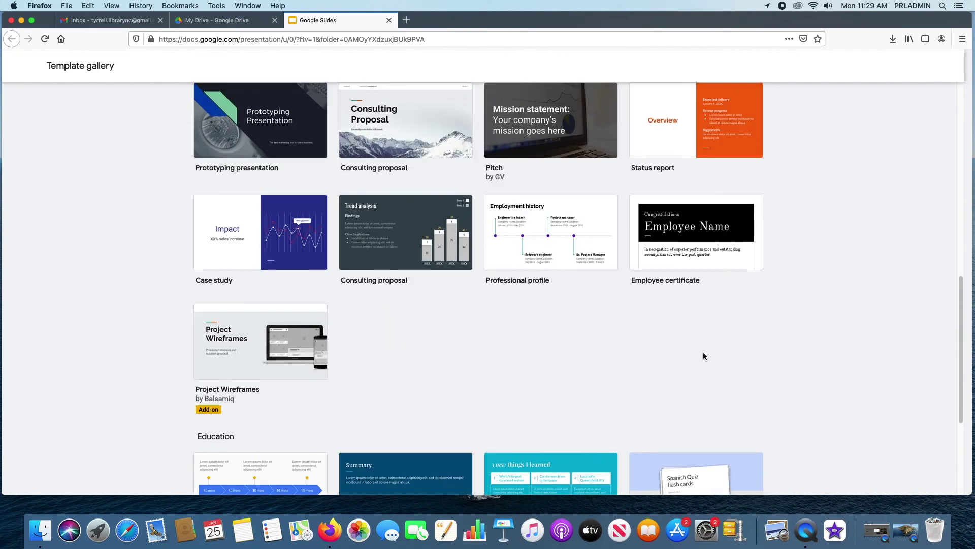
scroll(692, 354, "up", 5)
scroll(681, 352, "up", 3)
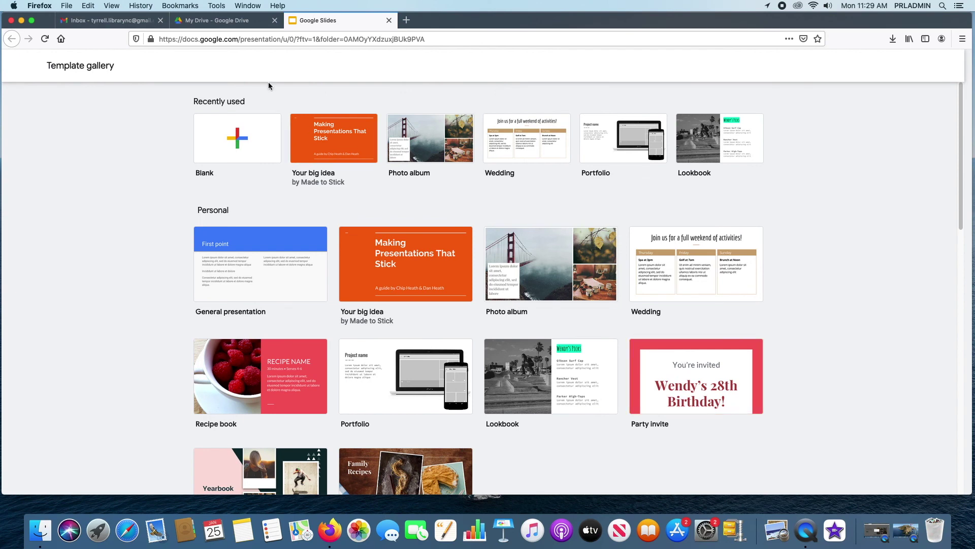
left_click(389, 20)
key("Escape")
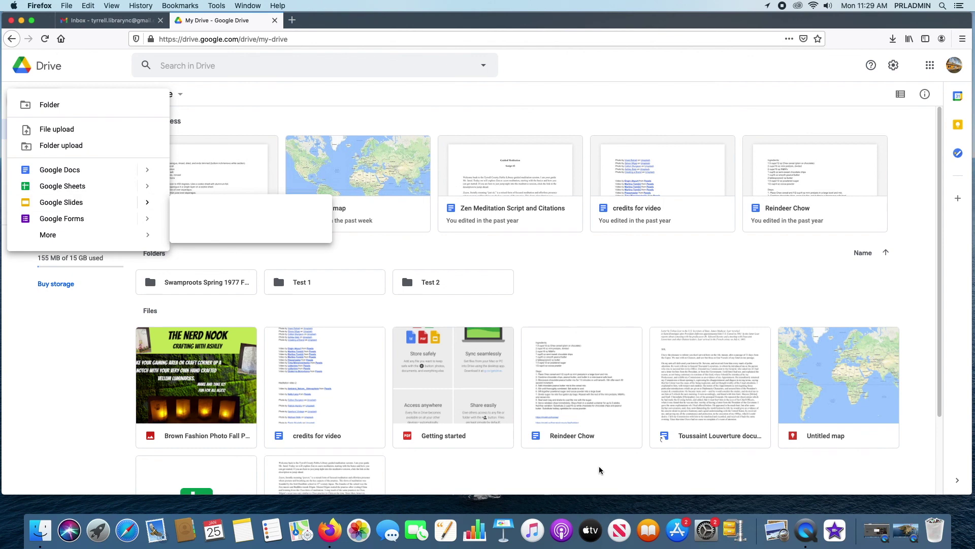
- Create a blank Google Forms form, 'Untitled form', then close its tab
key("Escape")
left_click(43, 101)
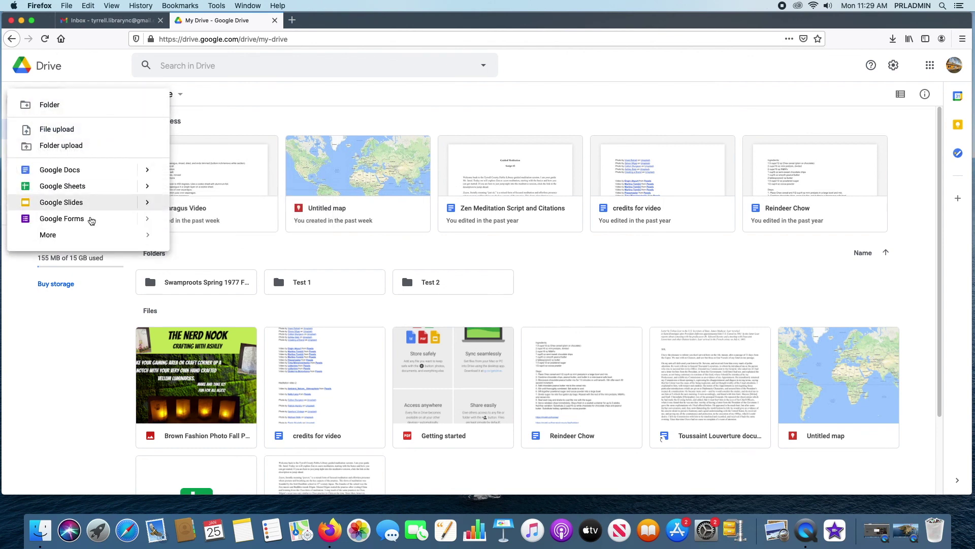
mouse_move(152, 226)
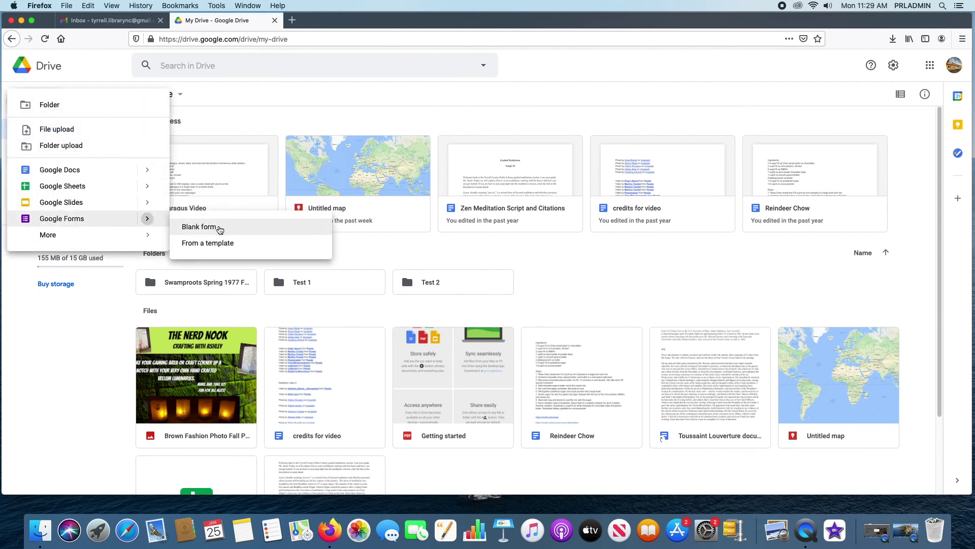
left_click(223, 227)
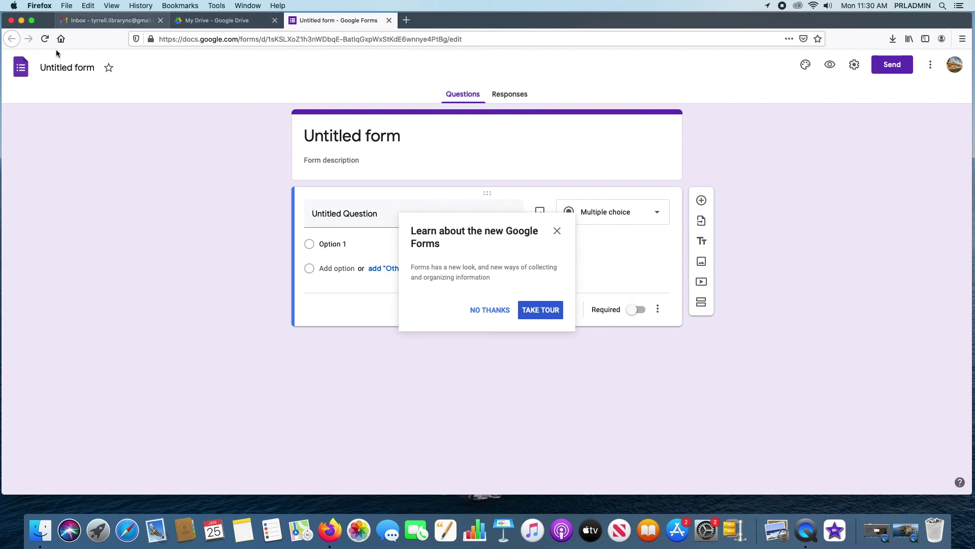
left_click(388, 21)
- Open the Forms template gallery, try the RSVP template, scroll the templates, then close it
mouse_move(148, 221)
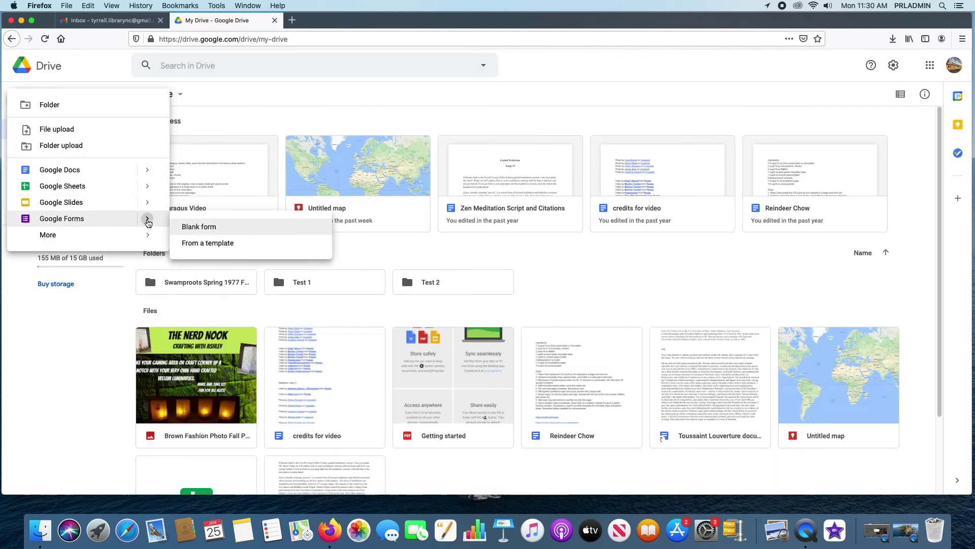
left_click(209, 244)
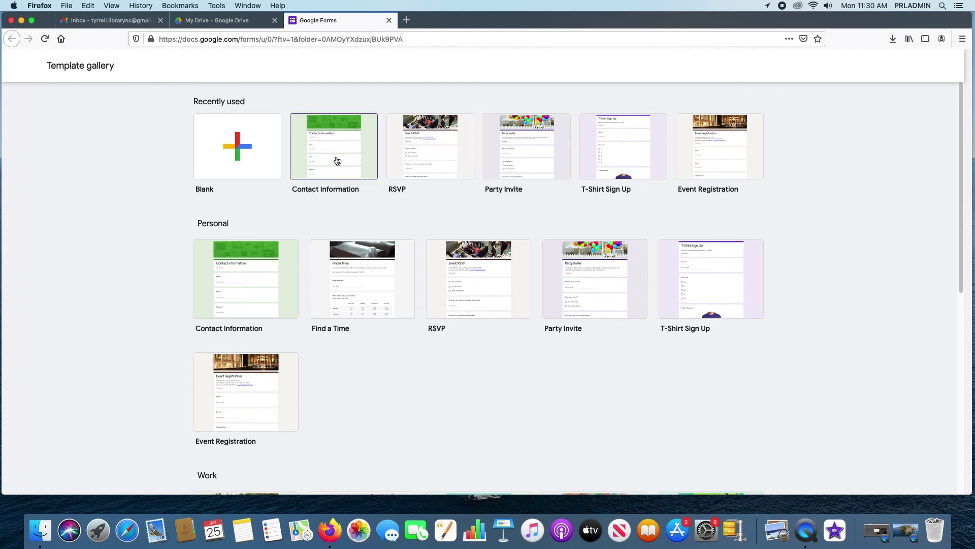
left_click(428, 144)
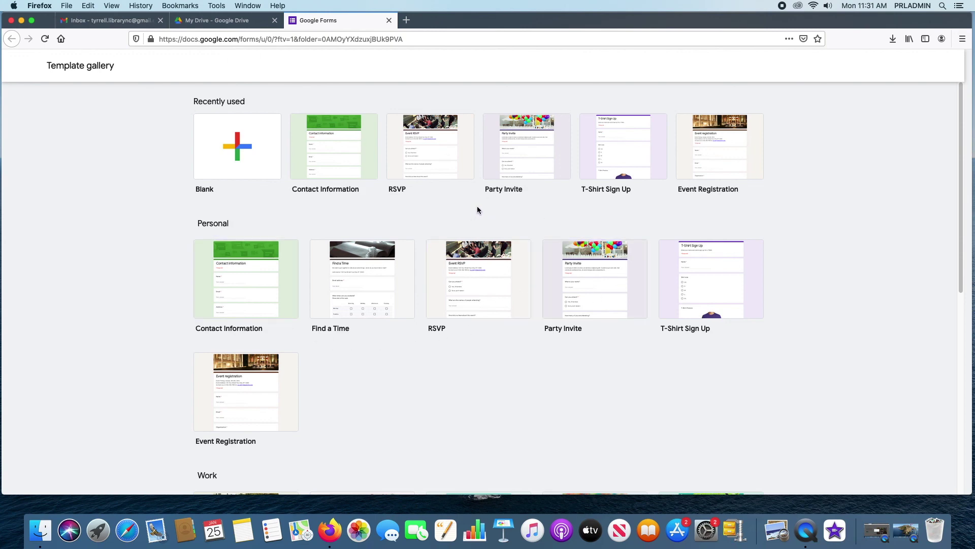
scroll(542, 345, "down", 7)
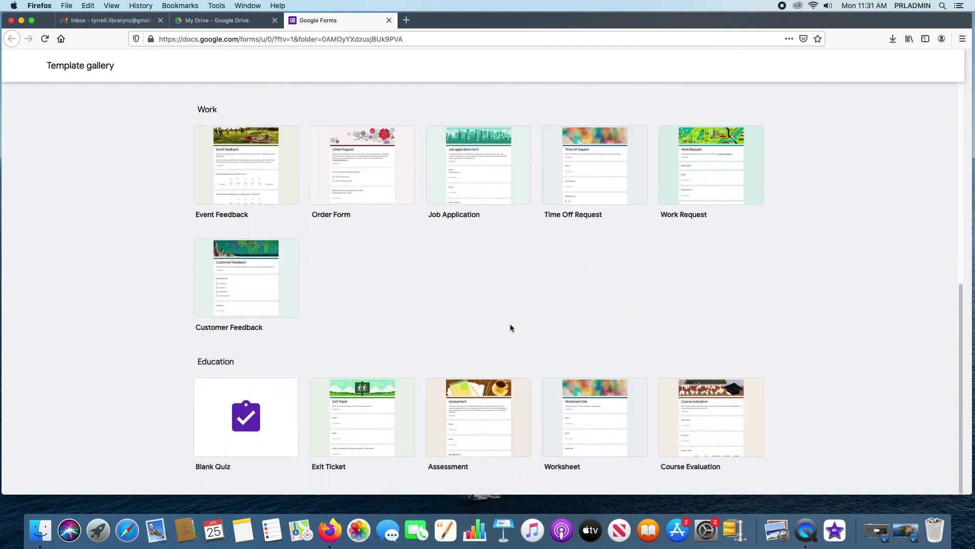
scroll(510, 325, "up", 7)
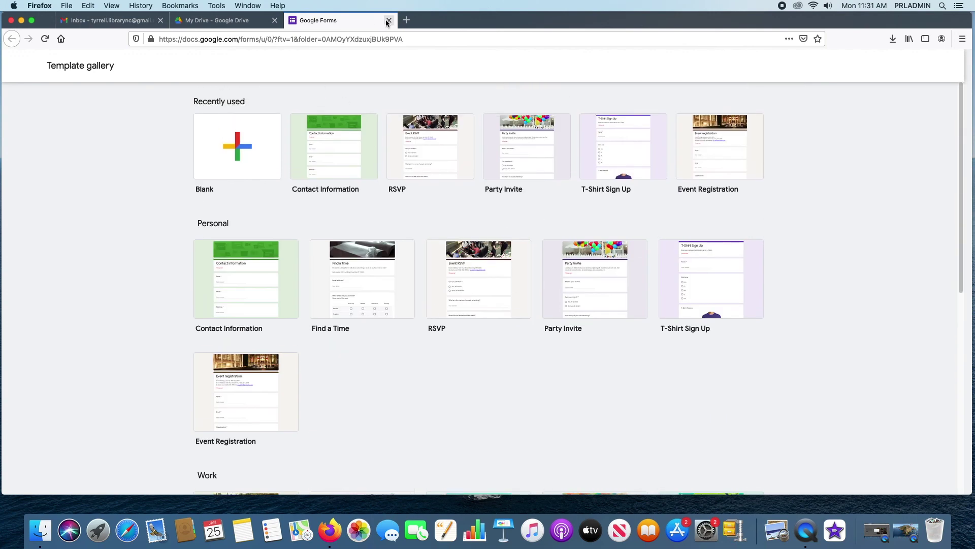
left_click(389, 20)
mouse_move(129, 235)
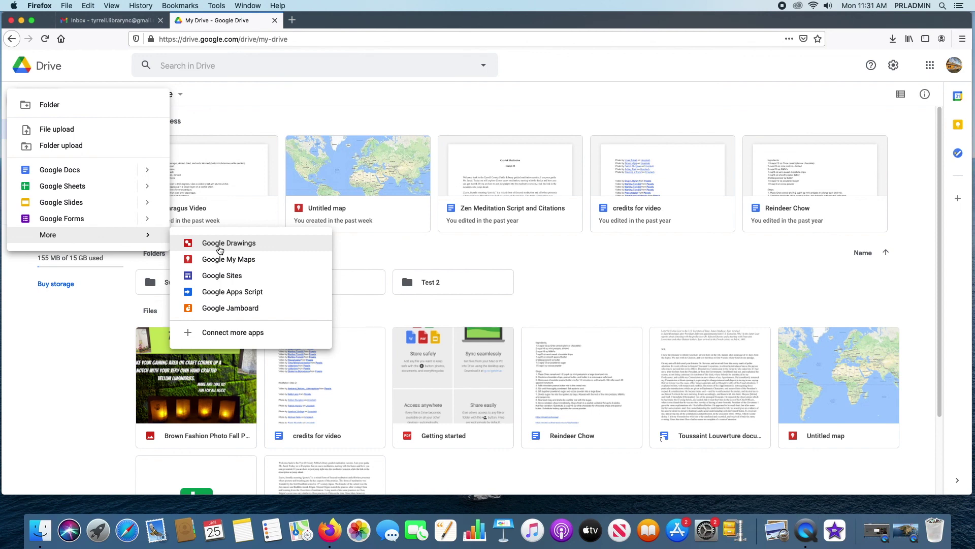
- Create an 'Untitled drawing' in Google Drawings, dismiss the Autofit text tip, and close it
left_click(237, 249)
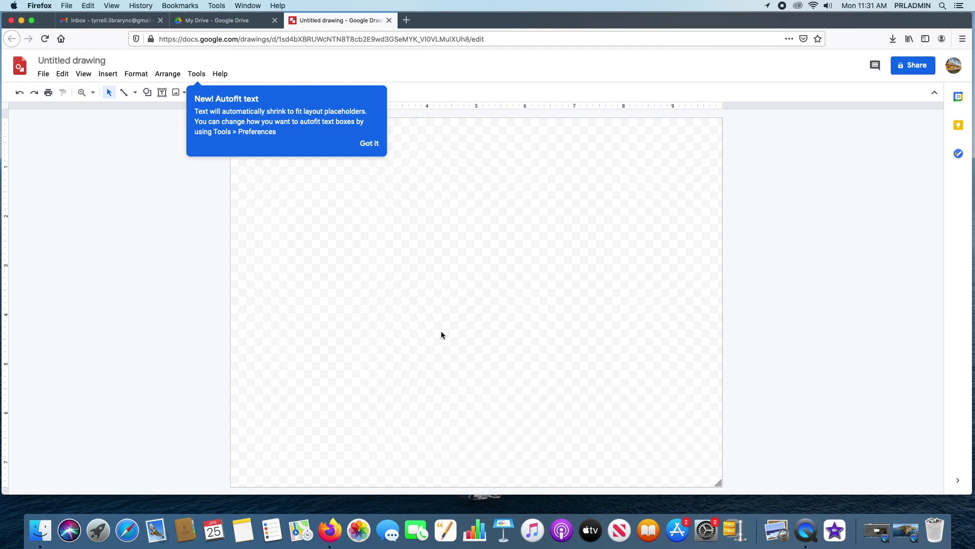
left_click(369, 144)
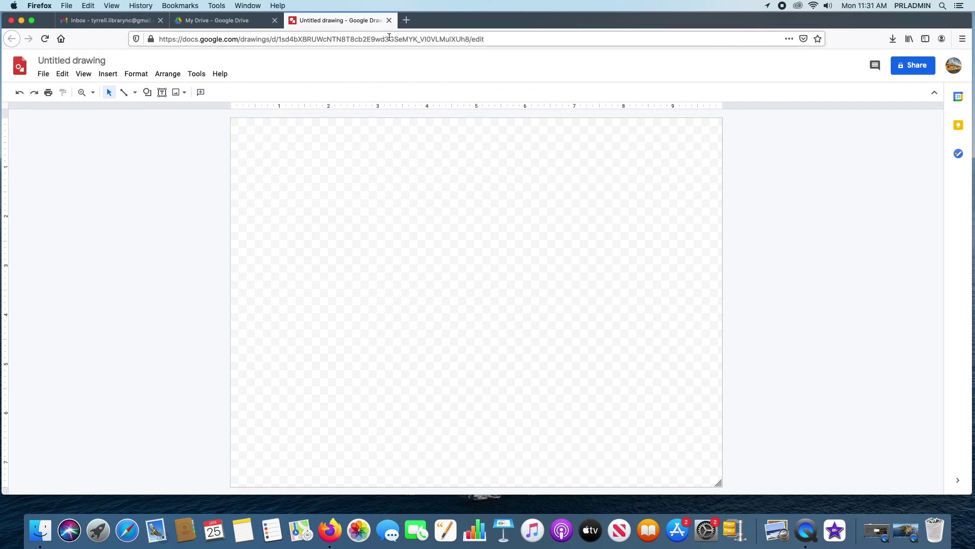
left_click(389, 20)
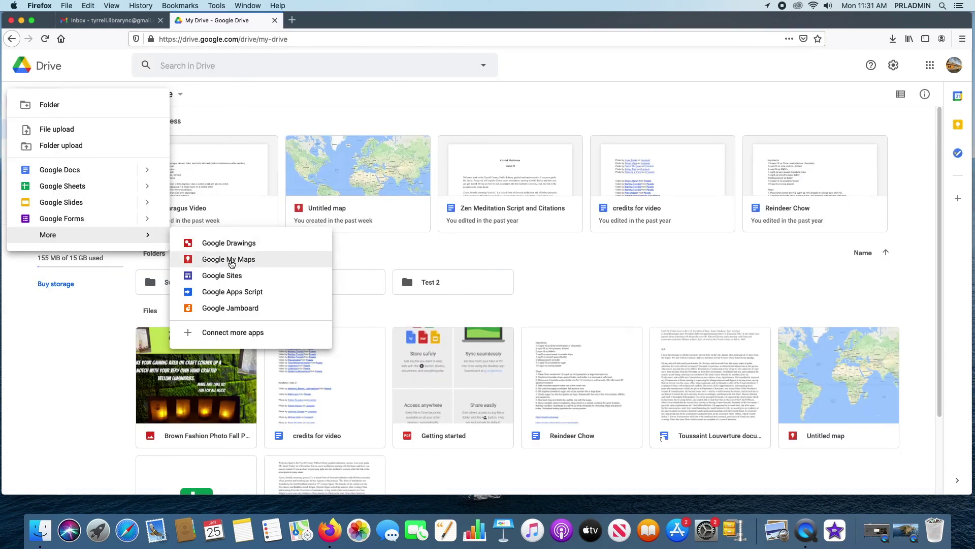
- Create a blank Google My Maps 'Untitled map', then close its tab
left_click(231, 261)
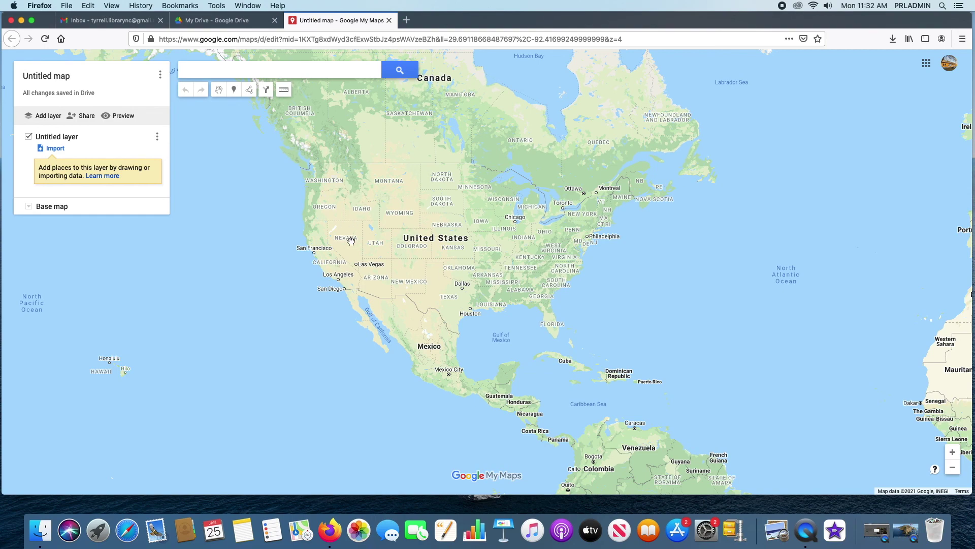
left_click(389, 20)
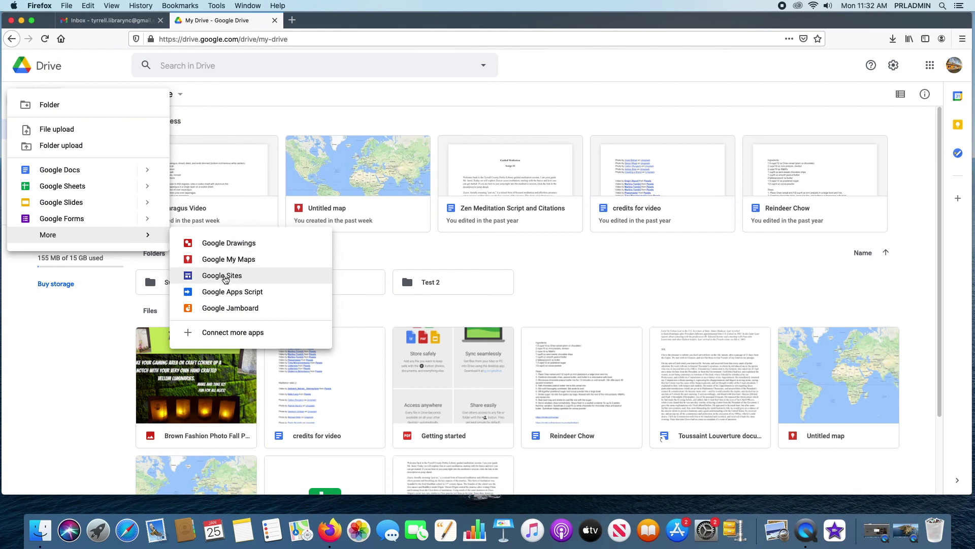
- Create a blank Google Sites 'Untitled site', then close its tab
left_click(225, 278)
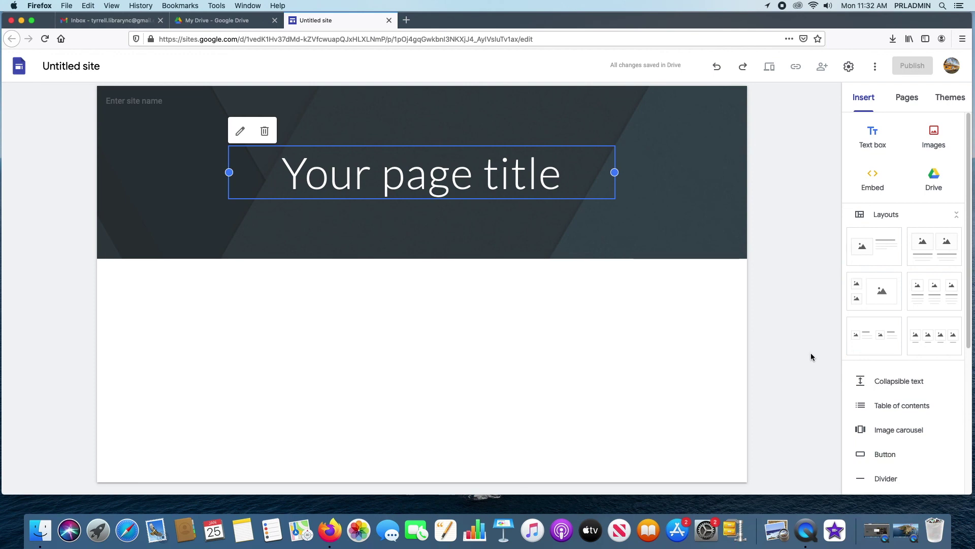
left_click(389, 20)
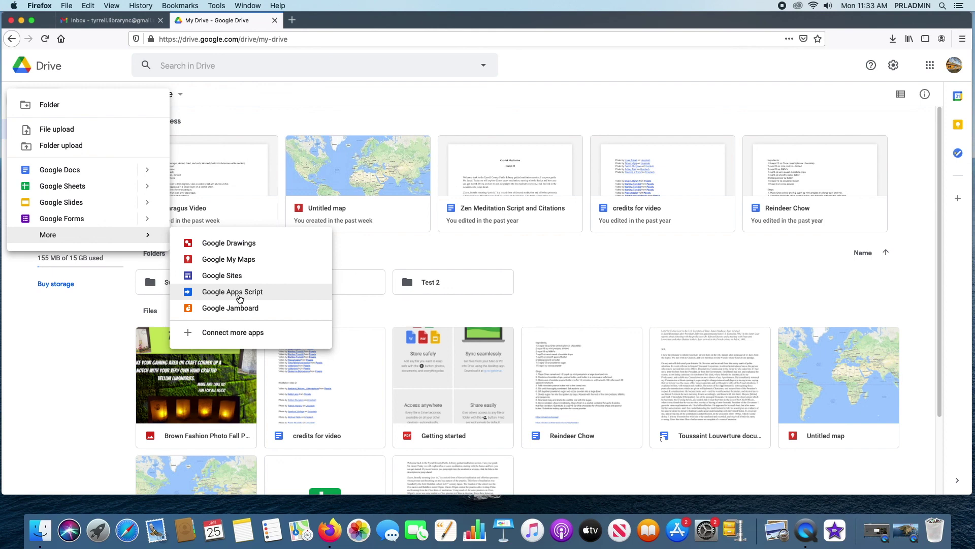
- Create an Apps Script 'Untitled project' with default myFunction, then close its tab
left_click(240, 297)
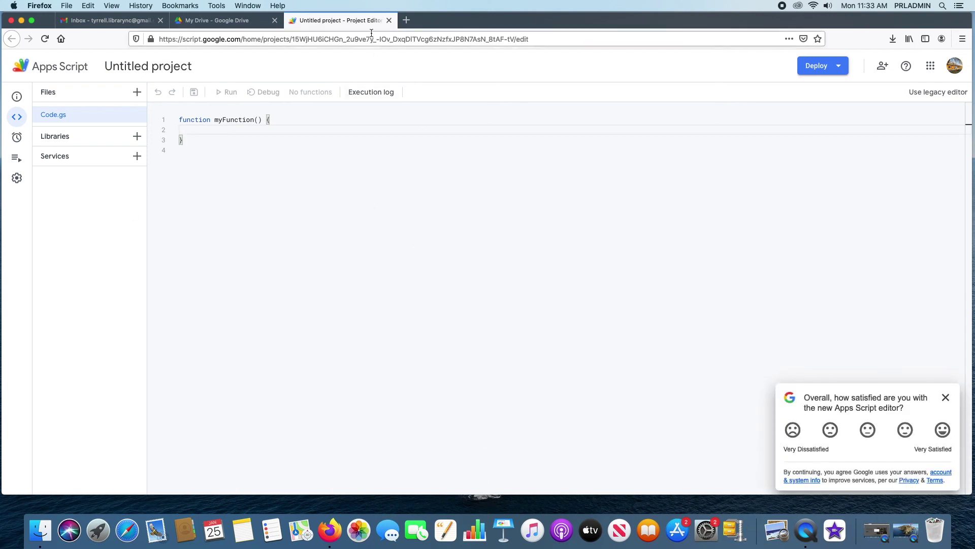
left_click(389, 21)
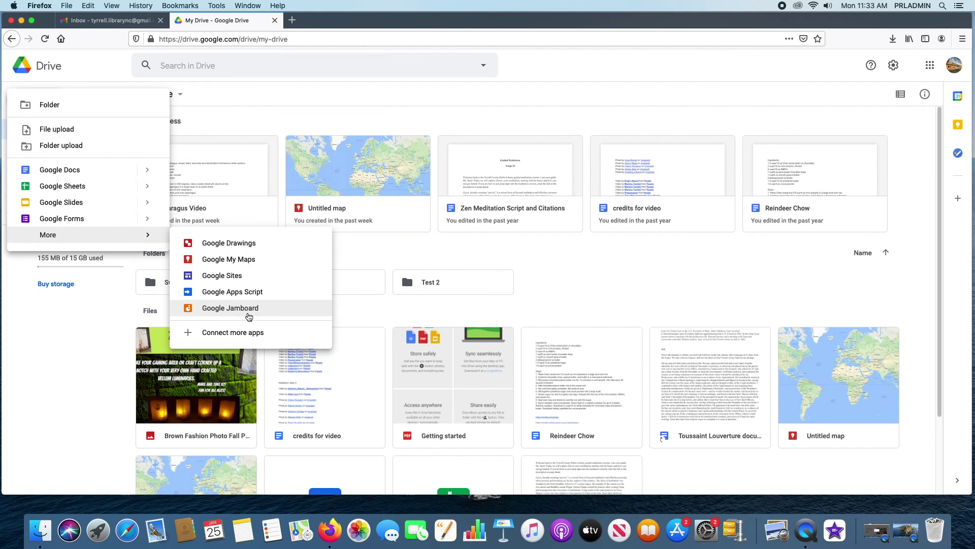
- Create a blank Jamboard 'Untitled Jam', close its tab, and dismiss the New menu
left_click(249, 314)
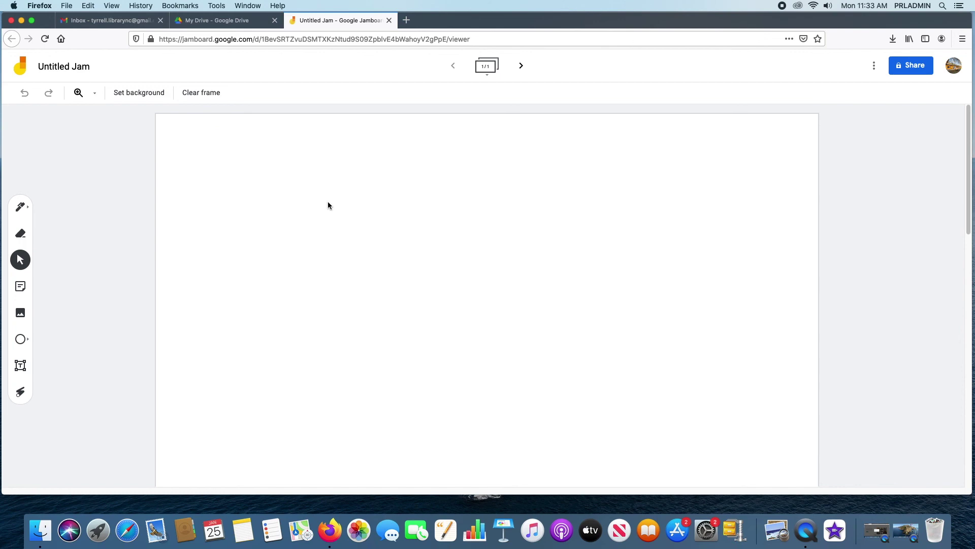
left_click(390, 20)
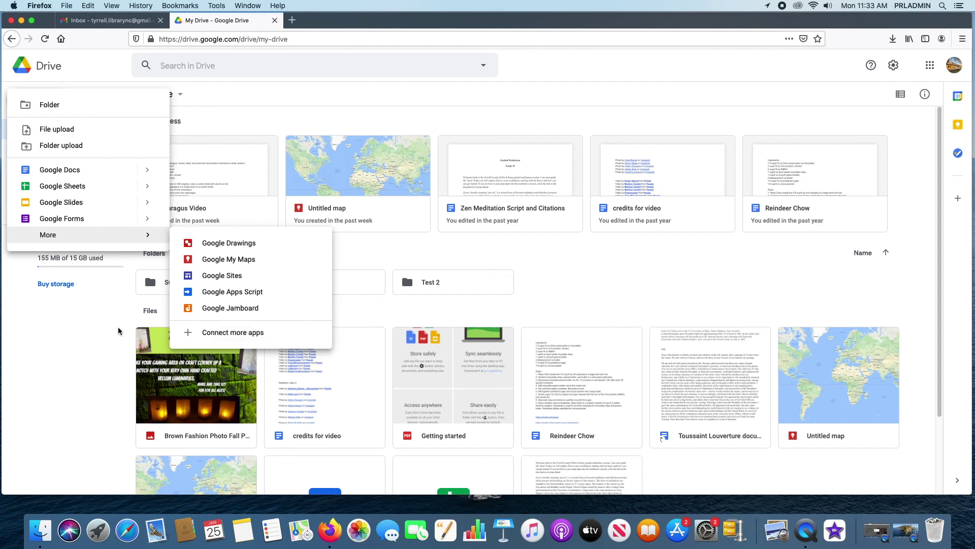
left_click(56, 329)
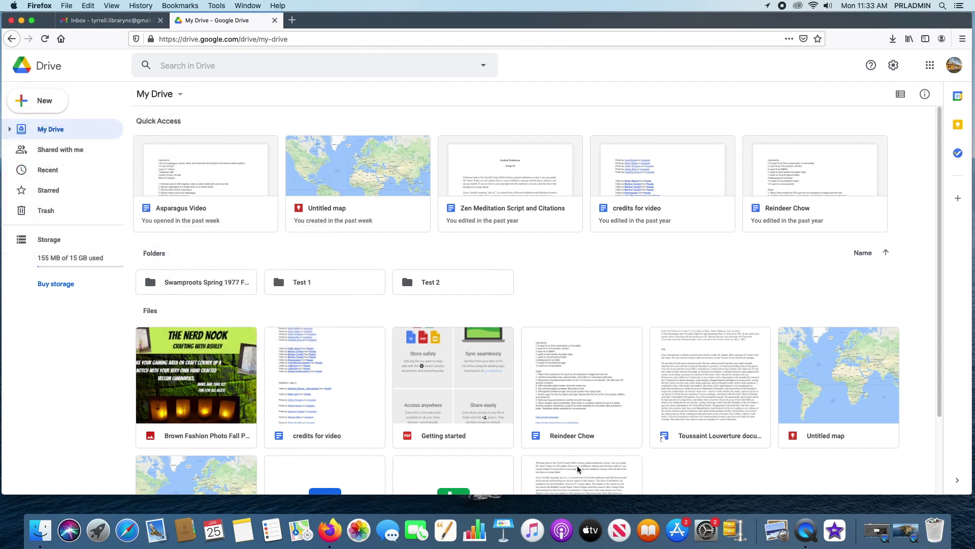